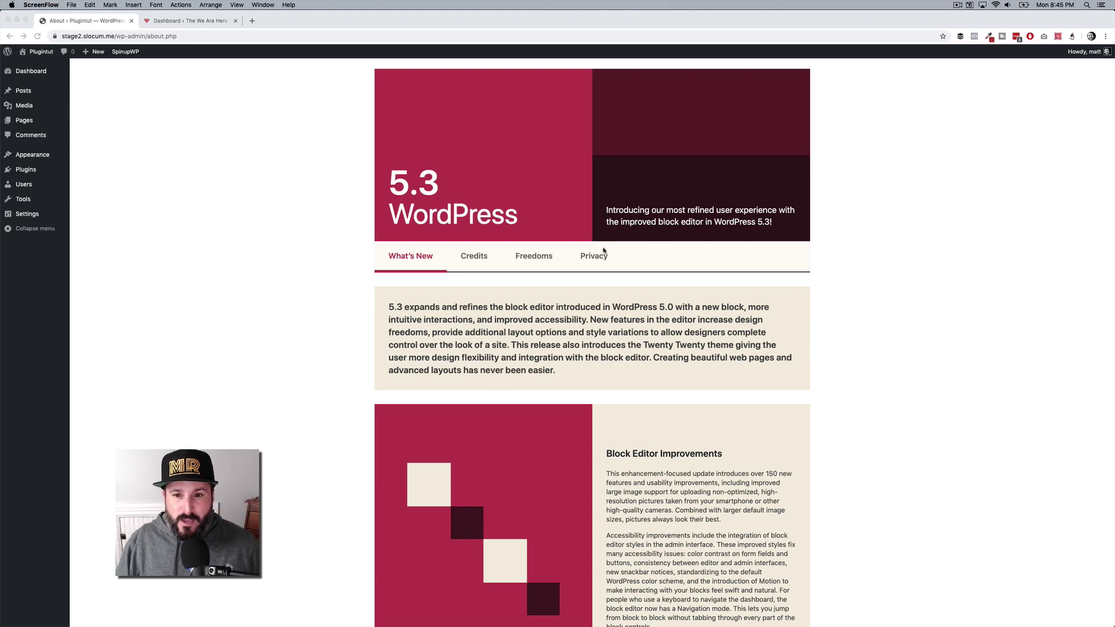
Step: Read through the WordPress 5.3 What's New page, from the block editor improvements to the developer notes
scroll(604, 251, "down", 3)
scroll(604, 251, "up", 2)
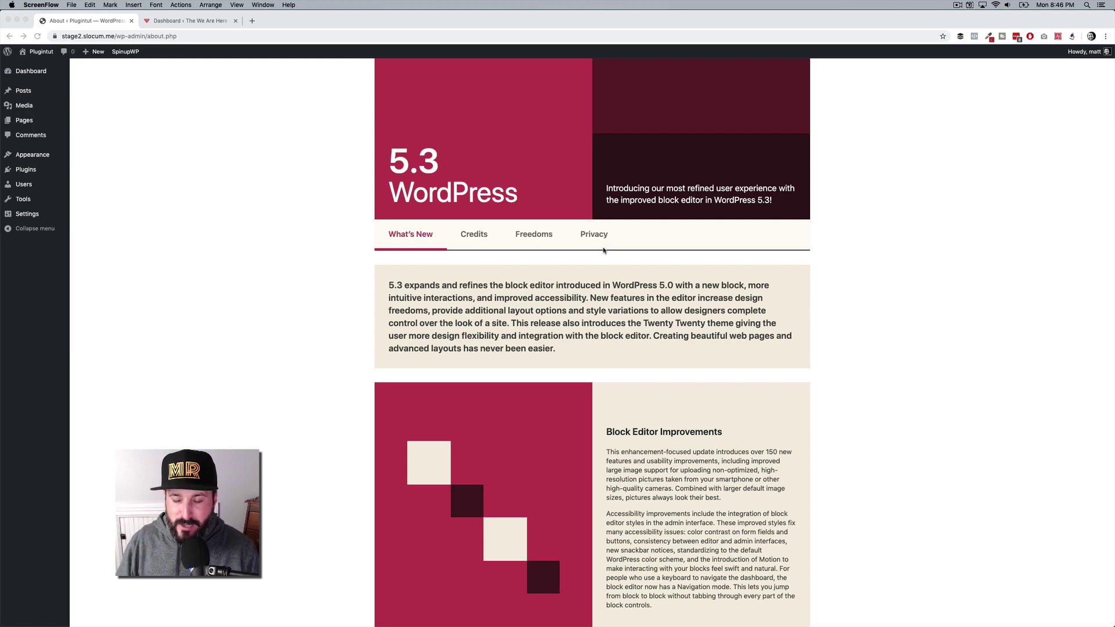
scroll(593, 349, "down", 3)
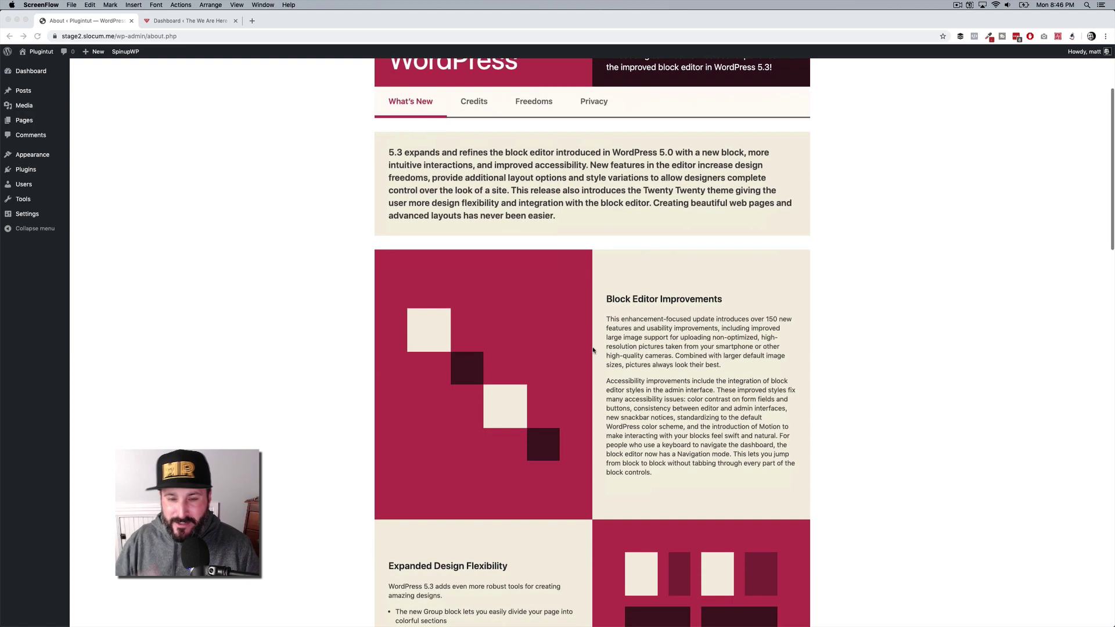
scroll(593, 350, "down", 3)
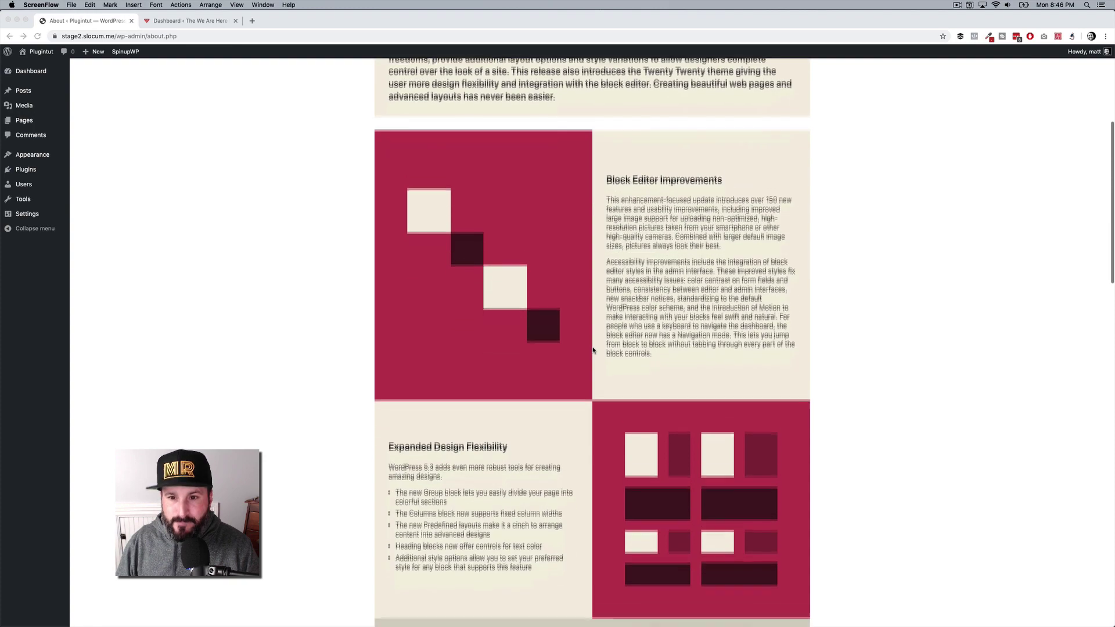
scroll(593, 350, "down", 1)
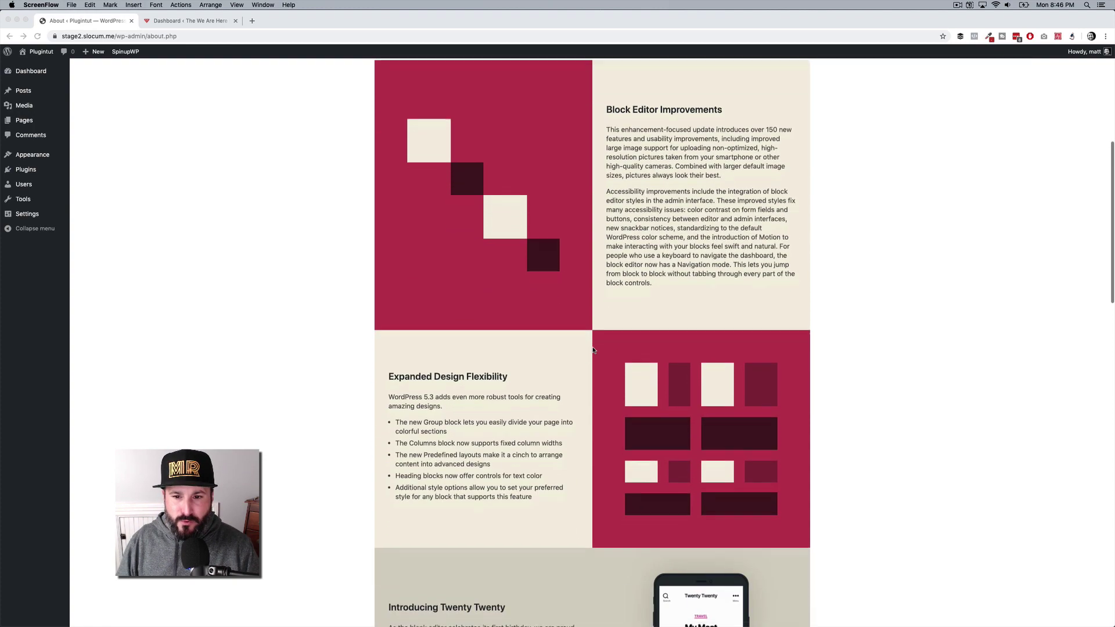
scroll(593, 350, "down", 3)
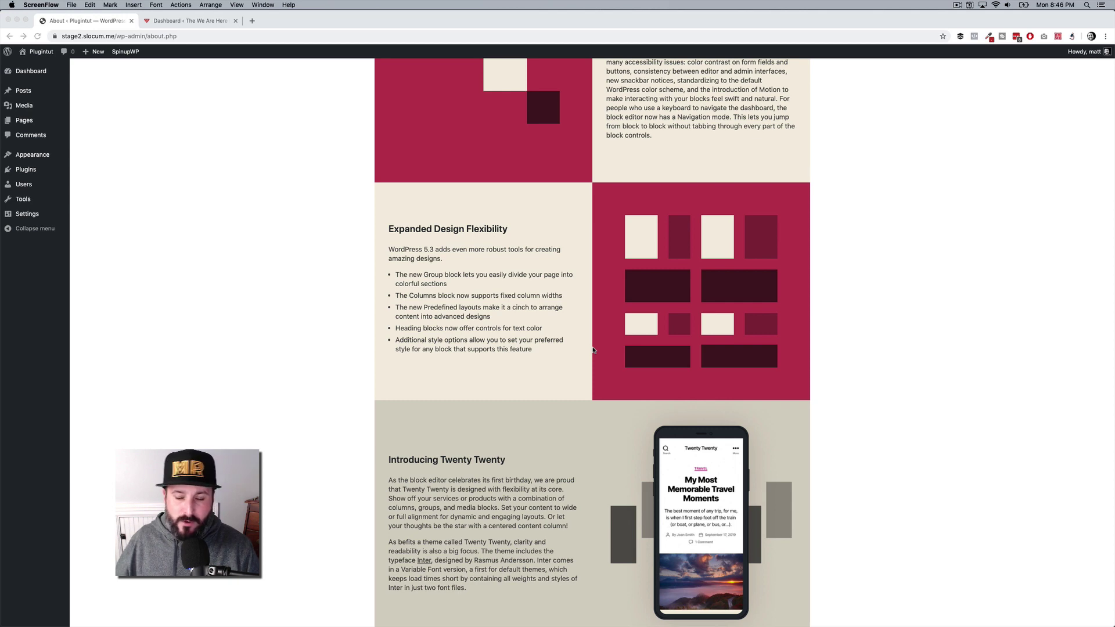
scroll(594, 350, "down", 5)
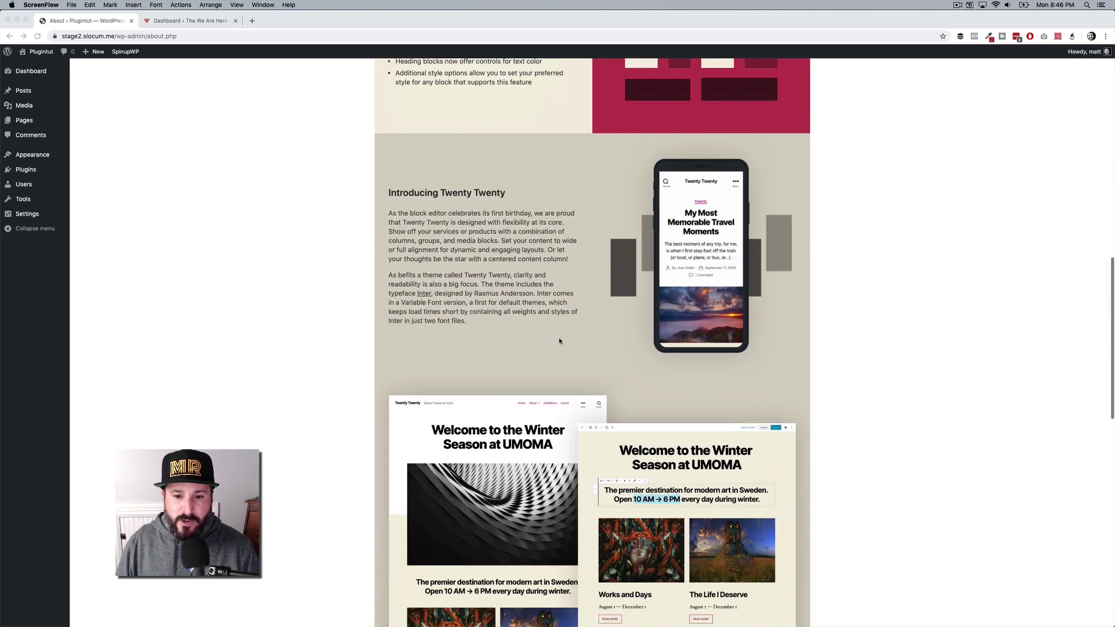
scroll(500, 266, "down", 1)
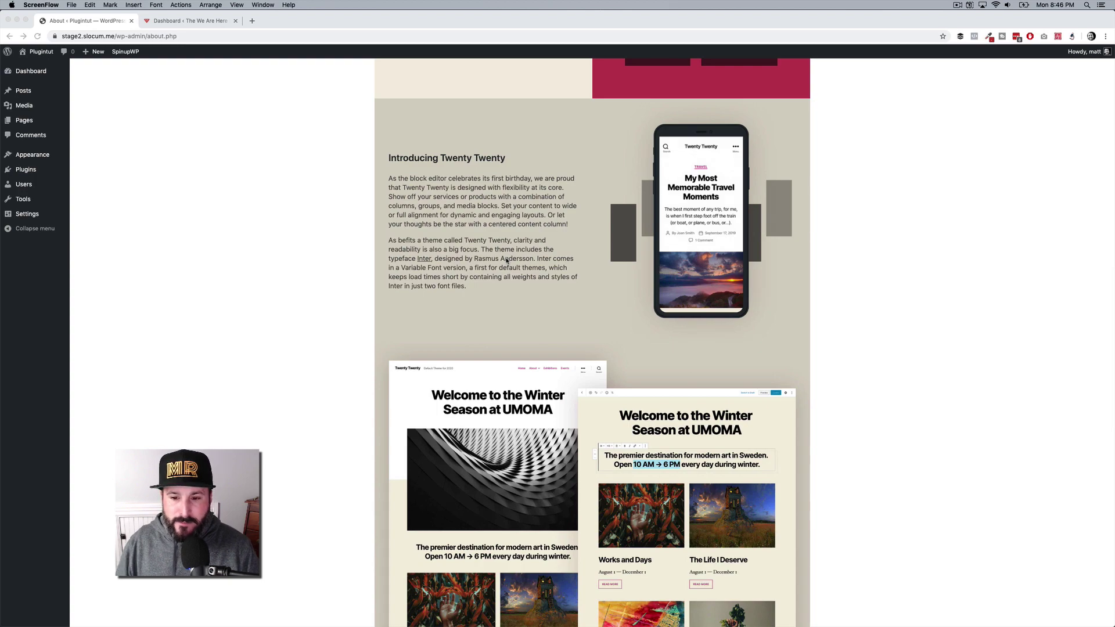
scroll(507, 262, "down", 2)
scroll(507, 261, "down", 3)
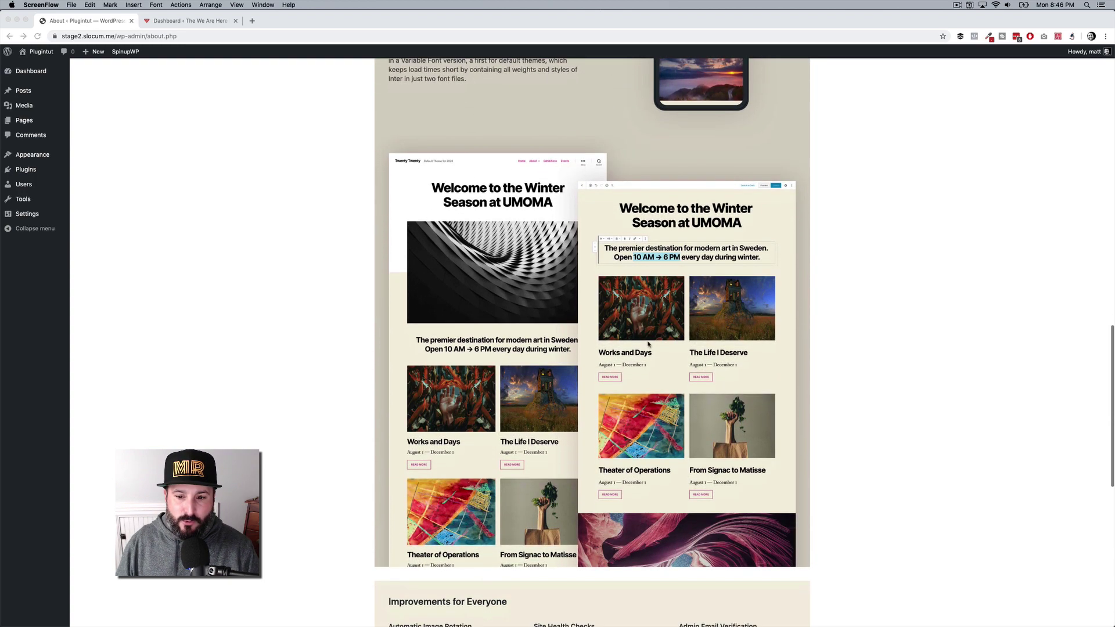
scroll(581, 313, "up", 3)
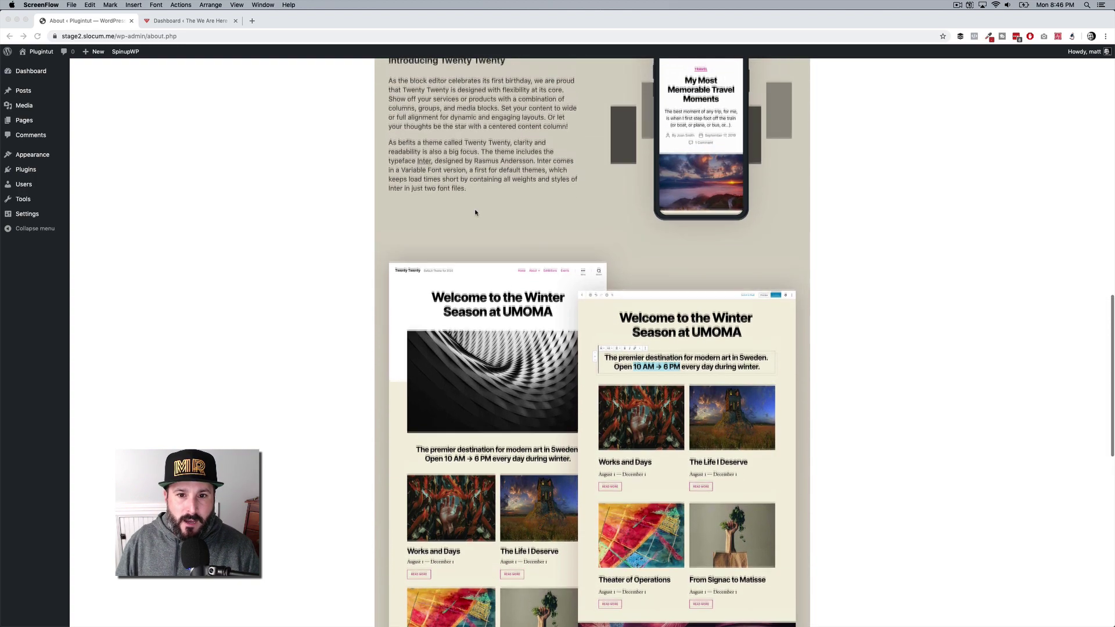
scroll(475, 213, "down", 10)
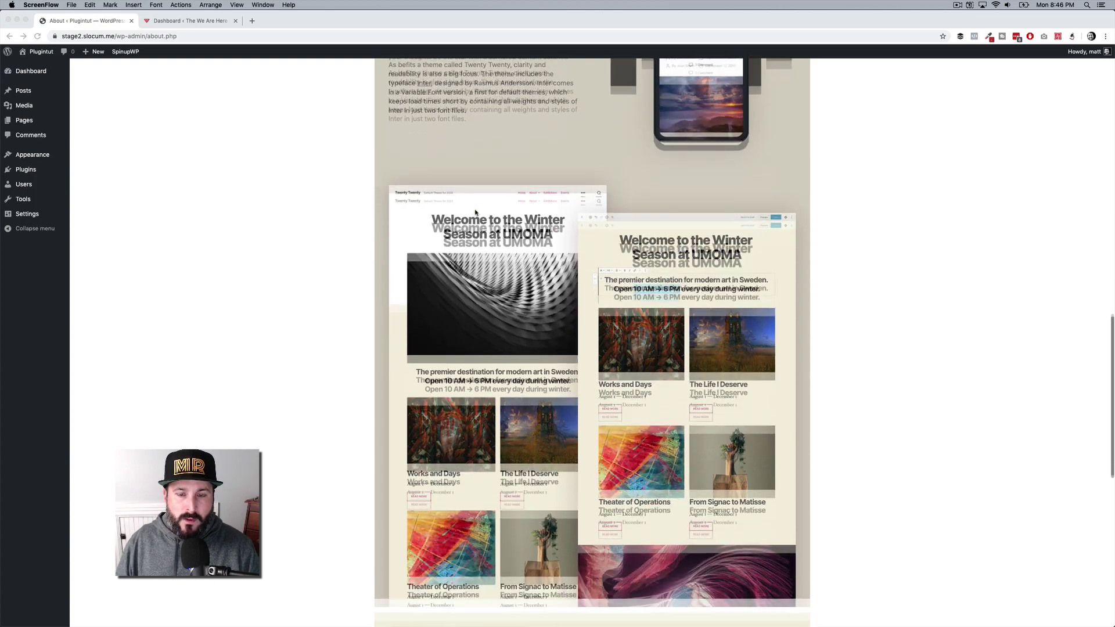
scroll(475, 212, "down", 1)
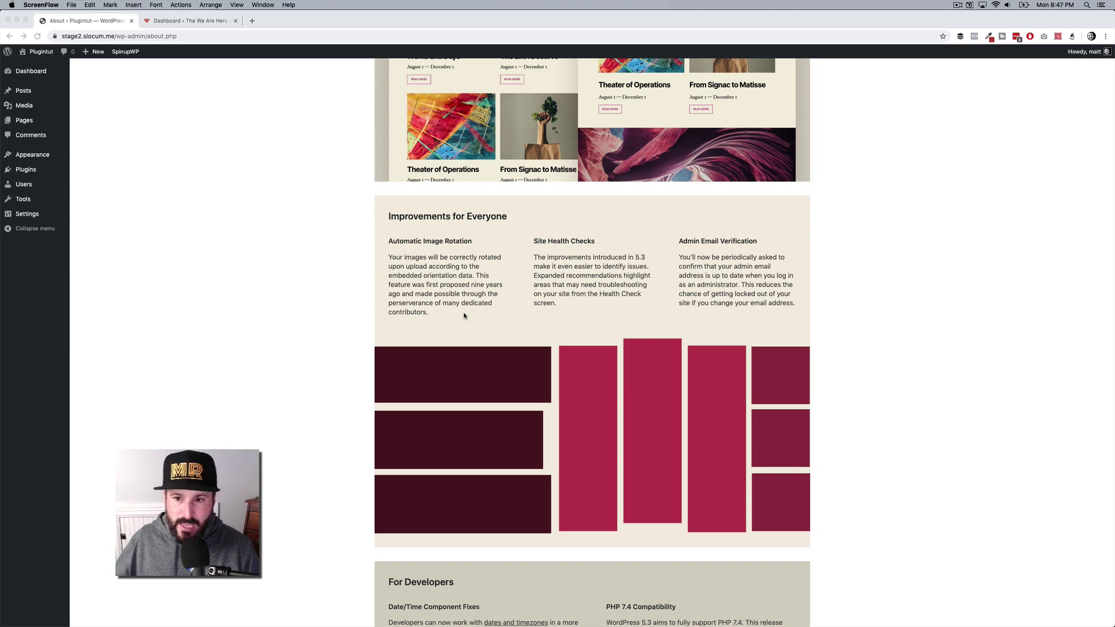
scroll(464, 315, "down", 3)
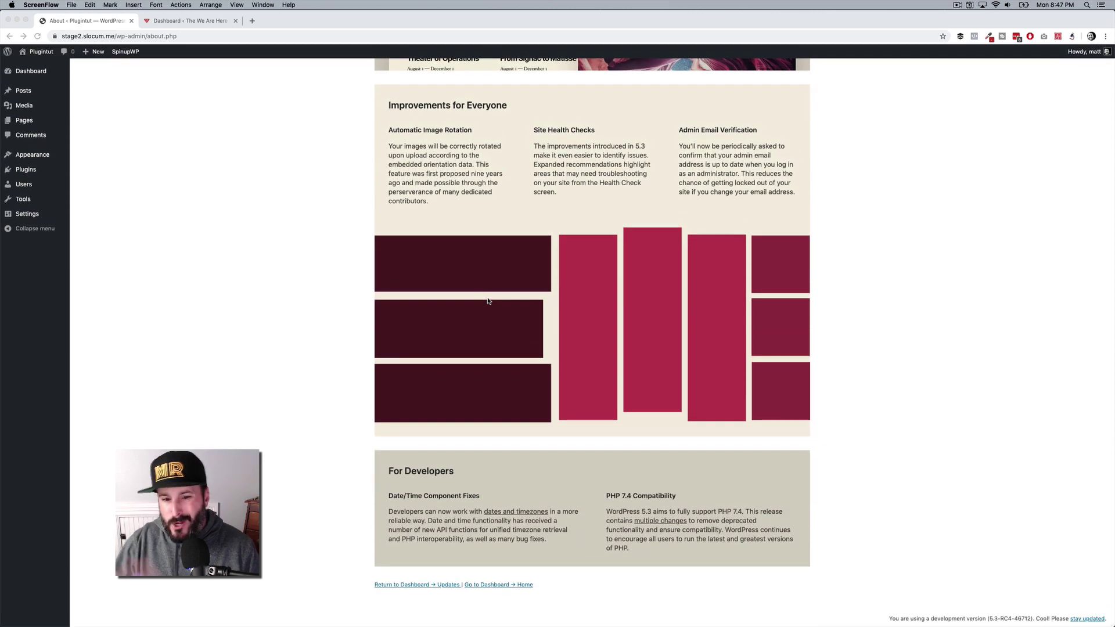
scroll(488, 301, "up", 20)
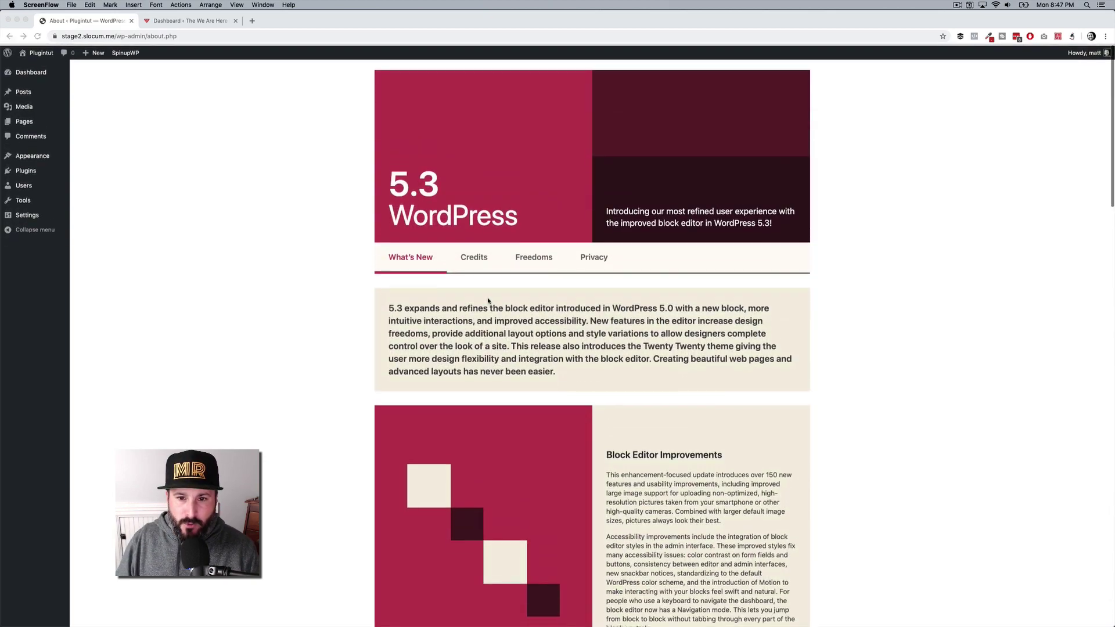
Step: View the release's Freedoms page and look through the contributors on the Credits page
left_click(536, 259)
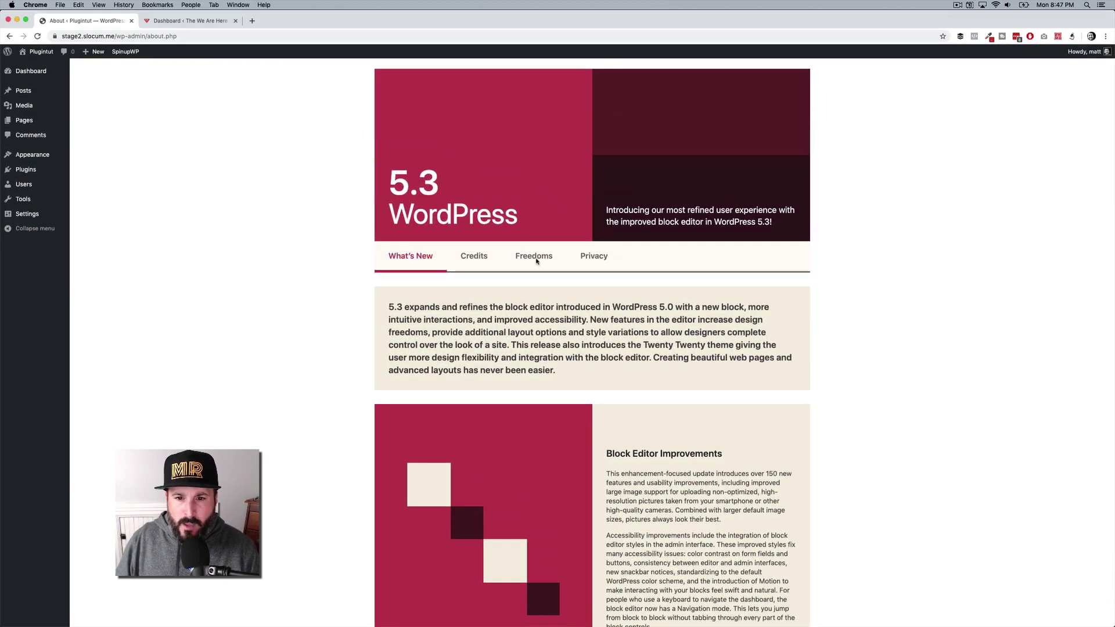
left_click(525, 259)
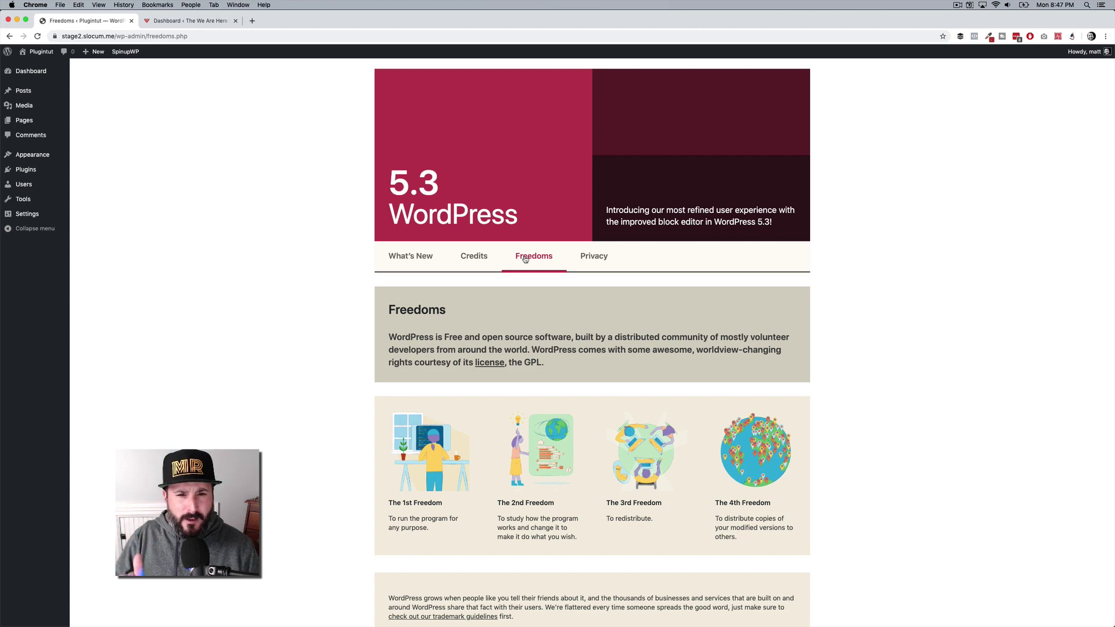
left_click(498, 259)
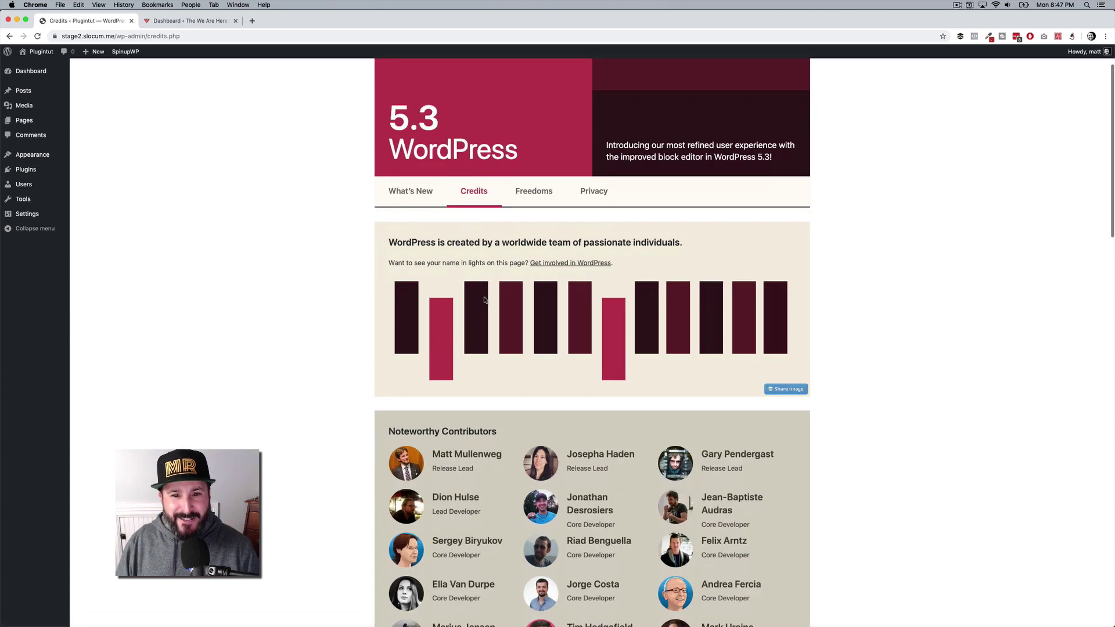
scroll(484, 299, "down", 10)
scroll(484, 300, "down", 15)
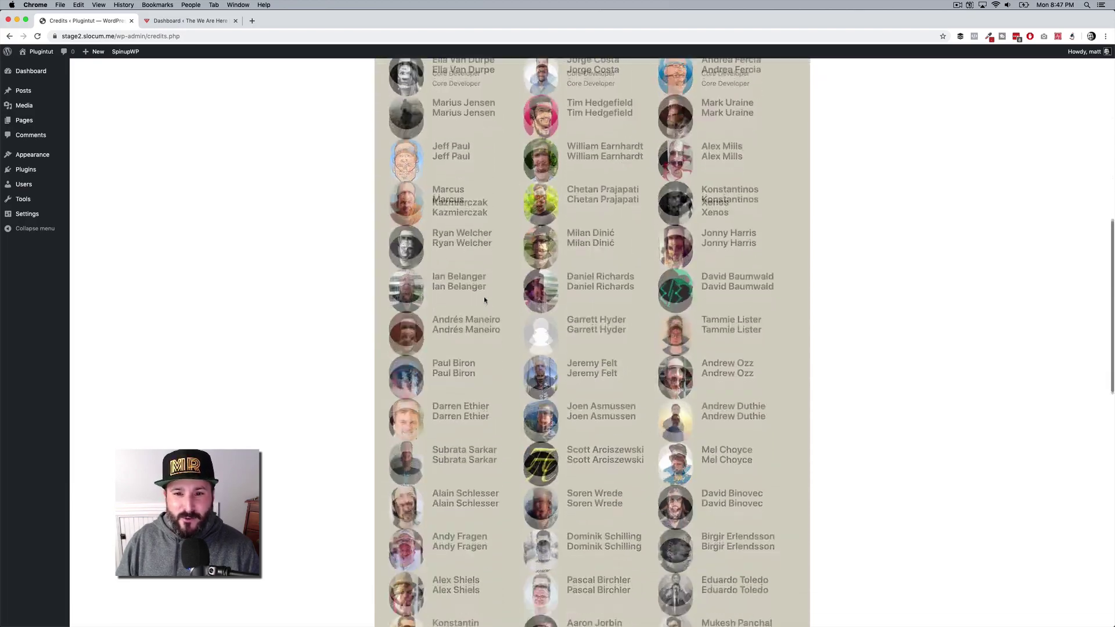
scroll(485, 300, "up", 20)
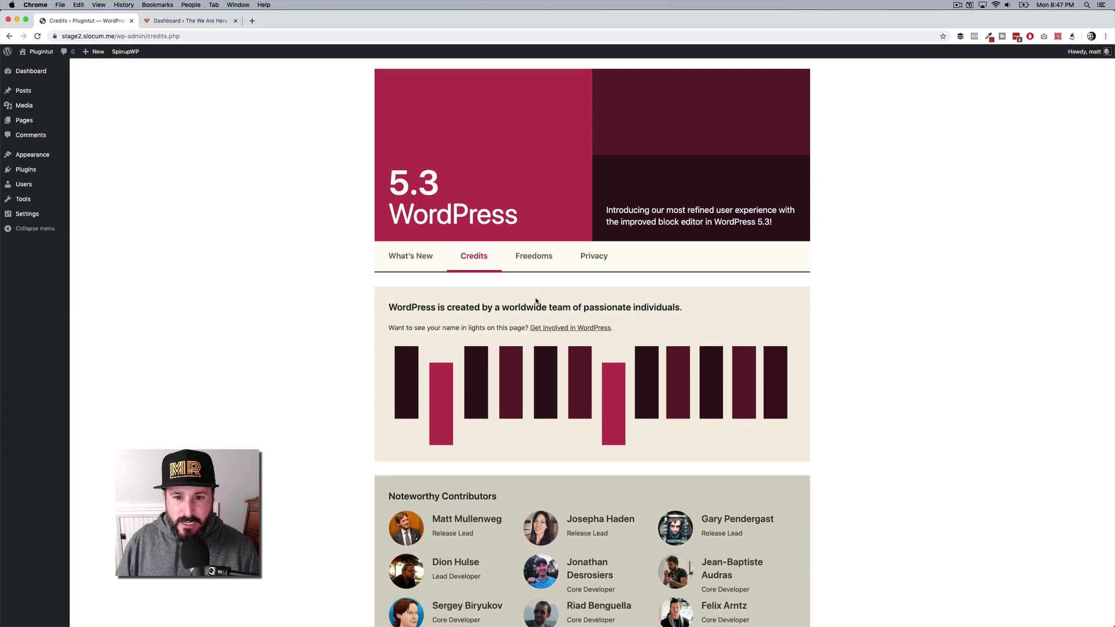
Step: Return to the Freedoms page and read the four freedoms and the GPL notes below them
left_click(533, 266)
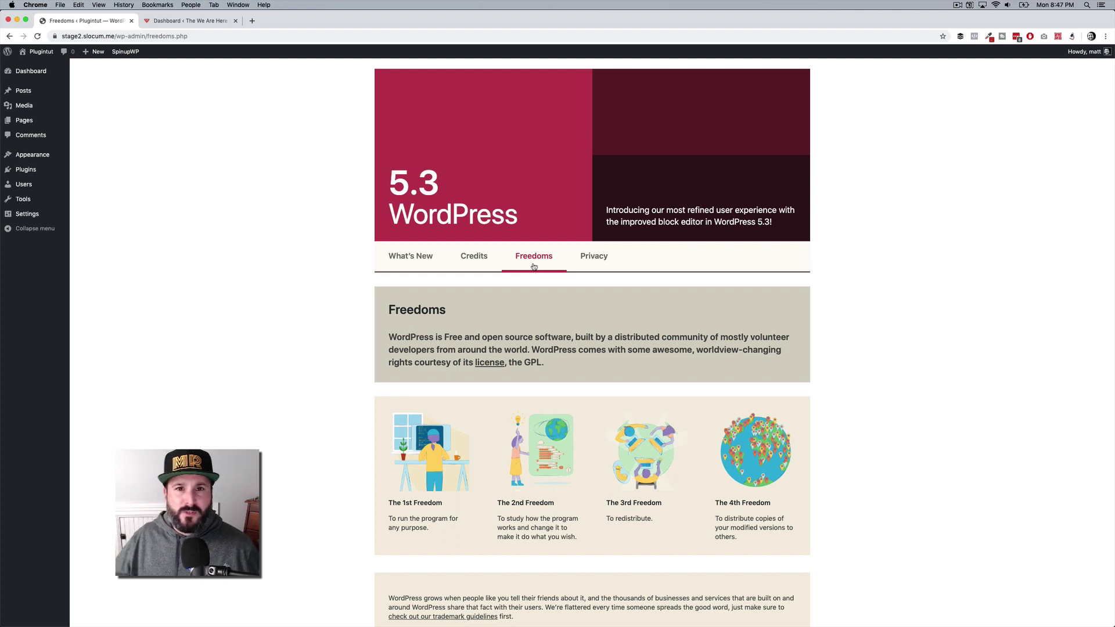
scroll(534, 267, "down", 2)
scroll(534, 267, "down", 3)
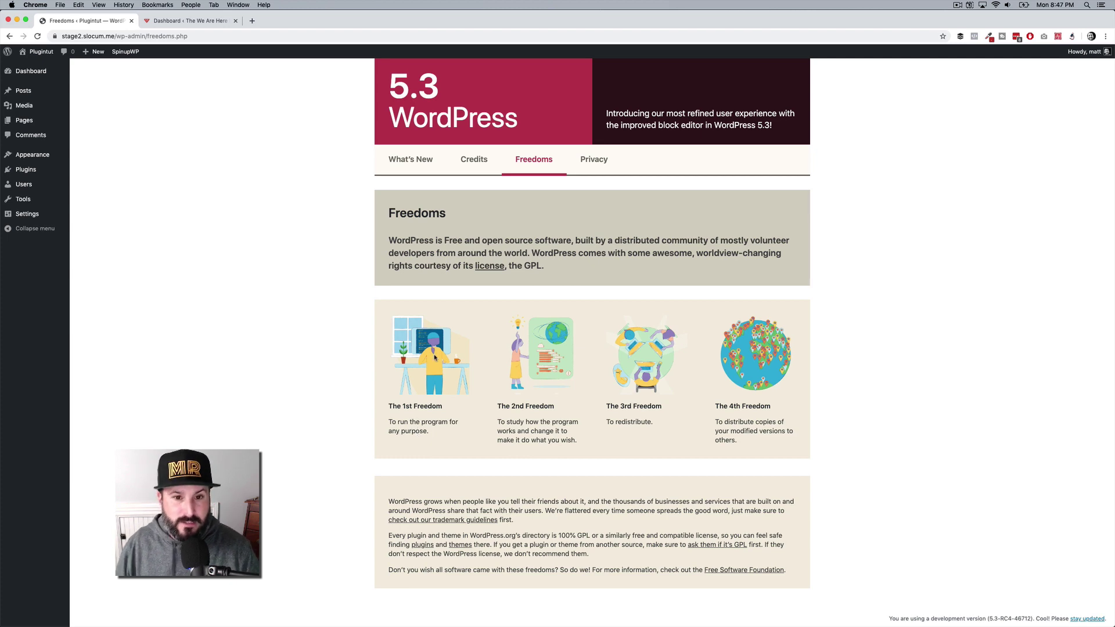
scroll(435, 357, "up", 1)
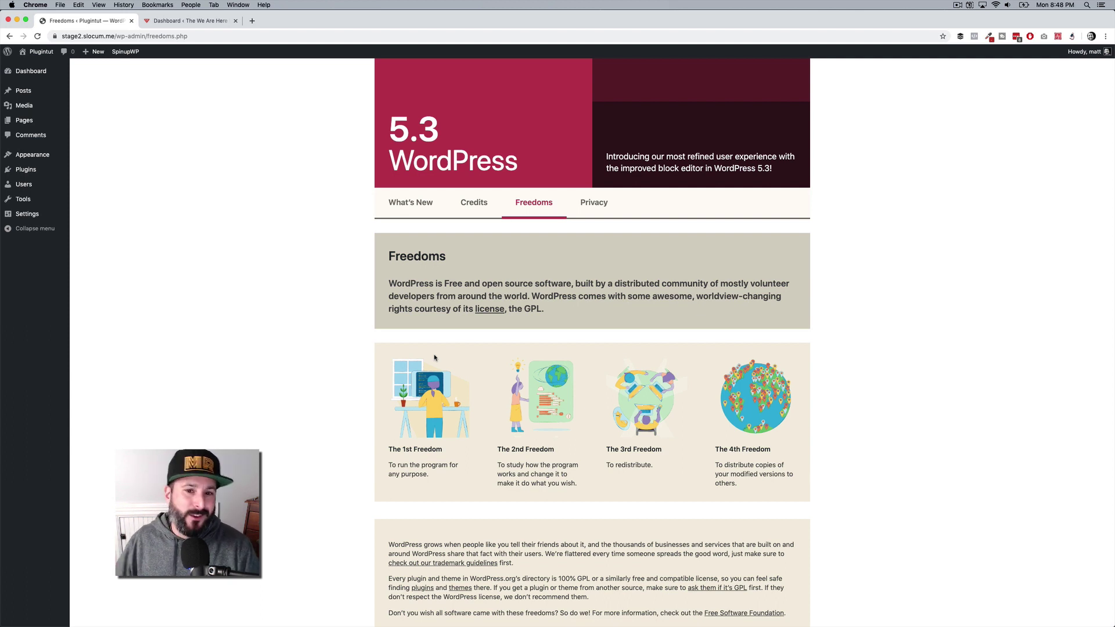
Step: View the release's Privacy page and return to the What's New page
left_click(595, 213)
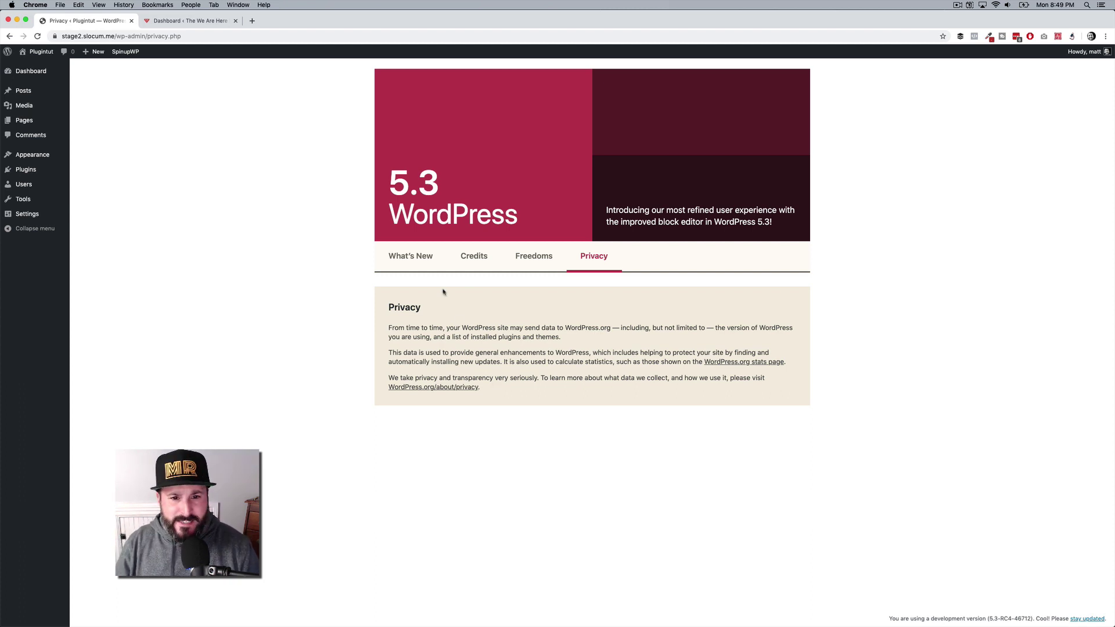
left_click(410, 256)
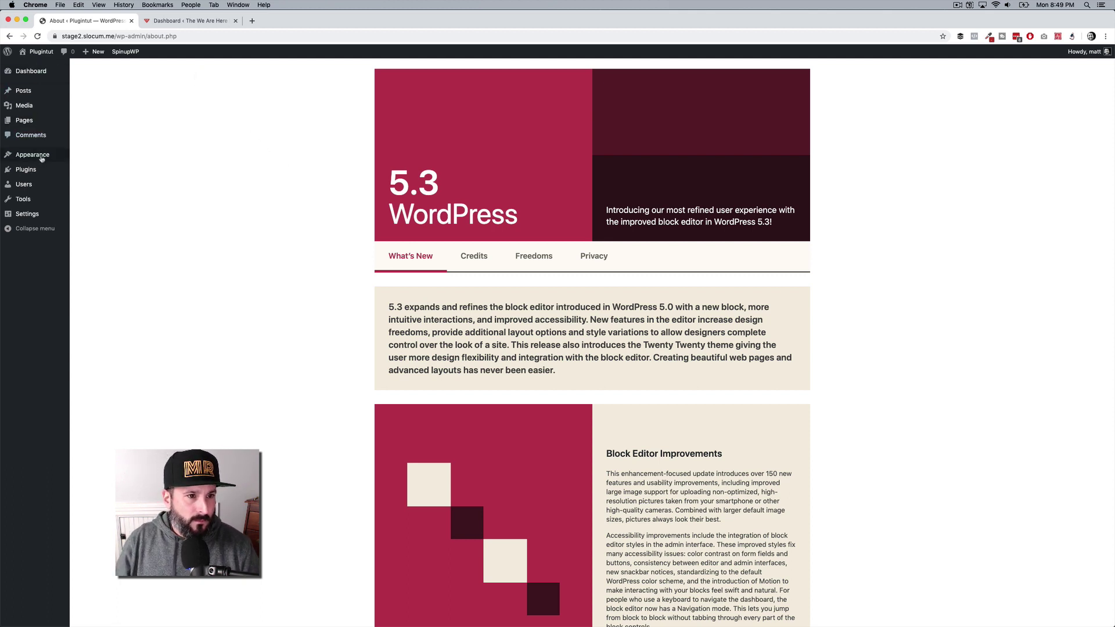
Step: Show the site's installed themes and visit the front end of the Plugintut site
mouse_move(36, 156)
left_click(97, 158)
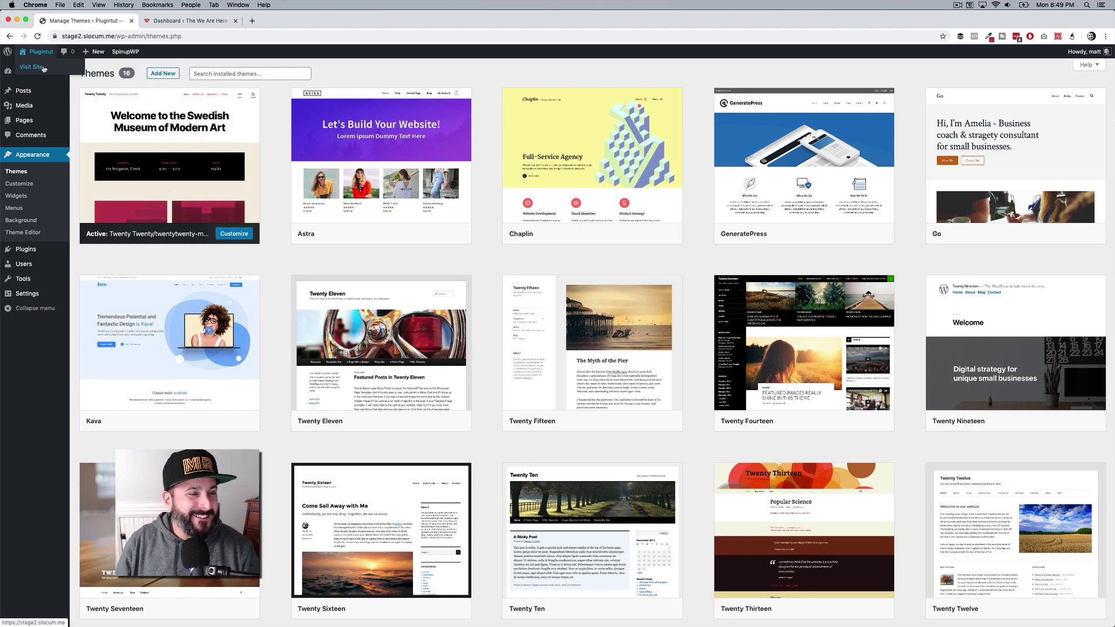
left_click(31, 67)
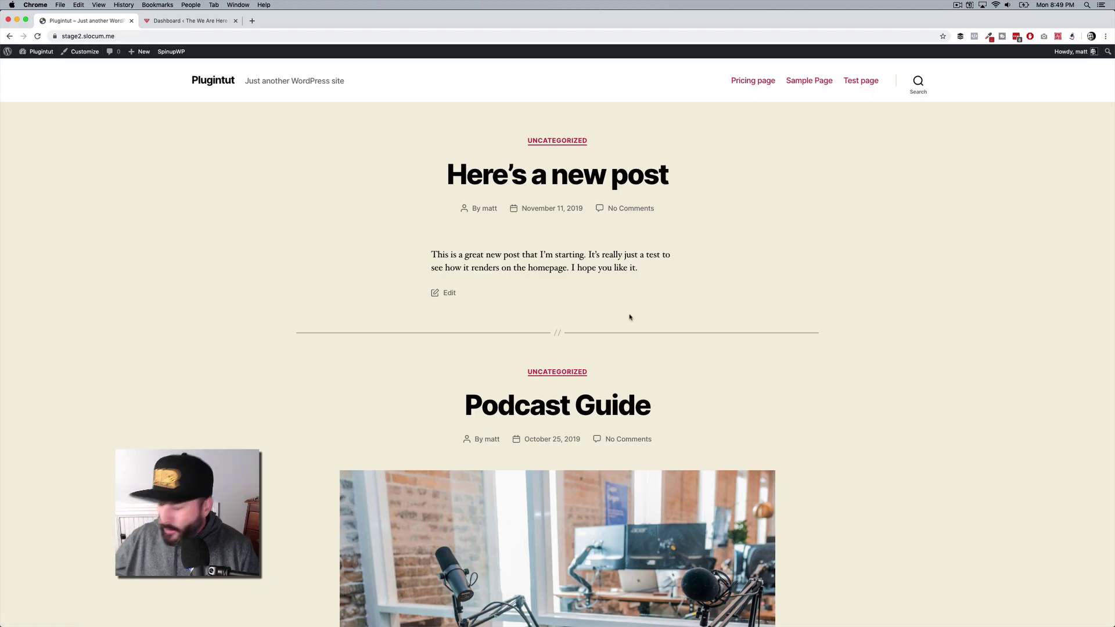
Step: Examine how the Twenty Twenty theme displays the homepage, from the newest post's excerpt to the footer widgets
scroll(629, 317, "down", 2)
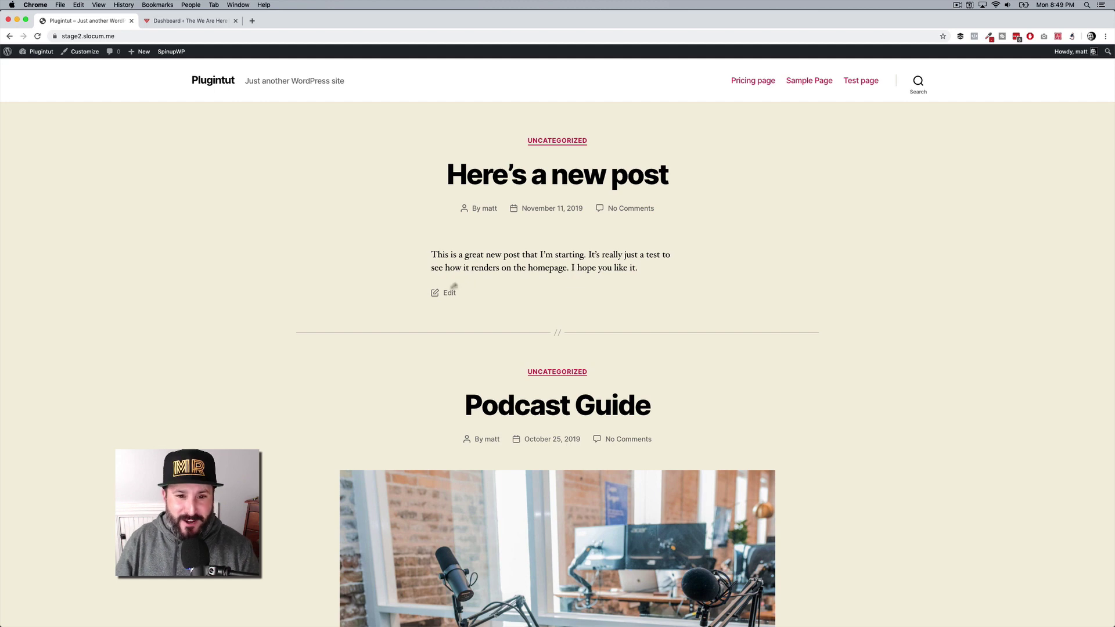
scroll(430, 300, "up", 5)
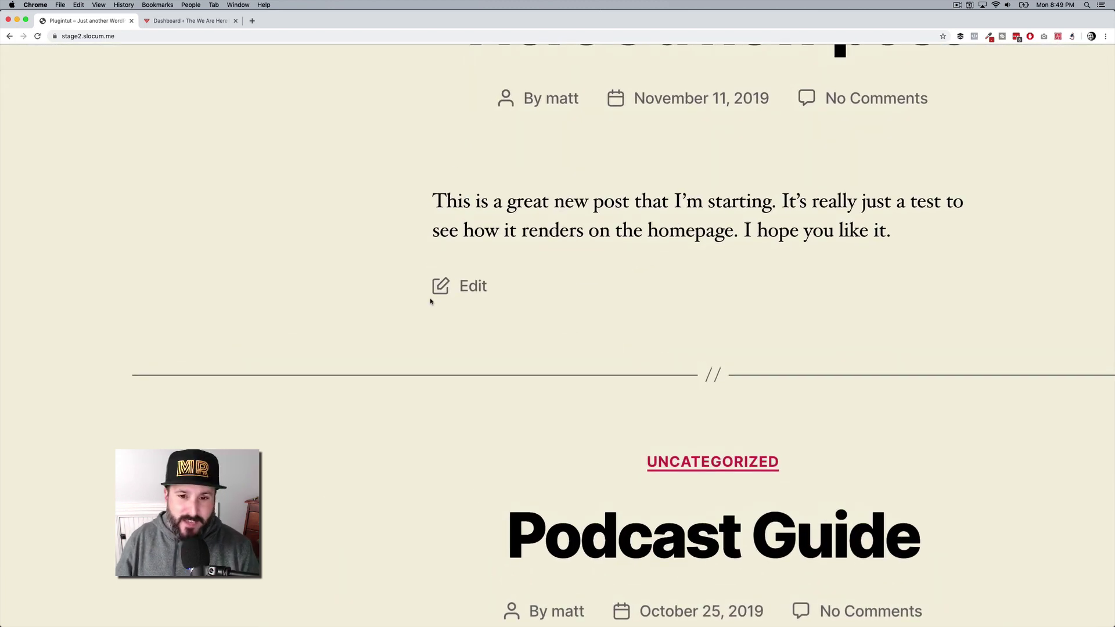
scroll(430, 300, "down", 5)
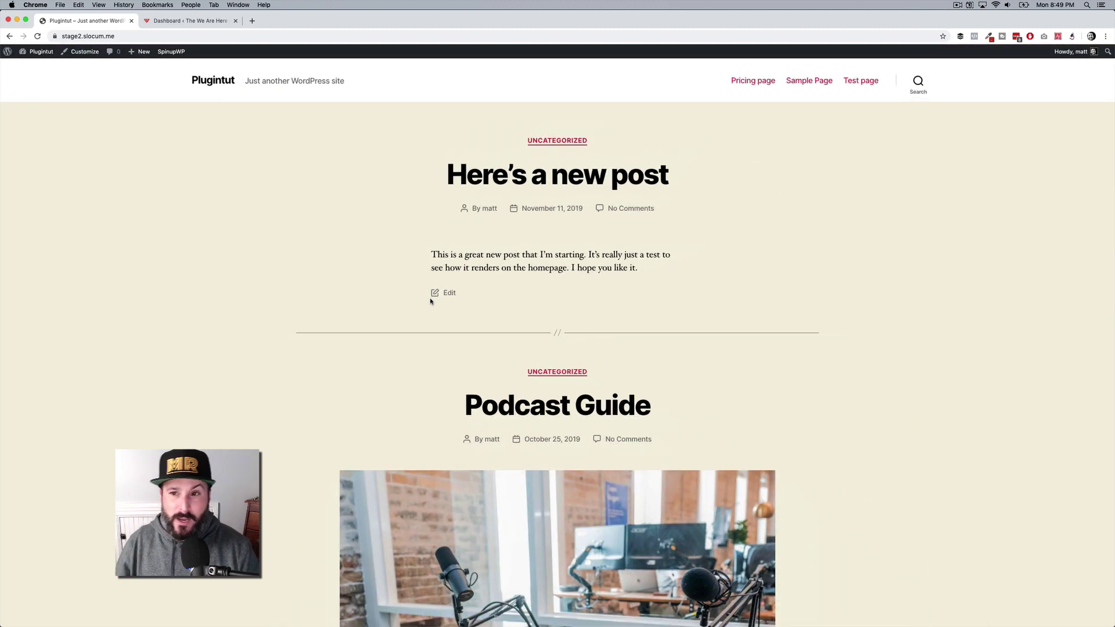
scroll(444, 305, "down", 4)
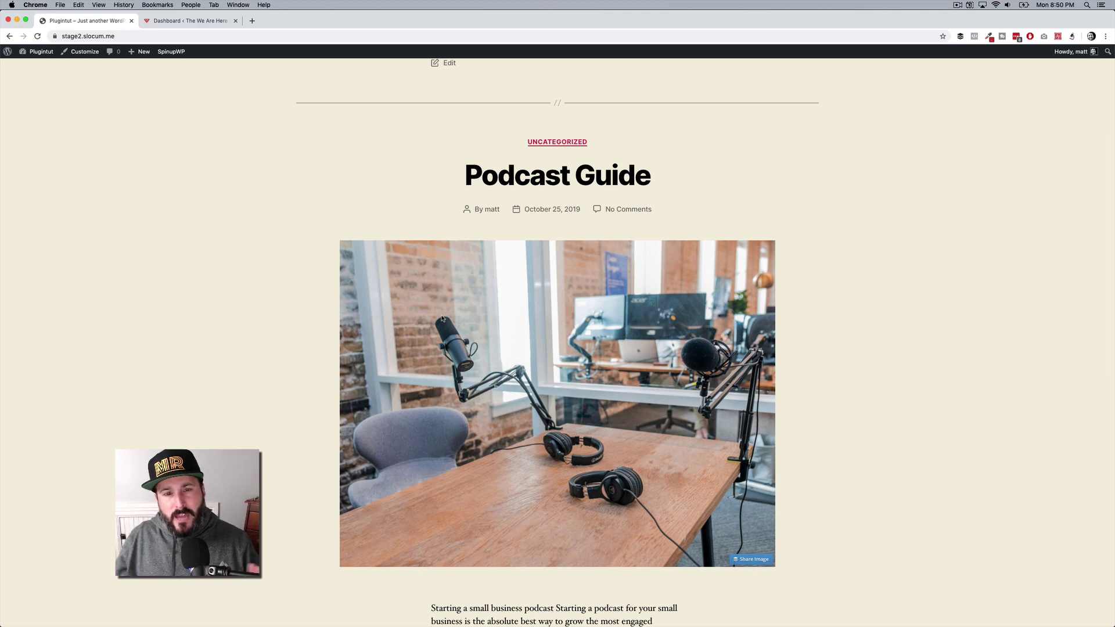
scroll(442, 319, "down", 5)
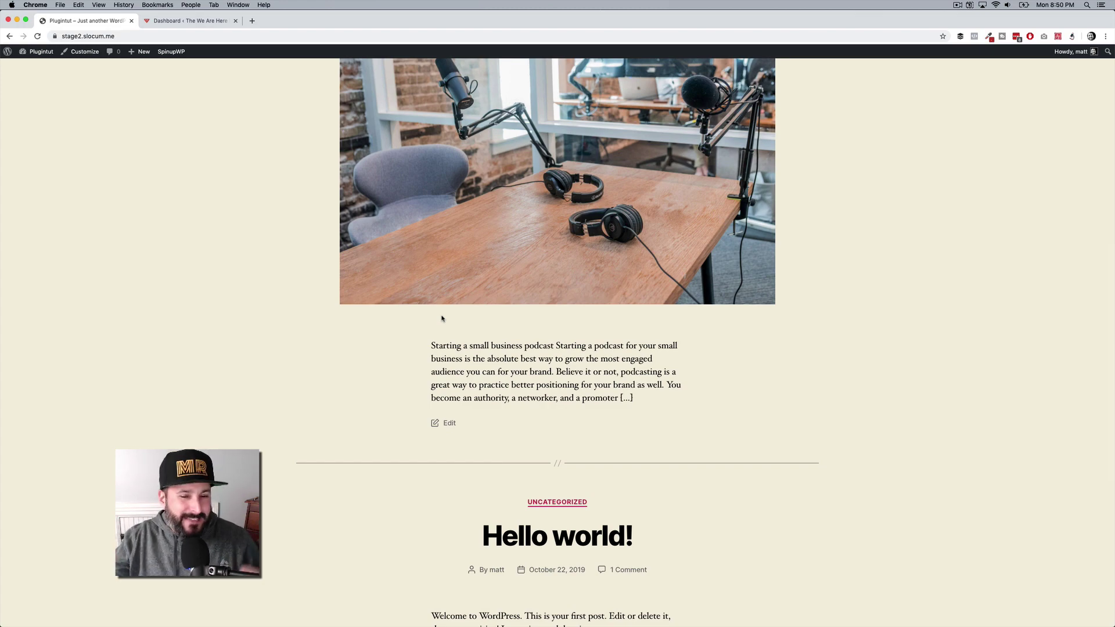
scroll(442, 319, "down", 4)
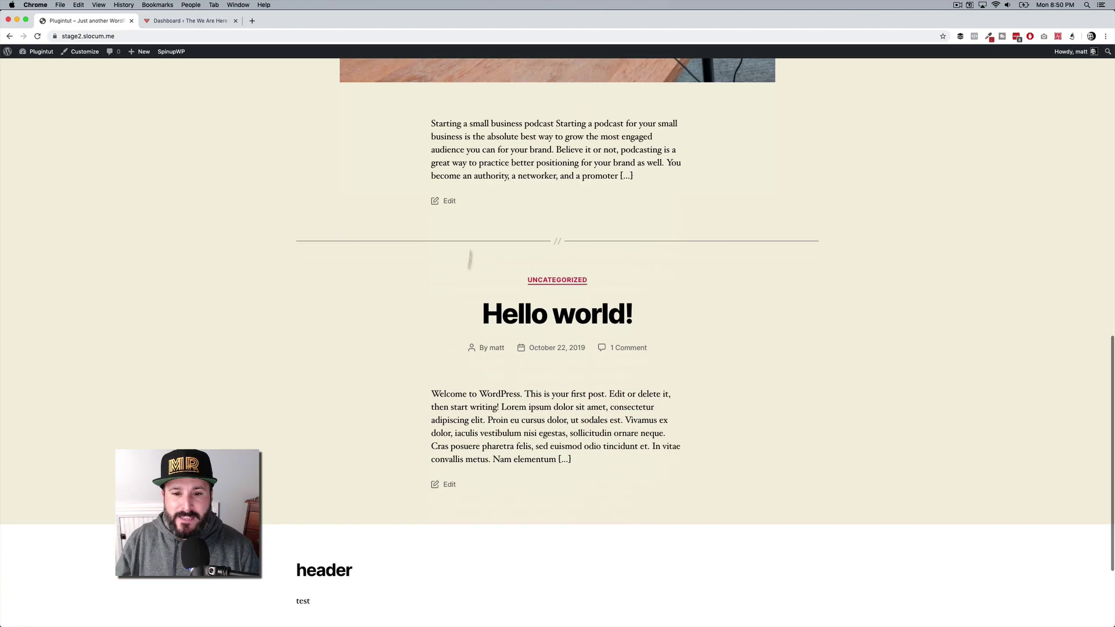
scroll(469, 210, "up", 15)
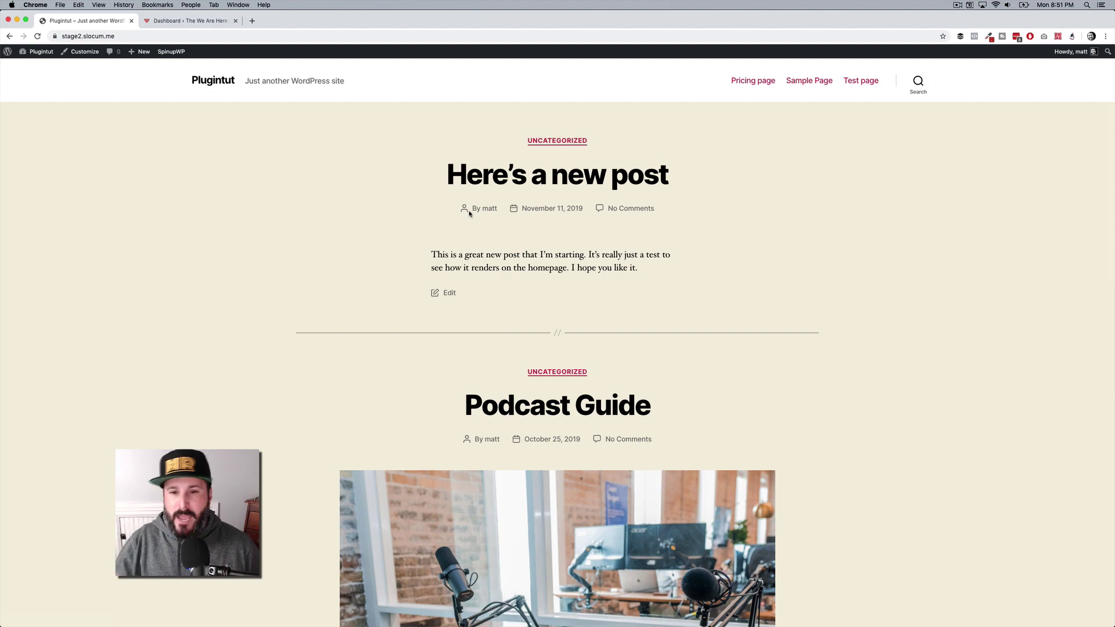
scroll(448, 282, "down", 10)
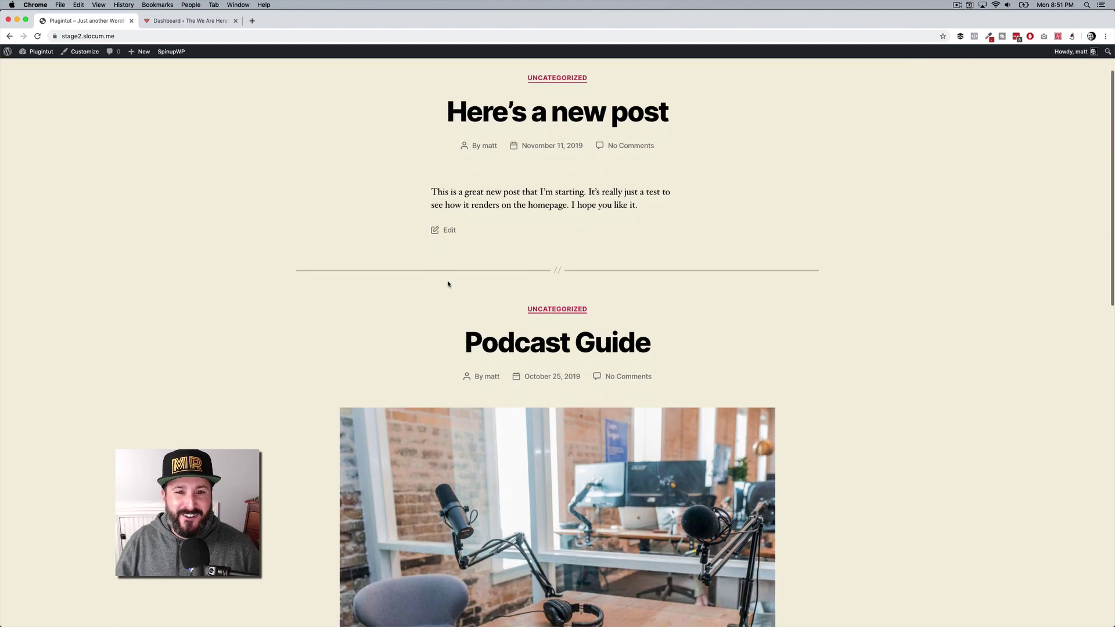
scroll(447, 283, "down", 5)
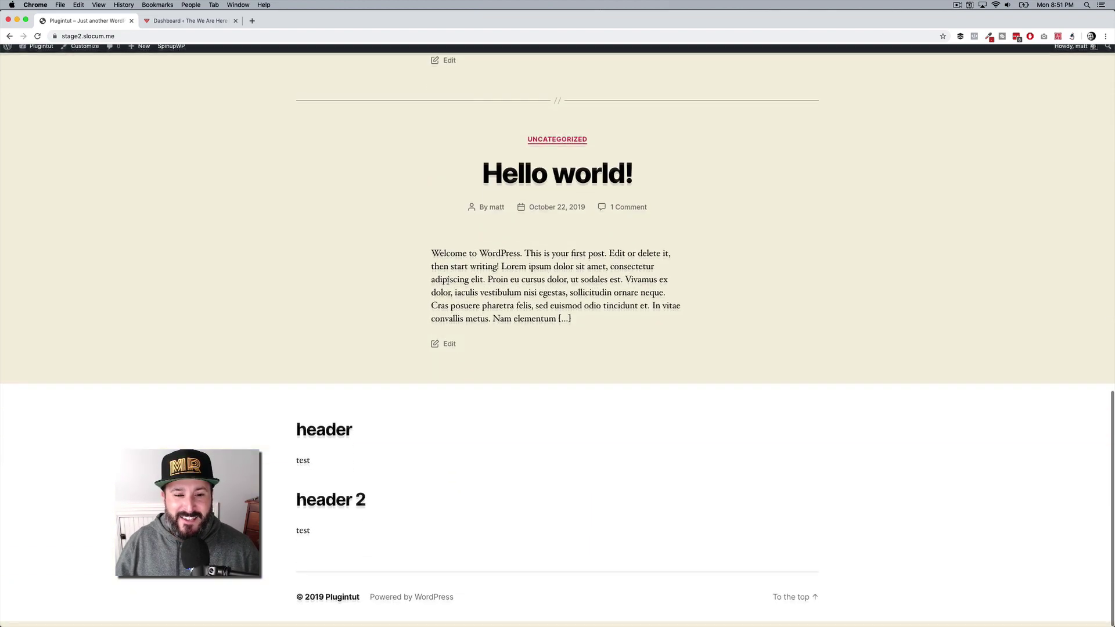
scroll(448, 284, "up", 15)
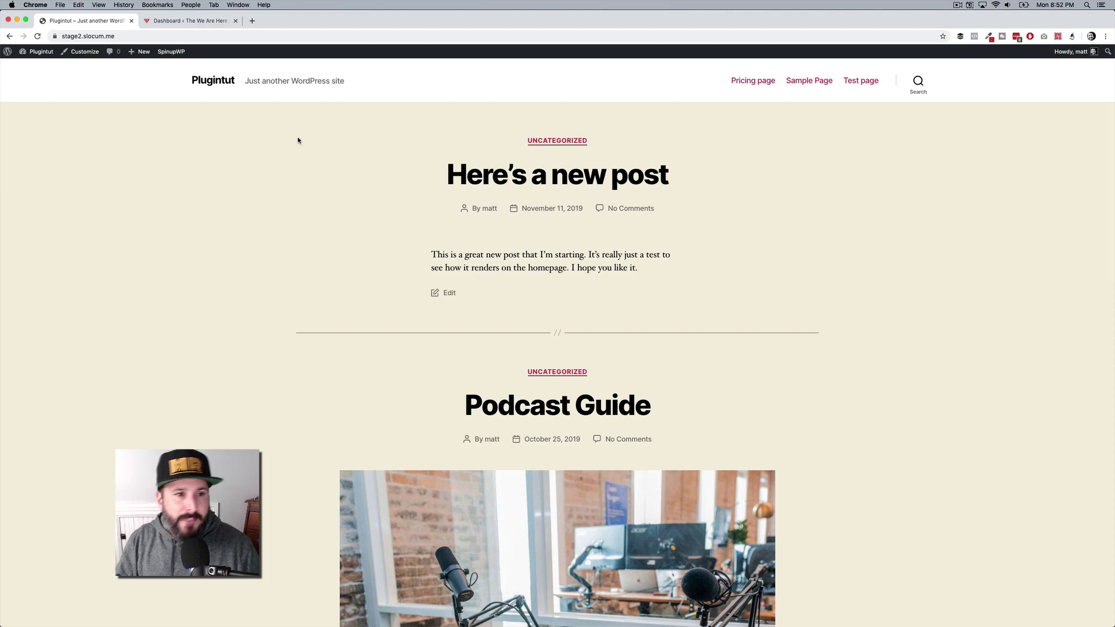
Step: Customize the site's identity by setting matt-report-logo-02.png from the media library as the logo, cropped to its full width
left_click(77, 56)
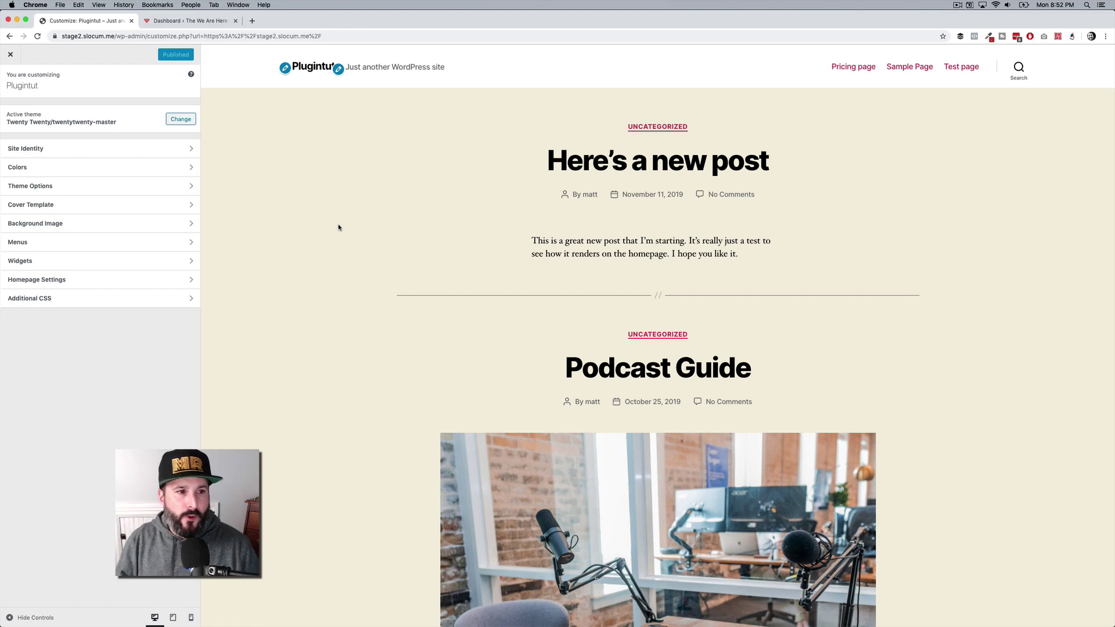
left_click(131, 151)
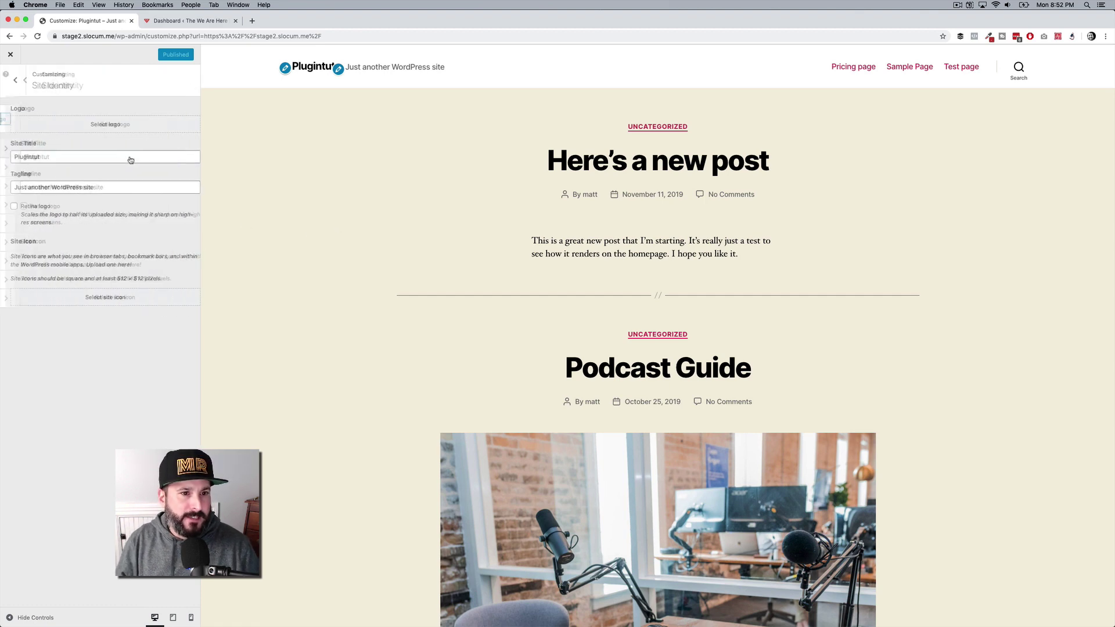
left_click(88, 162)
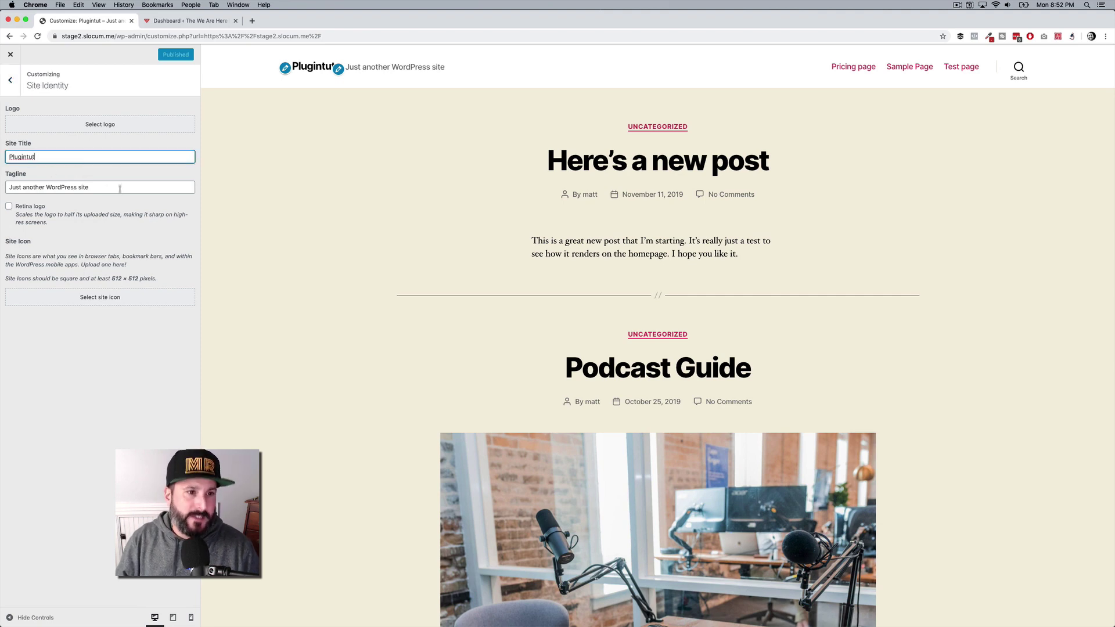
left_click(107, 124)
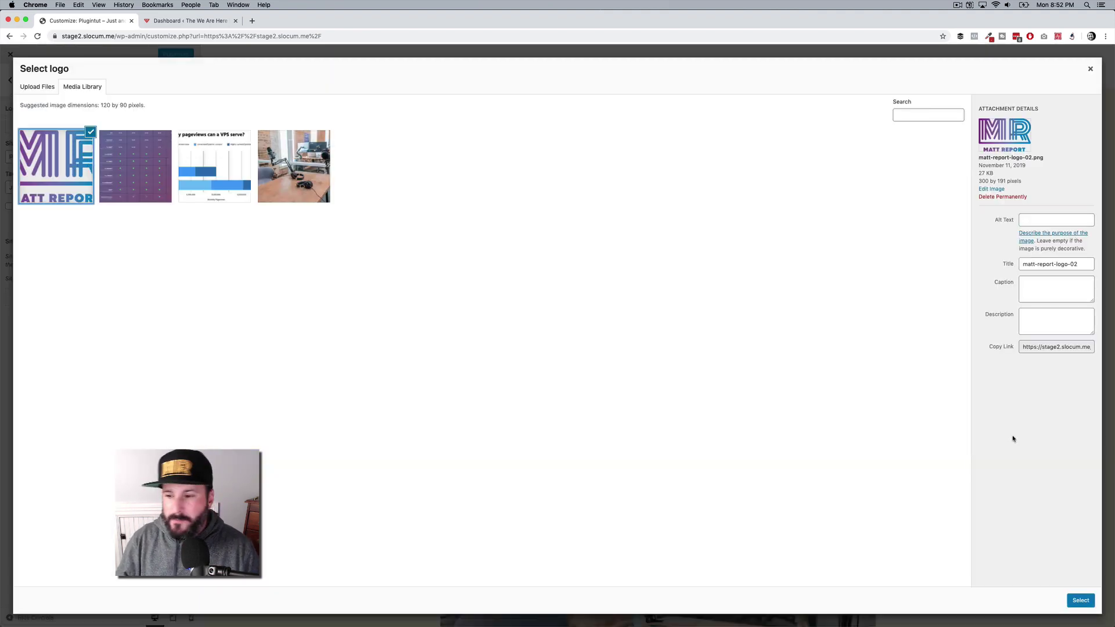
left_click(1080, 601)
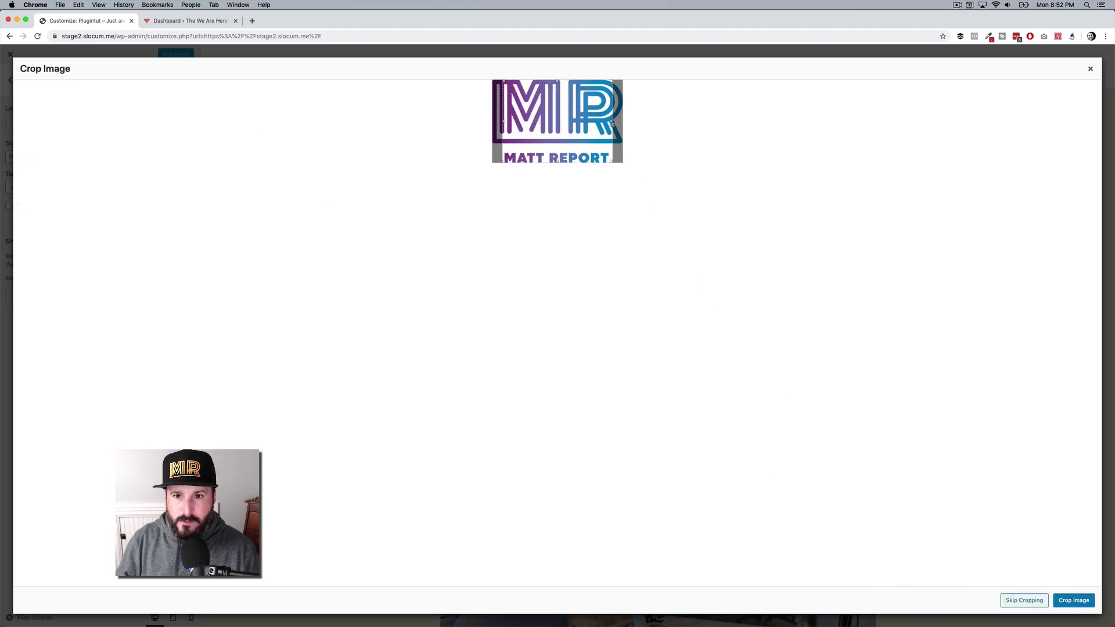
left_click_drag(613, 122, 629, 128)
left_click_drag(503, 124, 474, 124)
left_click(1069, 603)
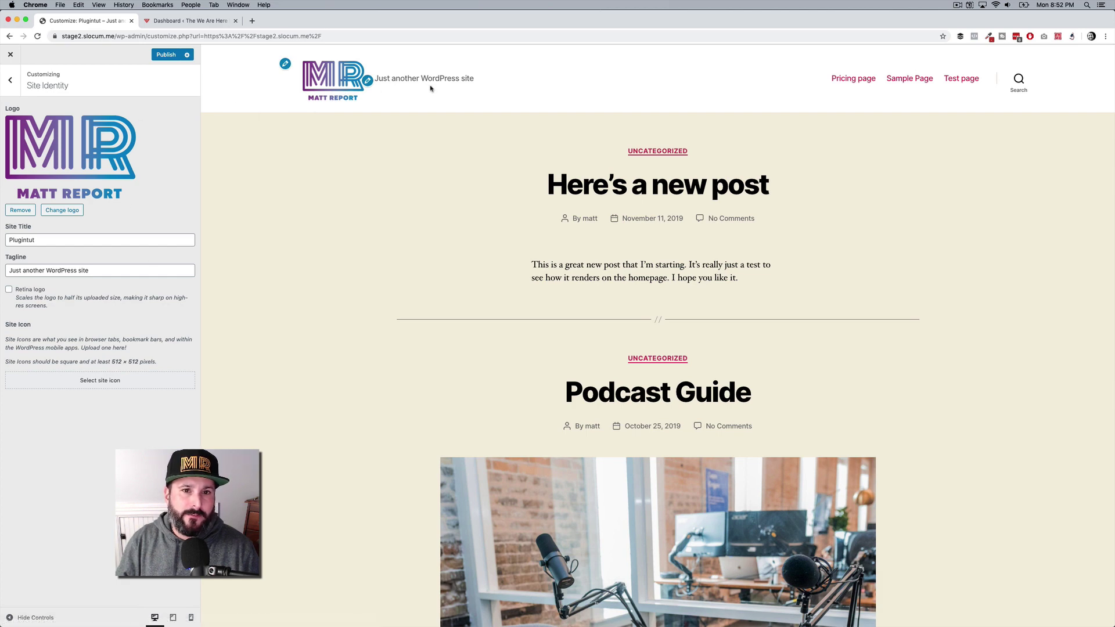
Step: Preview the homepage with the new logo at tablet and mobile sizes and return to the desktop preview
left_click(174, 619)
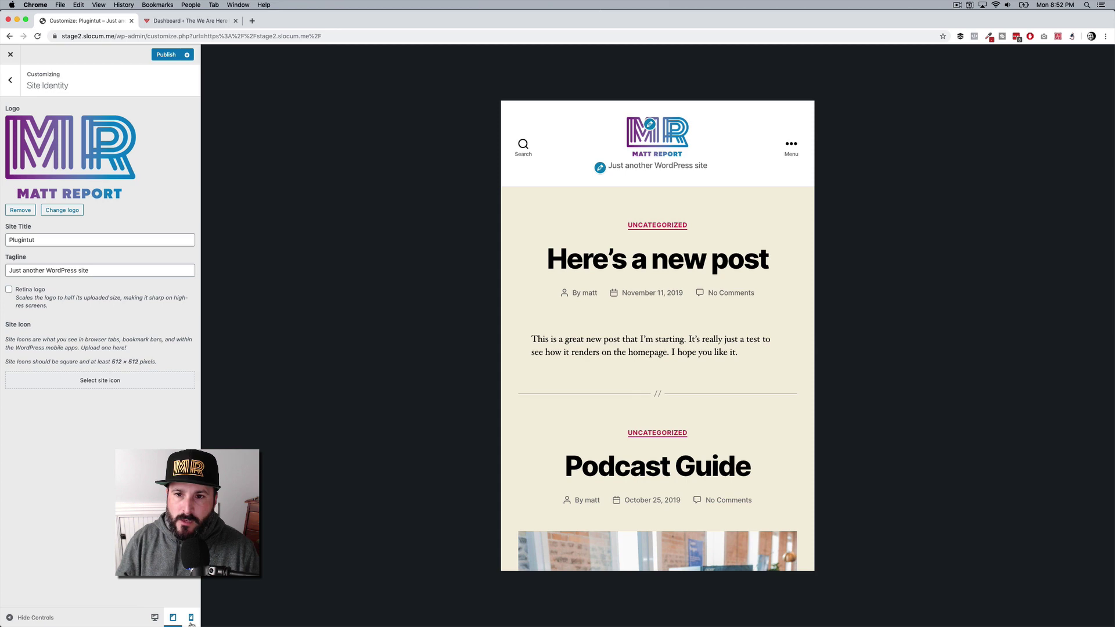
left_click(192, 620)
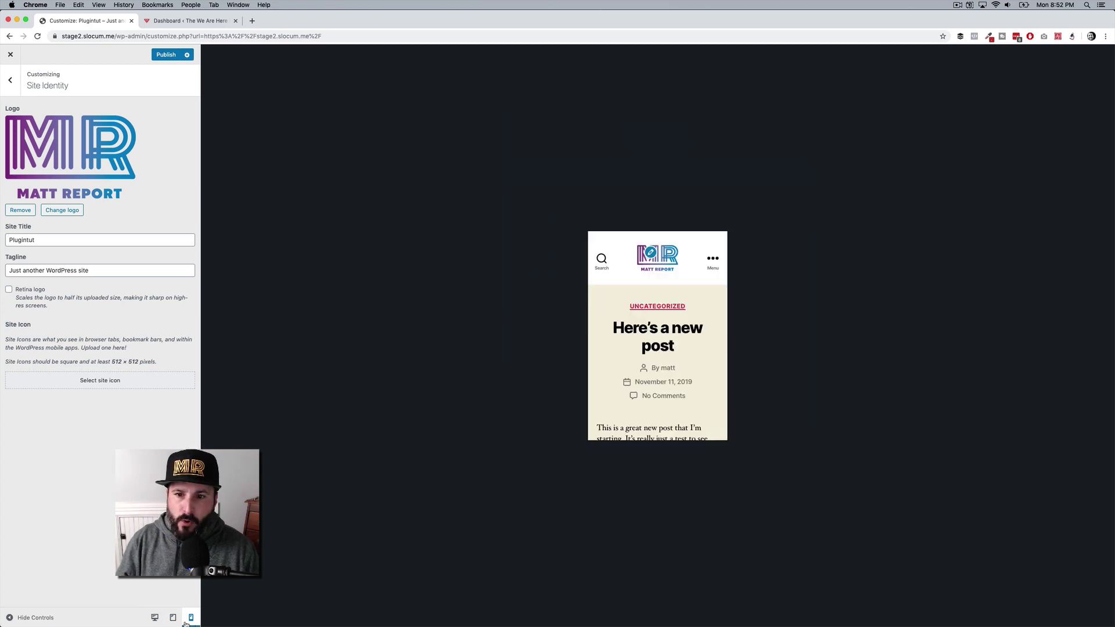
left_click(173, 619)
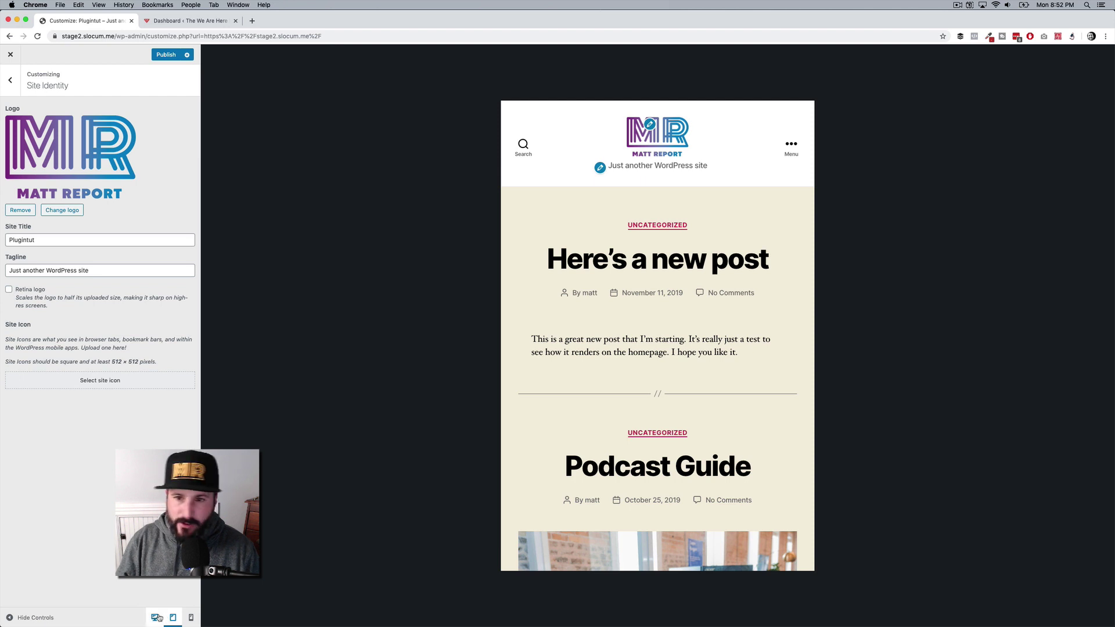
left_click(157, 617)
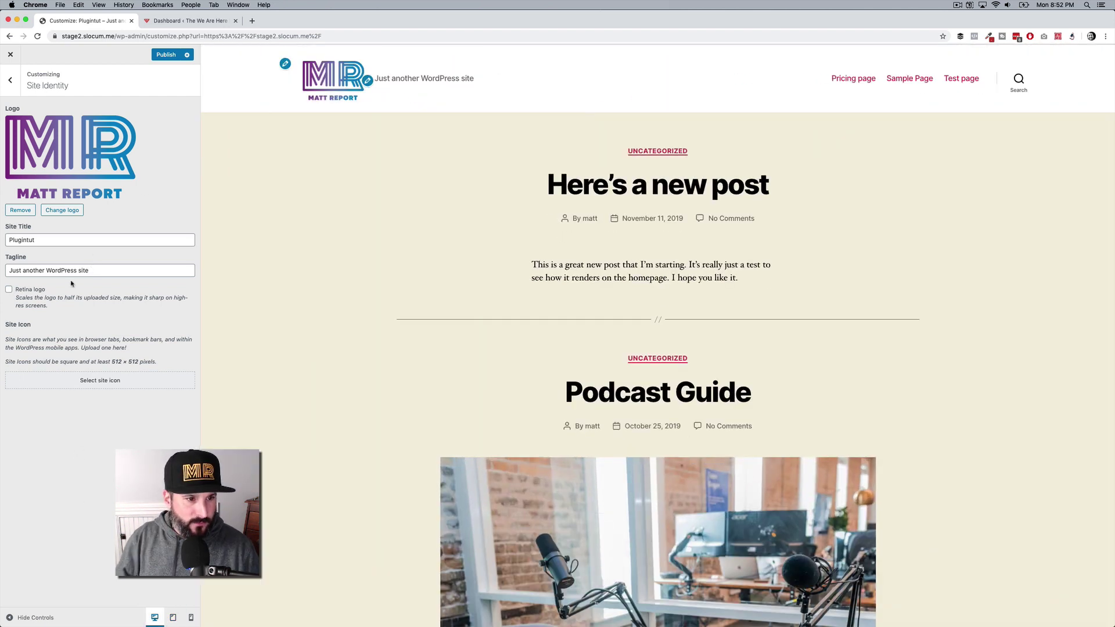
Step: Clear the site's tagline and return to the customizer's main list of settings
left_click(107, 270)
triple_click(110, 268)
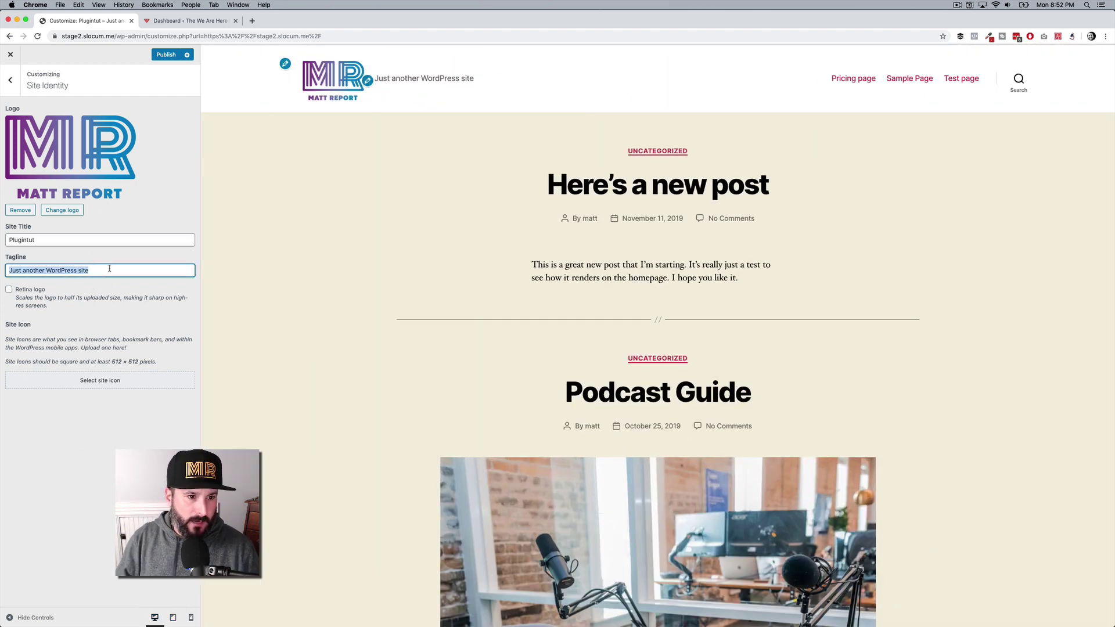
left_click(115, 302)
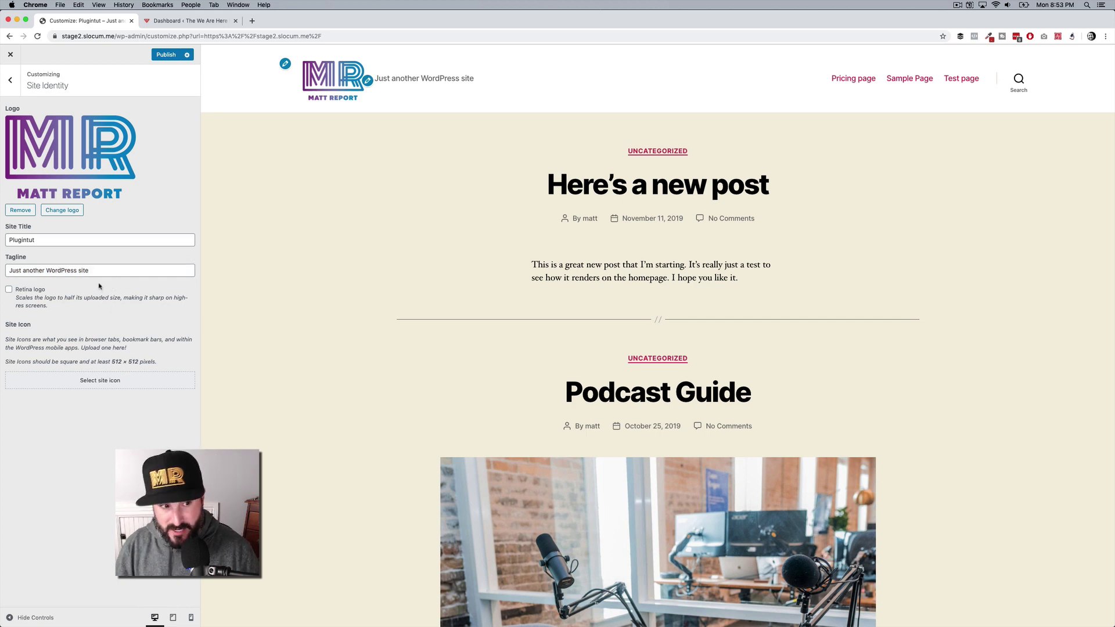
triple_click(110, 271)
key("BackSpace")
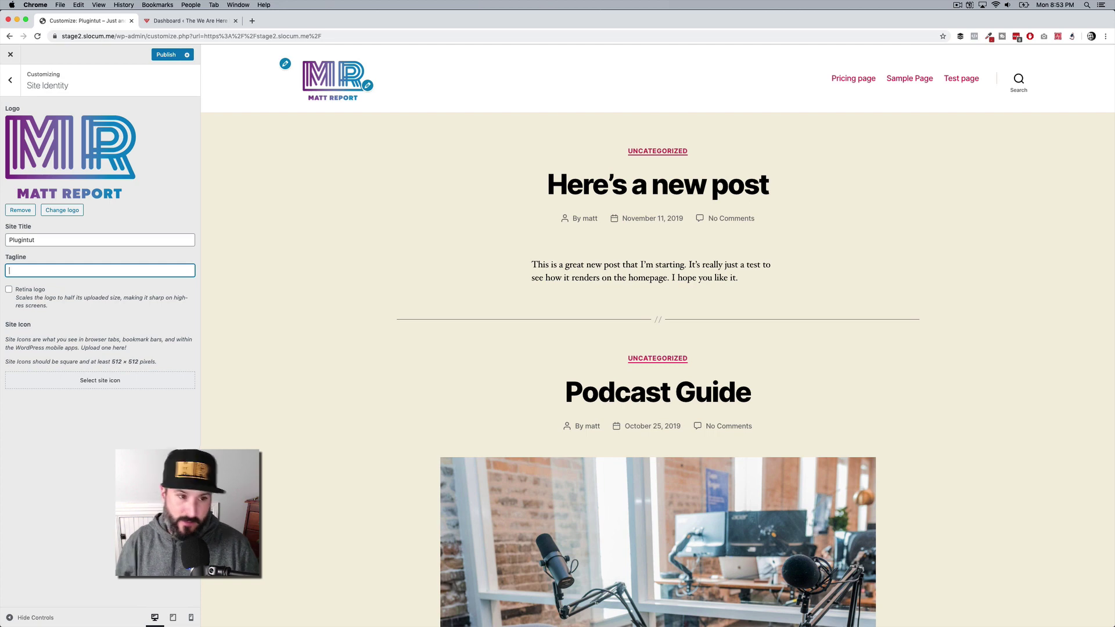
left_click(11, 81)
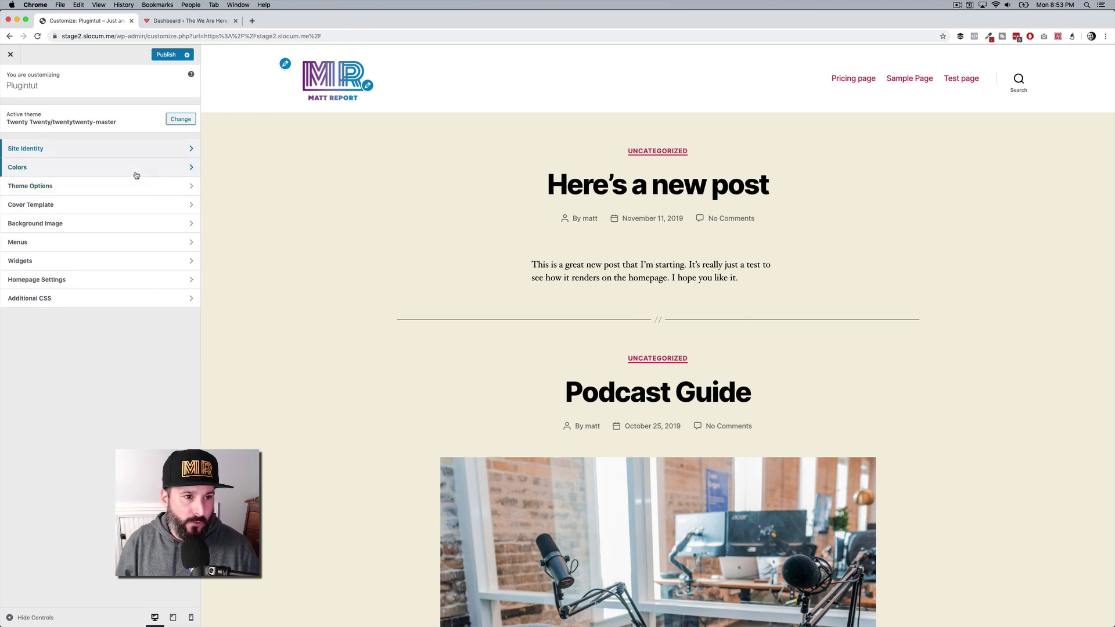
left_click(137, 153)
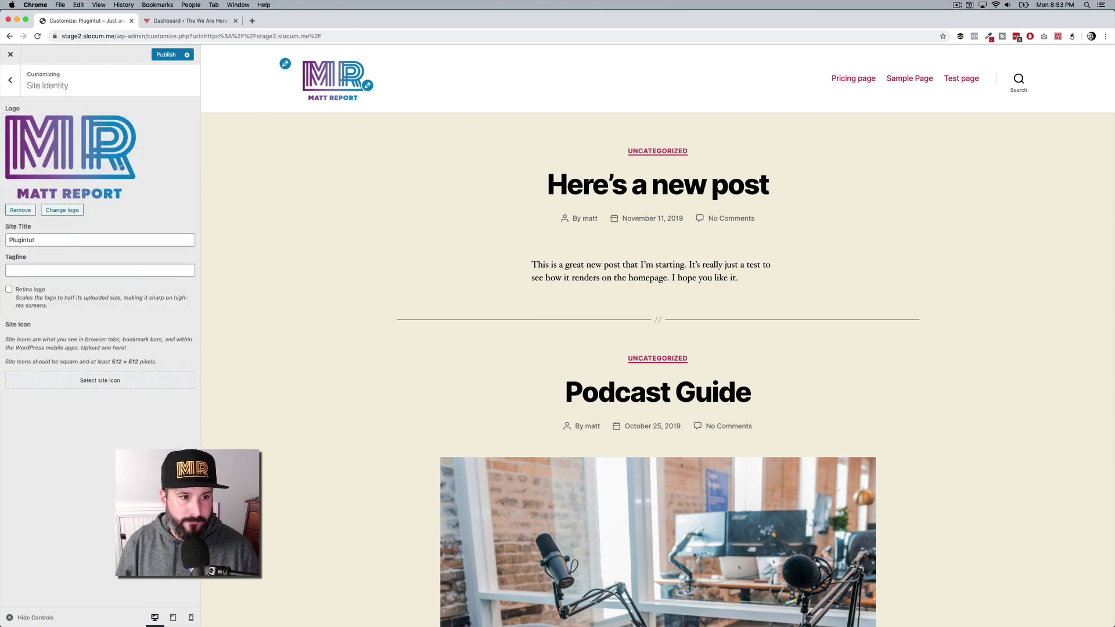
left_click(5, 75)
Step: Set the site's background color to white (#ffffff) in the color settings
left_click(67, 173)
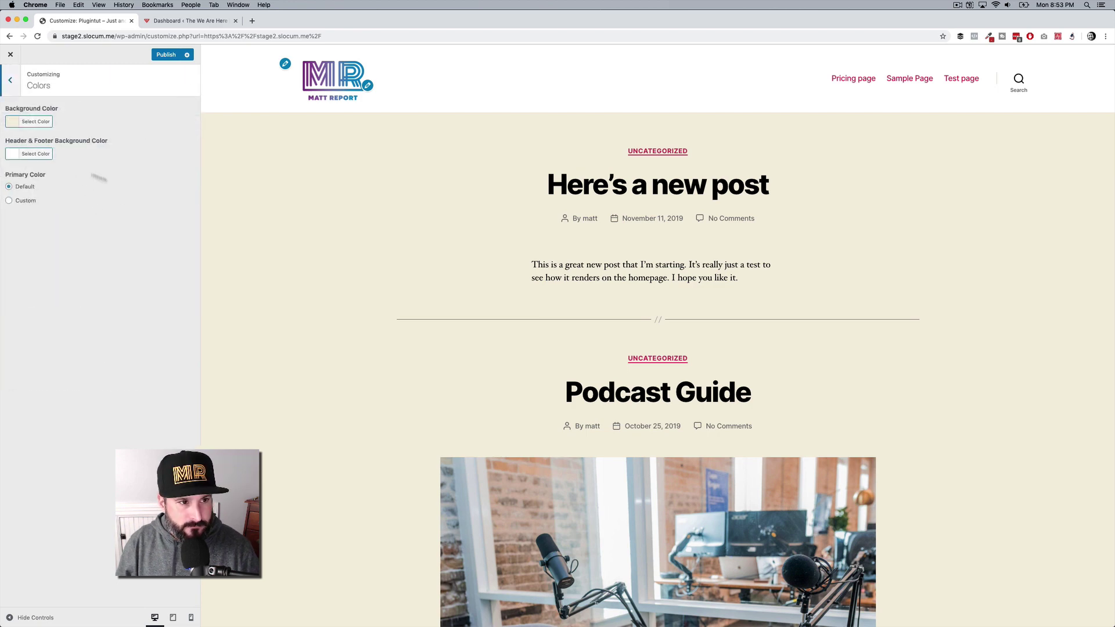
left_click(16, 122)
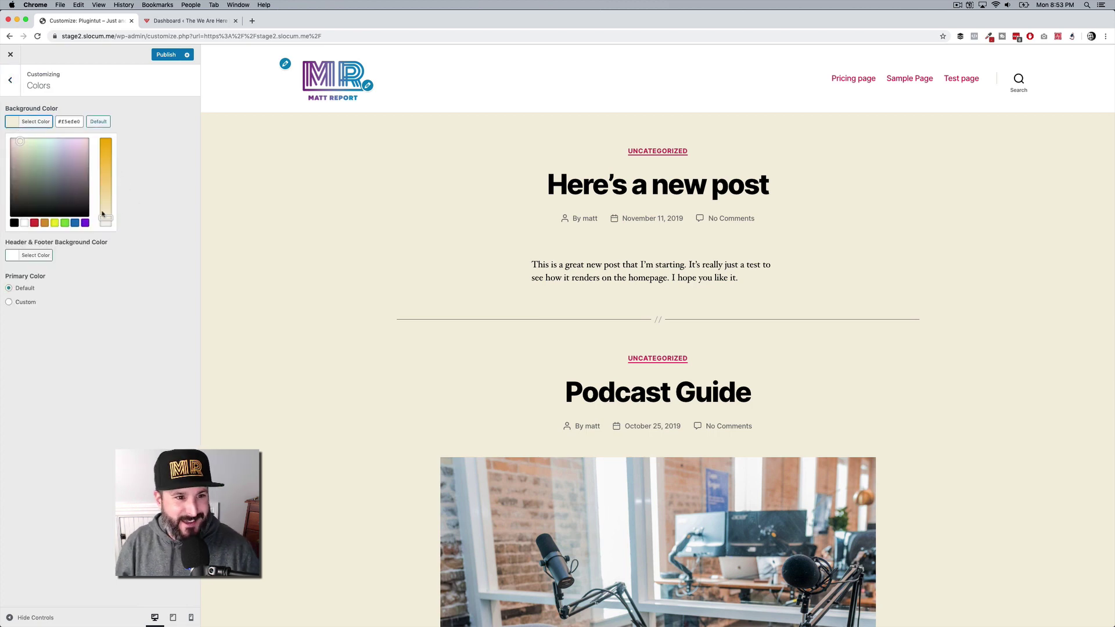
left_click(24, 223)
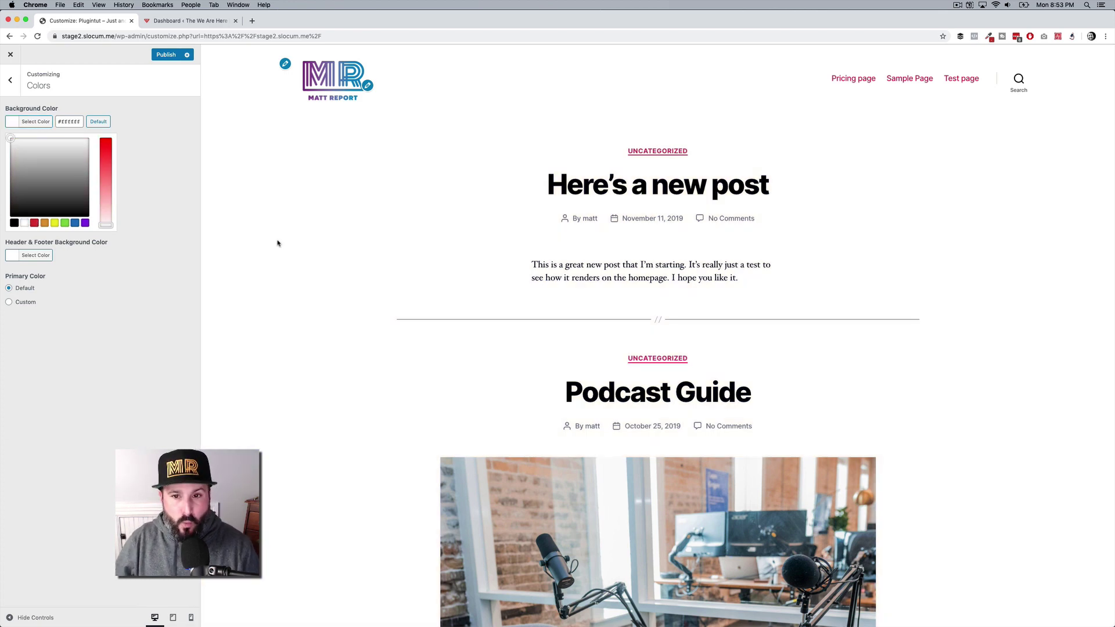
left_click(158, 245)
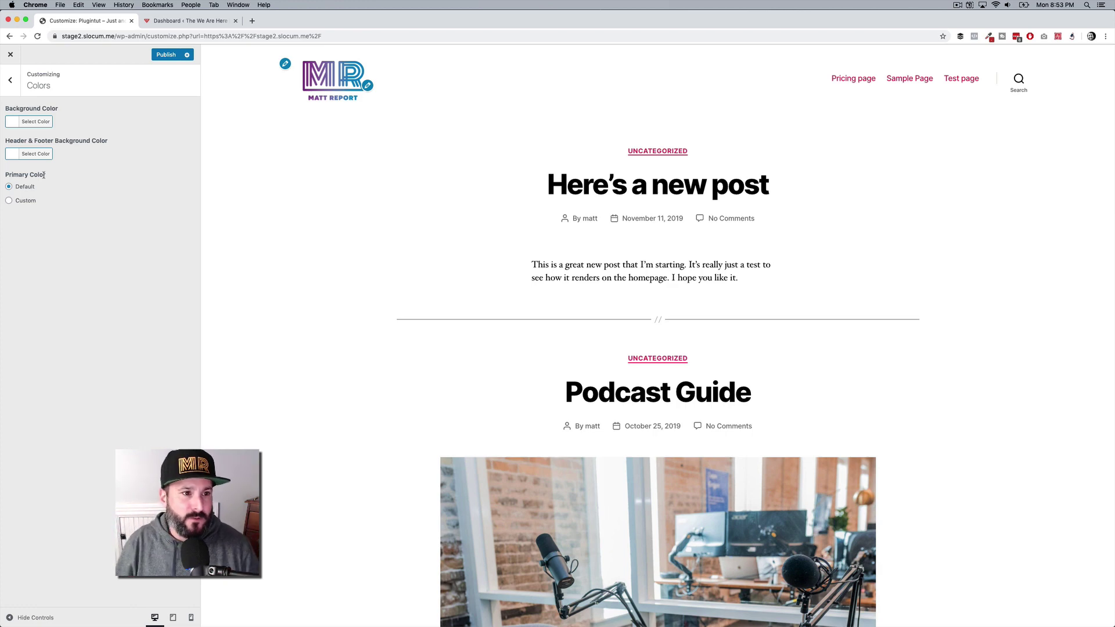
Step: Try blue #1e73be and a light pink as the header and footer background color, and restore the default
left_click(21, 155)
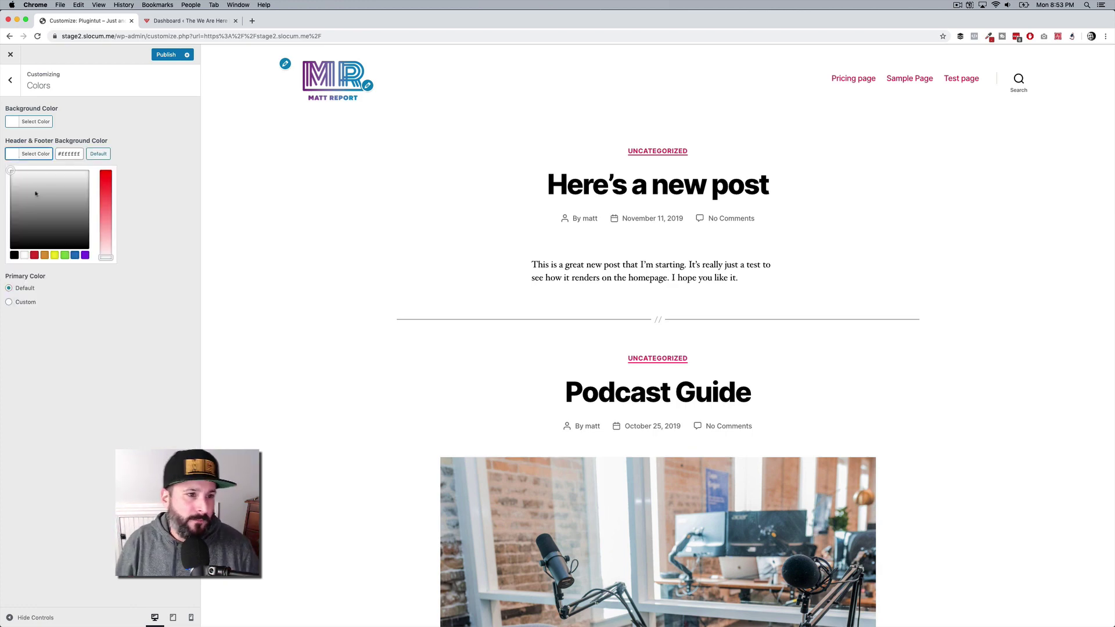
left_click(75, 255)
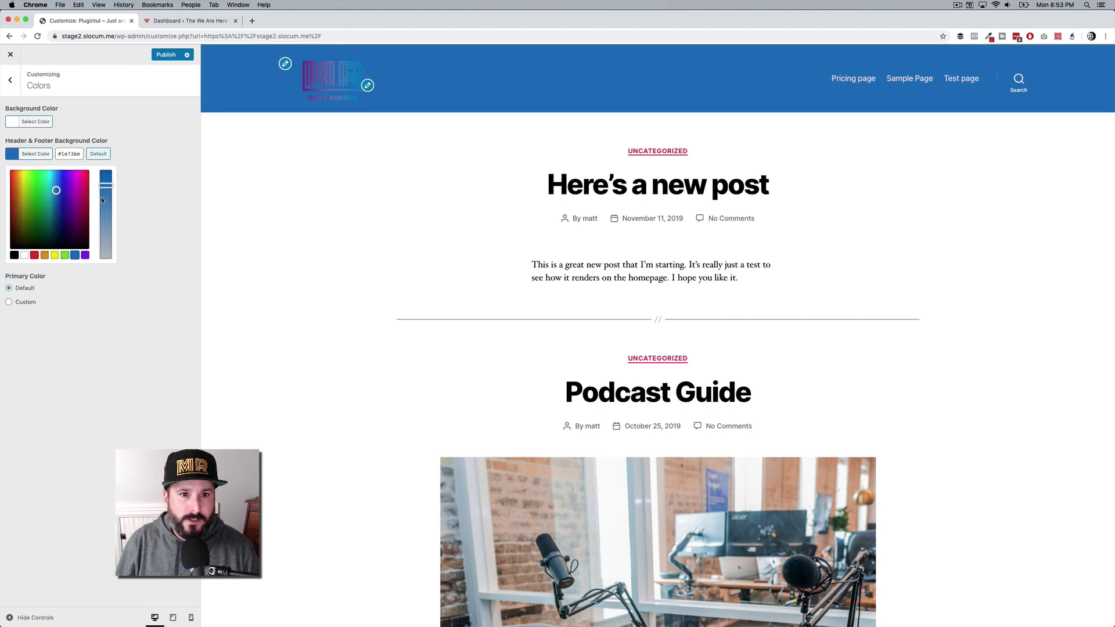
left_click_drag(106, 187, 106, 246)
left_click_drag(56, 191, 79, 176)
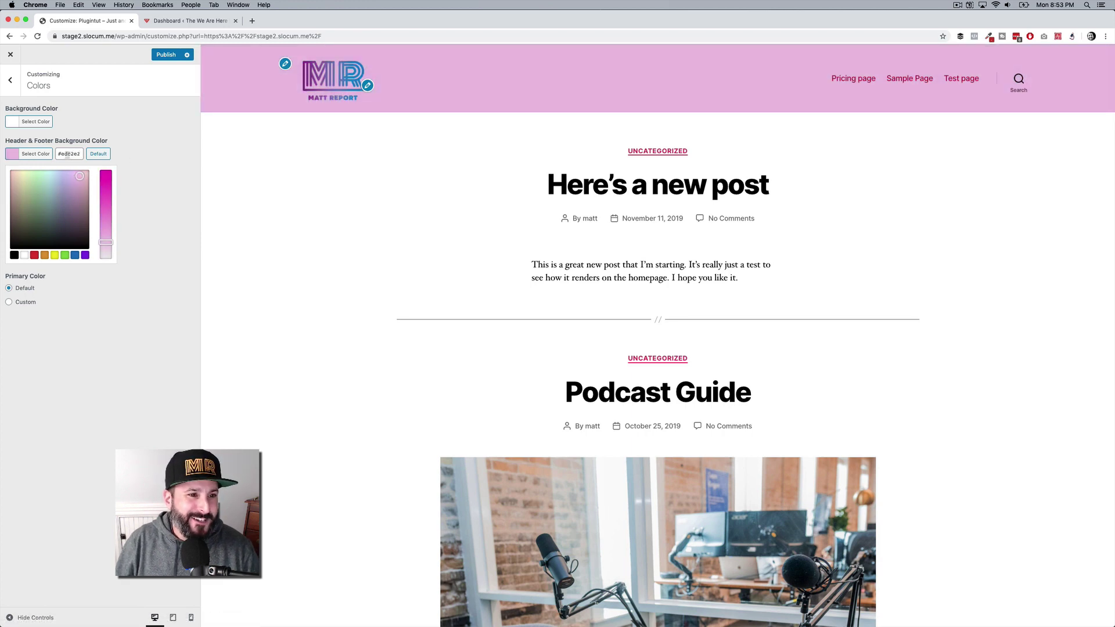
left_click(109, 153)
left_click(137, 269)
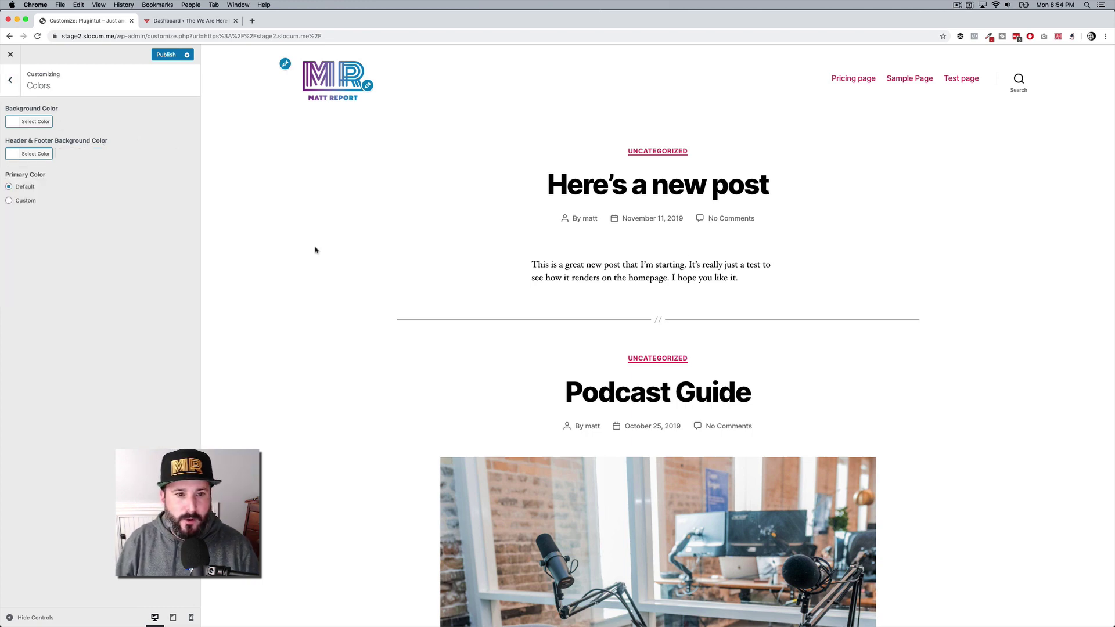
scroll(315, 250, "down", 15)
scroll(316, 250, "up", 15)
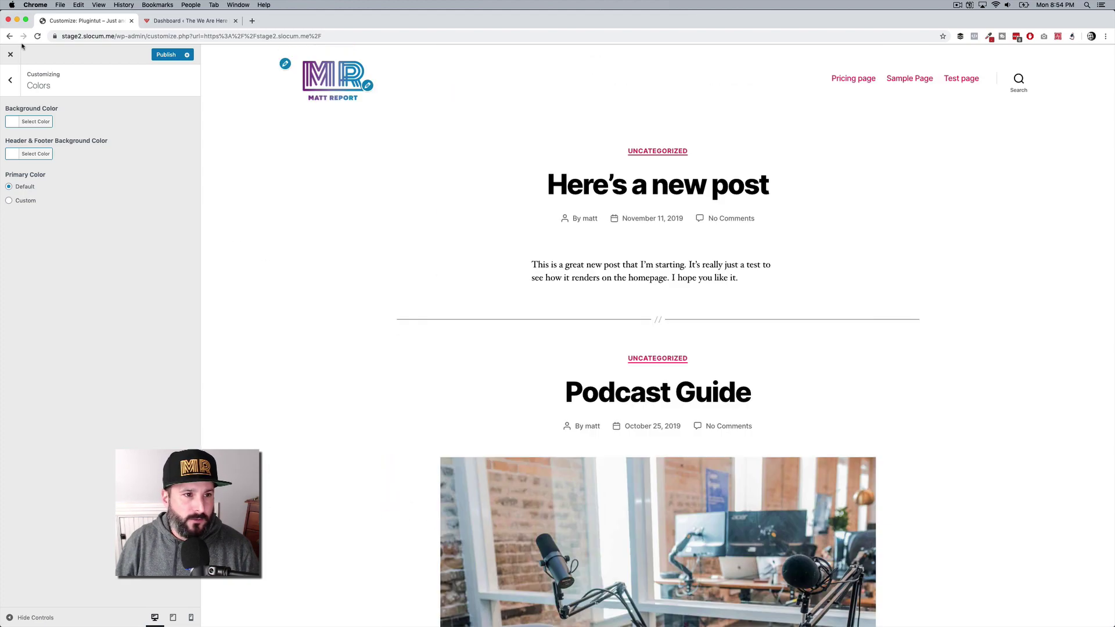
Step: Examine the Theme Options for archive posts, keeping Summary selected, and compare them with the post excerpts in the preview
left_click(10, 80)
left_click(69, 187)
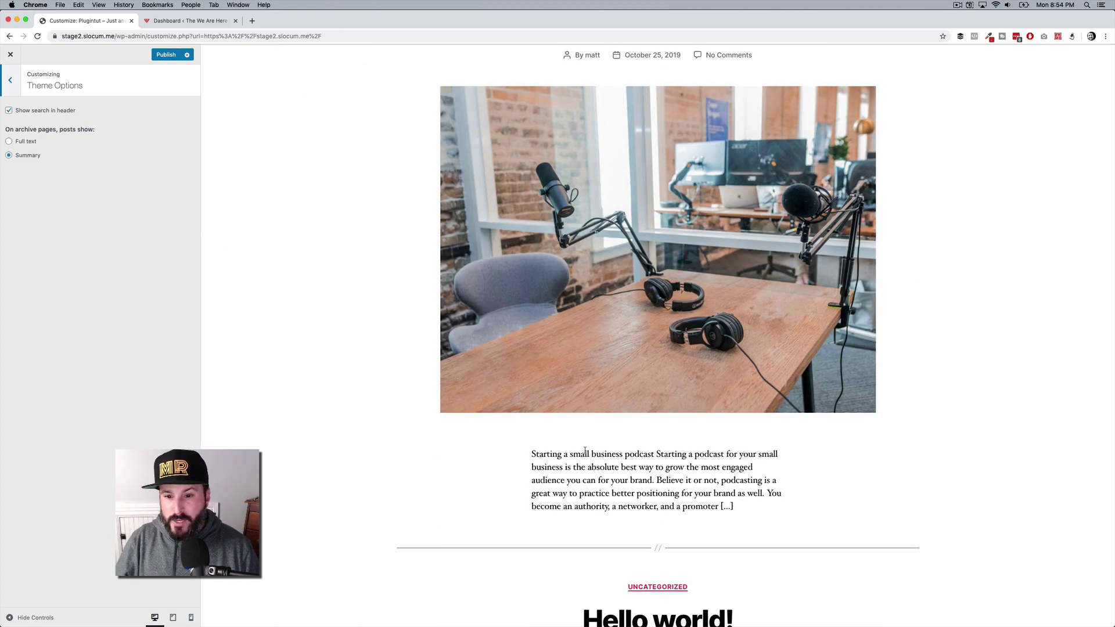
scroll(648, 426, "down", 2)
scroll(727, 382, "up", 3)
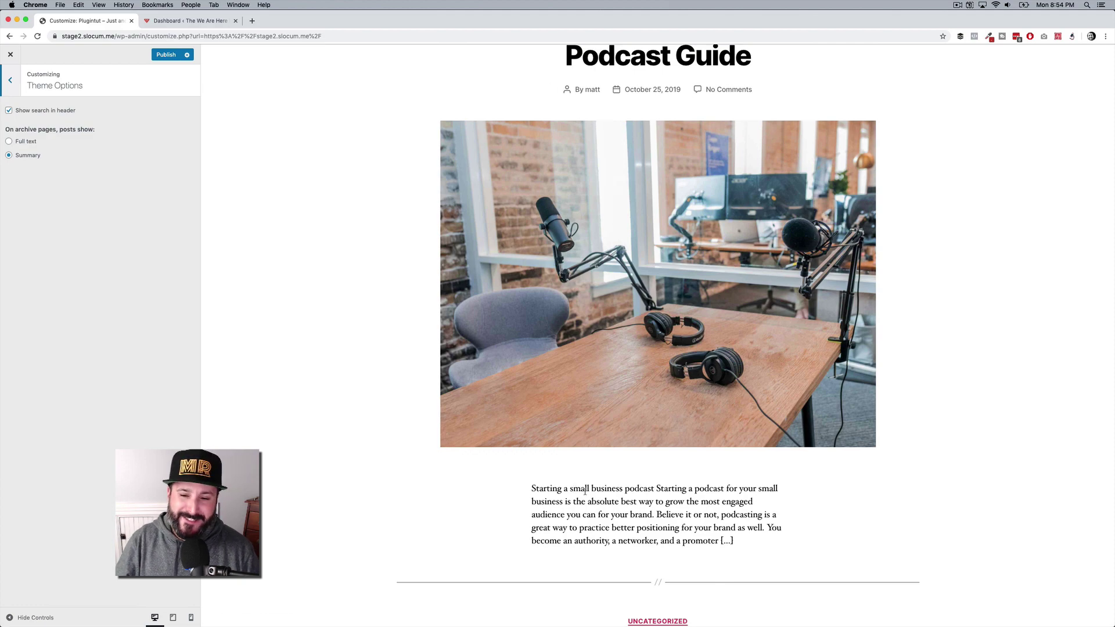
scroll(587, 501, "down", 2)
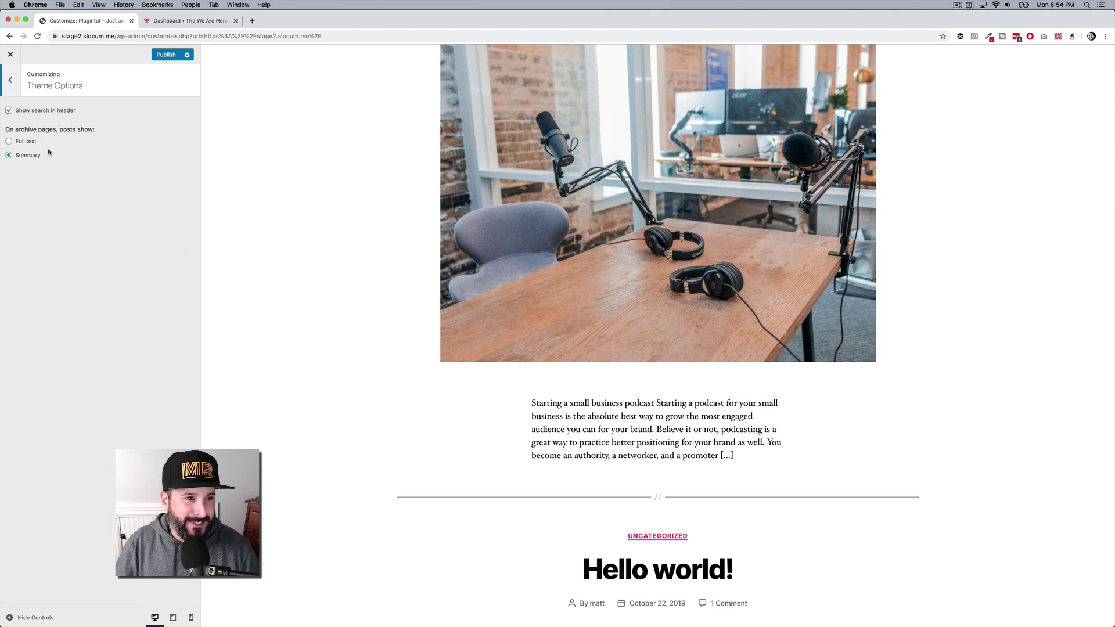
left_click(32, 159)
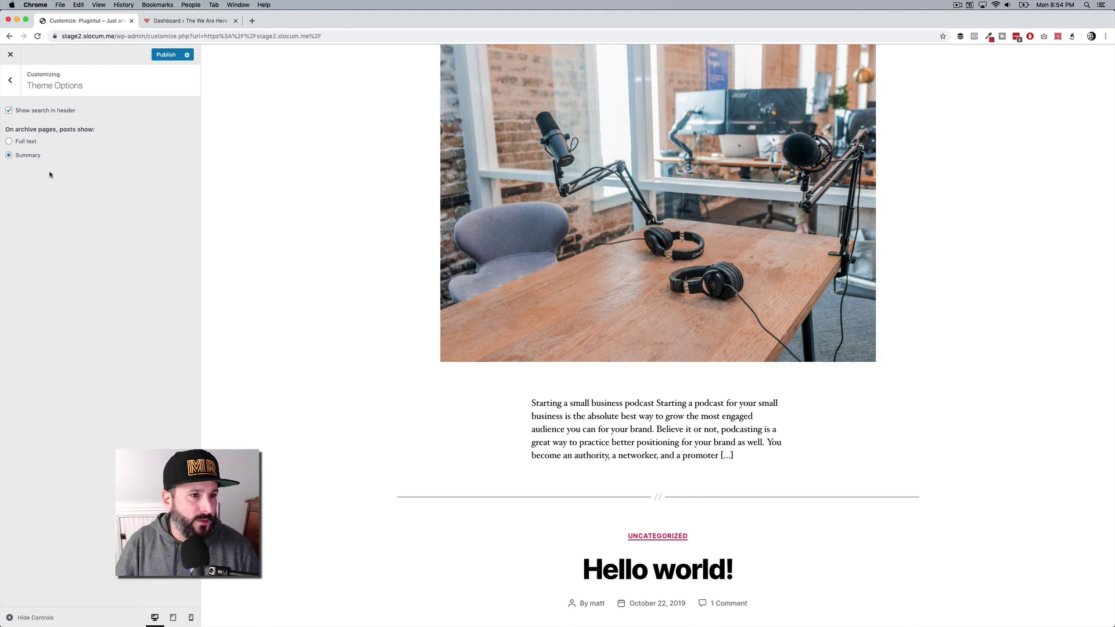
scroll(316, 157, "up", 10)
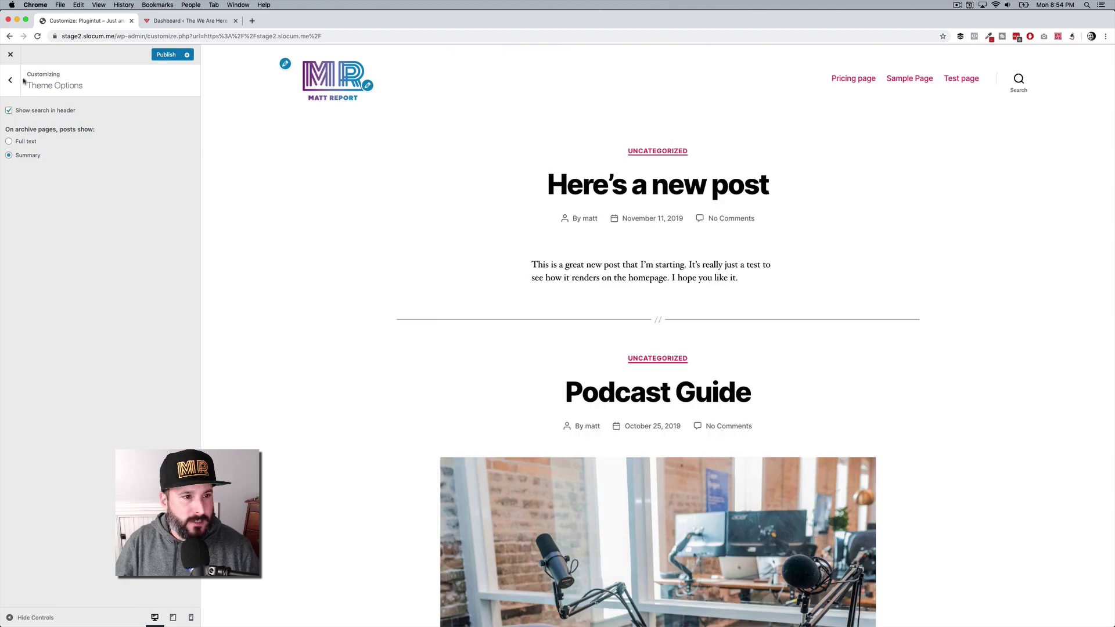
Step: Turn the header search off and on again, and try opening and closing its search overlay in the preview
left_click(32, 111)
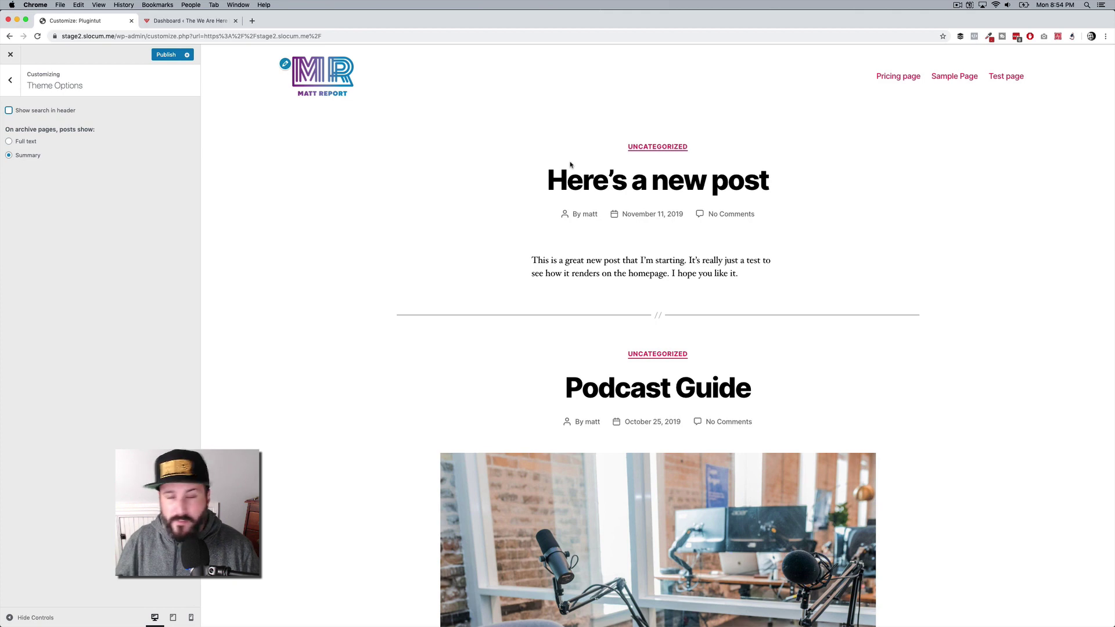
left_click(42, 113)
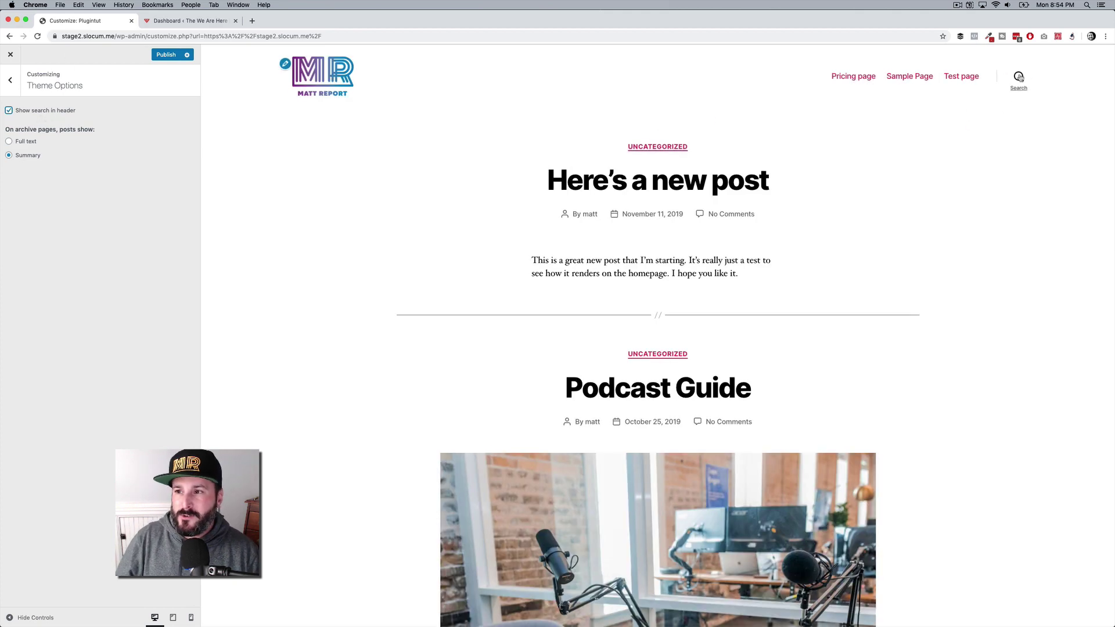
left_click(1019, 77)
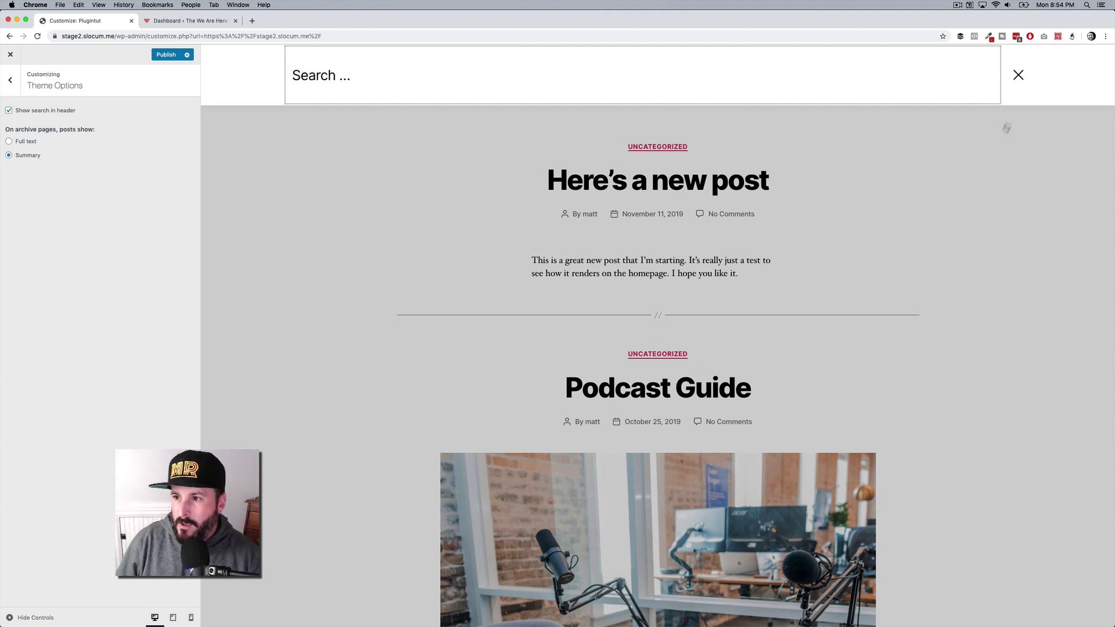
left_click(1018, 81)
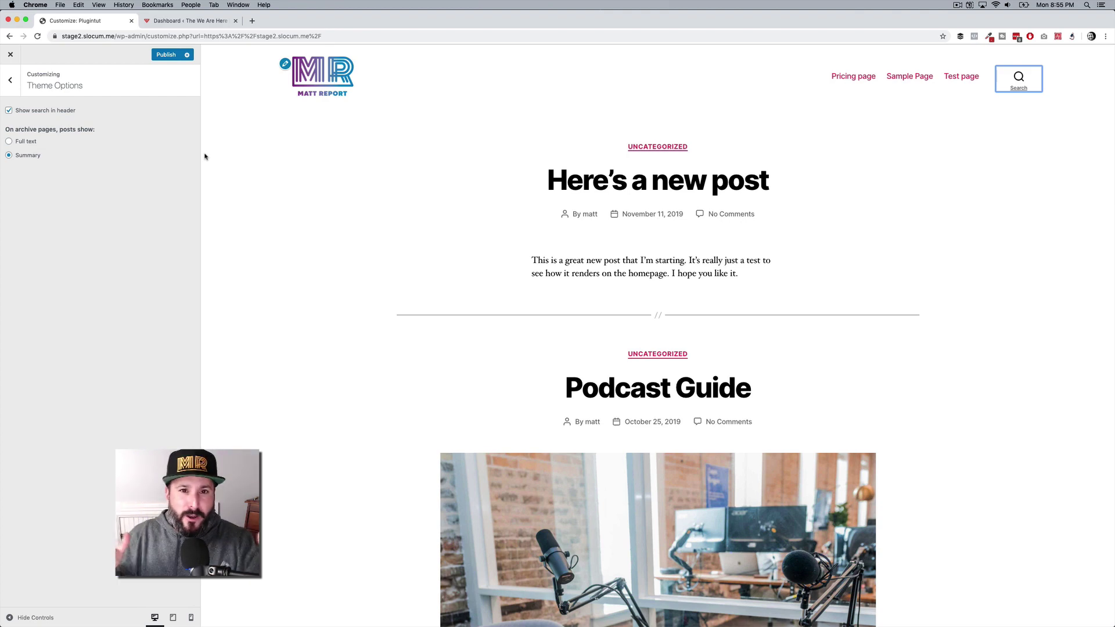
Step: View the theme's Cover Template settings in the Customizer
left_click(10, 80)
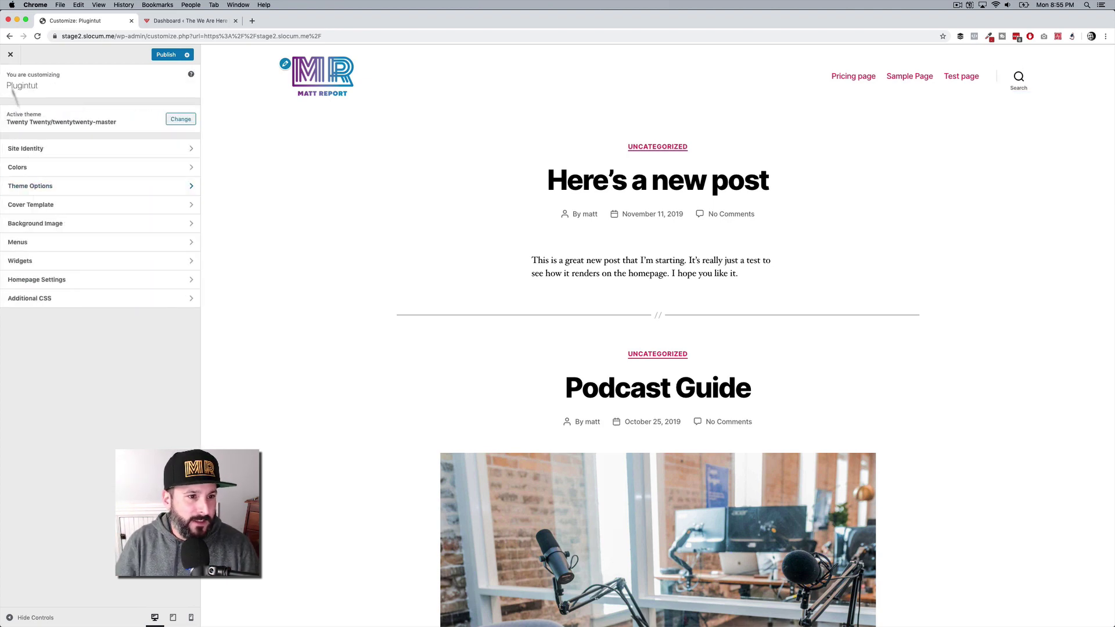
left_click(67, 205)
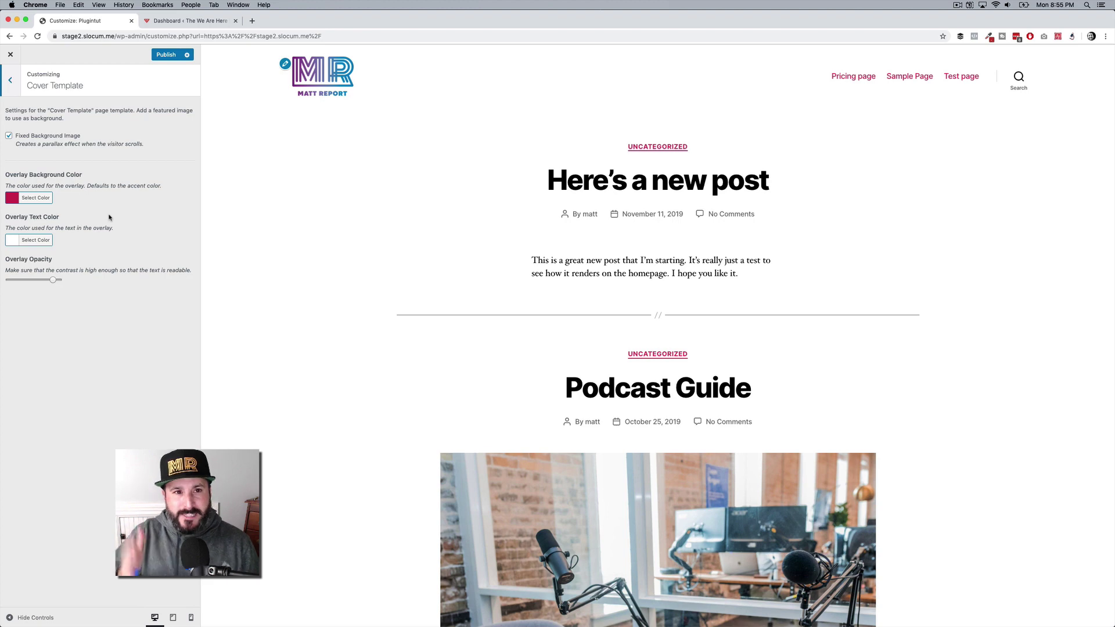
Step: On the podcast site, open the post "11 Tips for starting a podcast on the South Coast" and examine how its cover image behaves while scrolling
left_click(167, 22)
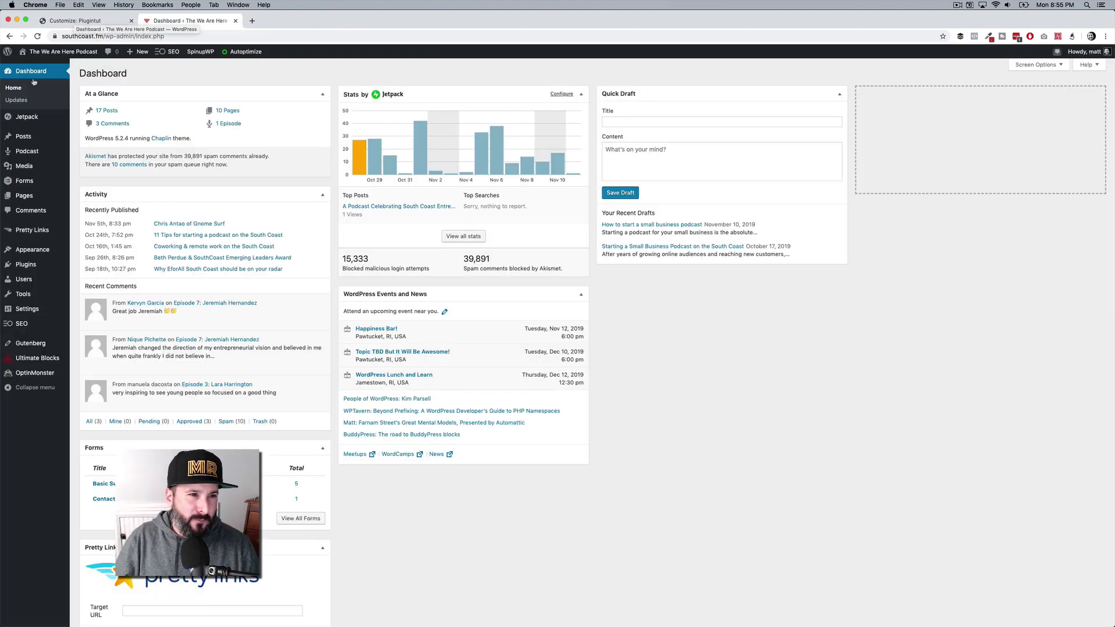
left_click(49, 67)
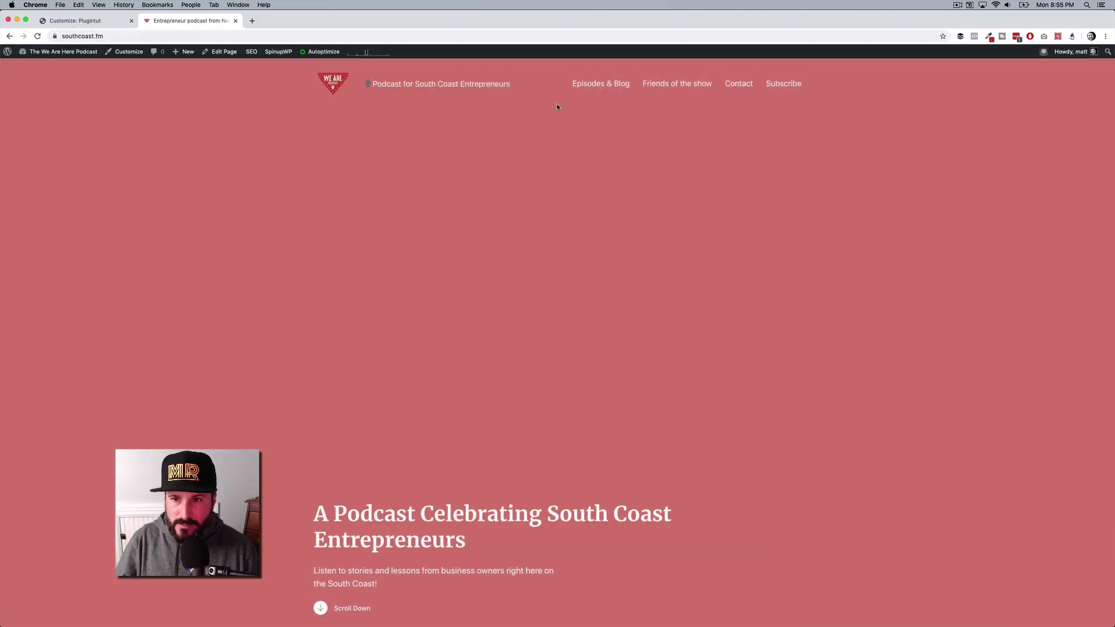
scroll(598, 106, "down", 20)
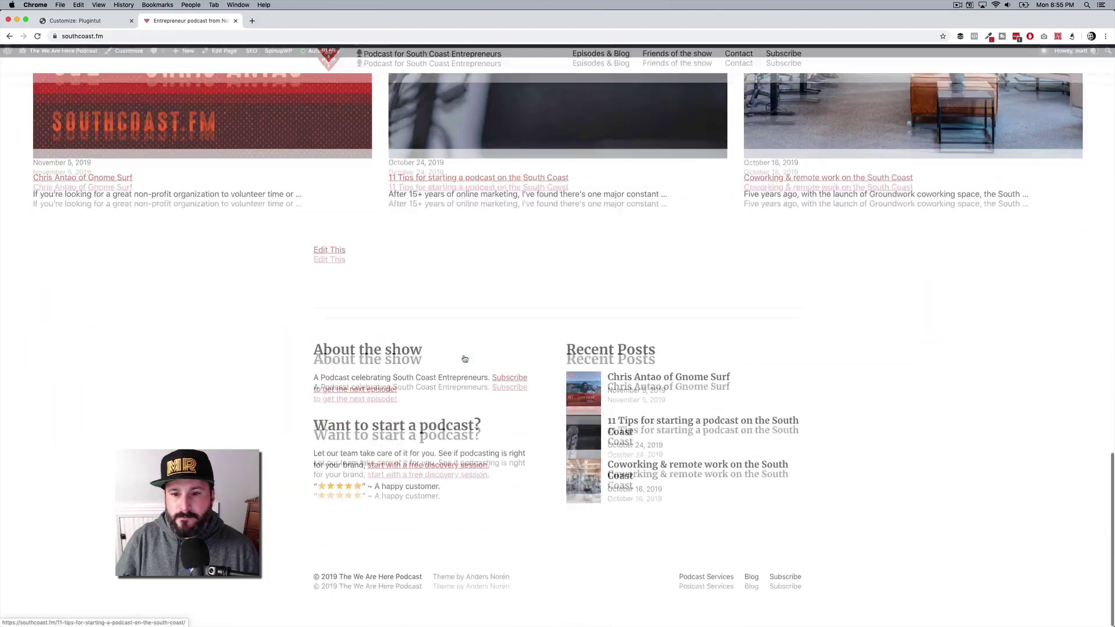
scroll(465, 358, "up", 5)
left_click(522, 343)
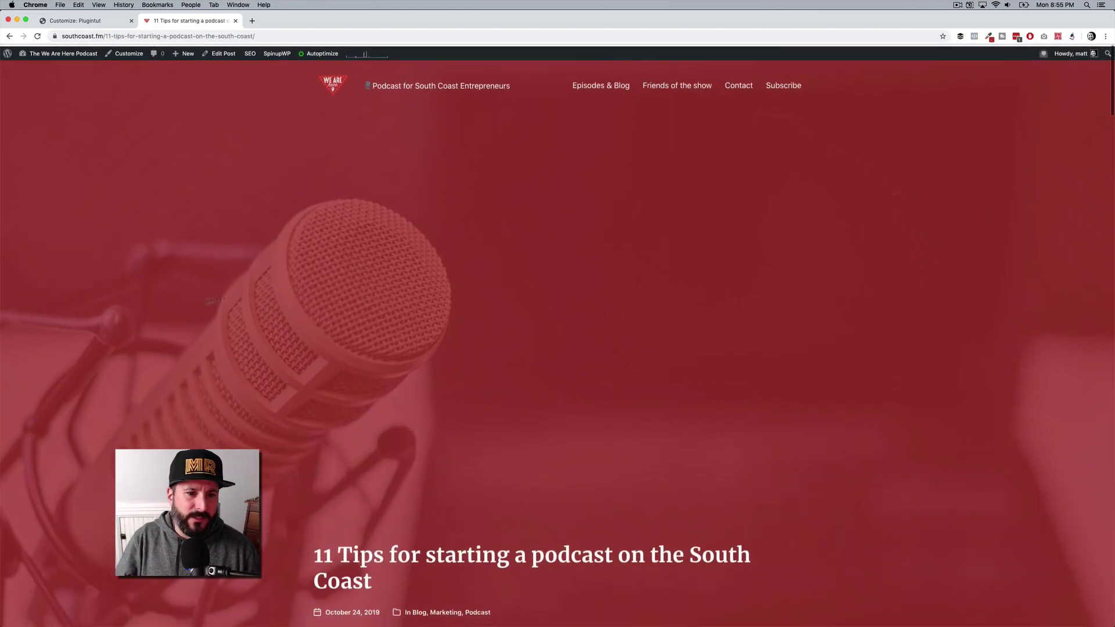
scroll(466, 352, "down", 5)
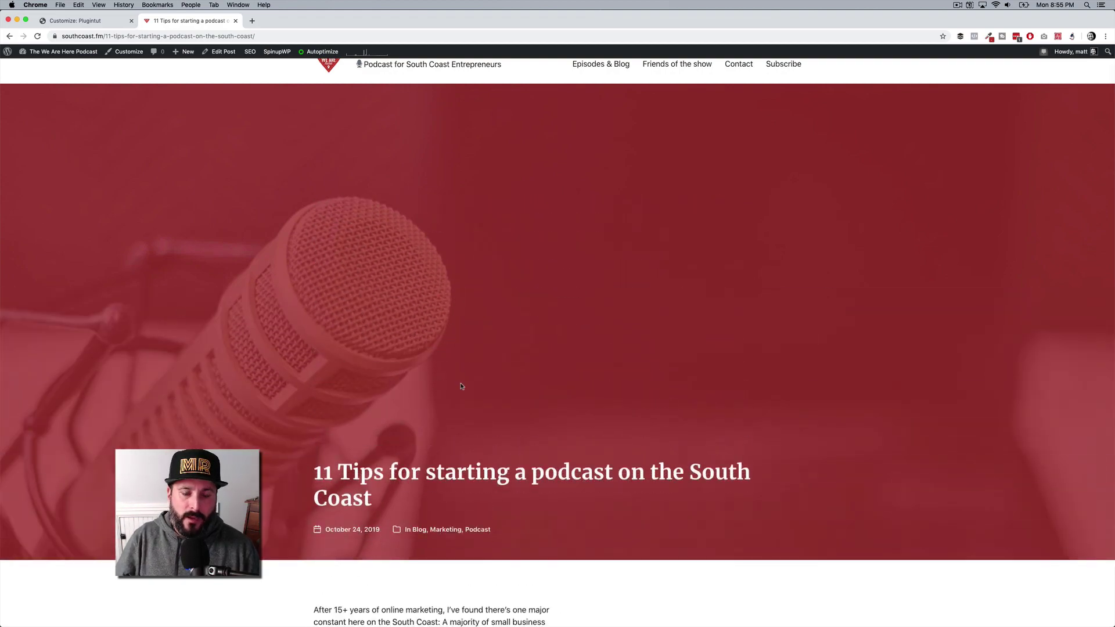
scroll(462, 387, "down", 2)
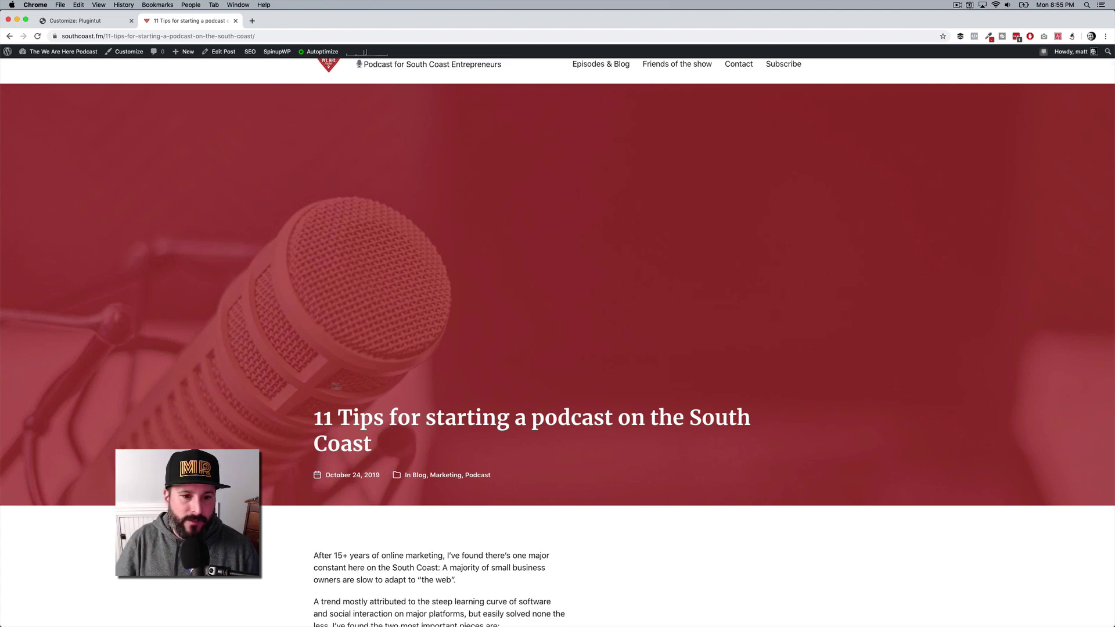
scroll(336, 386, "down", 3)
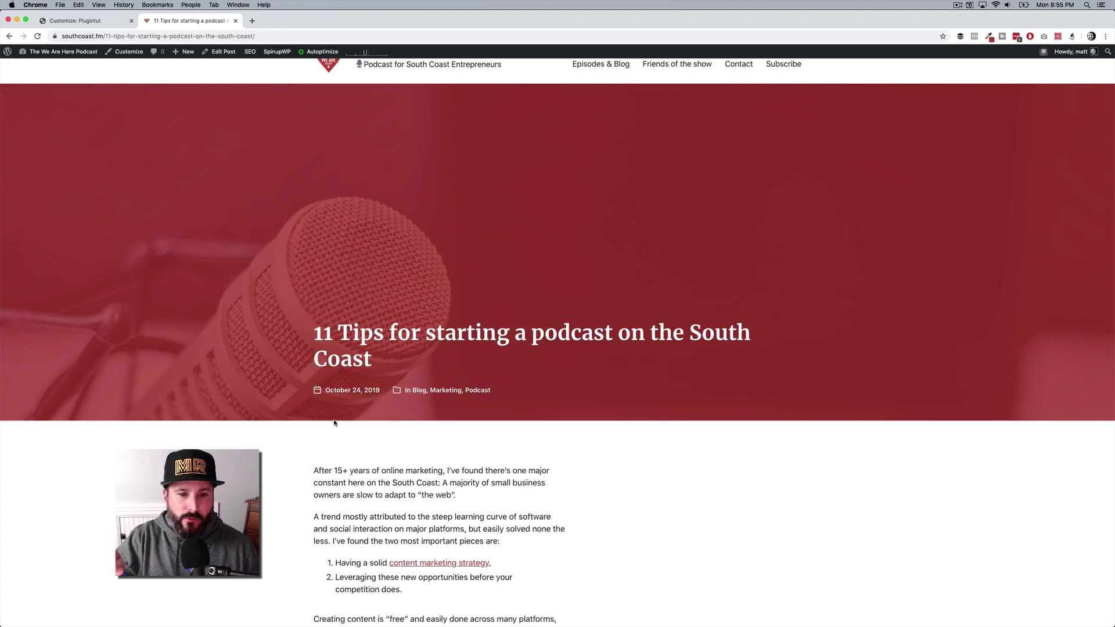
scroll(334, 423, "up", 5)
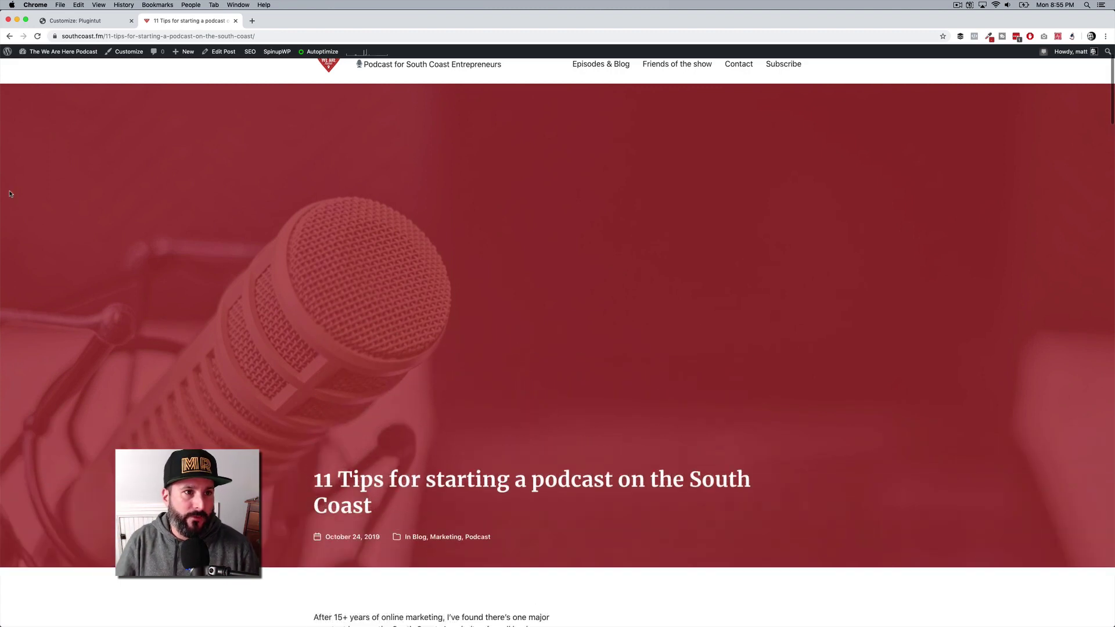
Step: Return to the Plugintut customization, publish the theme changes and exit to the live site
left_click(61, 21)
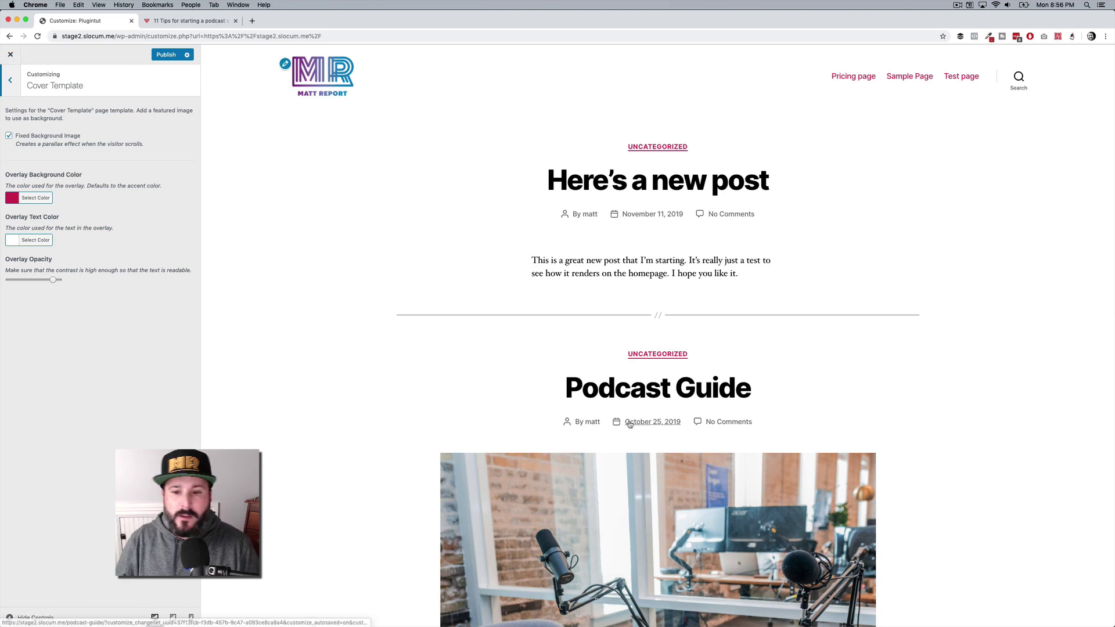
left_click(625, 401)
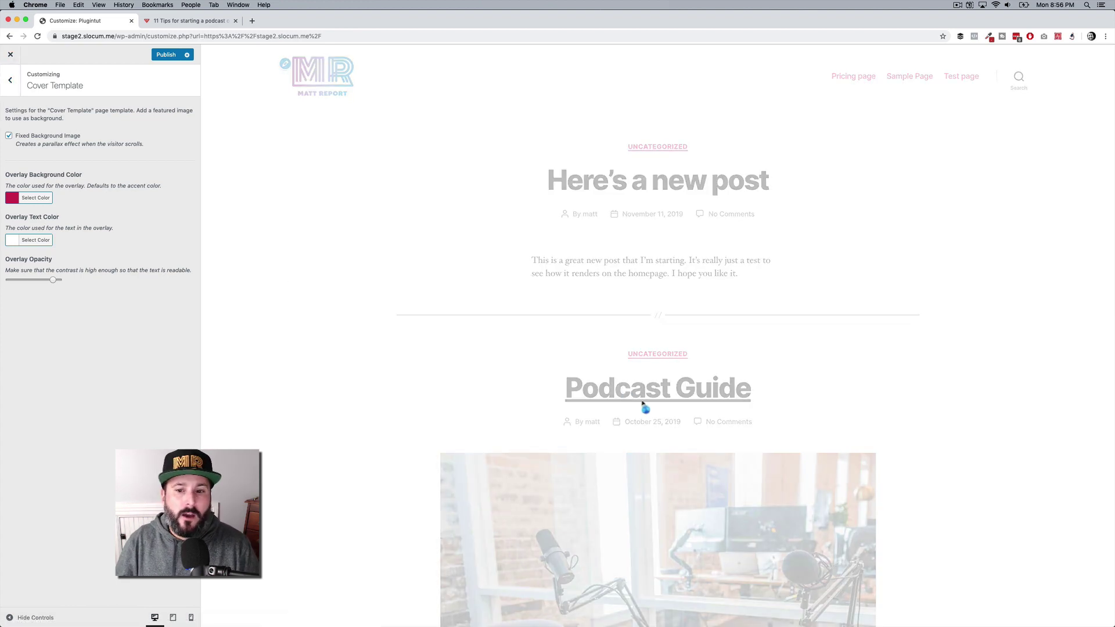
left_click(160, 57)
left_click(10, 54)
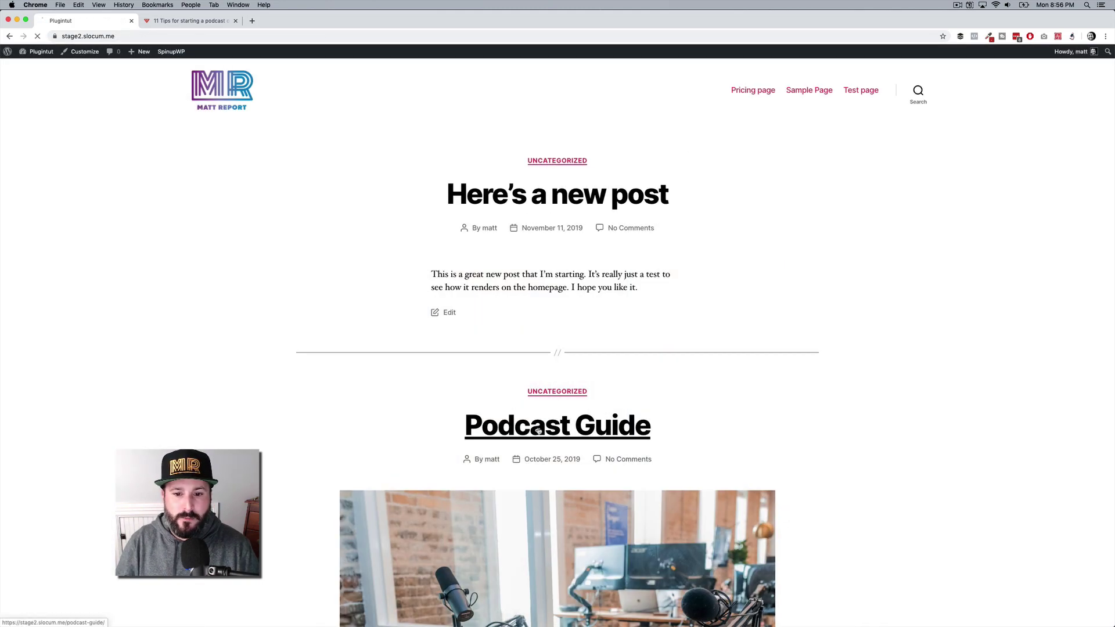
Step: Open the Podcast Guide post for editing, assign it the Cover Template and update it
left_click(525, 433)
left_click(181, 54)
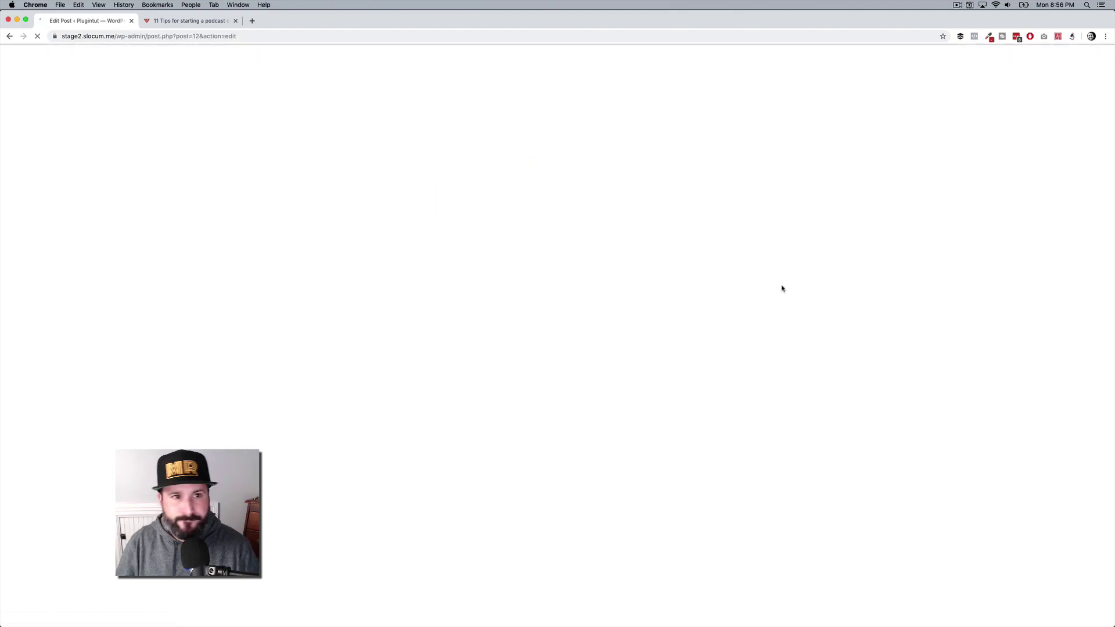
left_click(1040, 500)
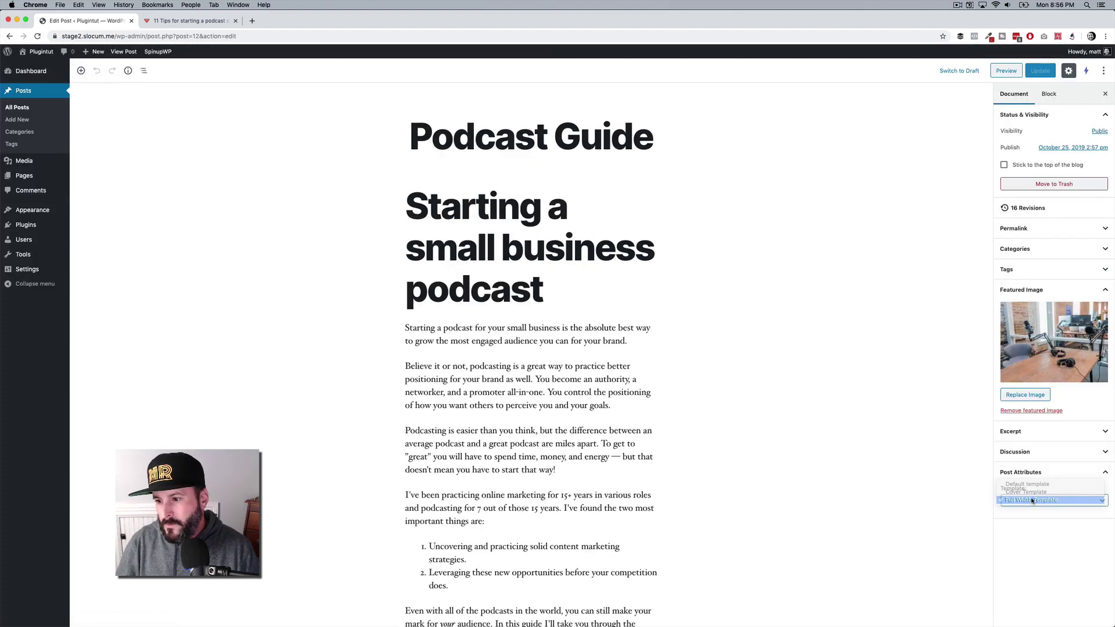
left_click(1035, 493)
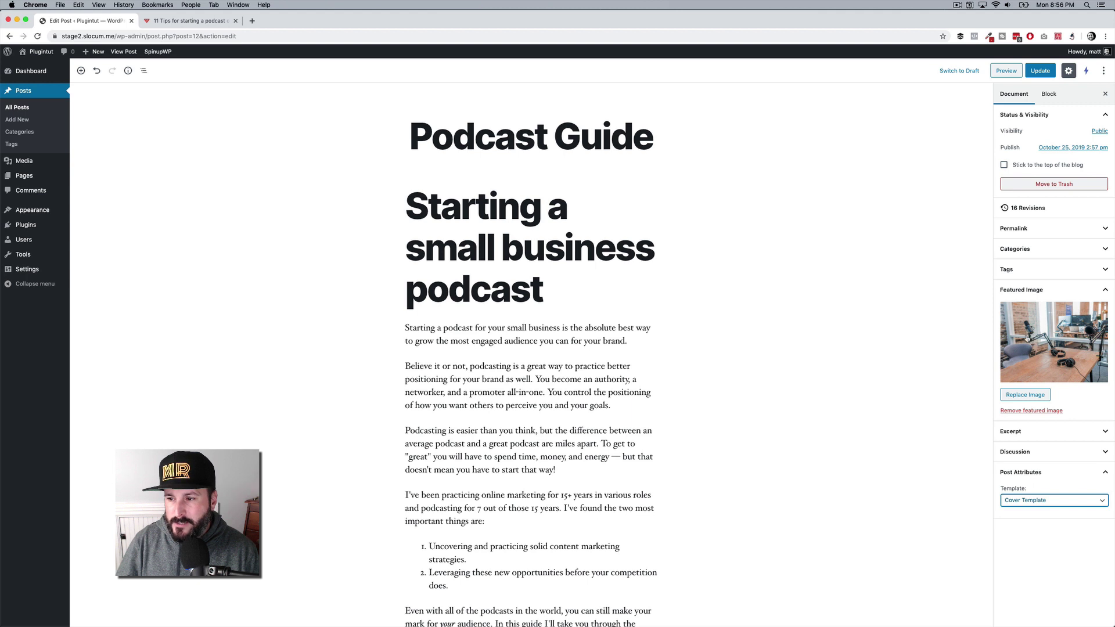
left_click(1040, 70)
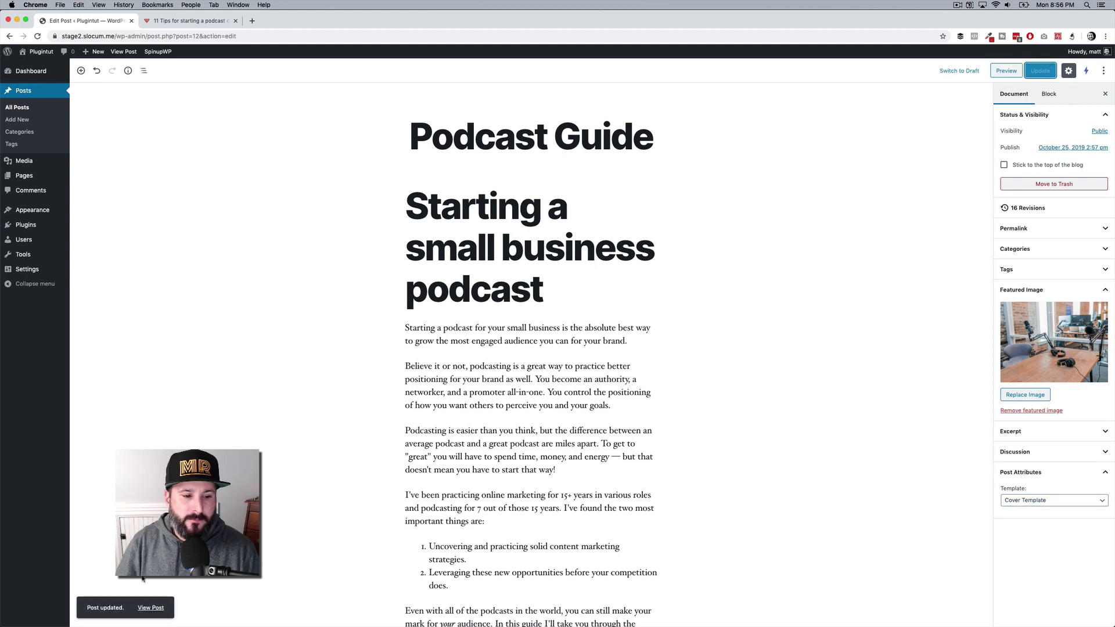
Step: View the updated Podcast Guide post and examine its cover image overlay and parallax effect
left_click(152, 608)
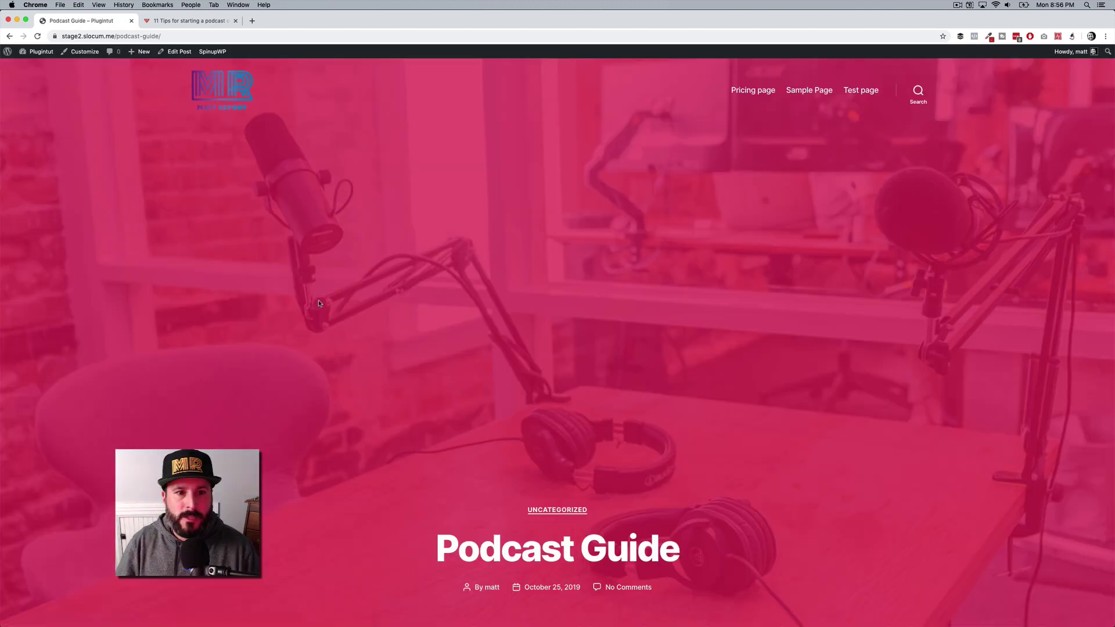
scroll(318, 303, "down", 5)
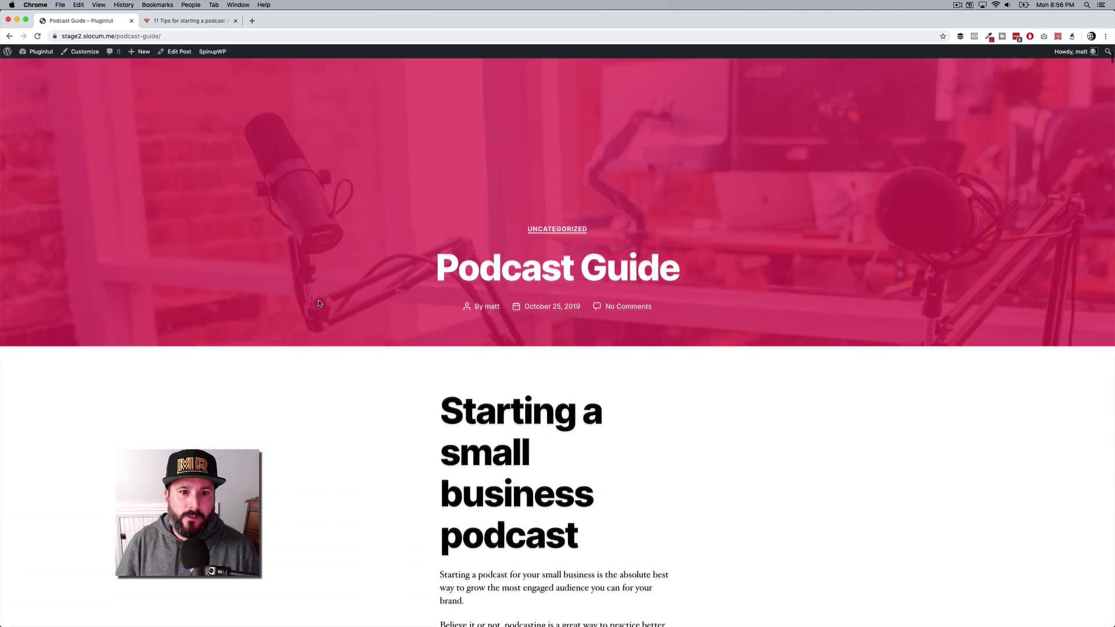
scroll(318, 303, "down", 1)
scroll(319, 304, "up", 6)
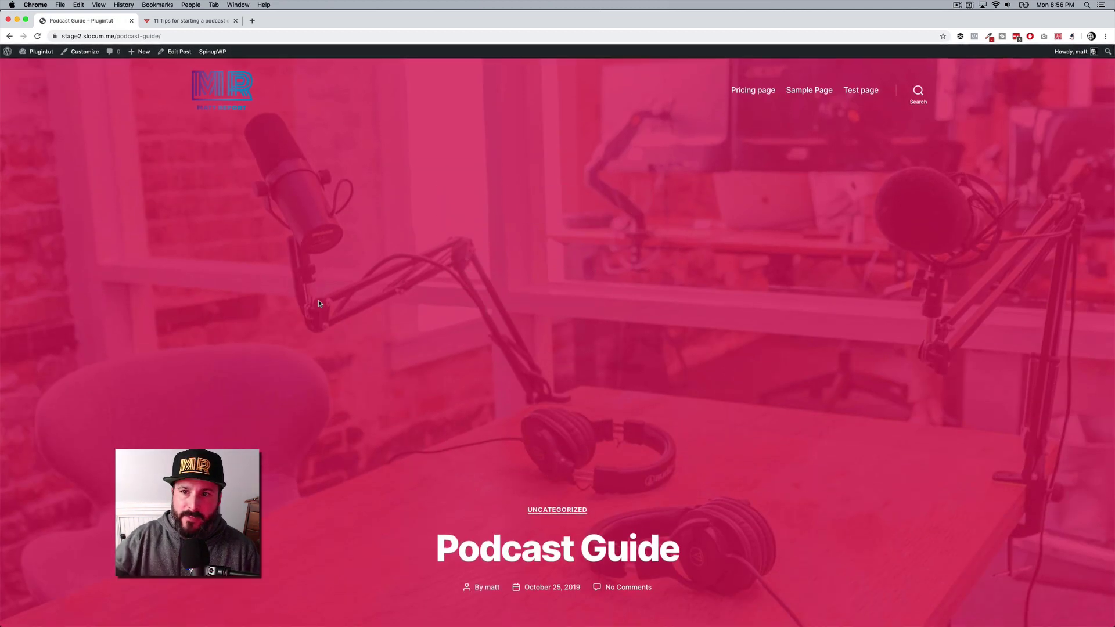
scroll(318, 303, "down", 3)
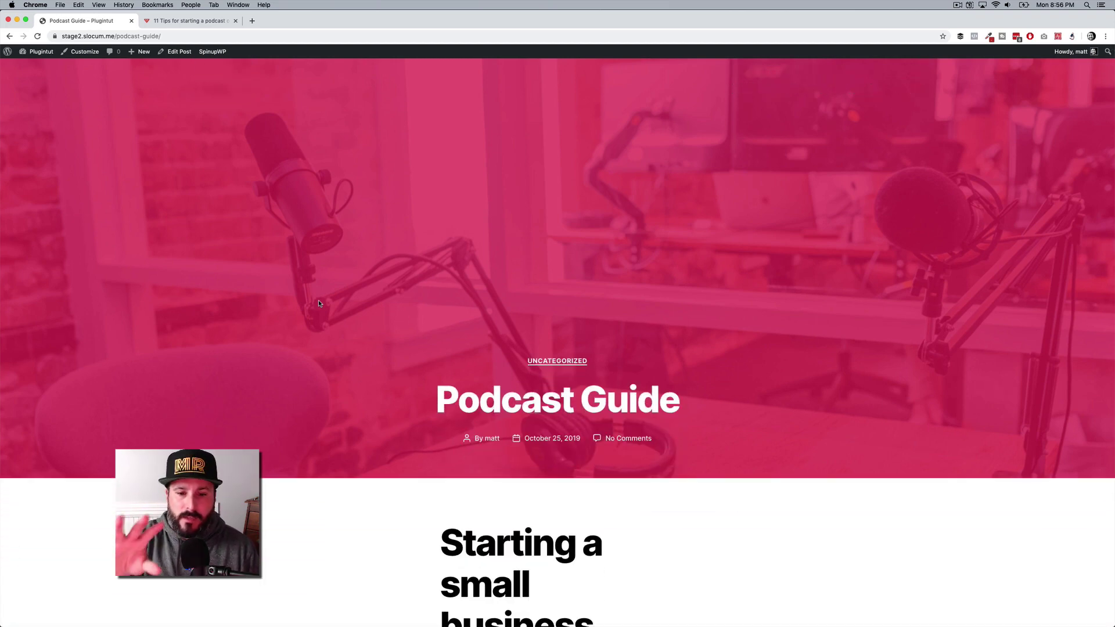
scroll(318, 301, "up", 3)
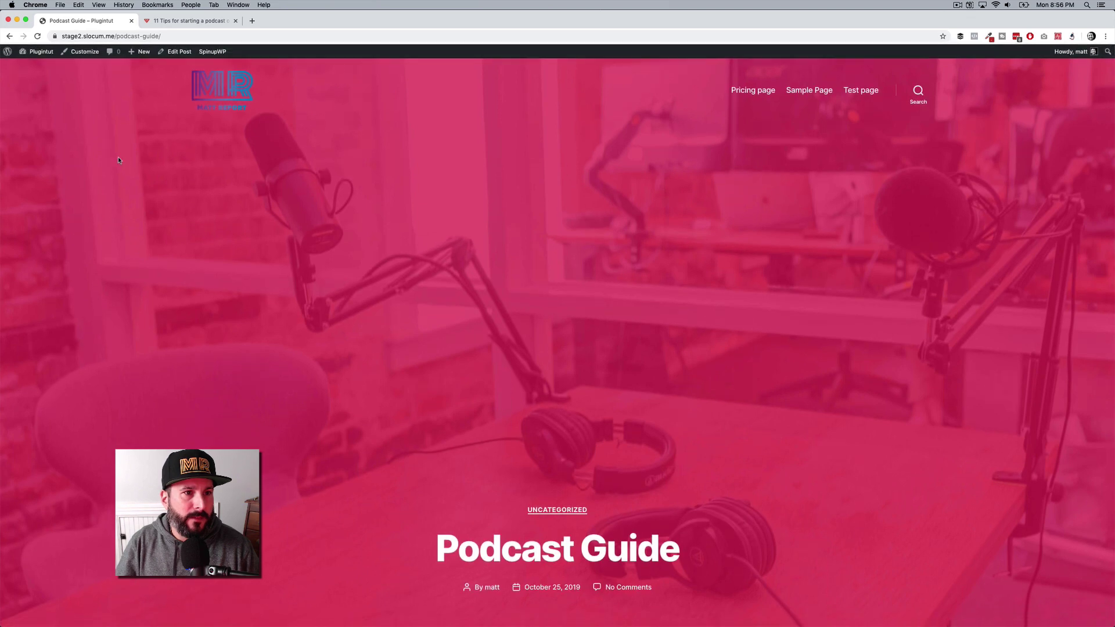
Step: Go back to the site's homepage and reopen the Cover Template settings in the Customizer
left_click(10, 36)
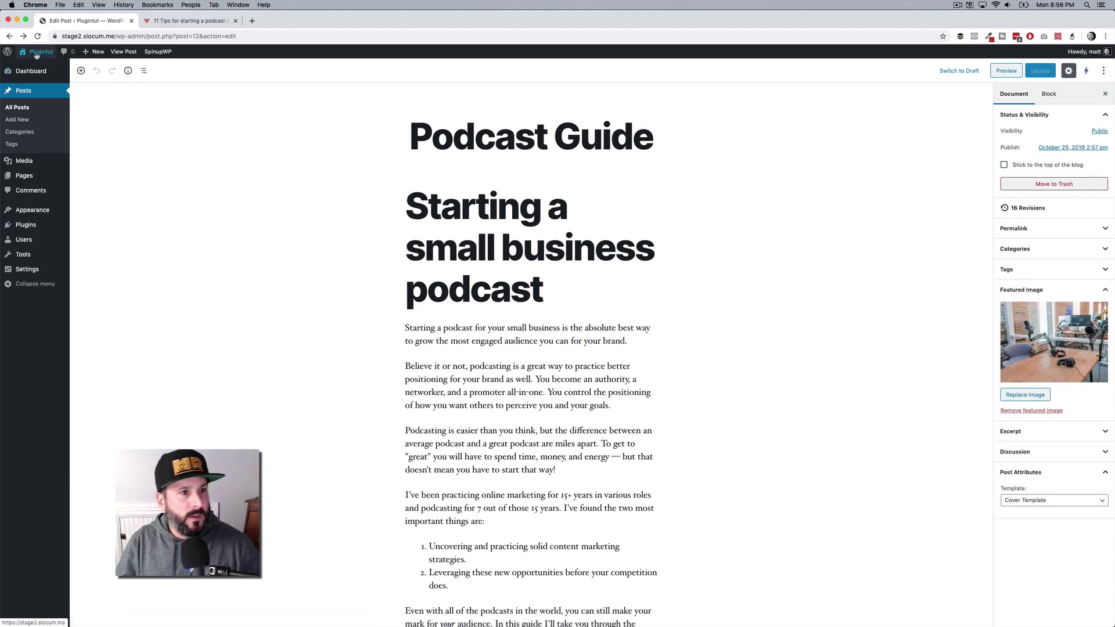
left_click(39, 68)
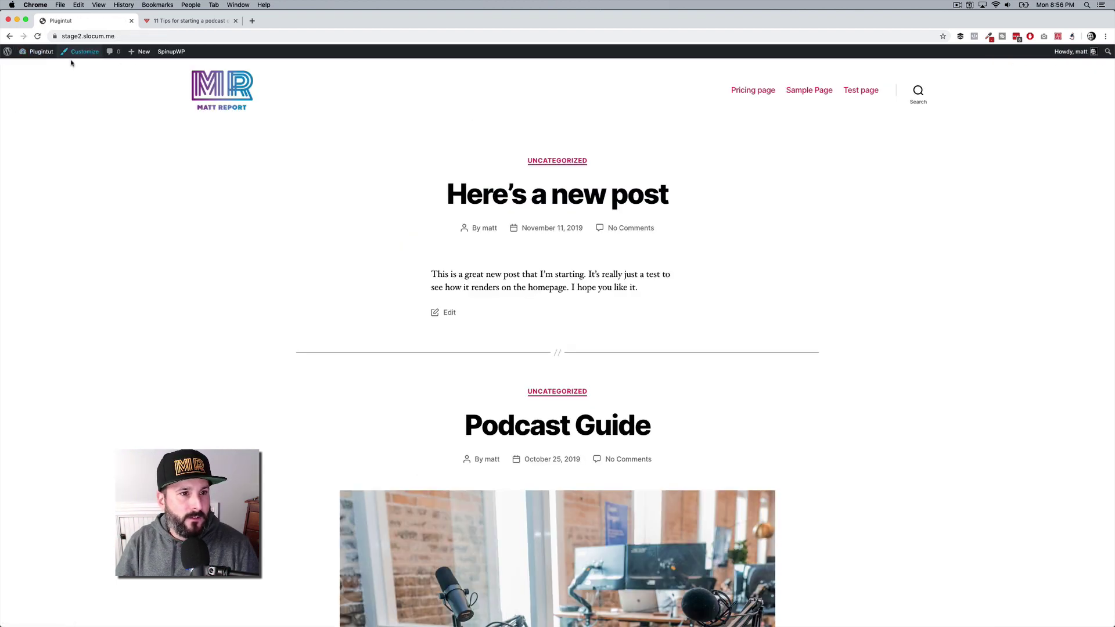
left_click(74, 53)
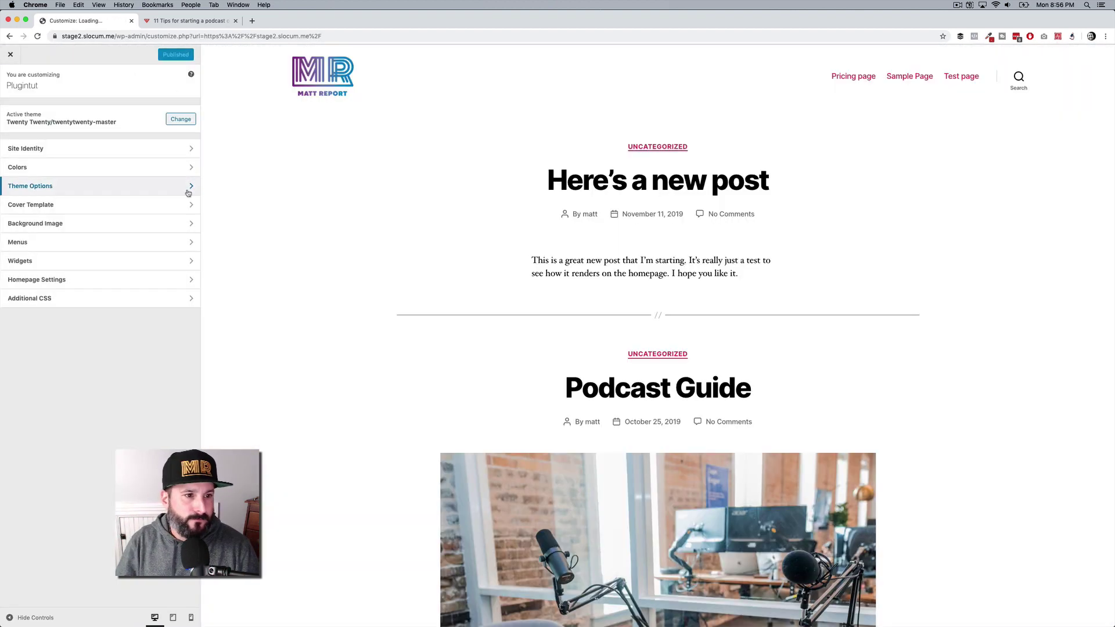
left_click(158, 207)
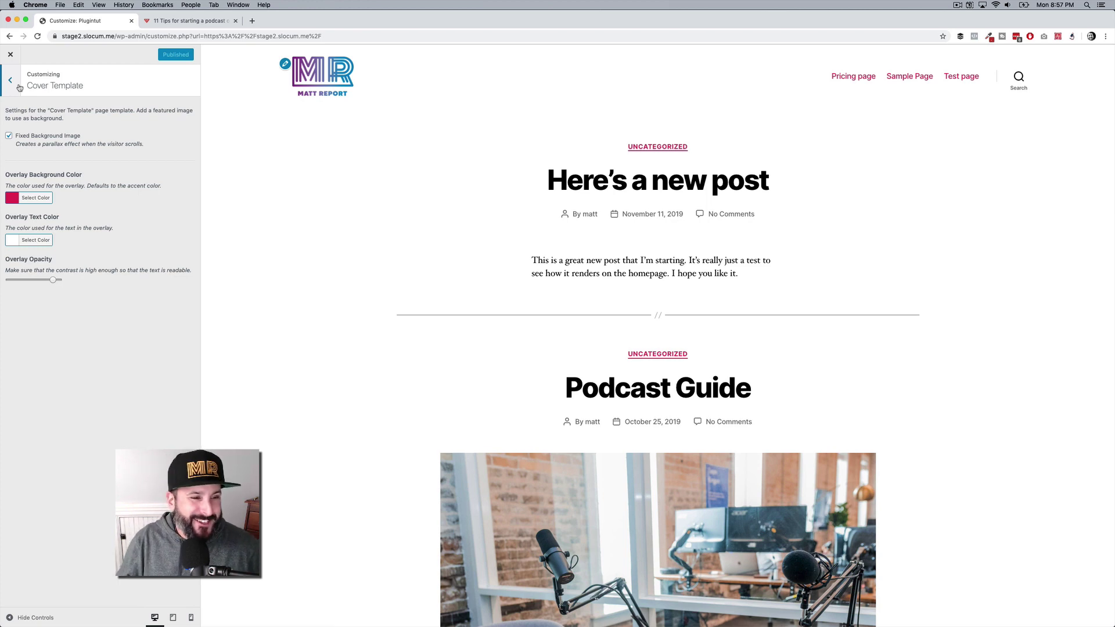
Step: Set the podcast studio photo from the media library as the site's background image and review it down the homepage preview
left_click(19, 87)
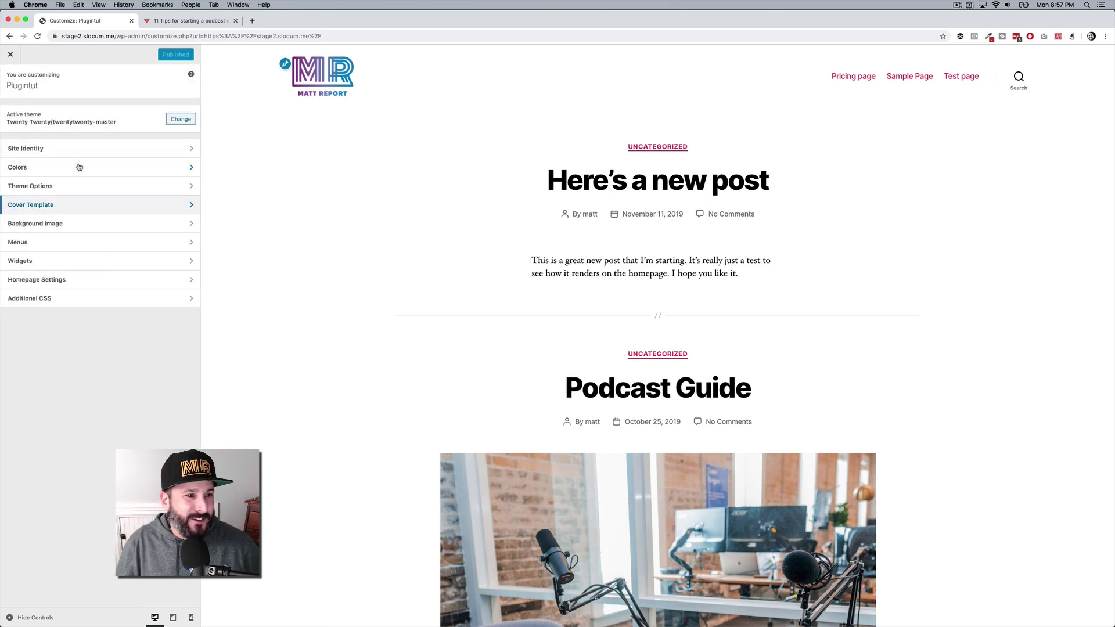
left_click(82, 218)
left_click(100, 127)
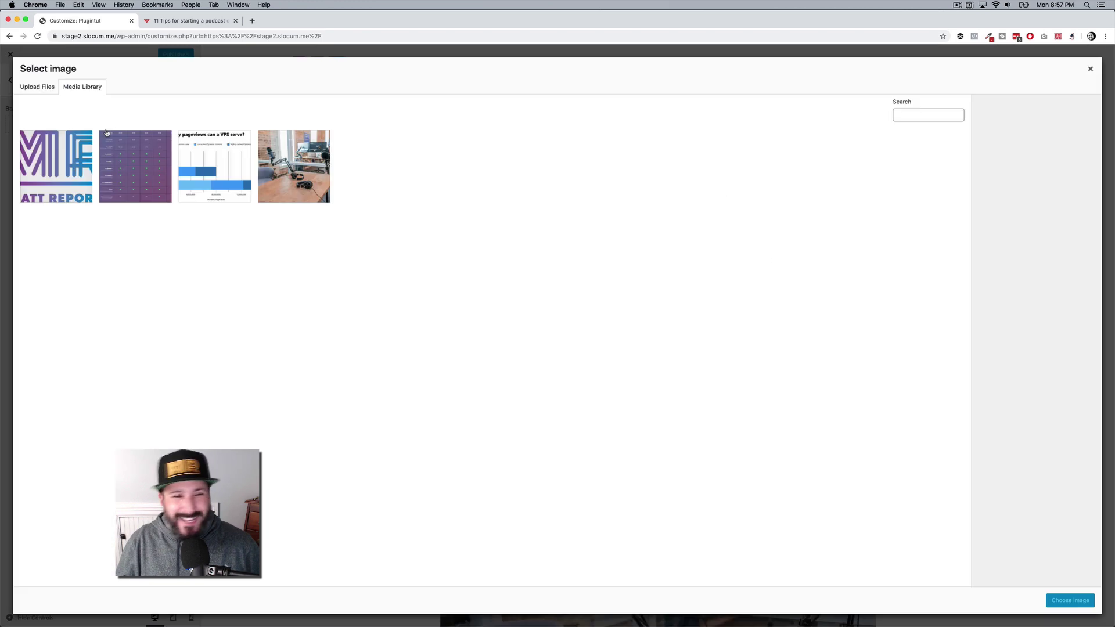
left_click(269, 153)
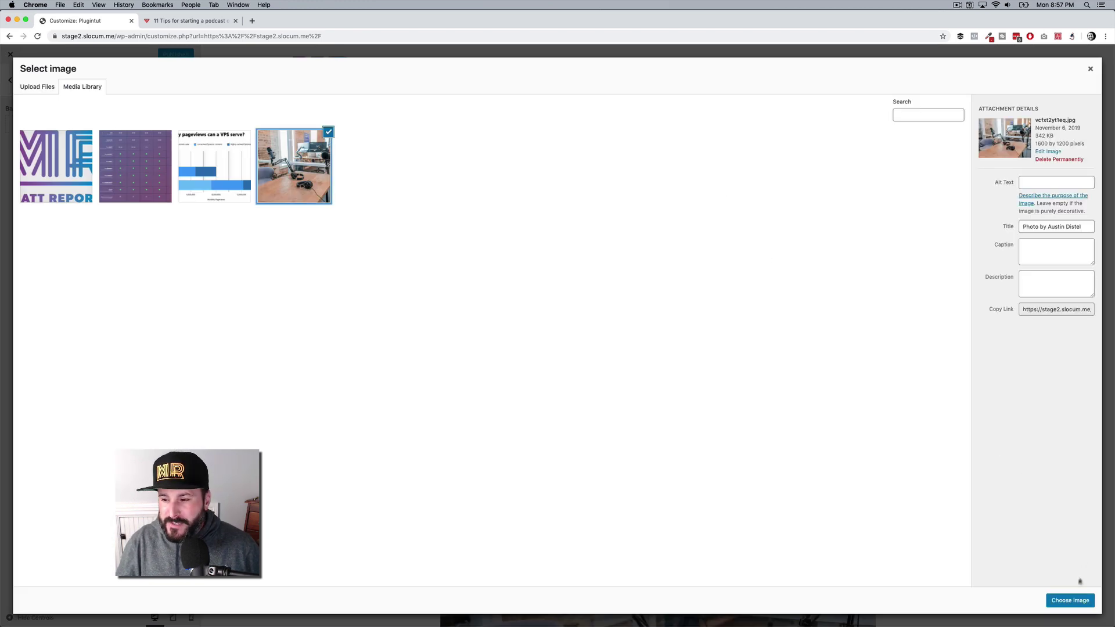
left_click(1069, 602)
scroll(650, 360, "down", 10)
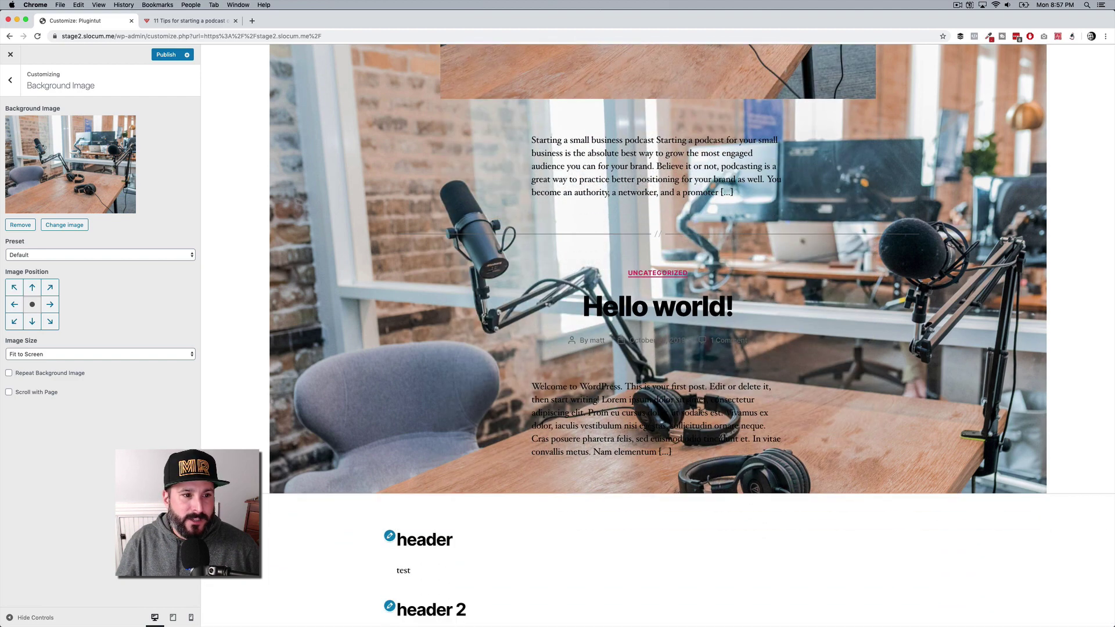
scroll(375, 235, "up", 10)
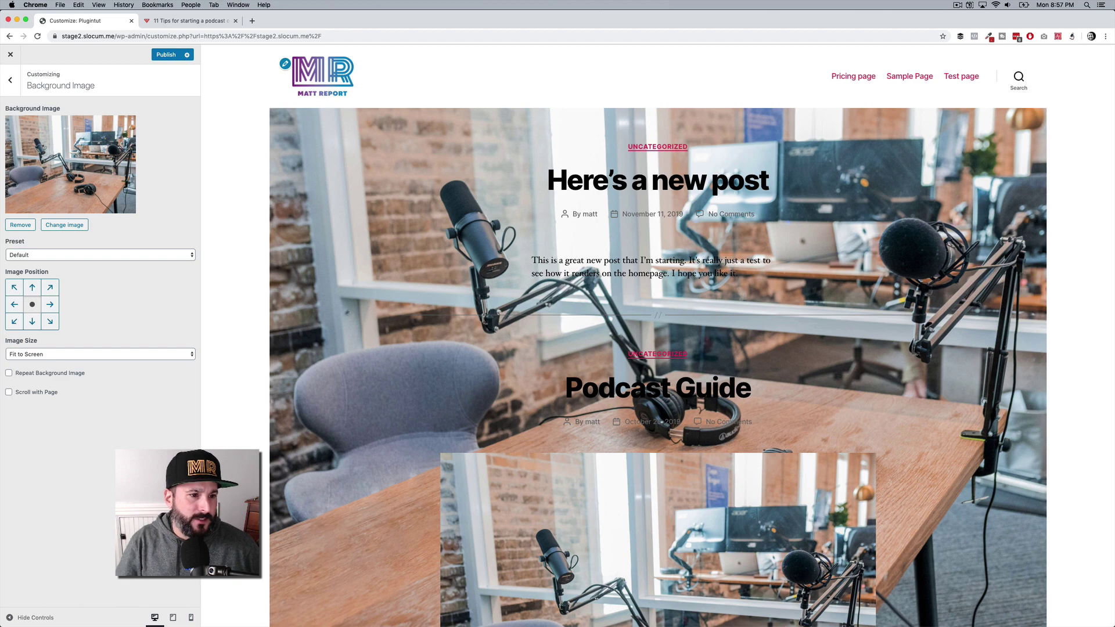
Step: Set the background image preset to Fill Screen, try the right and bottom image positions, and choose the top-left position
left_click(153, 255)
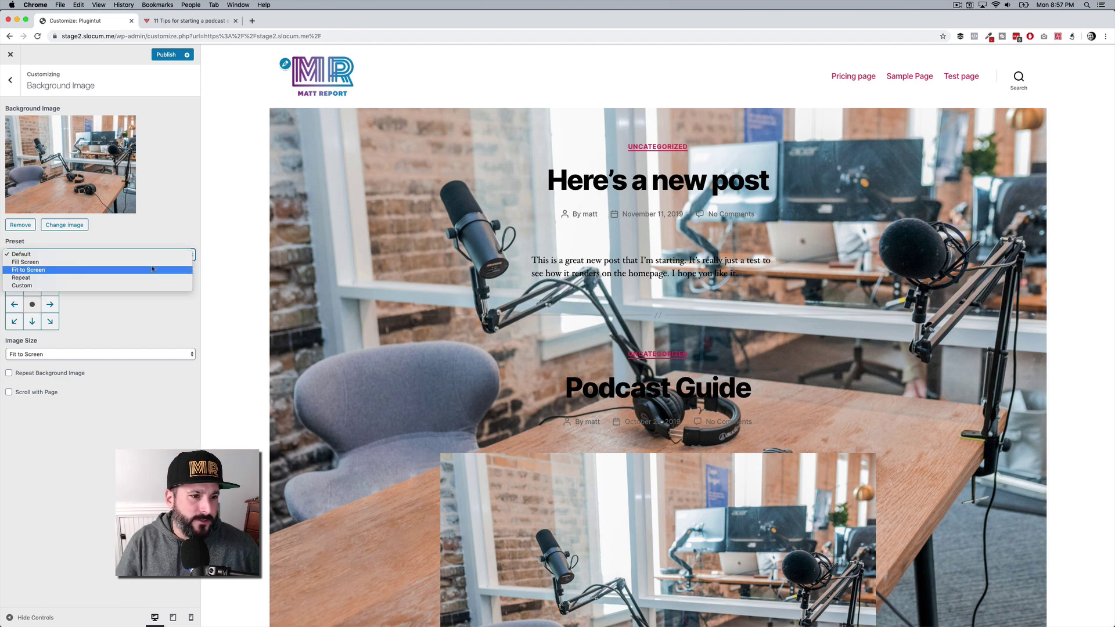
left_click(154, 263)
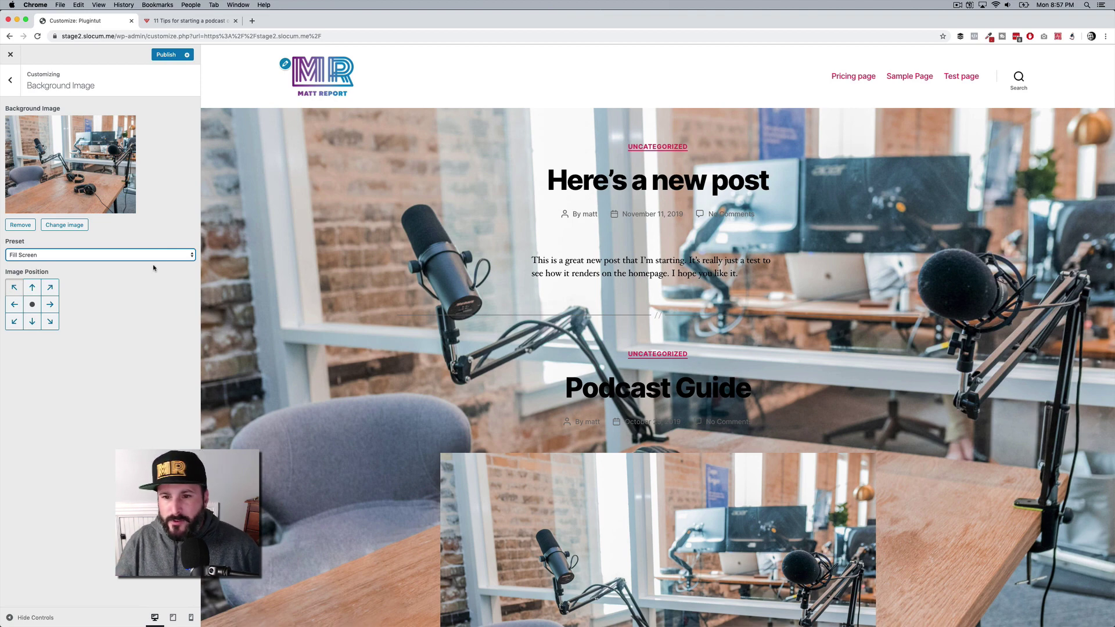
left_click(51, 305)
left_click(32, 321)
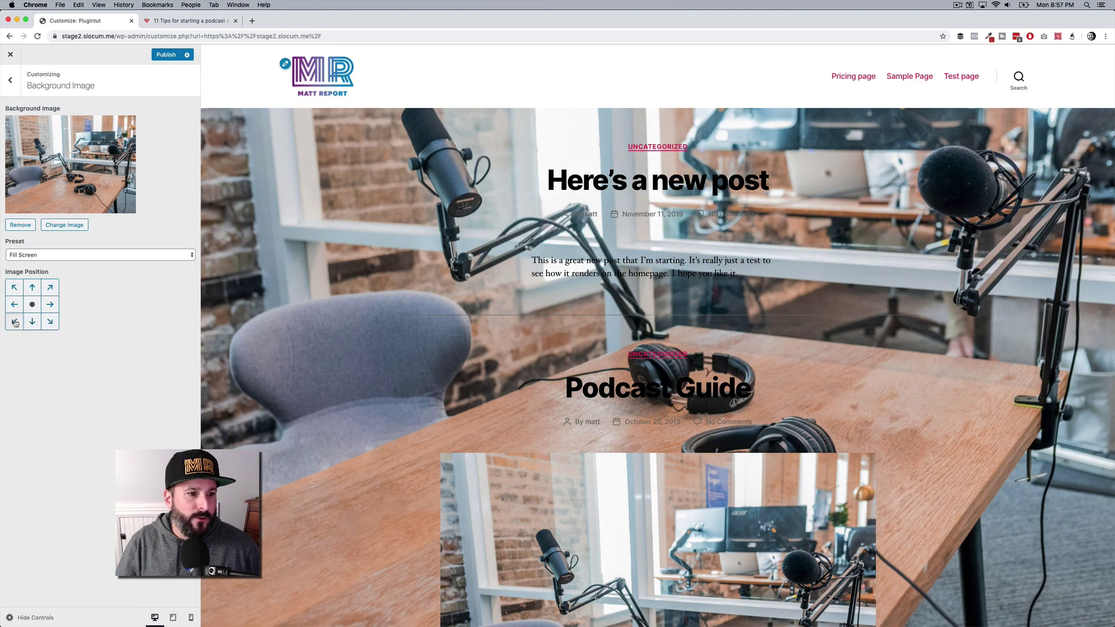
left_click(14, 287)
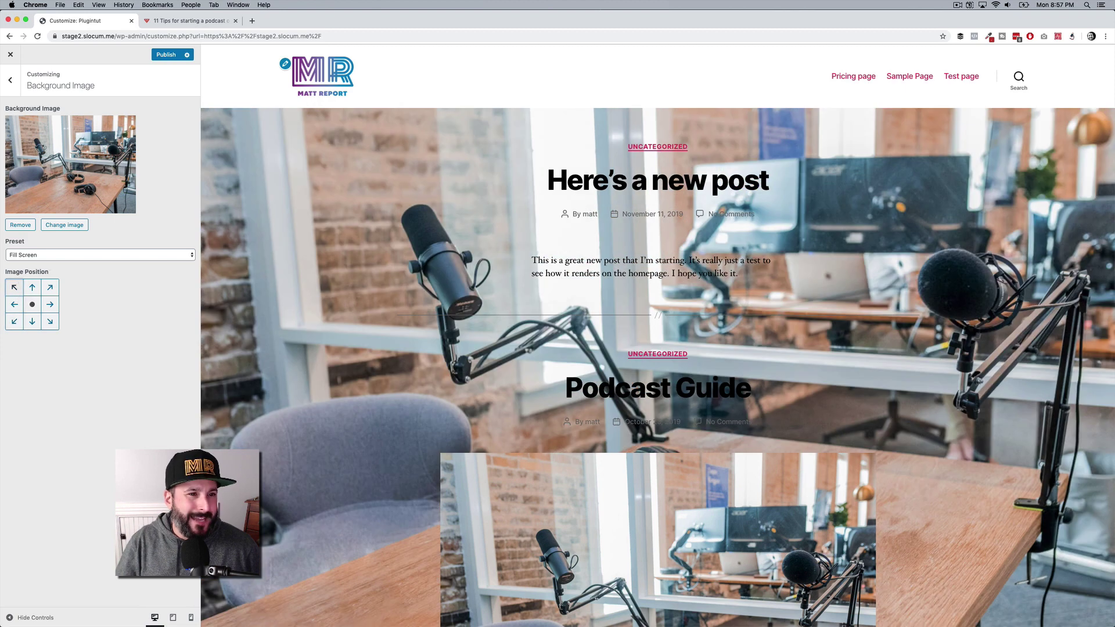
Step: Remove the site's background image and return to the main Customizer options
left_click(29, 225)
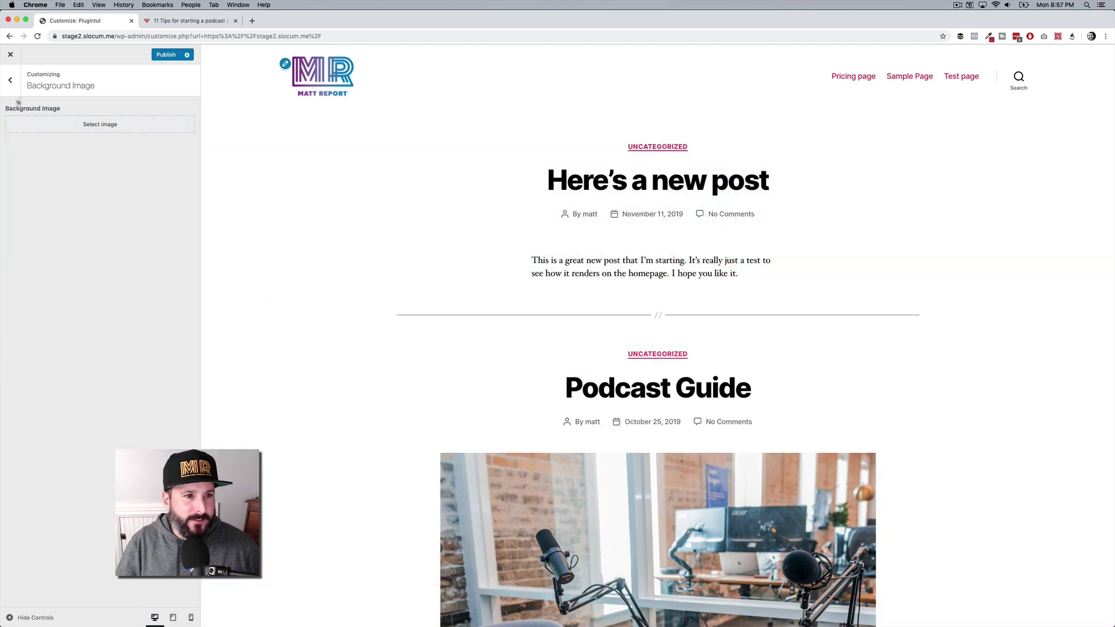
left_click(10, 80)
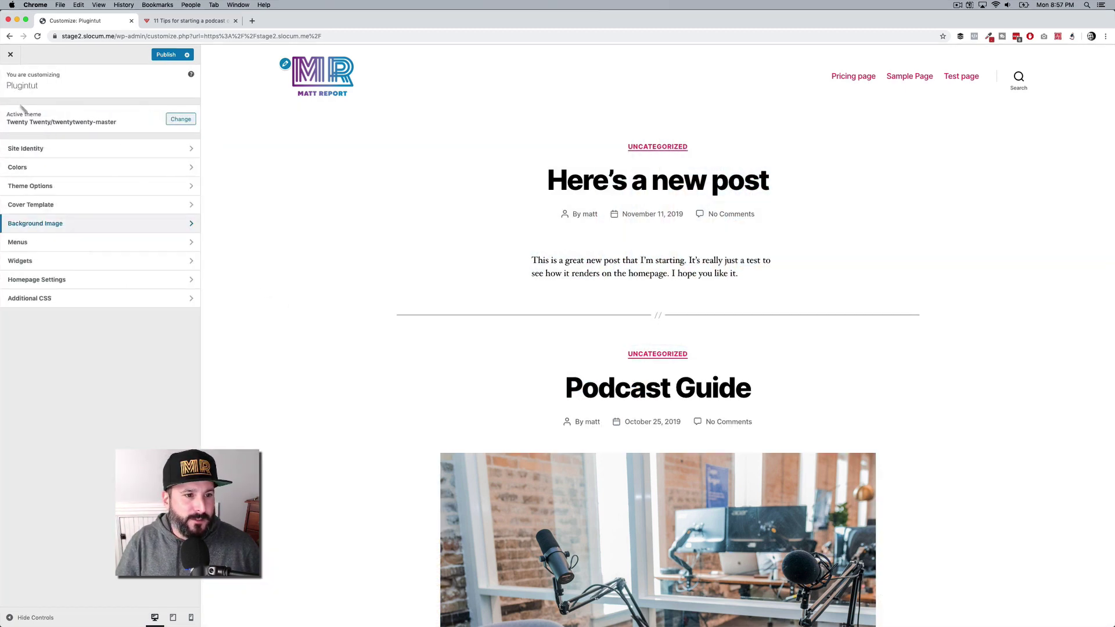
Step: Assign the Primary menu to the Desktop Horizontal and Desktop Expanded menu locations, and preview the expanded menu
left_click(97, 246)
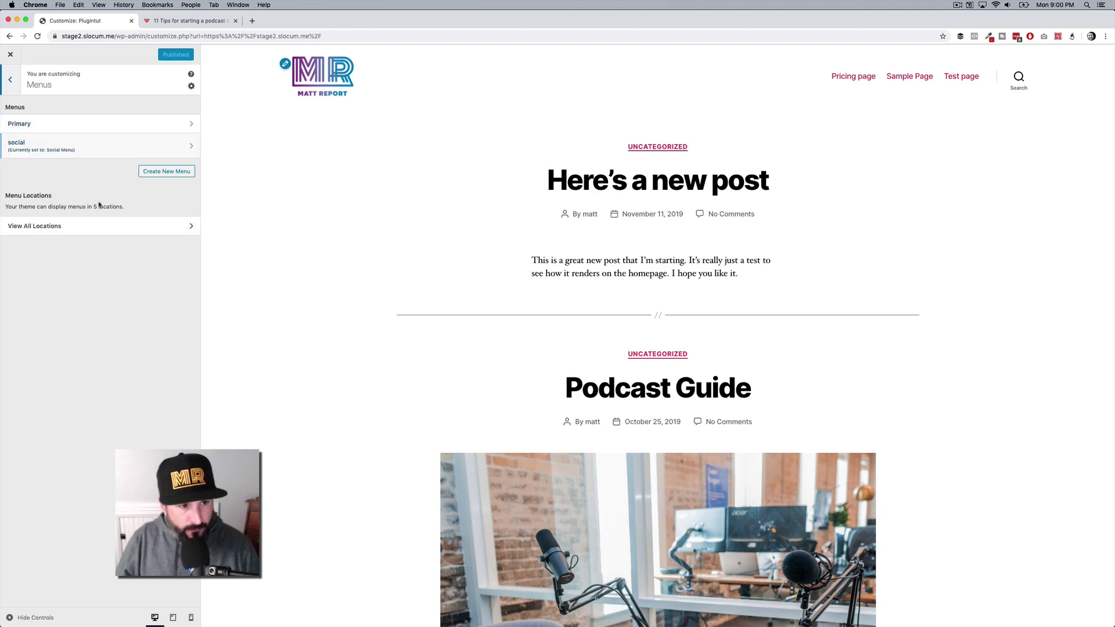
left_click(95, 227)
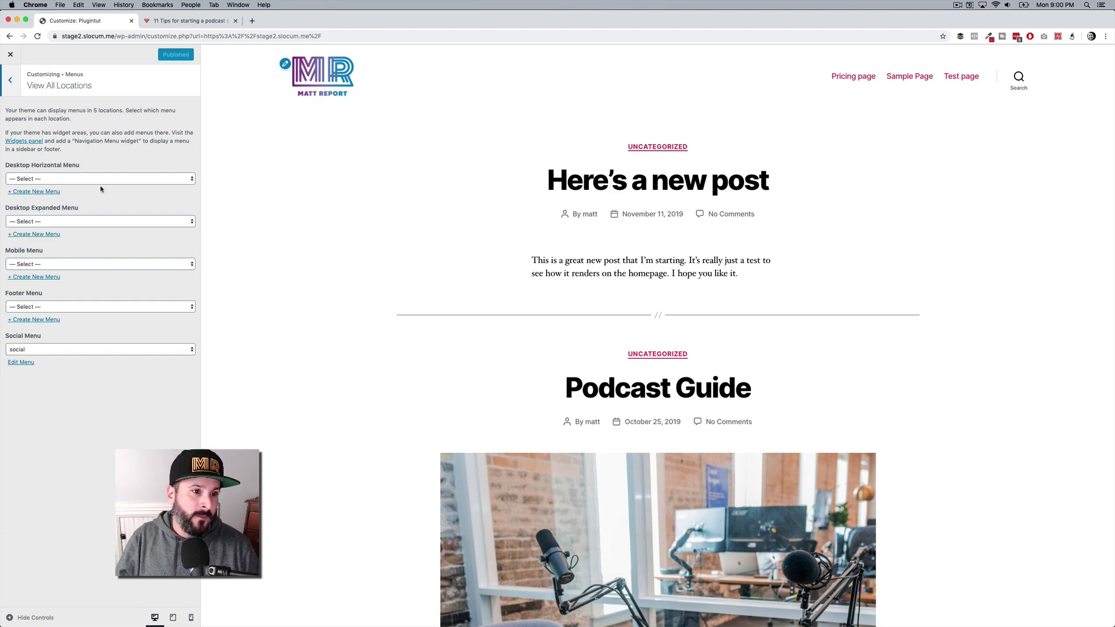
left_click(116, 184)
left_click(115, 190)
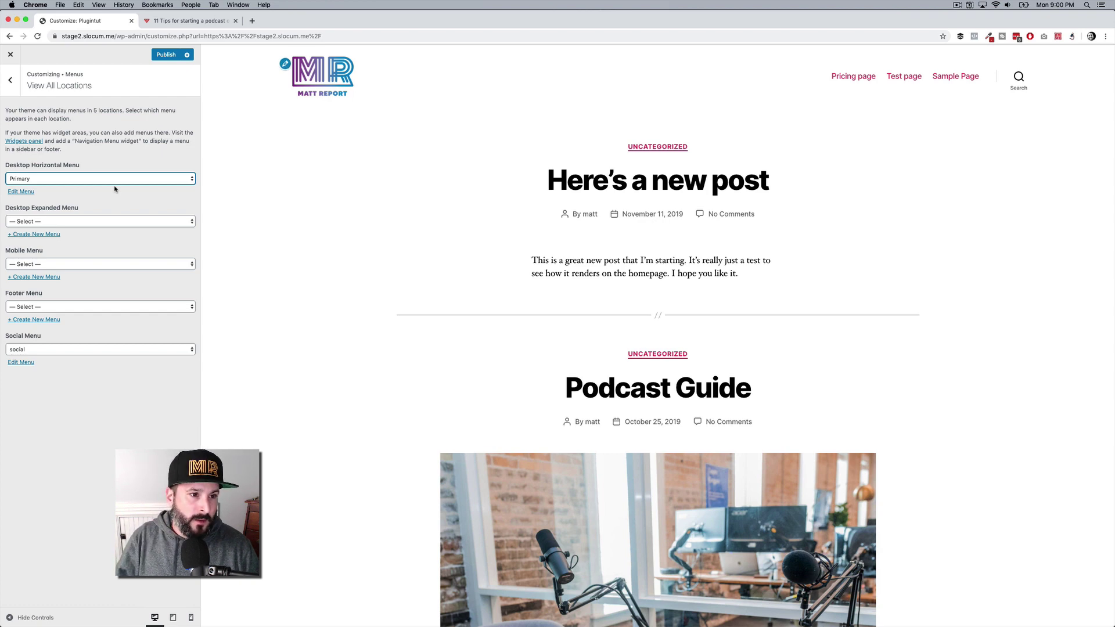
left_click(82, 220)
left_click(77, 228)
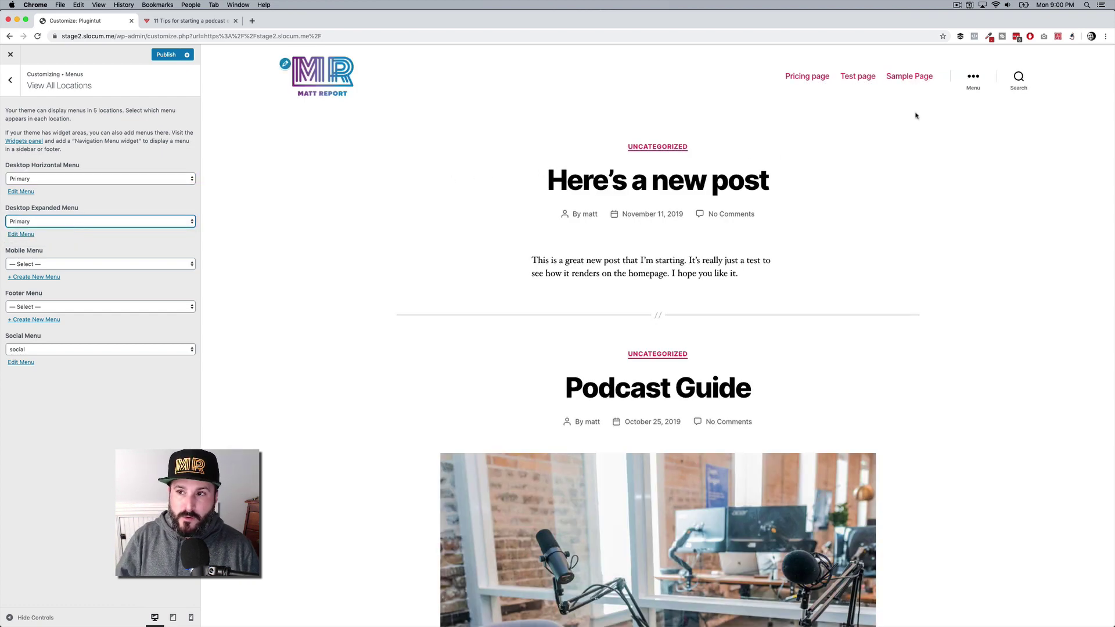
left_click(973, 78)
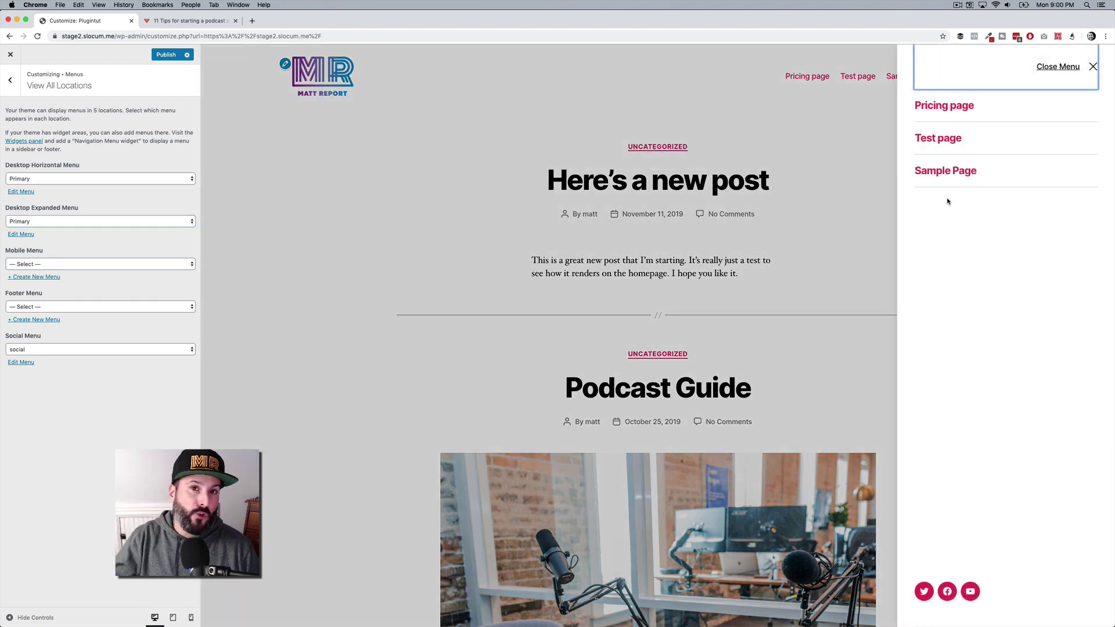
left_click(1096, 71)
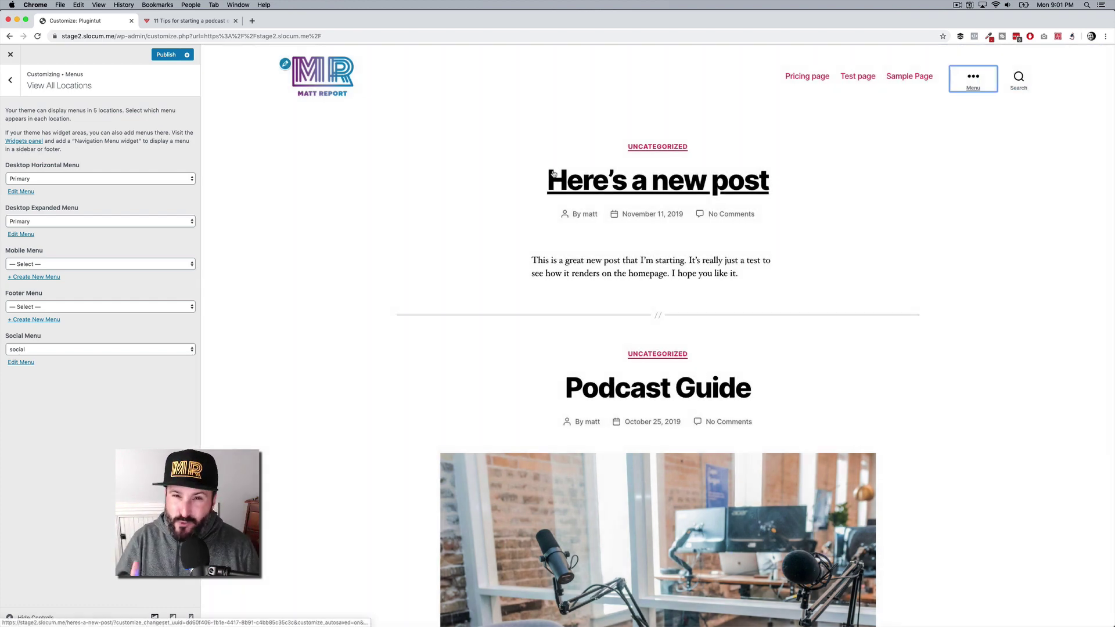
Step: Assign the Primary menu to the Mobile and Footer menu locations and check the footer in the homepage preview
left_click(61, 265)
left_click(64, 271)
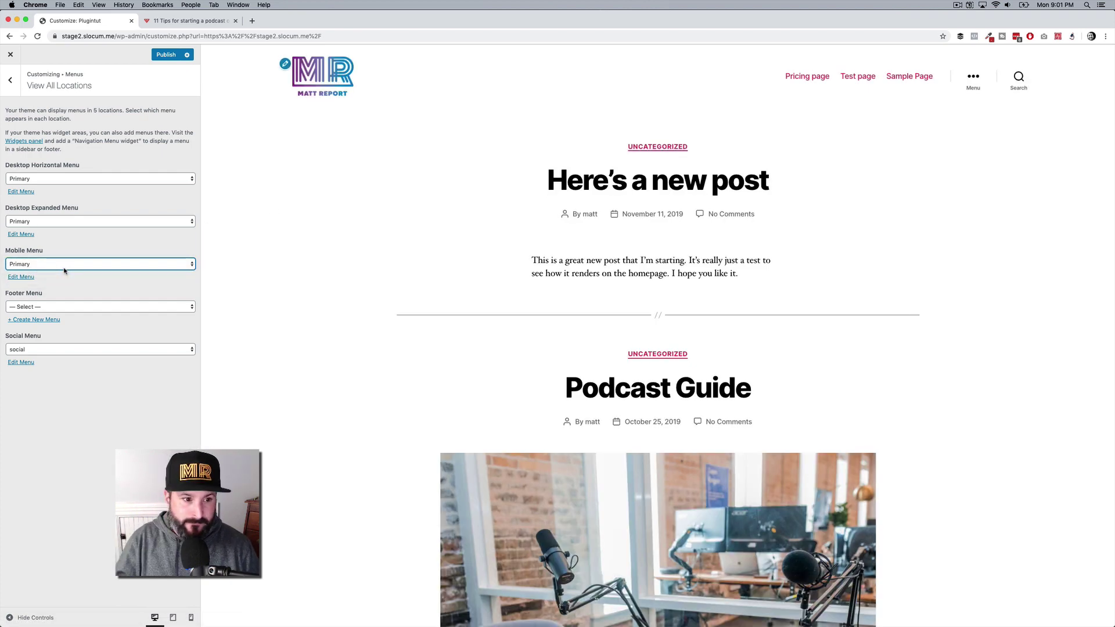
left_click(60, 306)
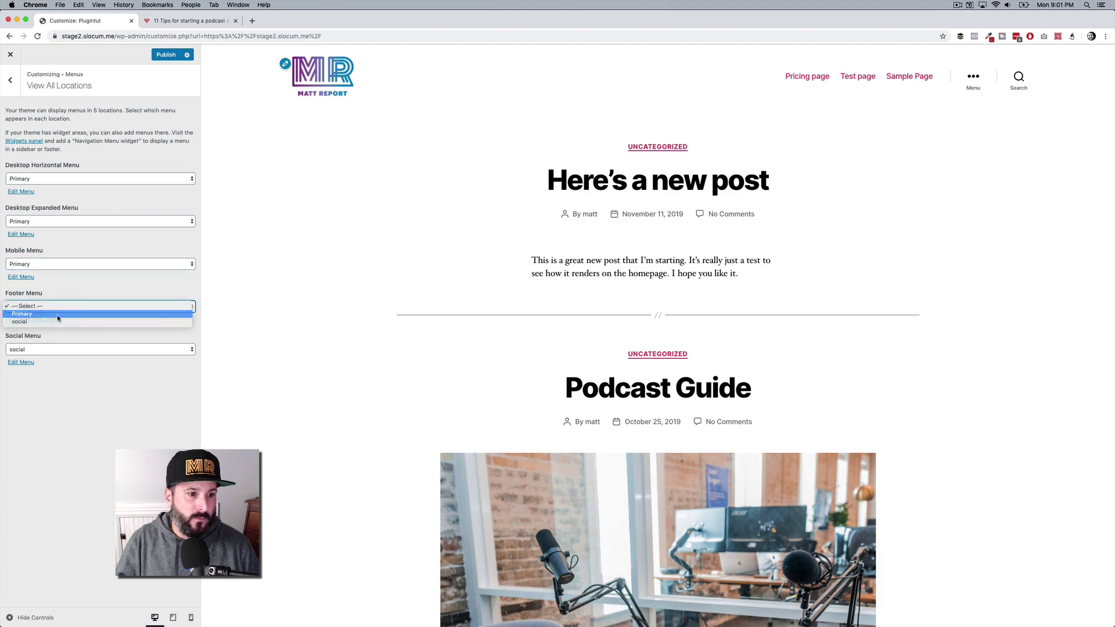
left_click(59, 315)
scroll(340, 338, "down", 15)
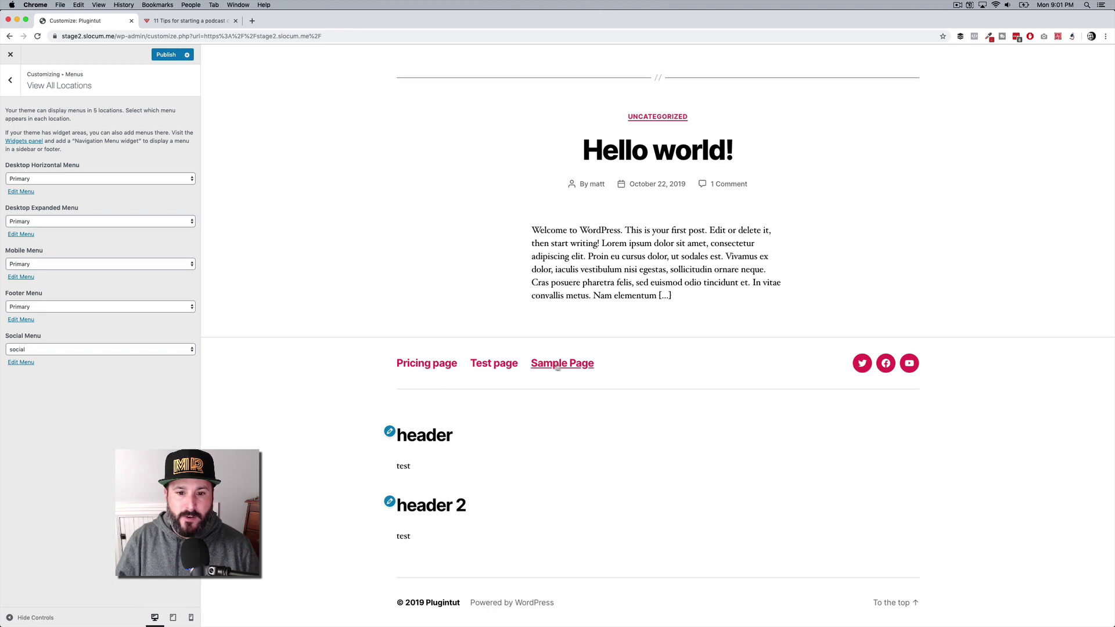
Step: Review the Social Menu location's options and examine the social menu's custom links, including the twitter and youtube entries
left_click(82, 350)
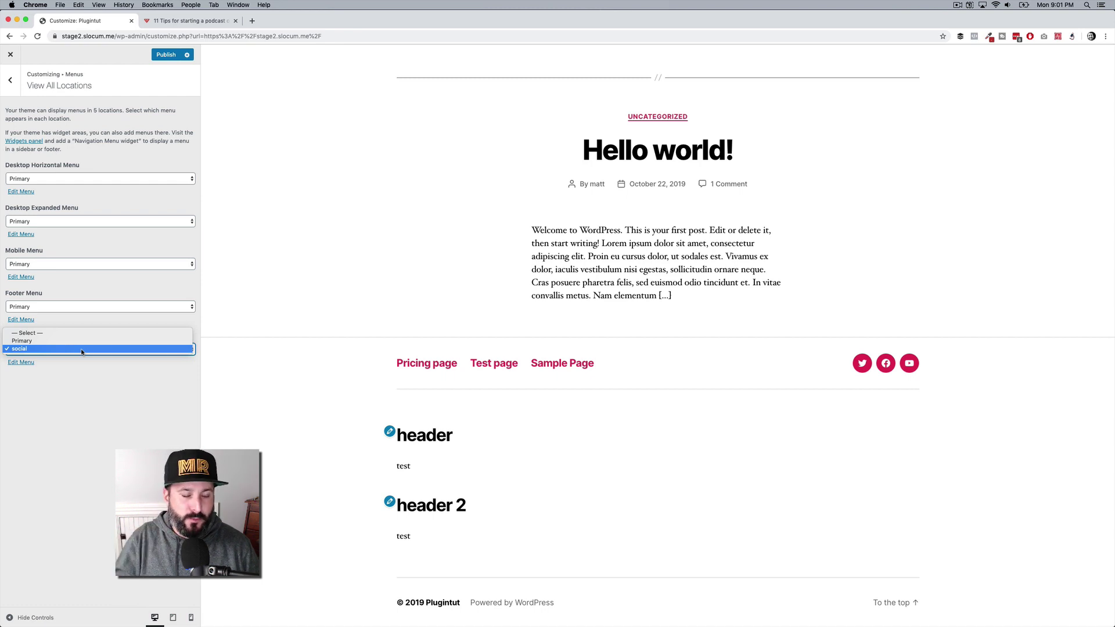
left_click(82, 349)
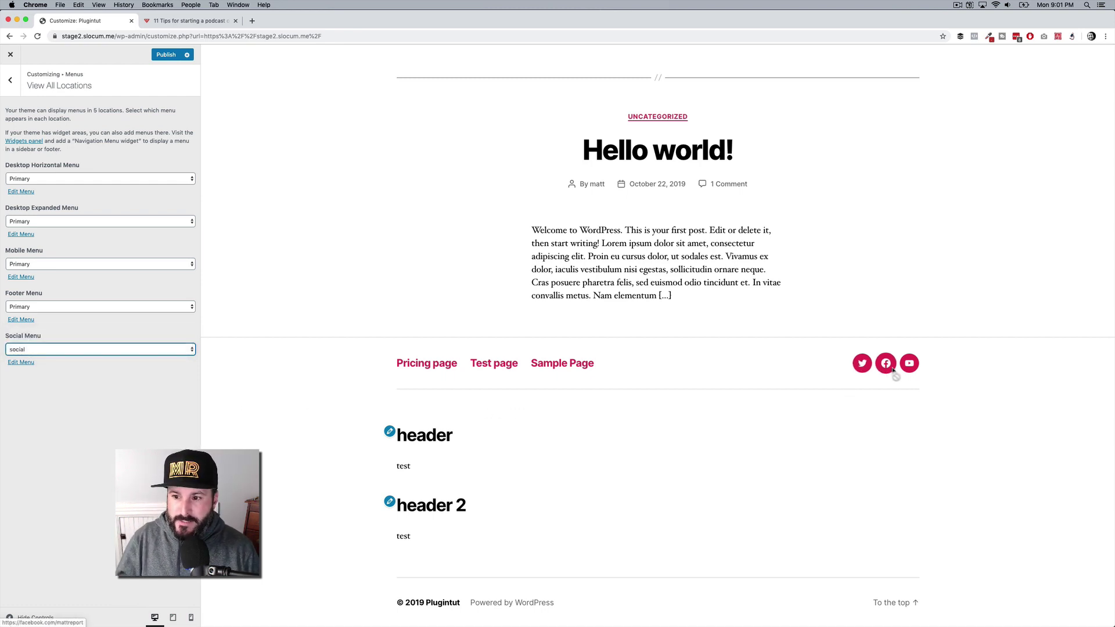
left_click(22, 363)
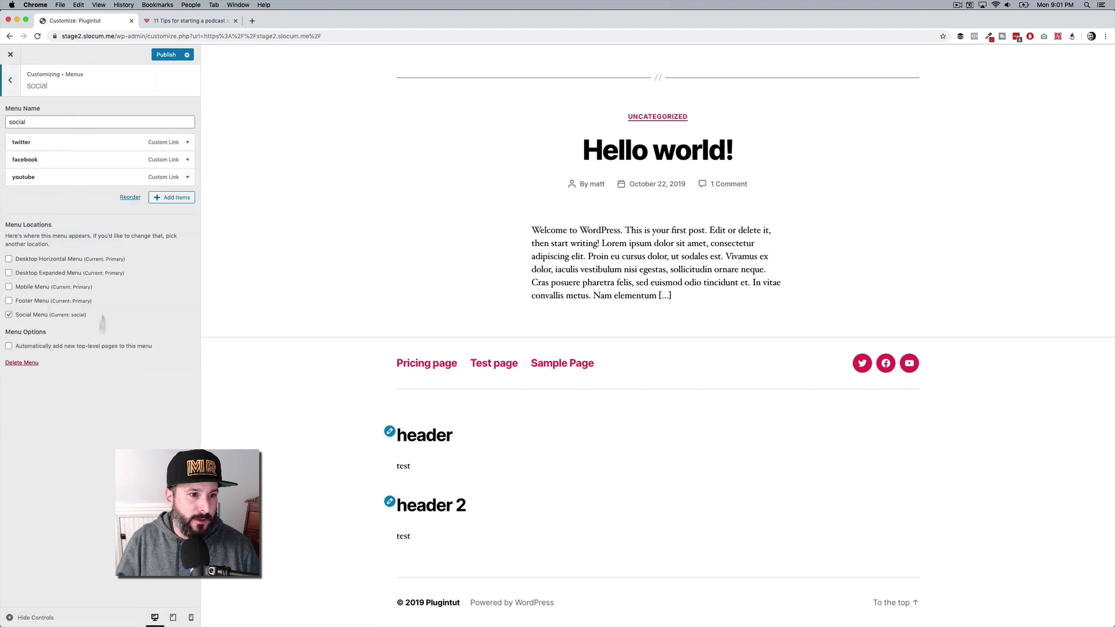
left_click(187, 142)
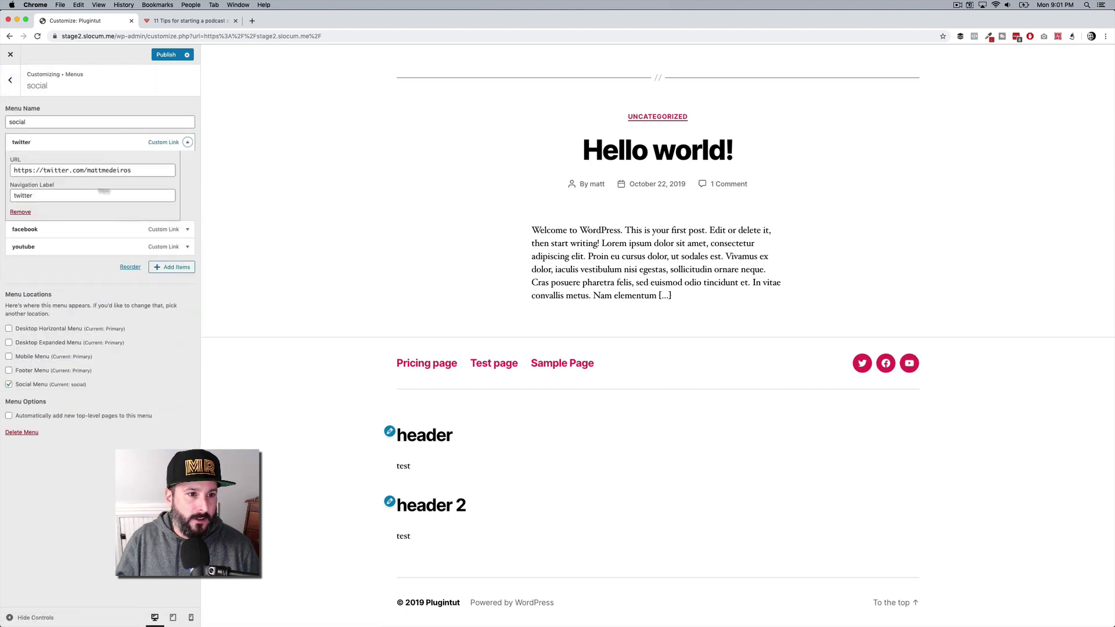
left_click(186, 230)
left_click(184, 247)
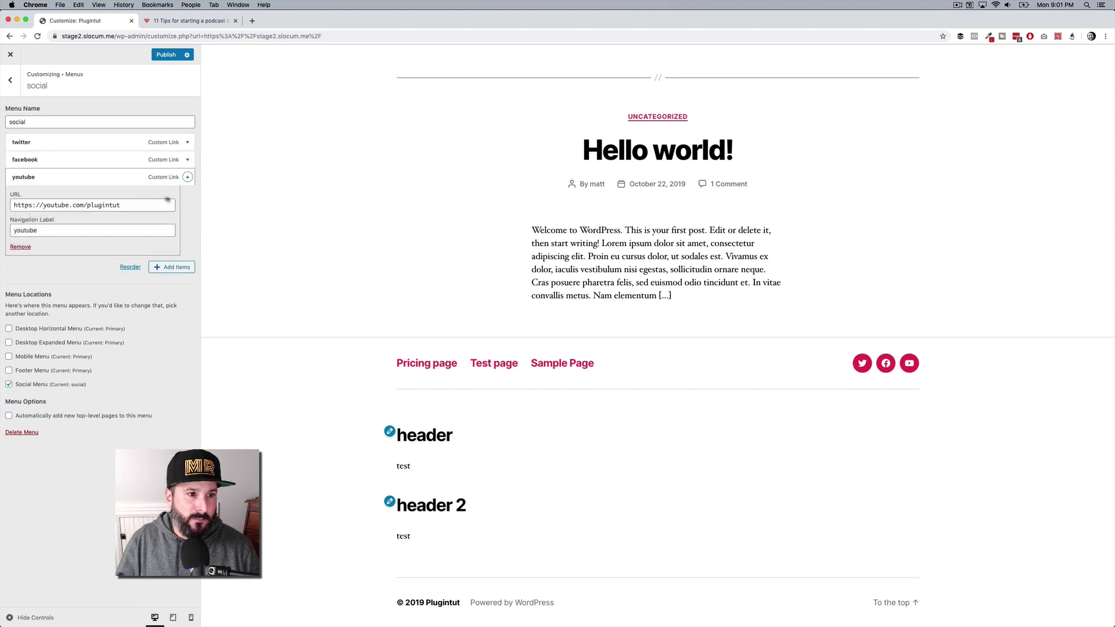
left_click(61, 232)
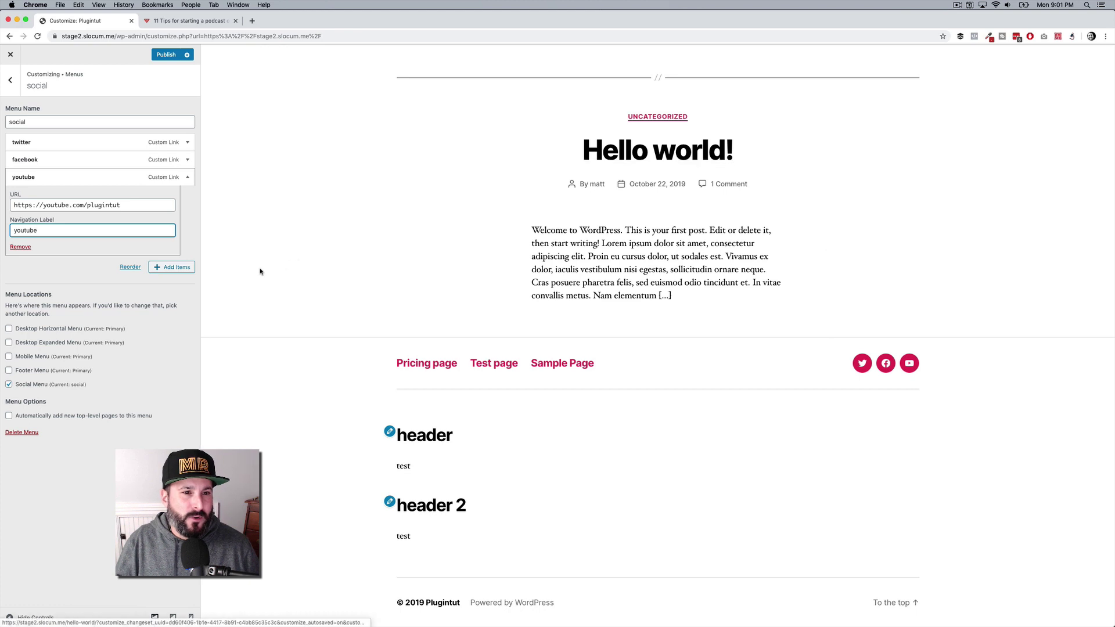
Step: Move the youtube link to the top of the social menu and go back to the list of menu locations
left_click(188, 176)
left_click_drag(49, 177, 36, 142)
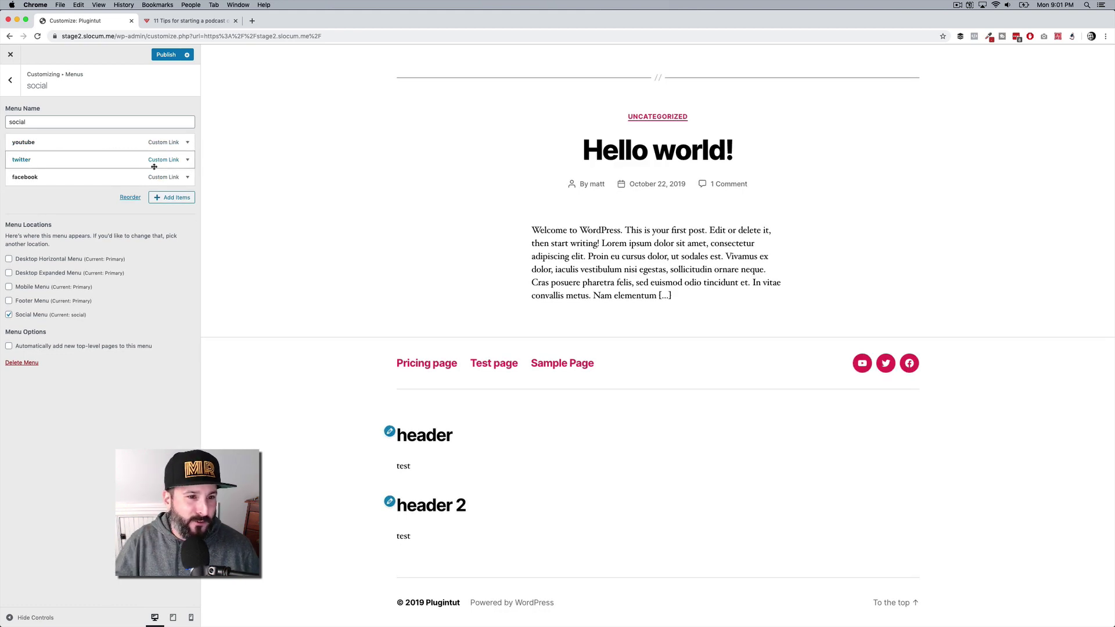
left_click(10, 80)
left_click(88, 252)
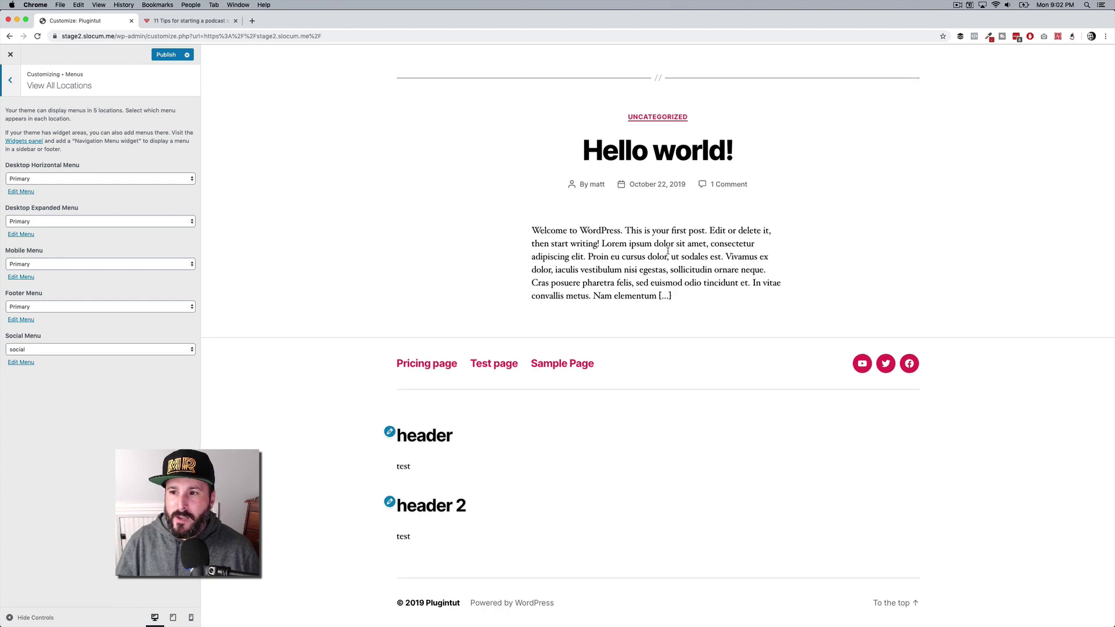
Step: Examine the Footer #1 and Footer #2 widget areas and the footer widgets in the homepage preview
scroll(668, 251, "up", 15)
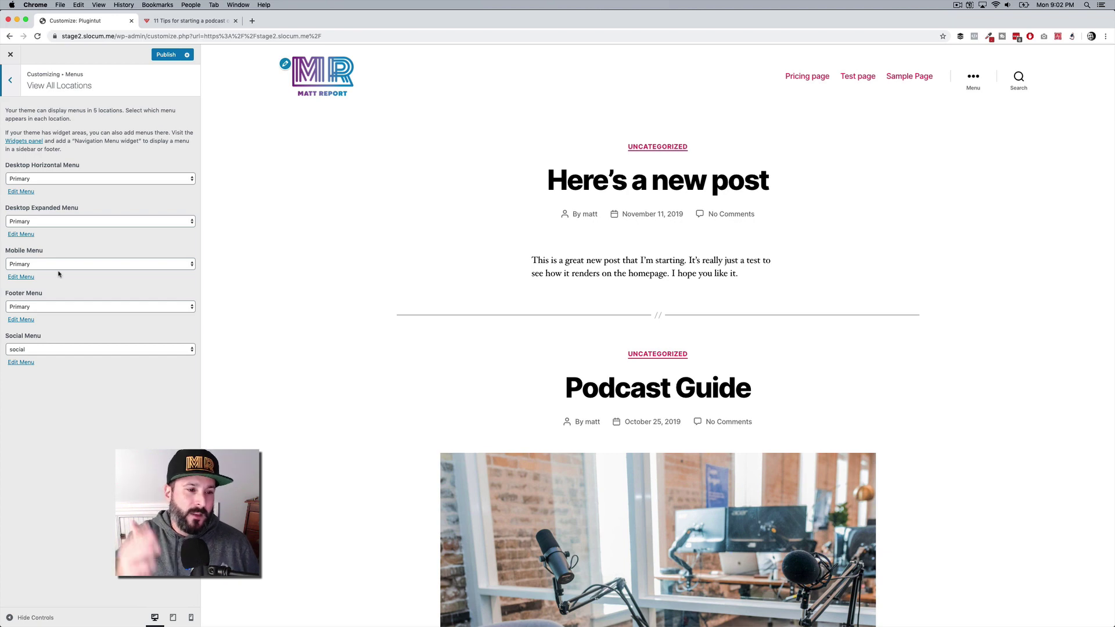
left_click(14, 86)
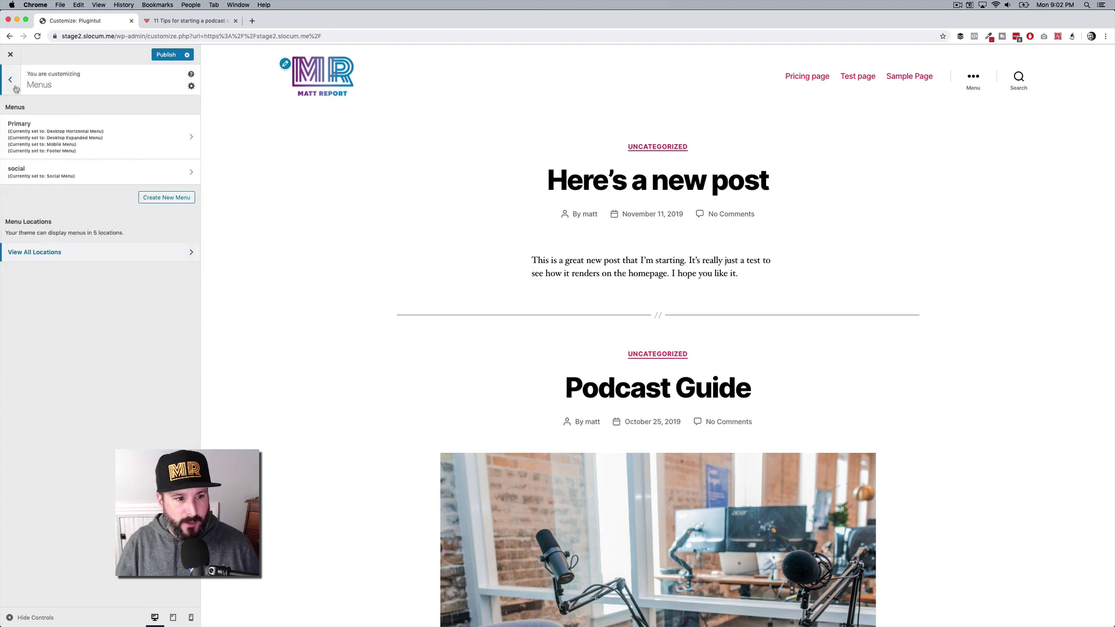
left_click(9, 79)
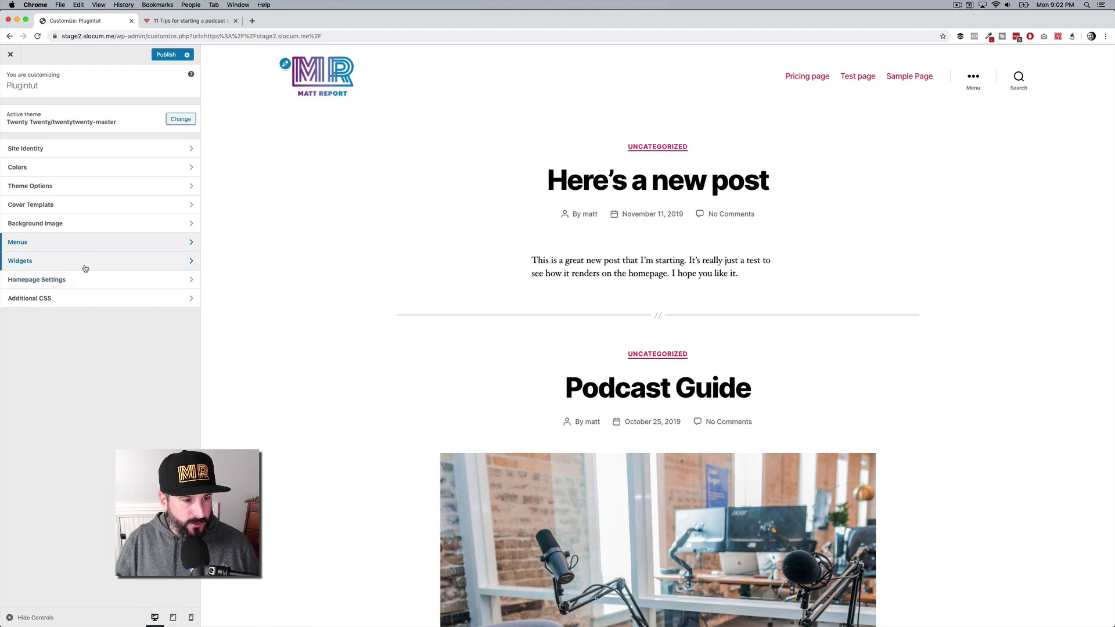
left_click(85, 264)
left_click(138, 114)
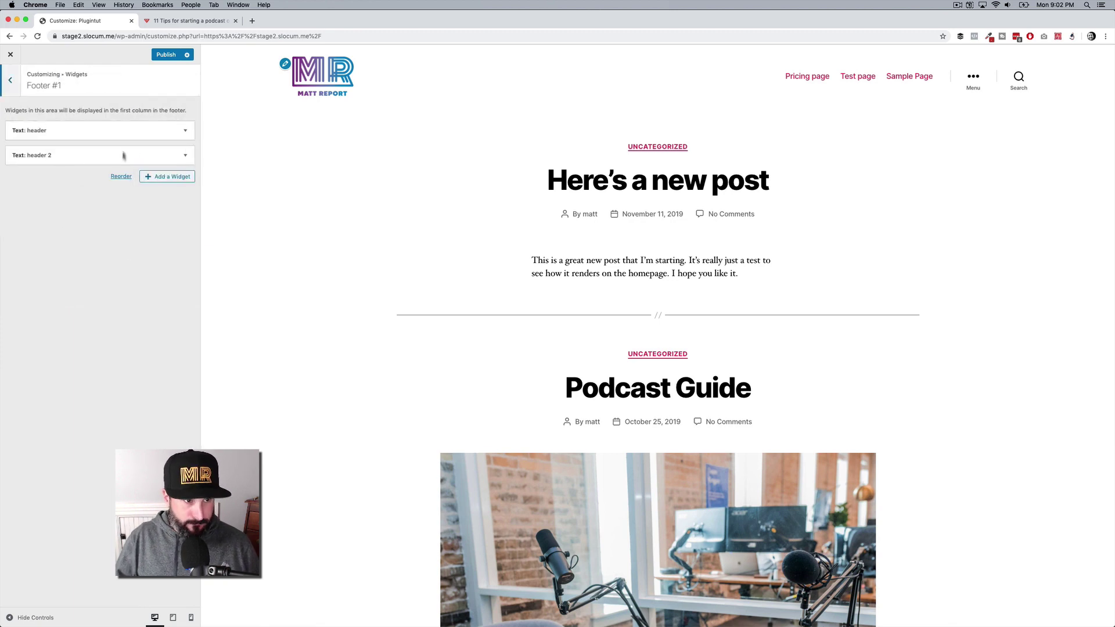
left_click(10, 80)
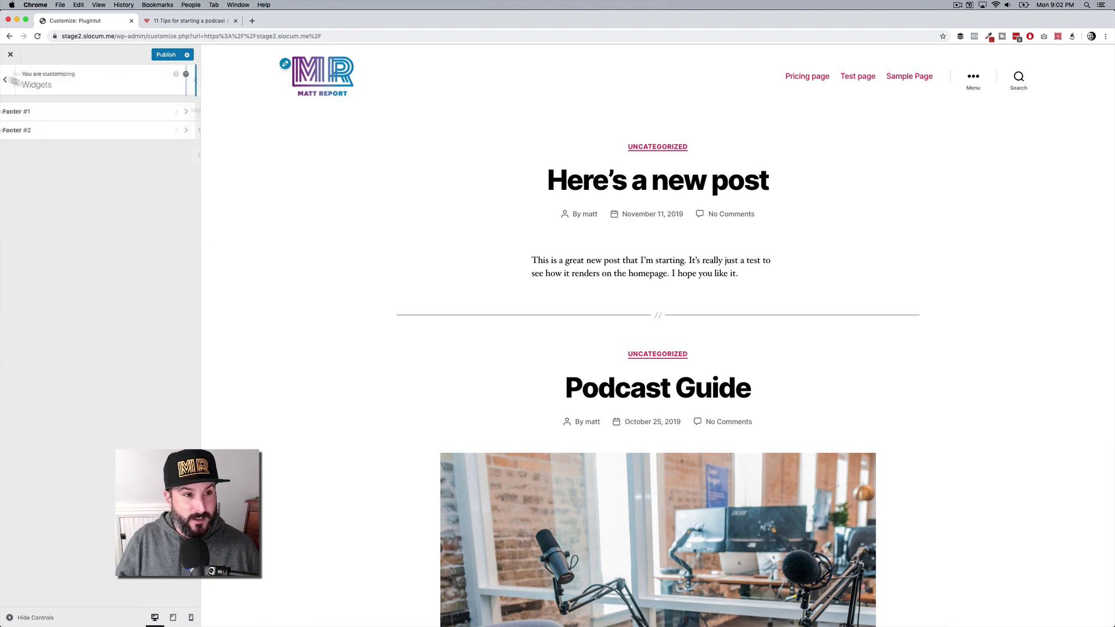
scroll(382, 297, "down", 15)
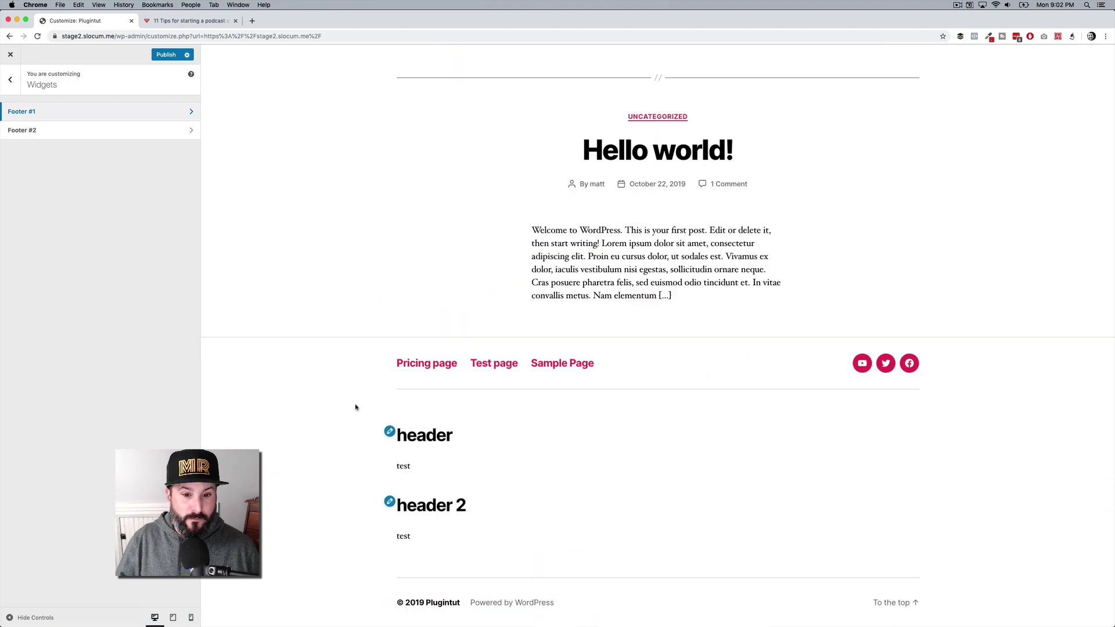
left_click(186, 130)
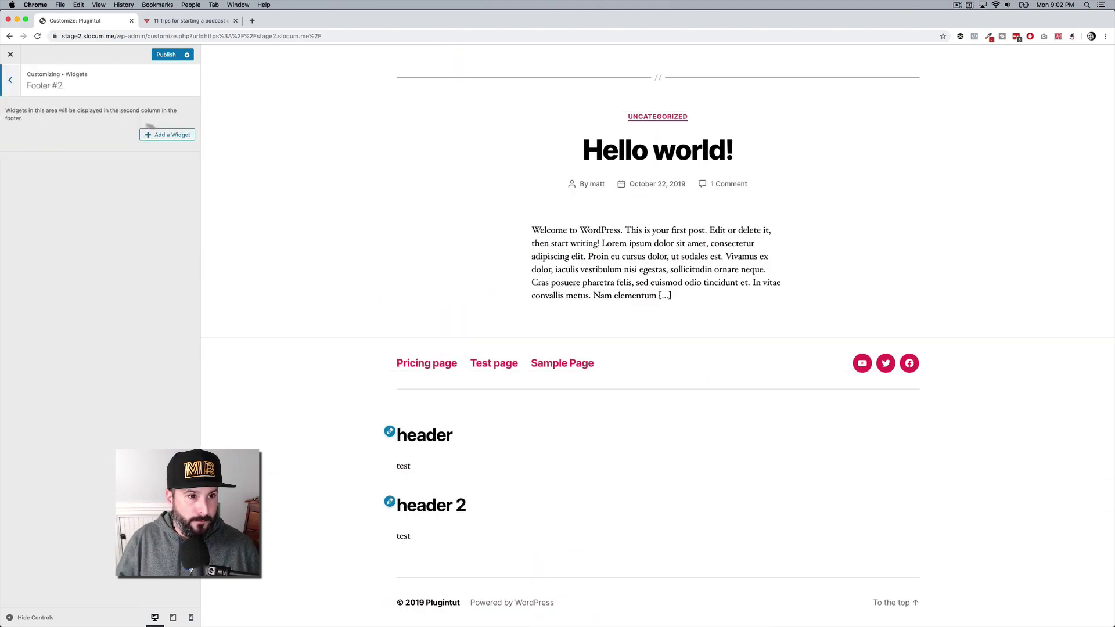
left_click(5, 86)
Step: Remove the "header 2" text widget from the Footer #1 widget area
left_click(47, 114)
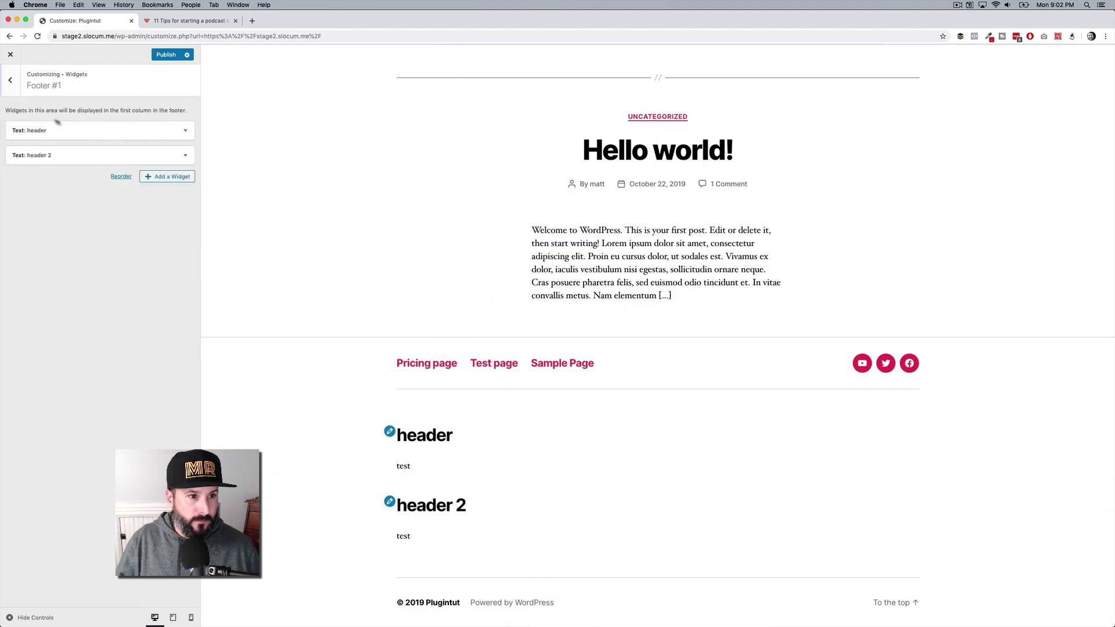
left_click(180, 161)
left_click(22, 342)
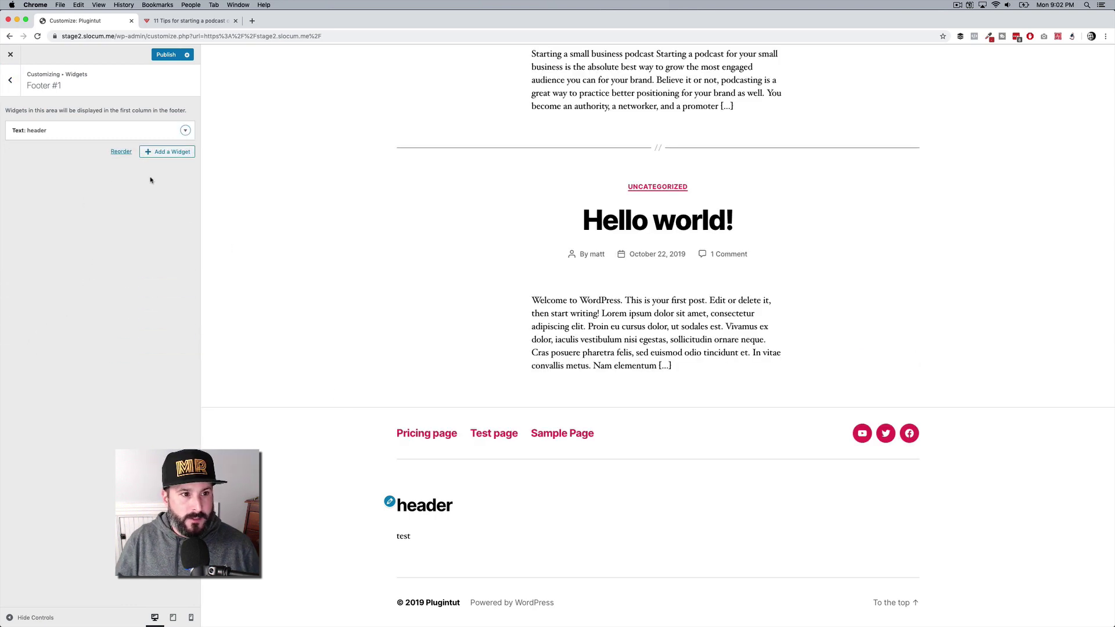
Step: Retitle the remaining text widget in Footer #1 as "Footer 1" and collapse its settings
left_click(106, 130)
triple_click(106, 161)
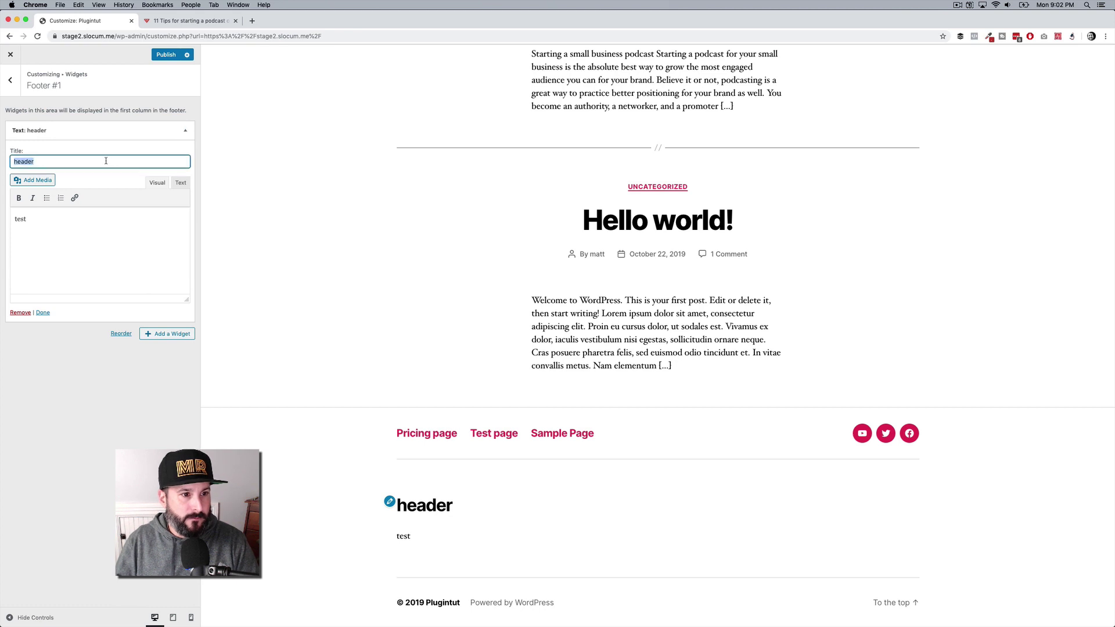
type("Footer 1")
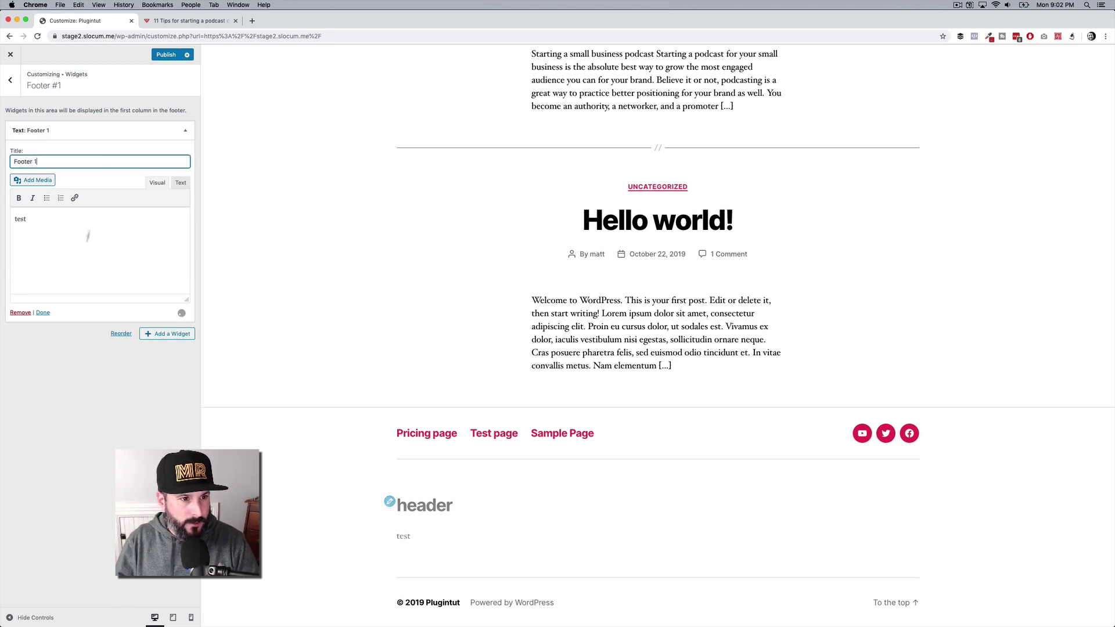
left_click(185, 130)
Step: Leave the Footer #1 widget area and add a Text widget to Footer #2
left_click(5, 90)
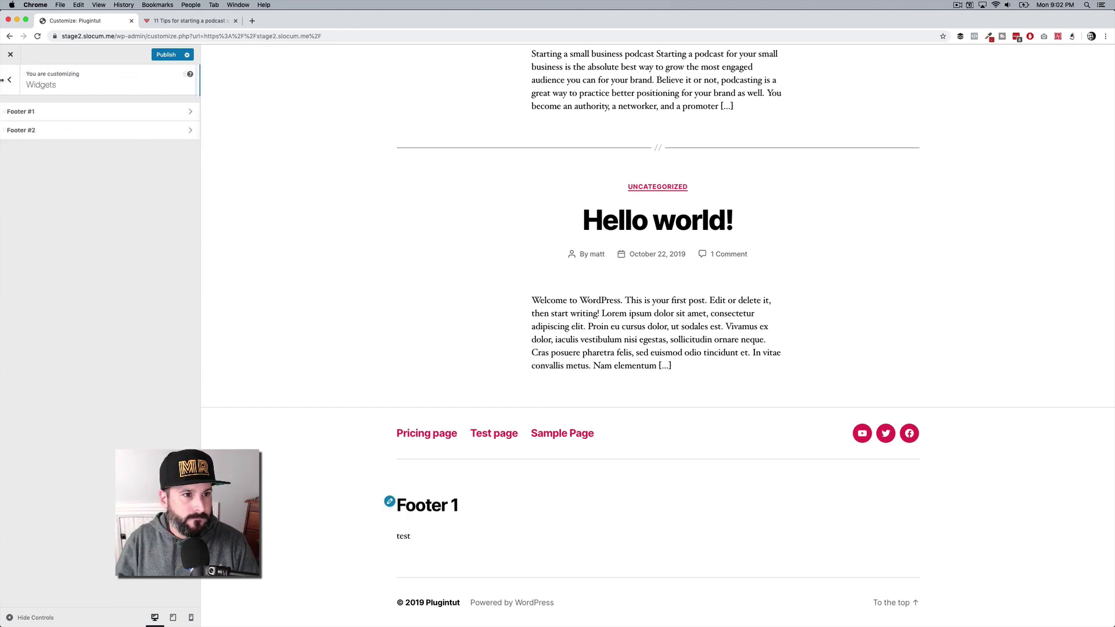
left_click(34, 130)
left_click(160, 135)
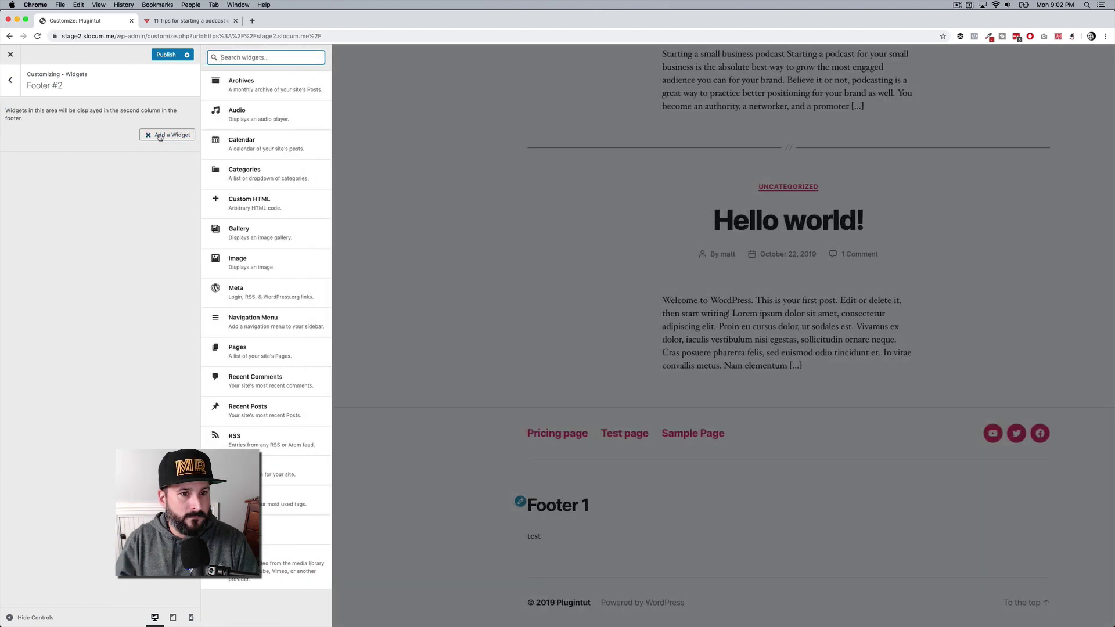
type("text")
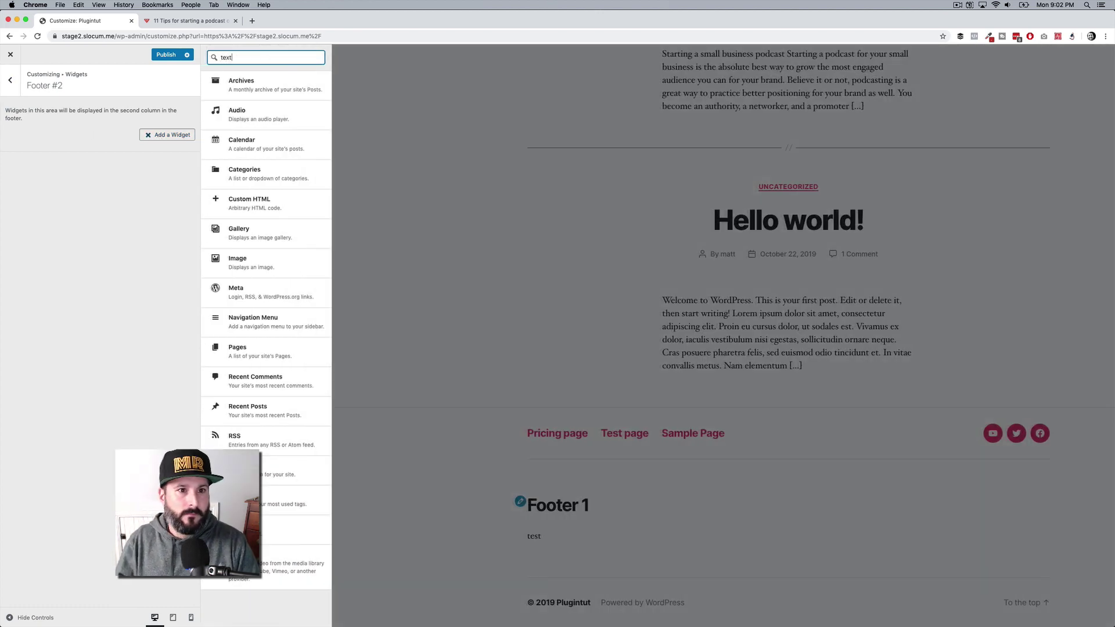
key("Return")
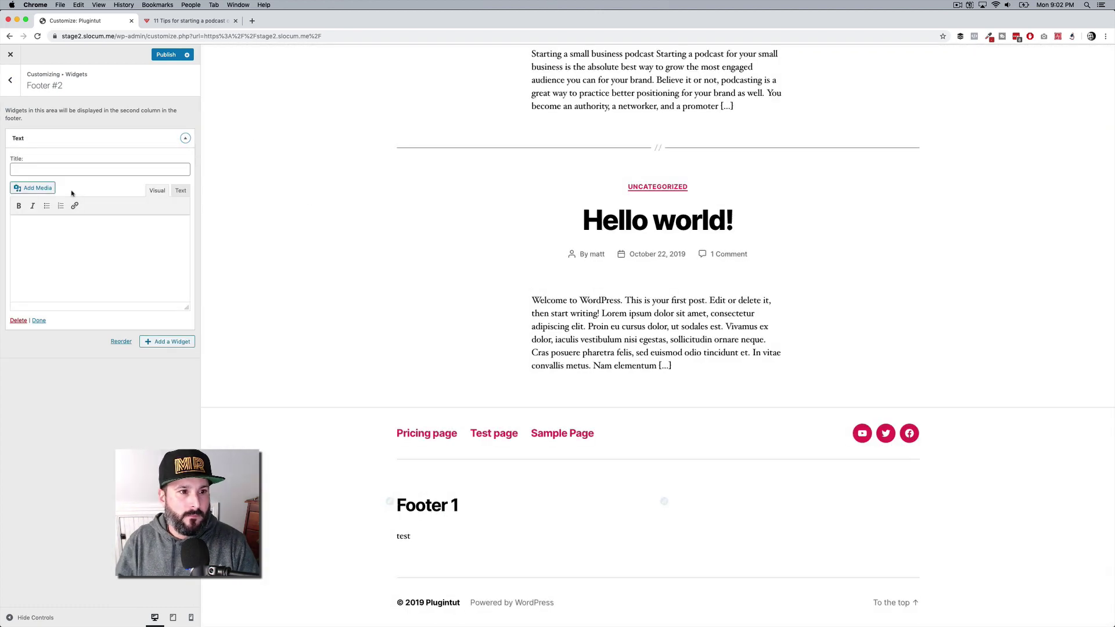
Step: Title the new text widget "Footer 2", enter "This is text" as its content and collapse its settings
left_click(85, 168)
type("Footer ")
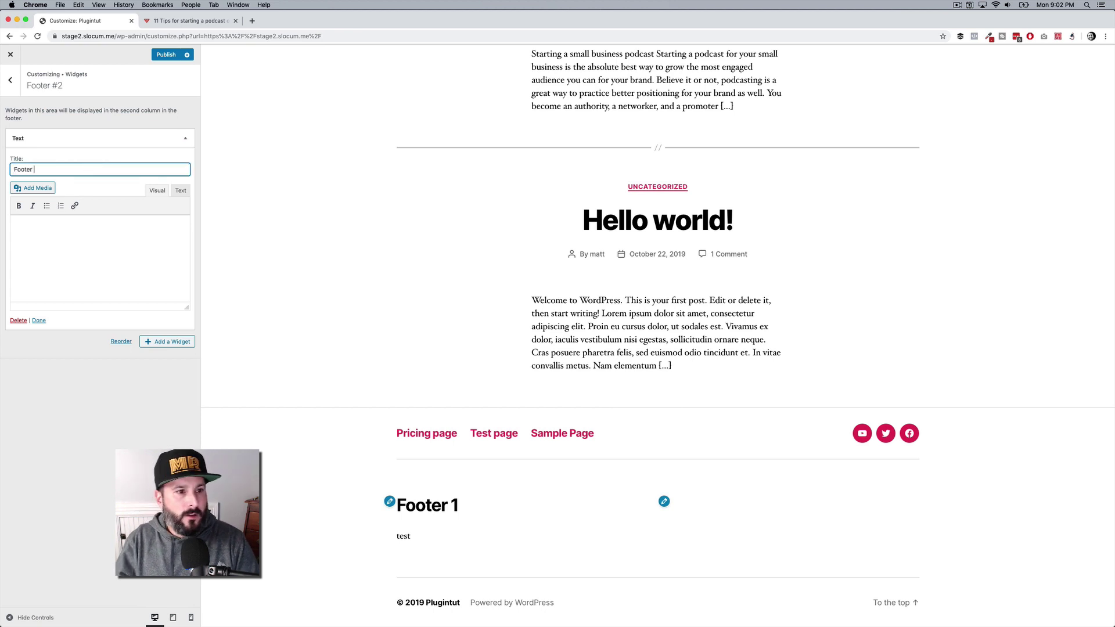
type("2")
left_click(18, 227)
type("This is te")
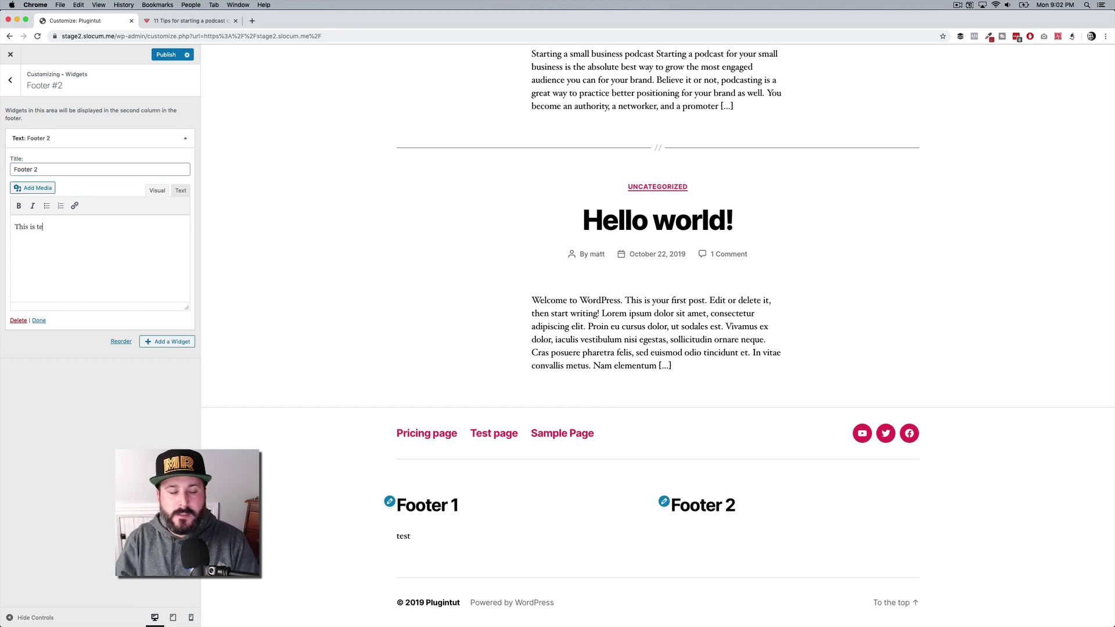
type("xt")
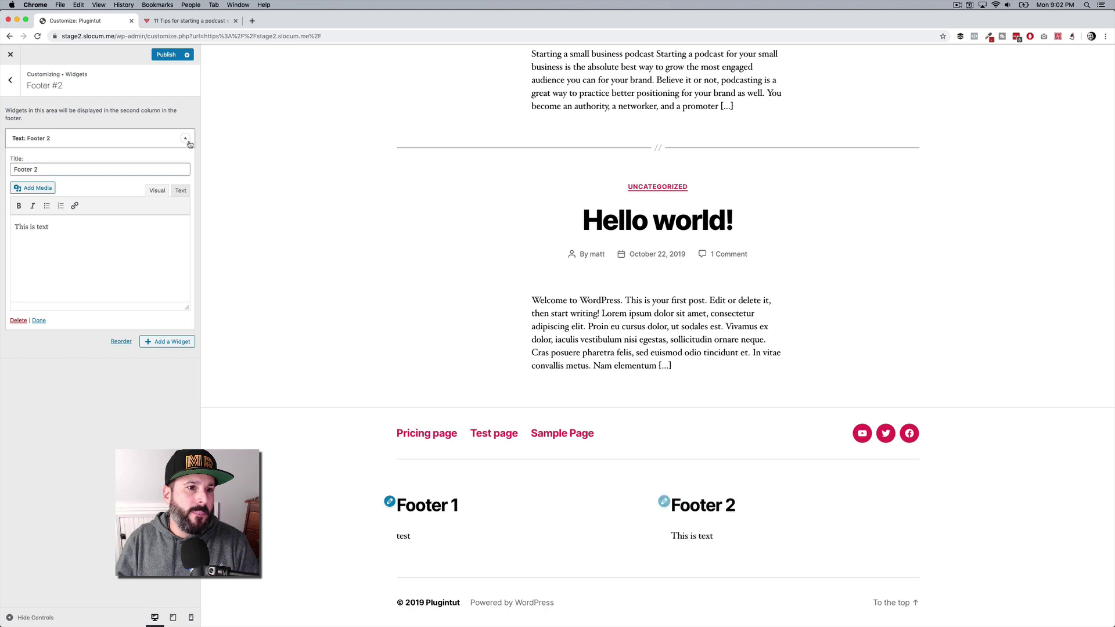
left_click(188, 142)
Step: Add a Recent Posts widget to Footer #2 and title it "Recent posts"
left_click(169, 159)
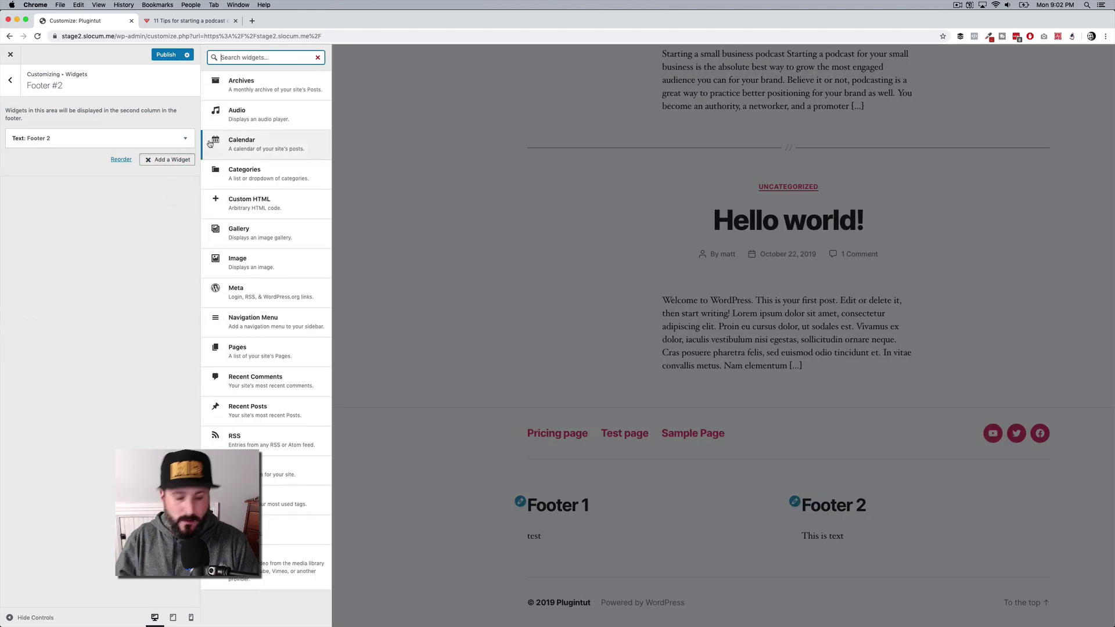
type("recent")
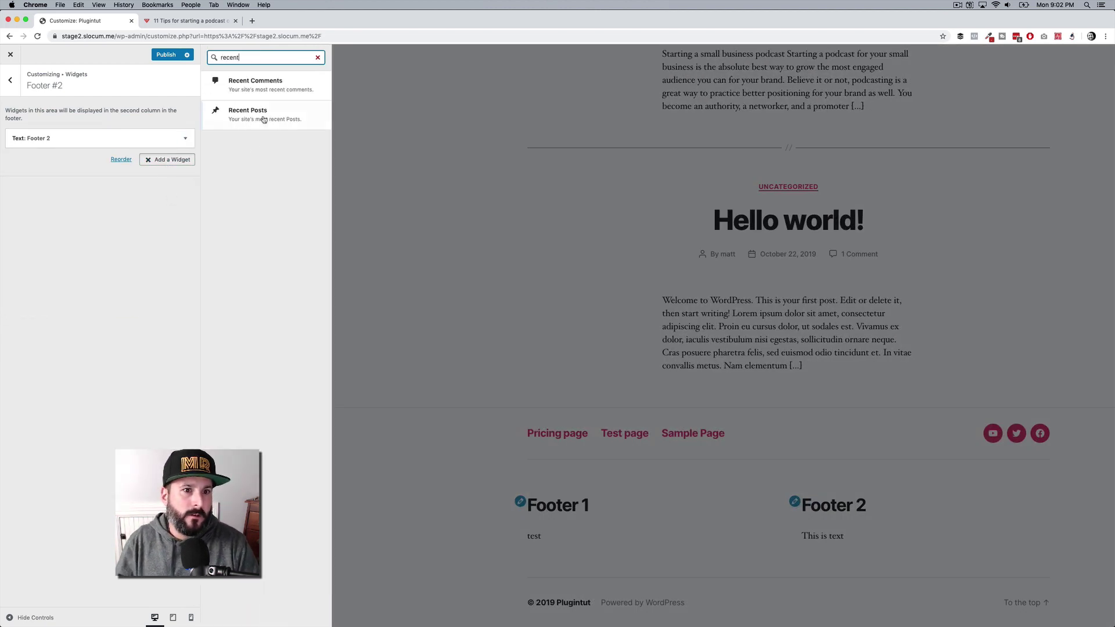
left_click(262, 117)
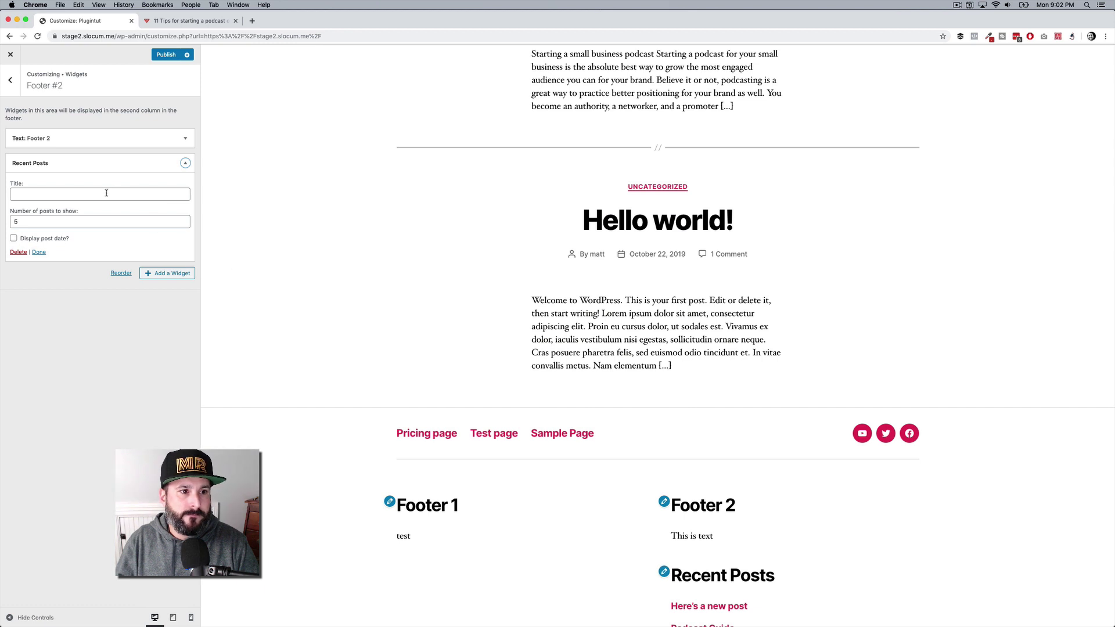
left_click(106, 193)
type("REcen")
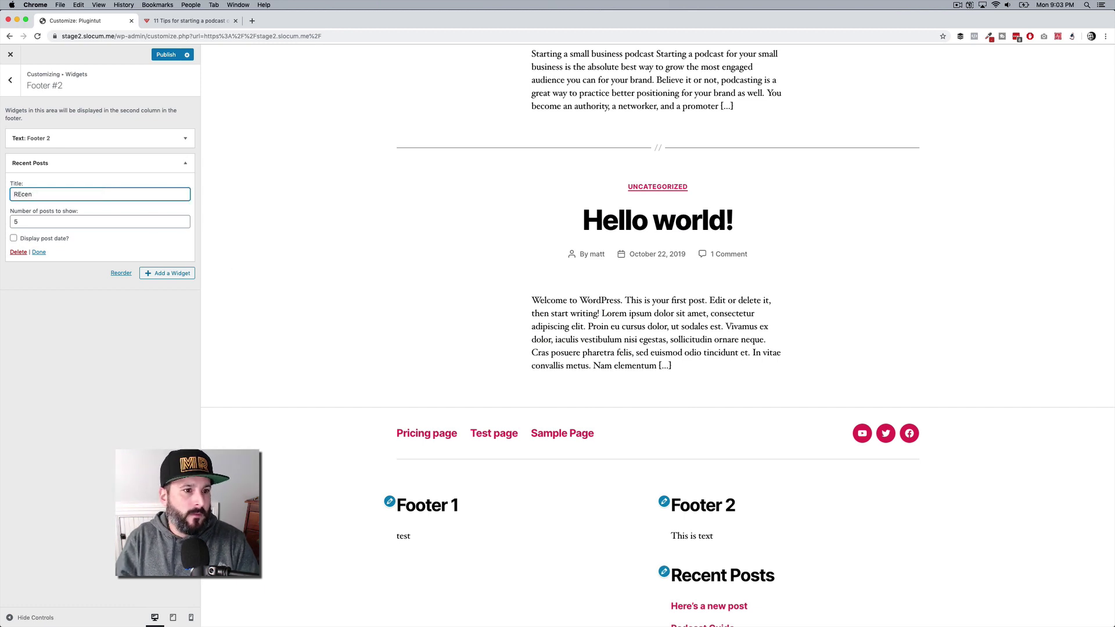
type("t posts")
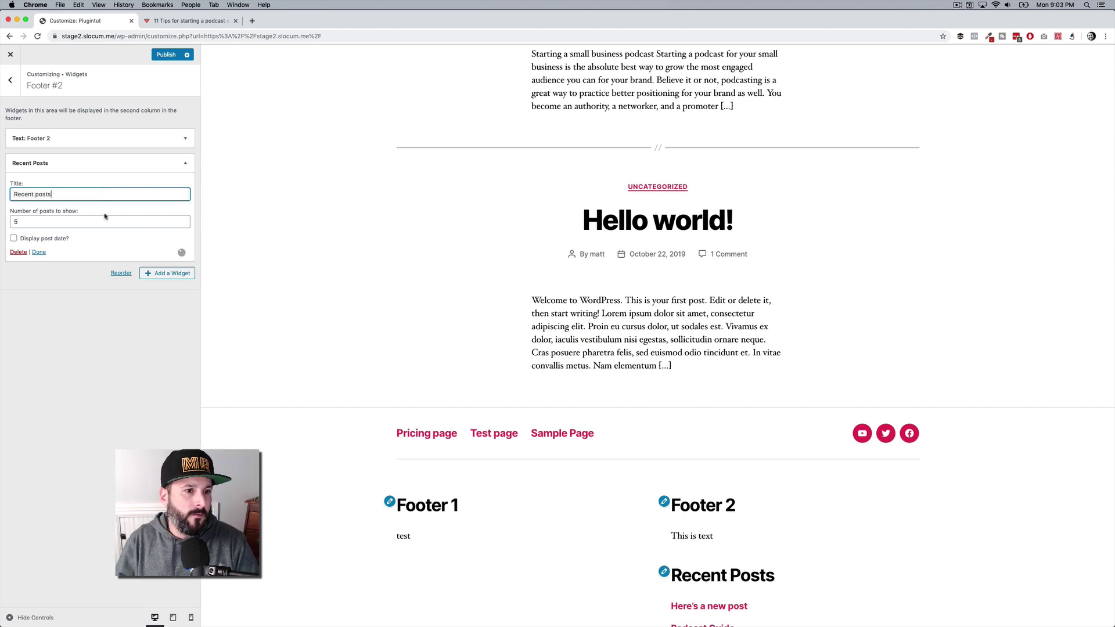
Step: Set the Recent Posts widget to show 3 posts and collapse its settings
left_click(67, 221)
type("3")
double_click(66, 220)
type("3")
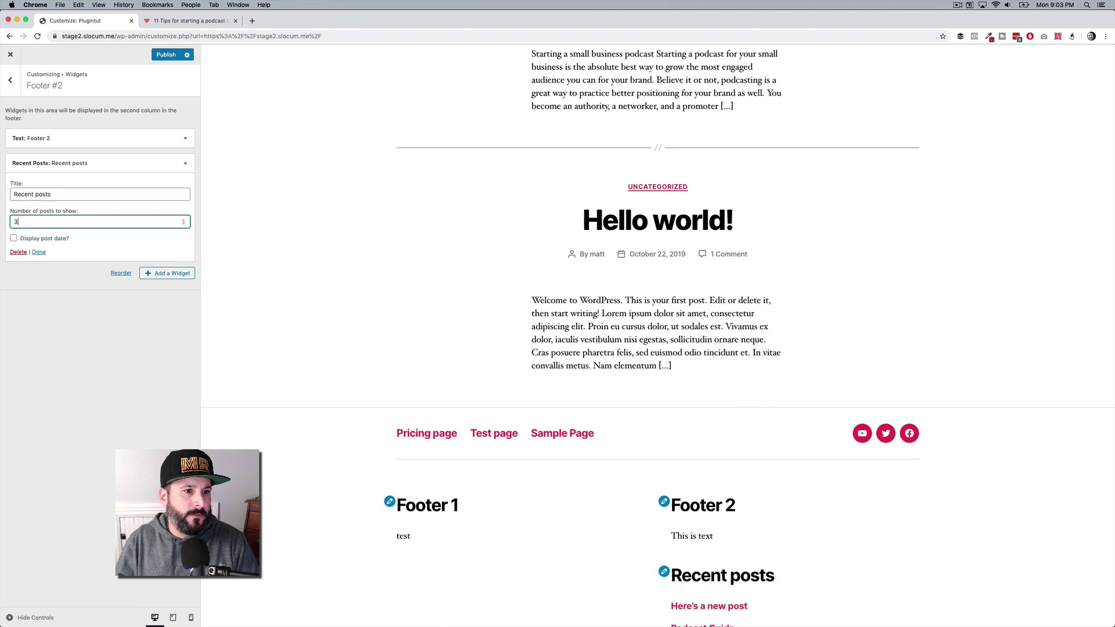
left_click(185, 163)
Step: Move the Recent Posts widget above the Footer 2 text widget and publish the changes
scroll(629, 455, "down", 2)
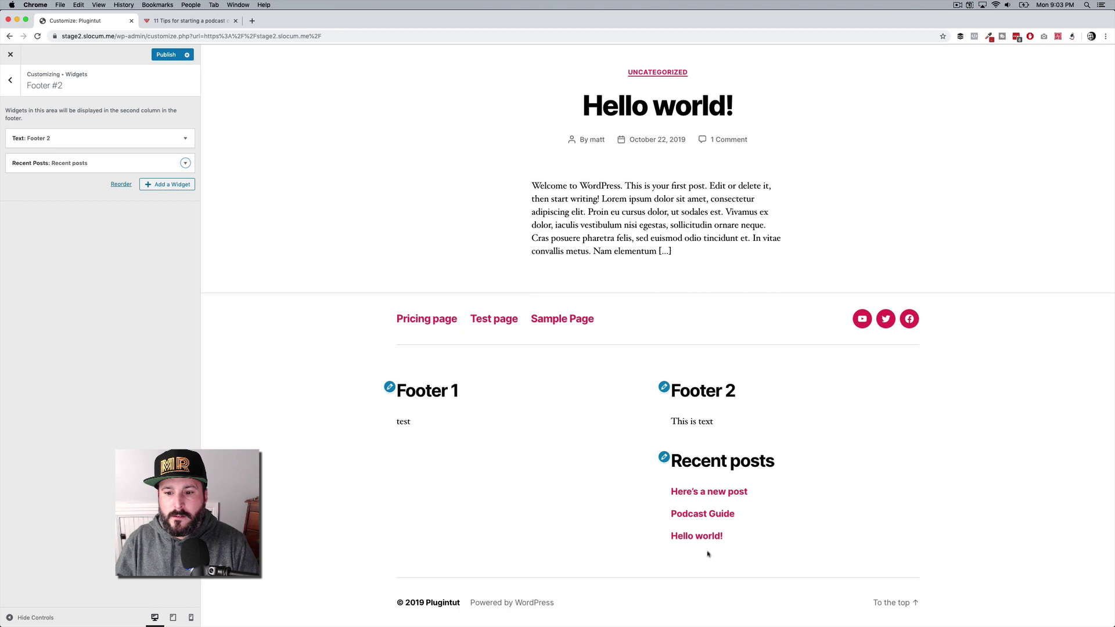
left_click_drag(146, 162, 145, 139)
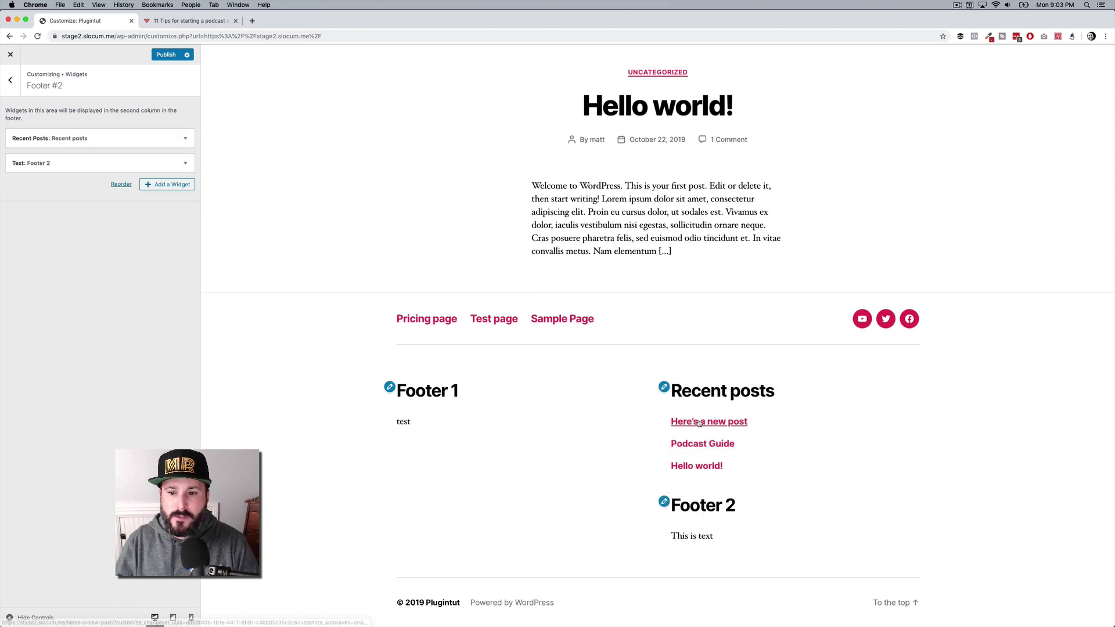
left_click(159, 55)
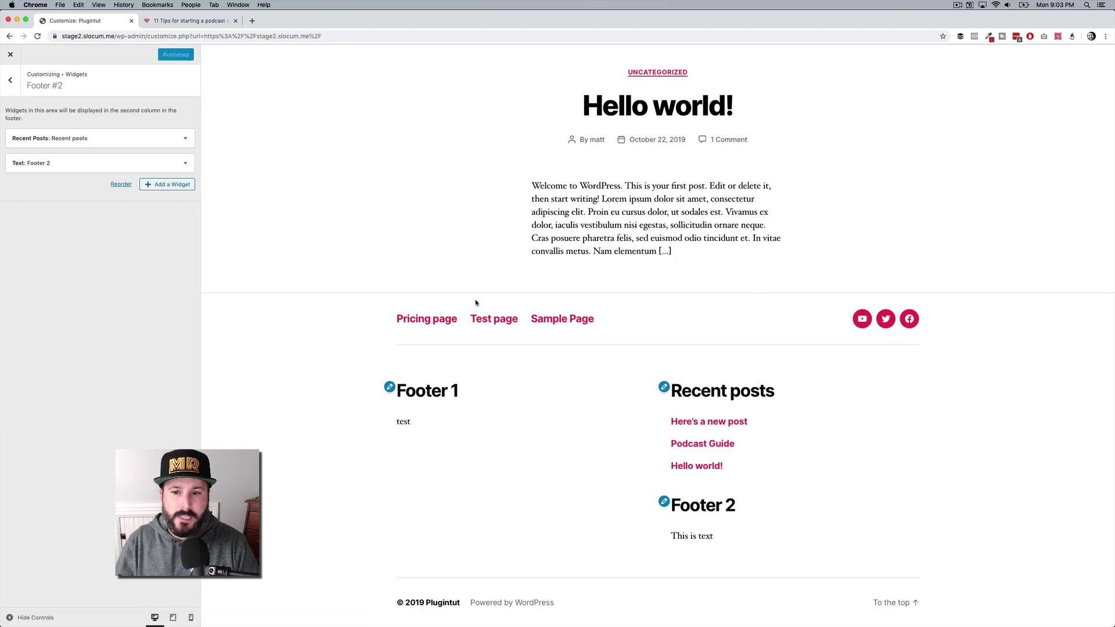
Step: Examine the footer widget columns at the end of the podcast tips article on the southcoast.fm site
left_click(197, 24)
scroll(752, 309, "down", 20)
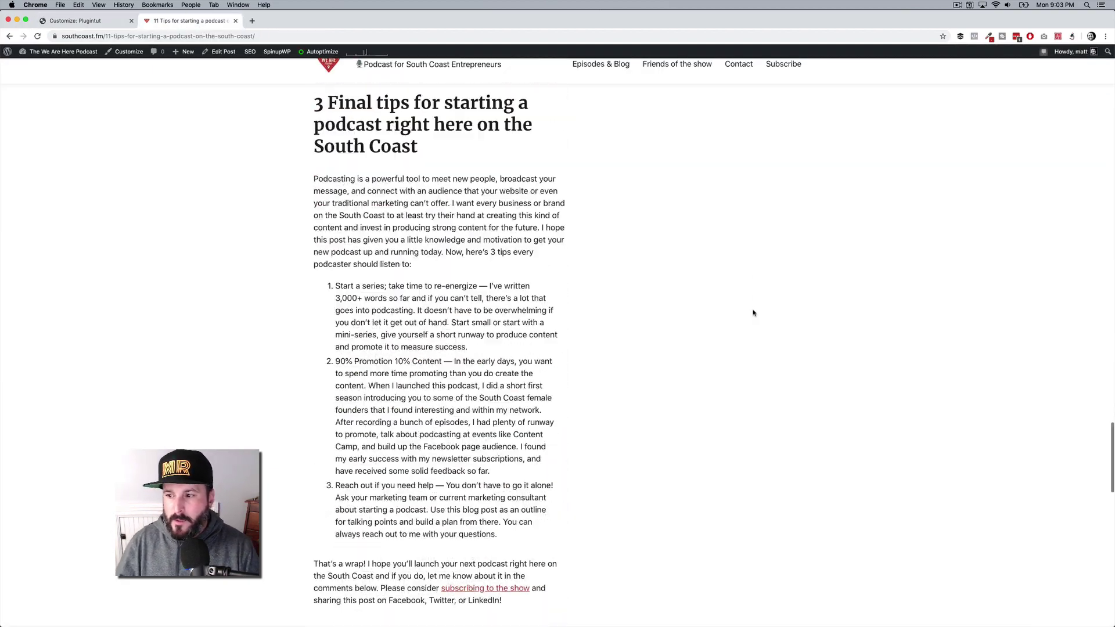
scroll(753, 313, "down", 20)
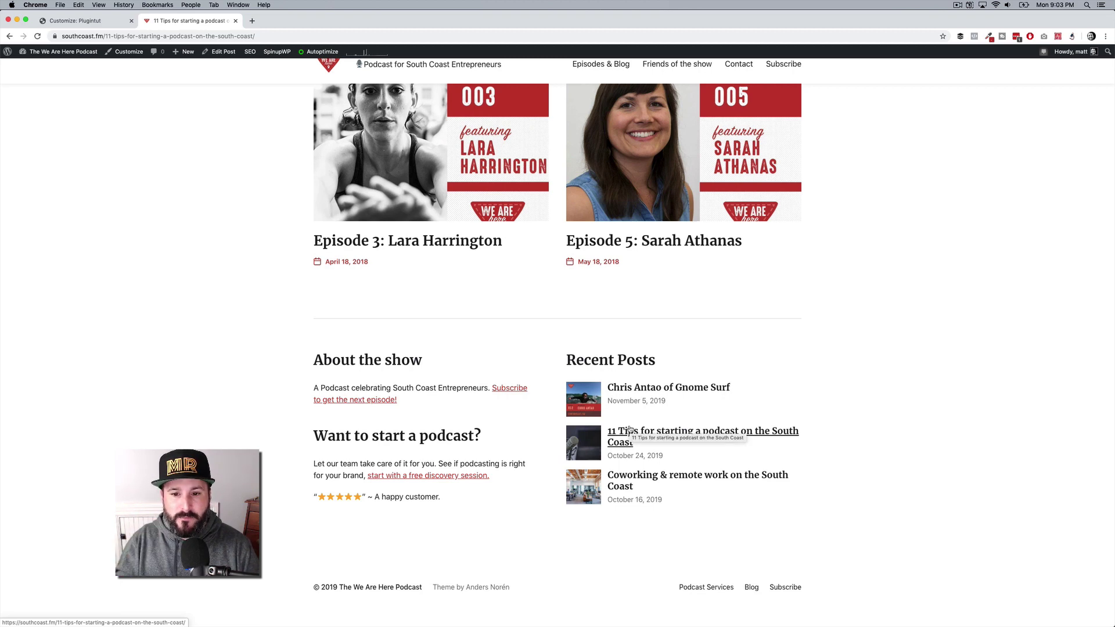
Step: Return to the Customizer, enable the post date display in the Recent Posts widget and publish
left_click(82, 20)
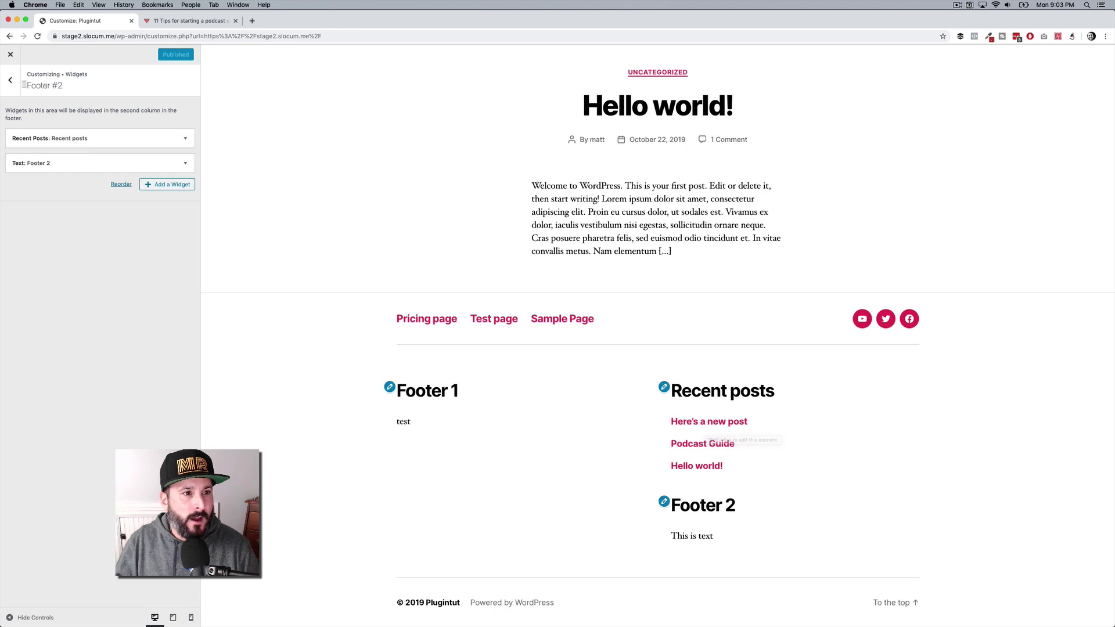
left_click(87, 138)
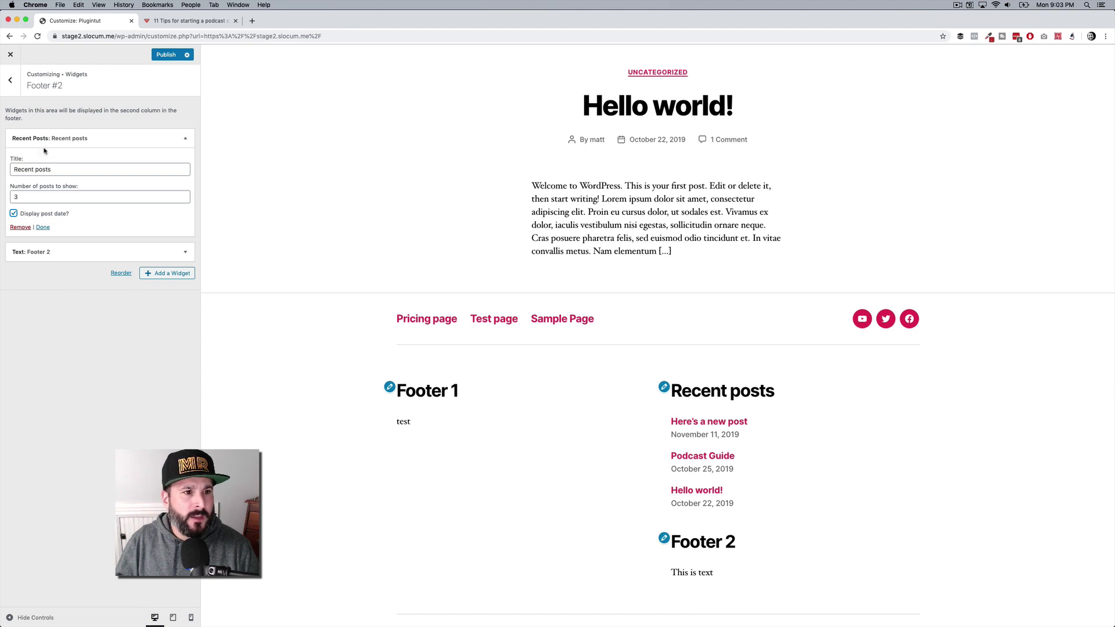
left_click(165, 56)
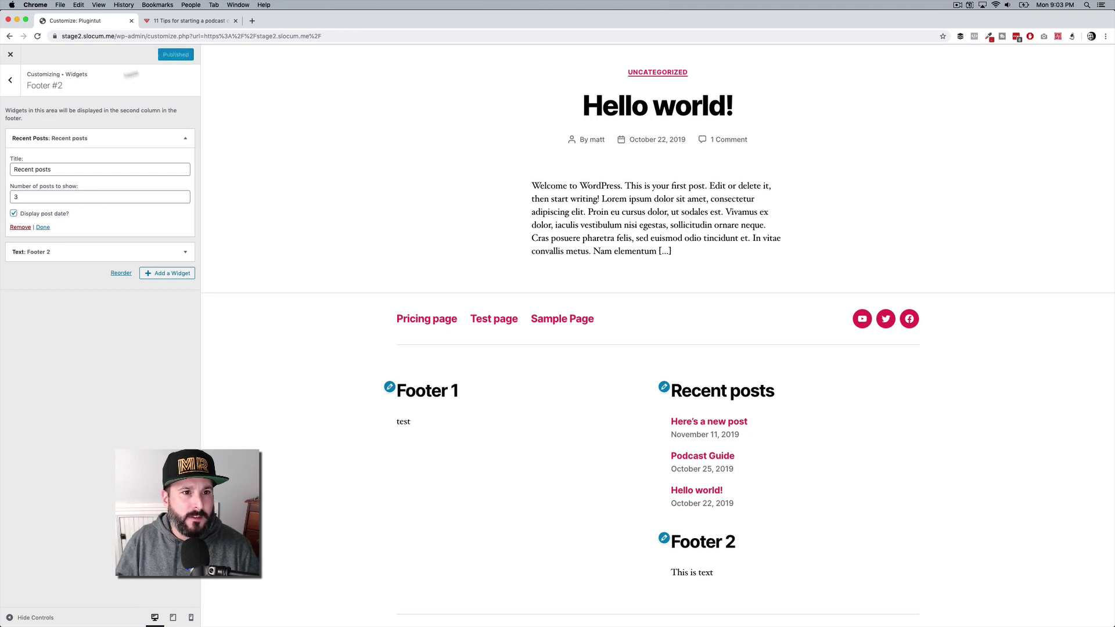
Step: Set the site's homepage to display the static page "Test page" and publish the change
left_click(9, 86)
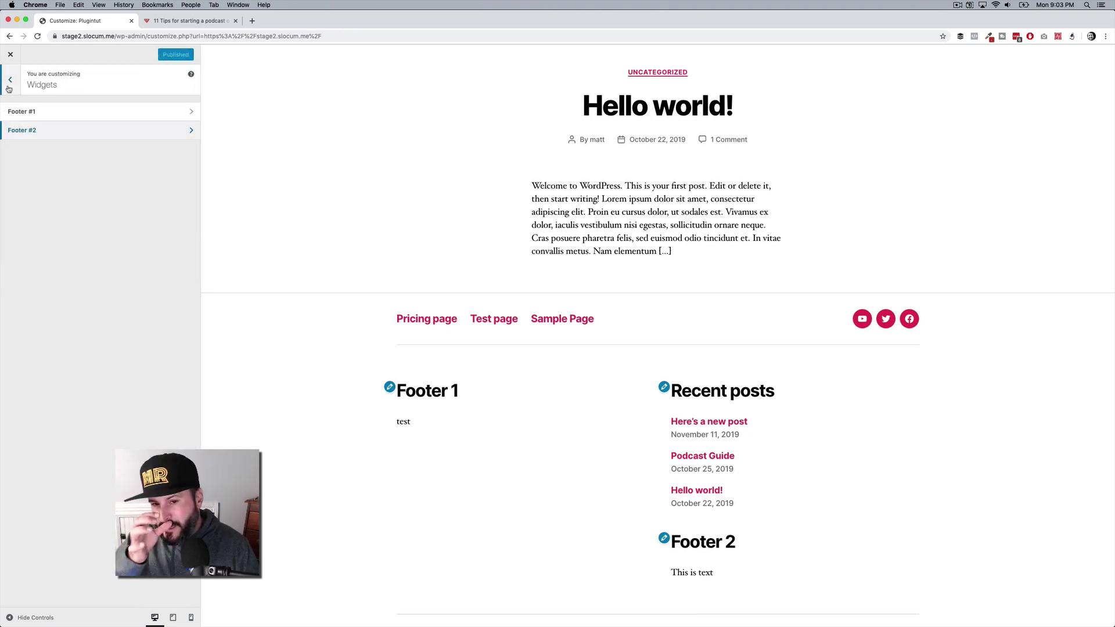
left_click(8, 87)
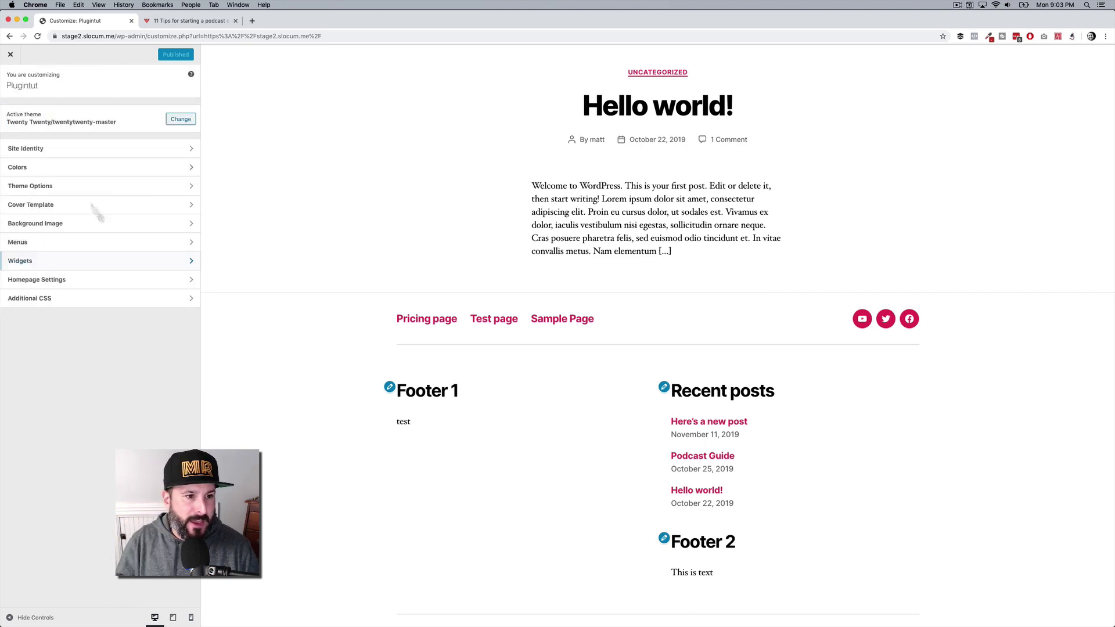
left_click(101, 277)
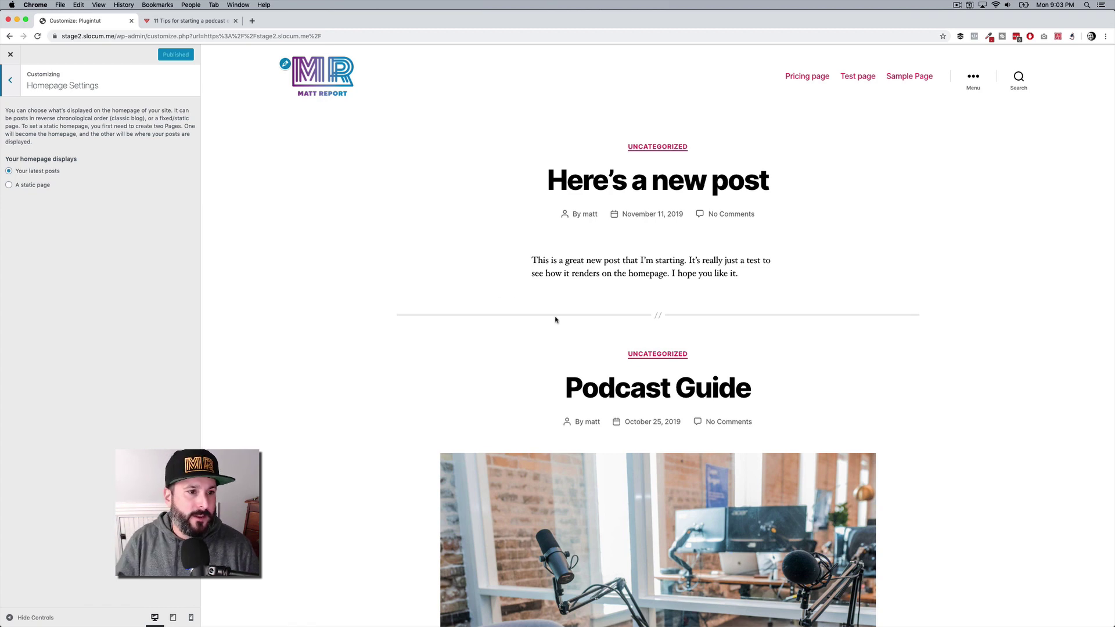
left_click(26, 186)
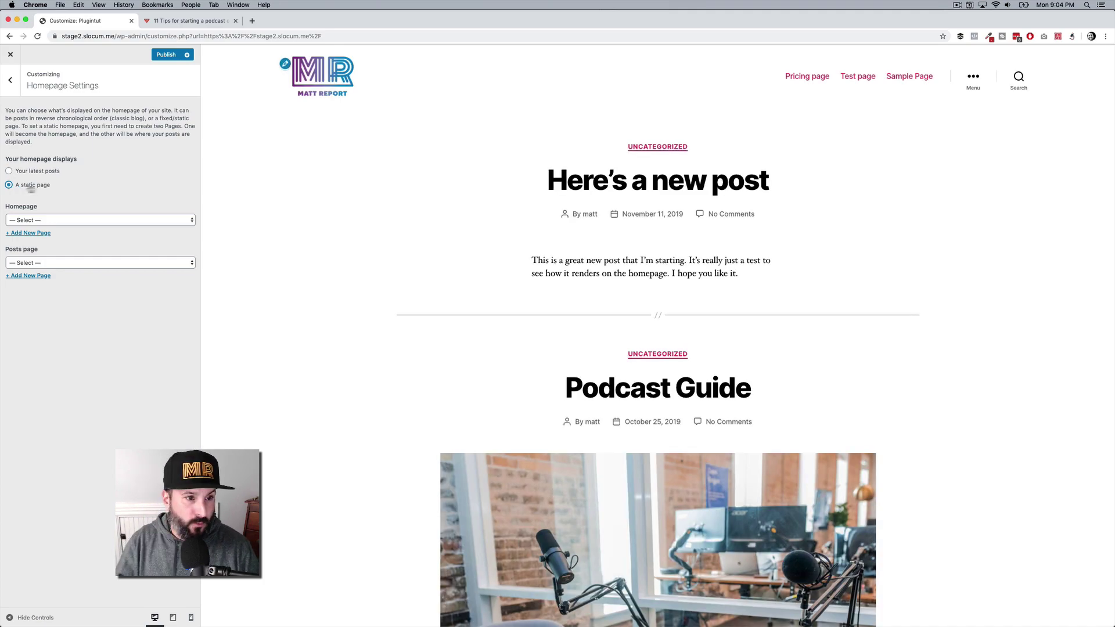
left_click(82, 220)
left_click(78, 242)
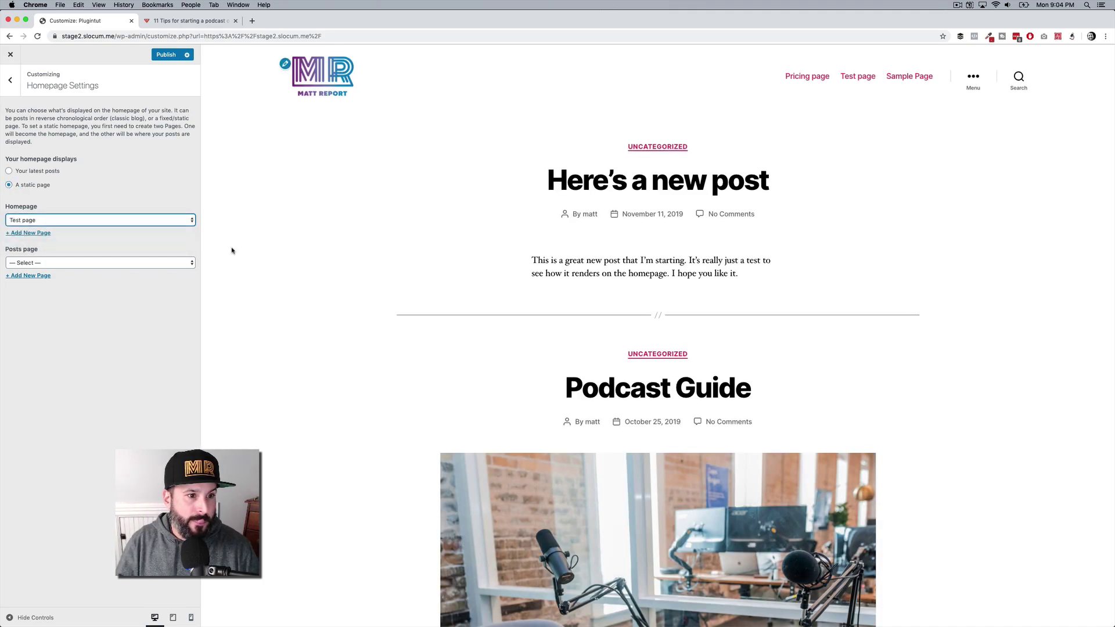
scroll(559, 301, "down", 5)
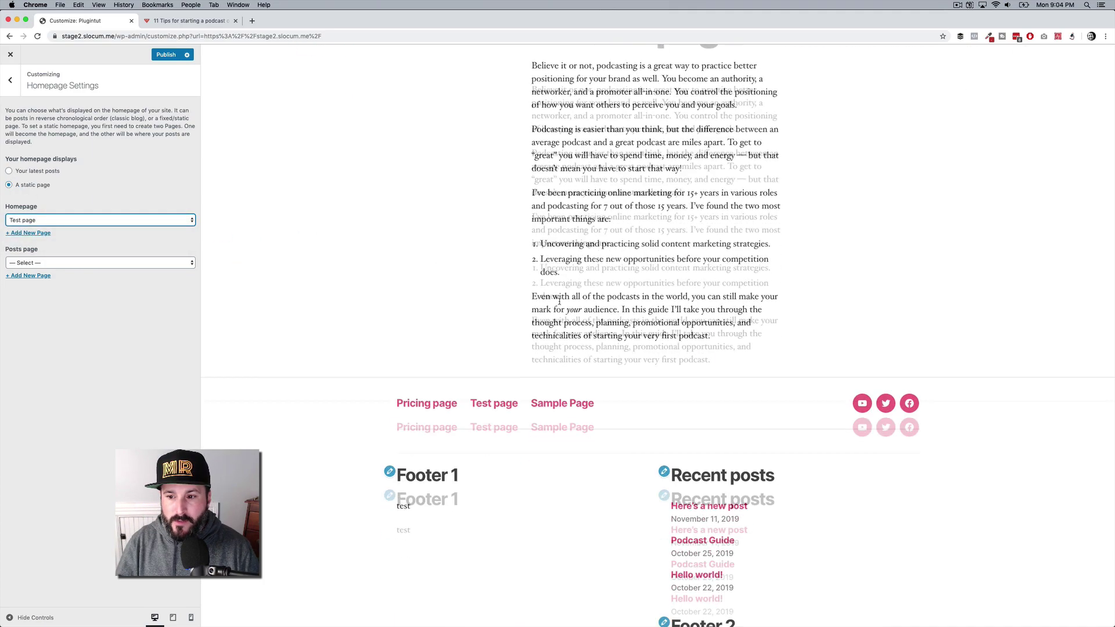
scroll(559, 302, "up", 3)
left_click(157, 56)
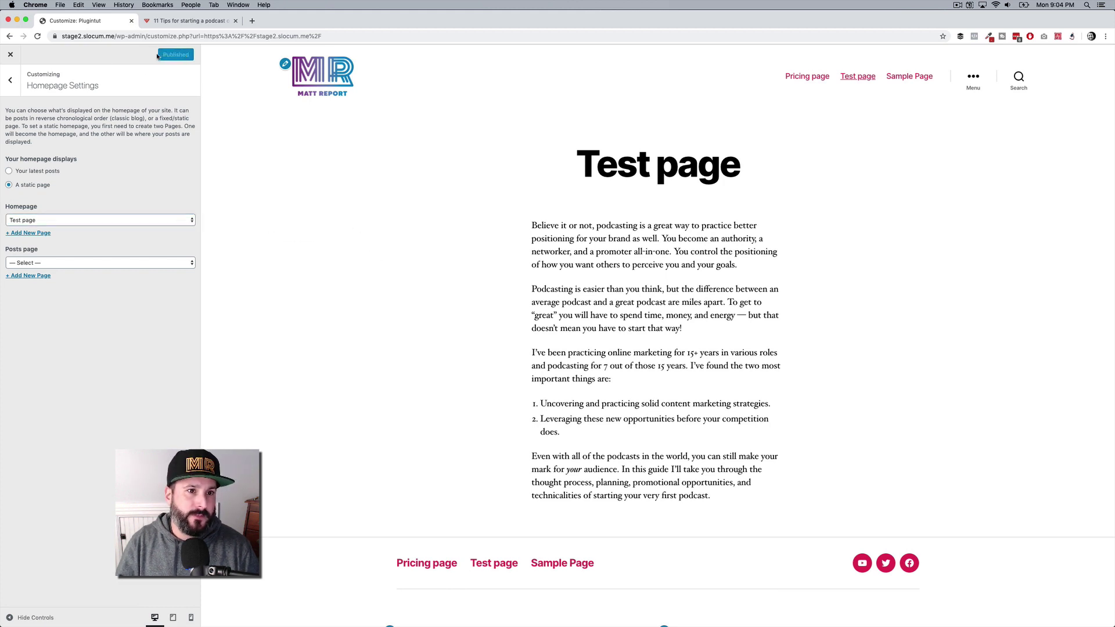
Step: View the Additional CSS section, dismiss its help text and go back to the Customizer's main list
left_click(10, 80)
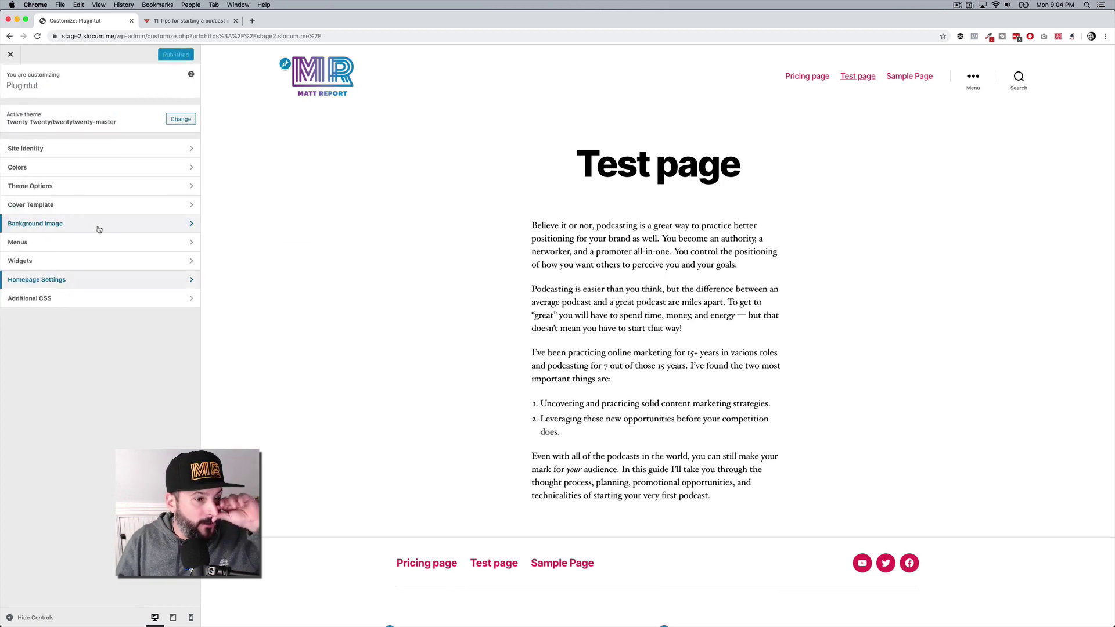
left_click(93, 299)
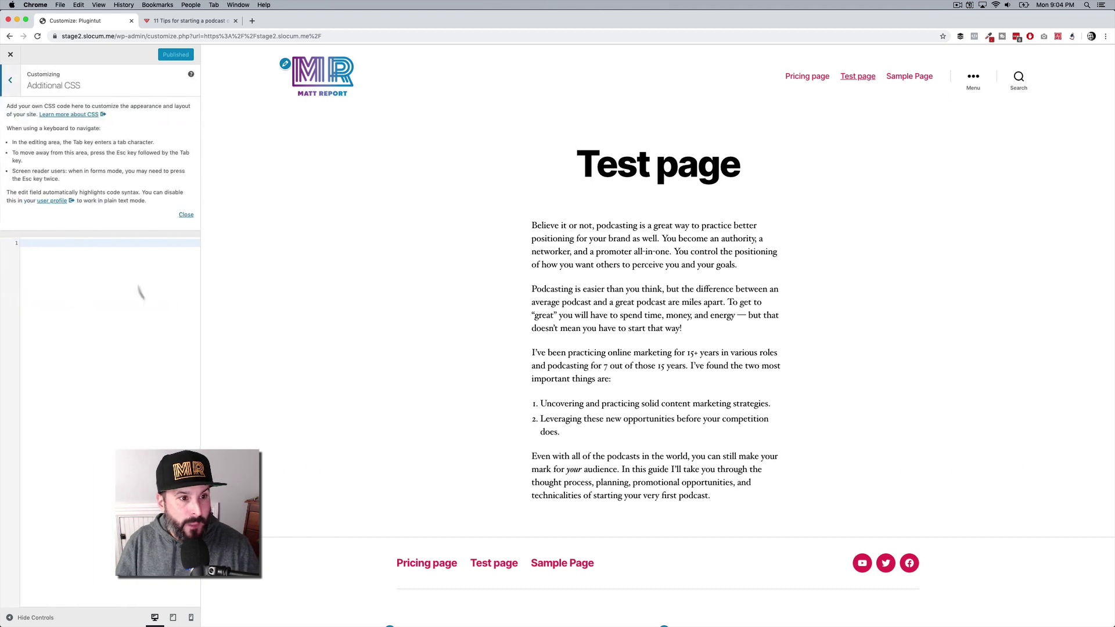
left_click(181, 215)
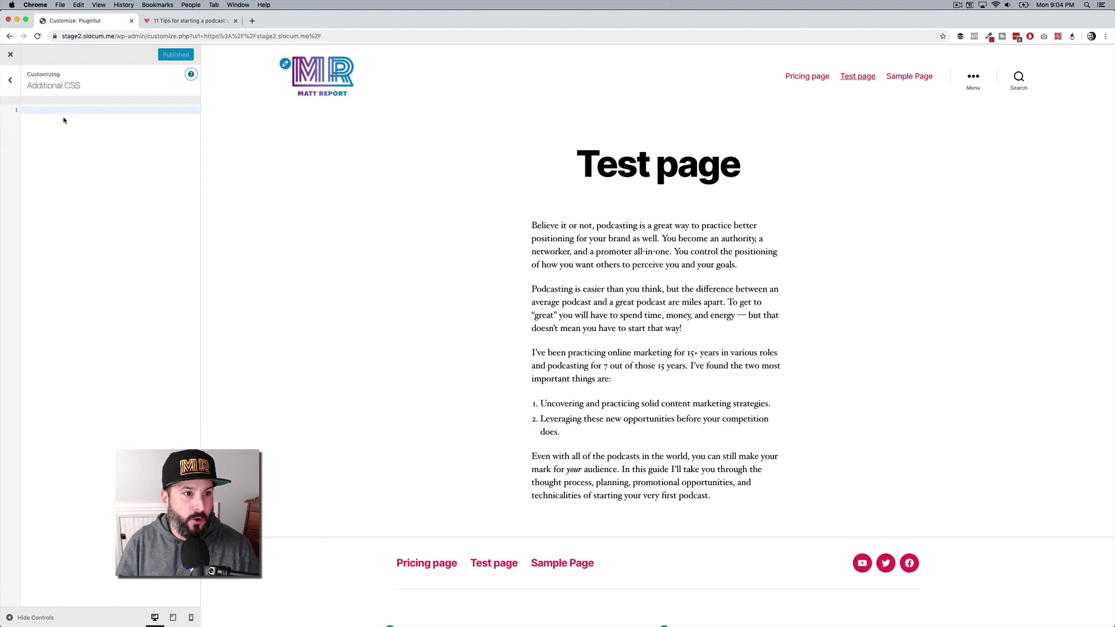
left_click(10, 80)
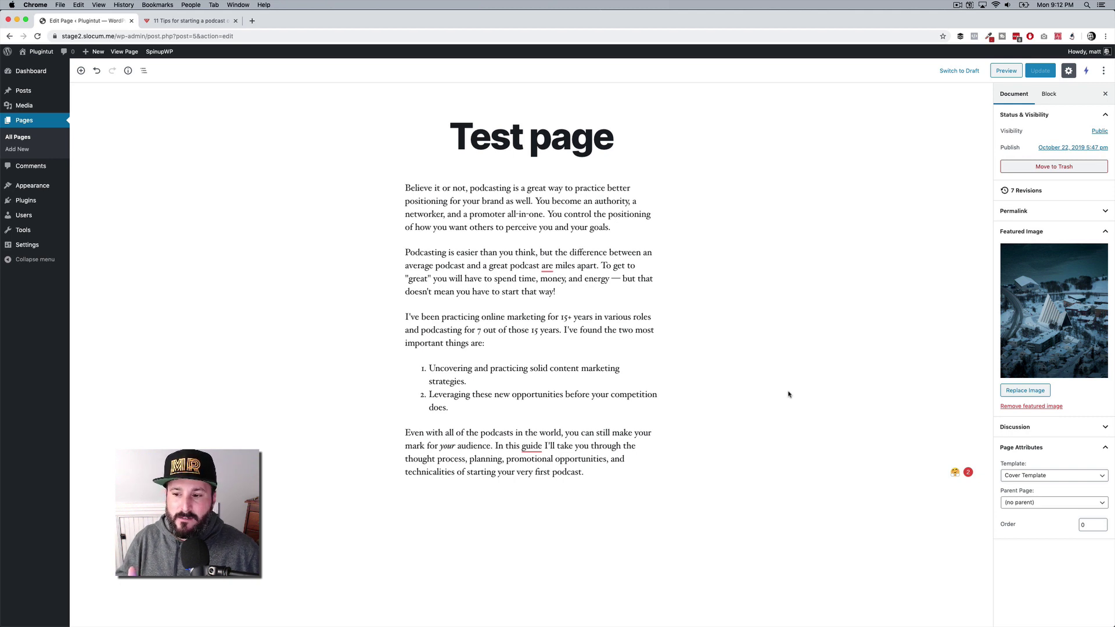
Step: Change the page template of "Test page" to Default template and update the page
left_click(1023, 477)
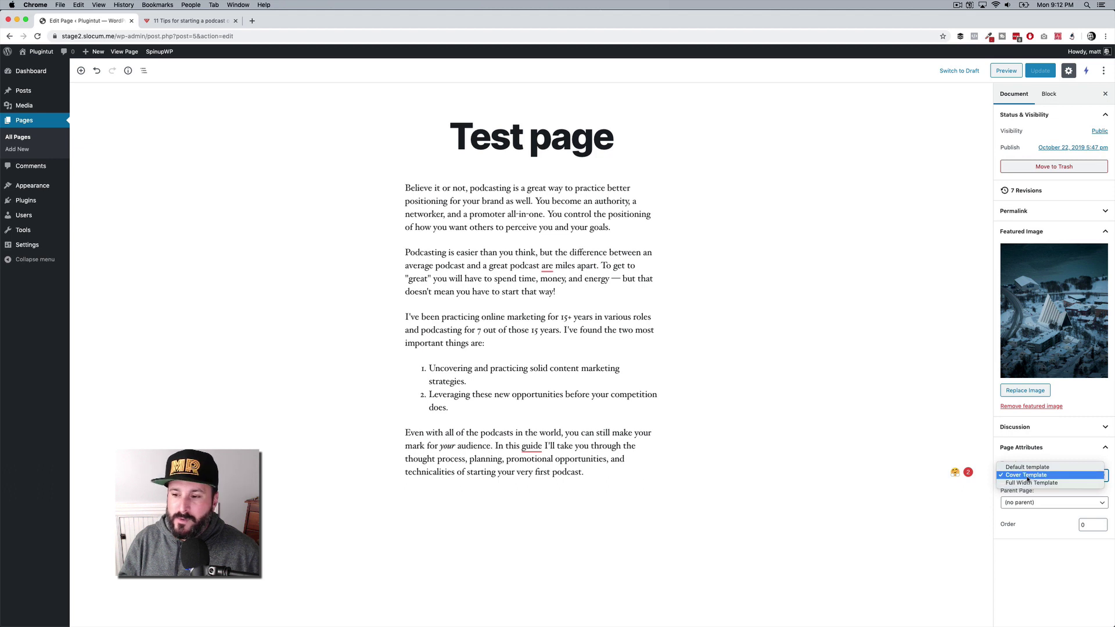
left_click(1040, 469)
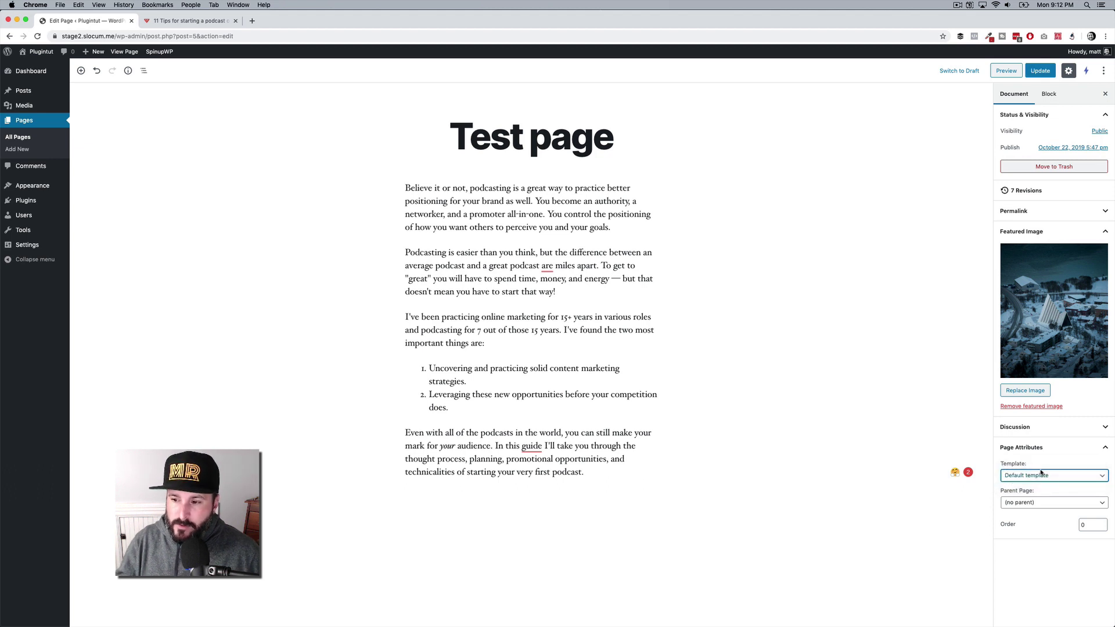
left_click(1039, 71)
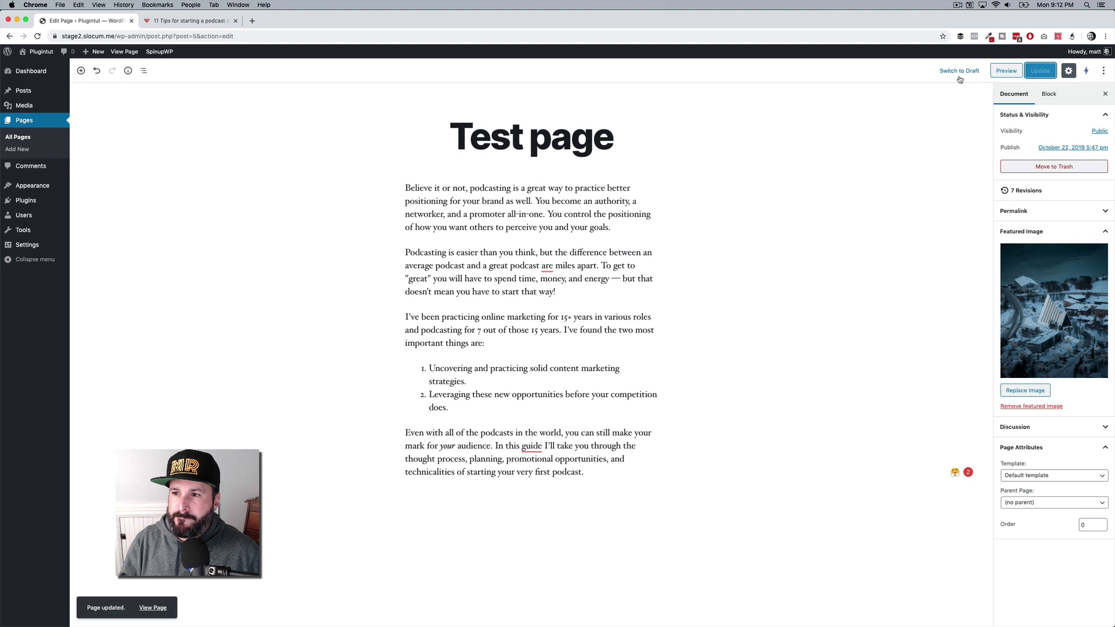
Step: Preview "Test page" with the Default template and look over its title, featured image and body text
left_click(1007, 71)
scroll(439, 263, "down", 10)
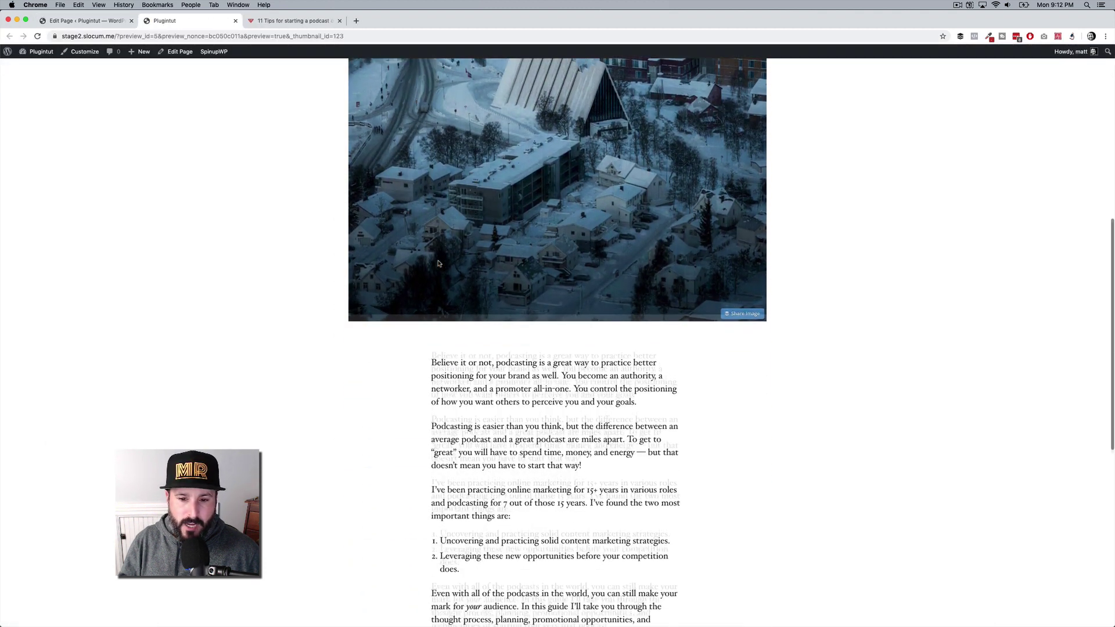
scroll(459, 347, "up", 15)
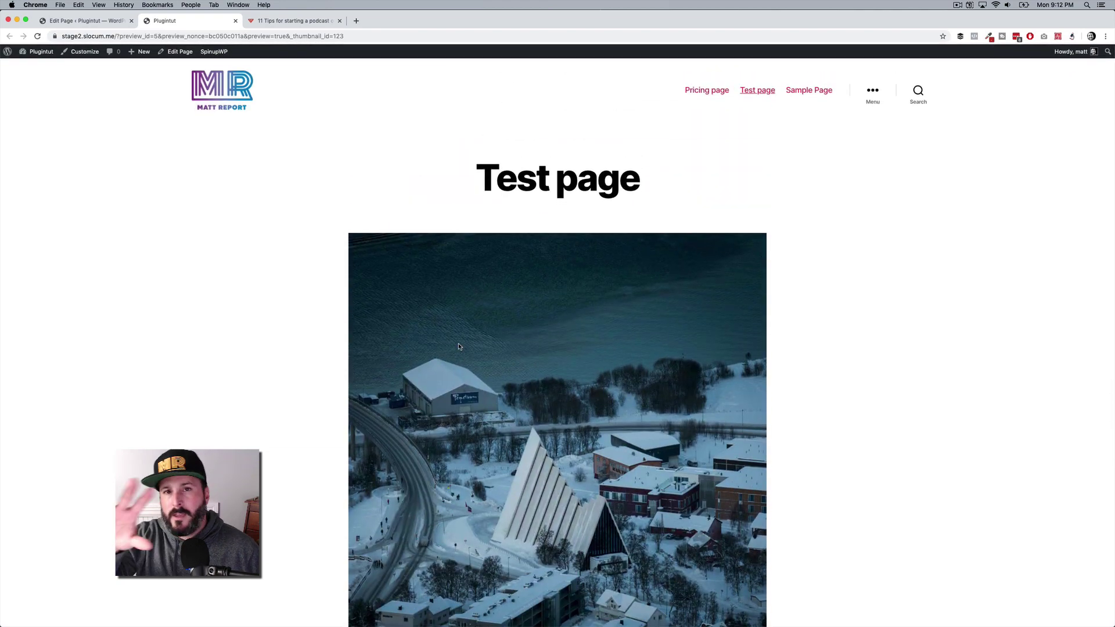
scroll(459, 346, "down", 10)
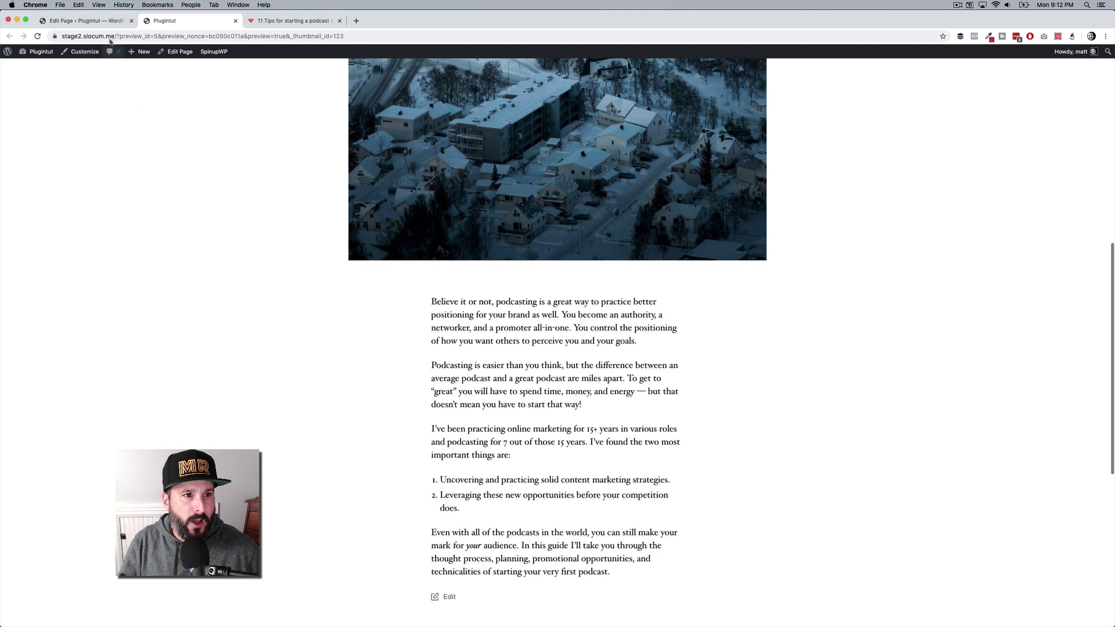
Step: Return to the "Test page" editor, change the page template to Cover Template and update the page
left_click(99, 20)
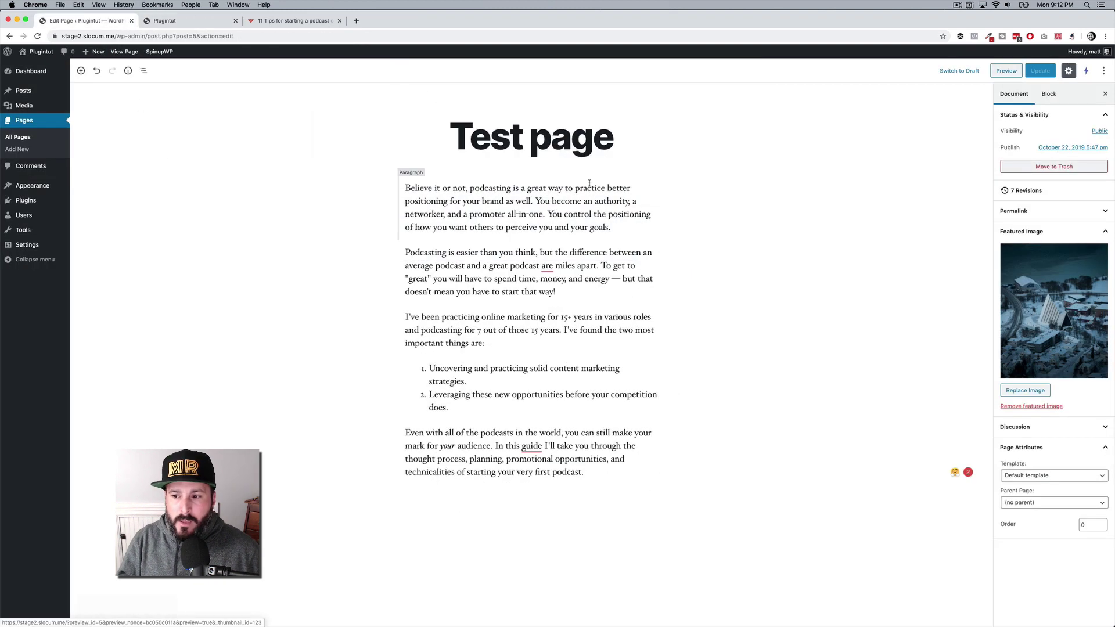
left_click(1037, 475)
left_click(1044, 484)
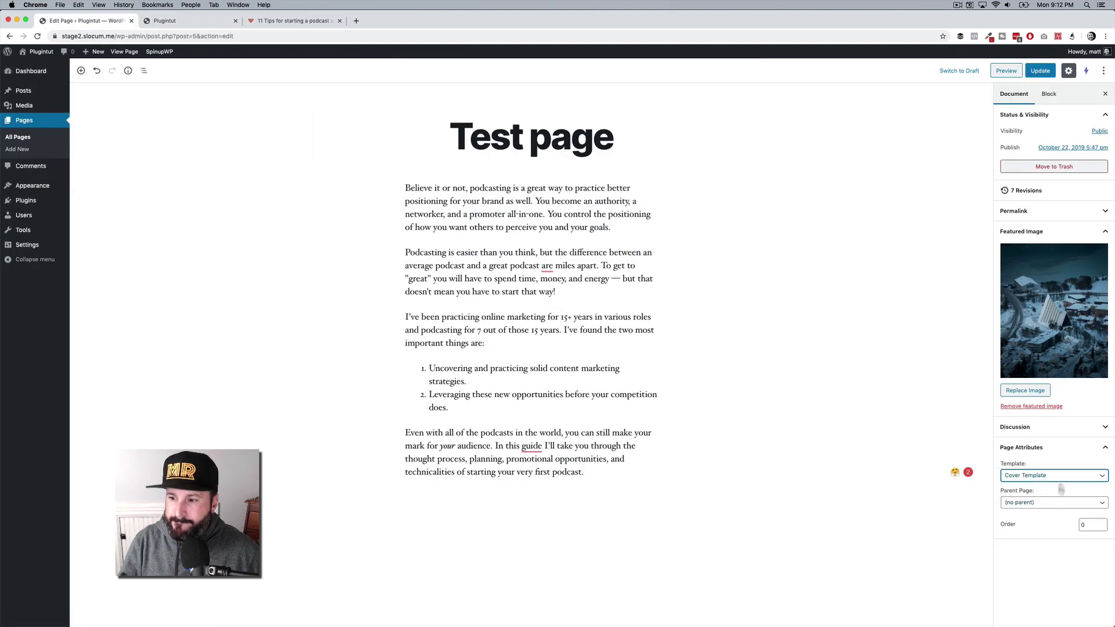
left_click(1040, 70)
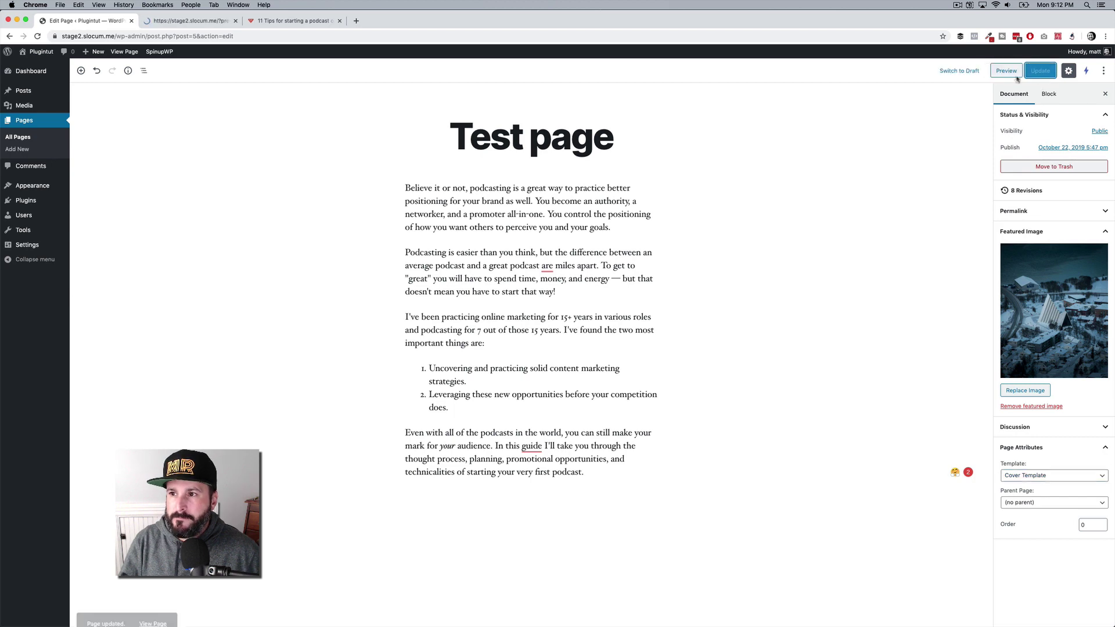
Step: Preview "Test page" with the Cover Template, jump from the cover to the content and close the preview
left_click(1007, 70)
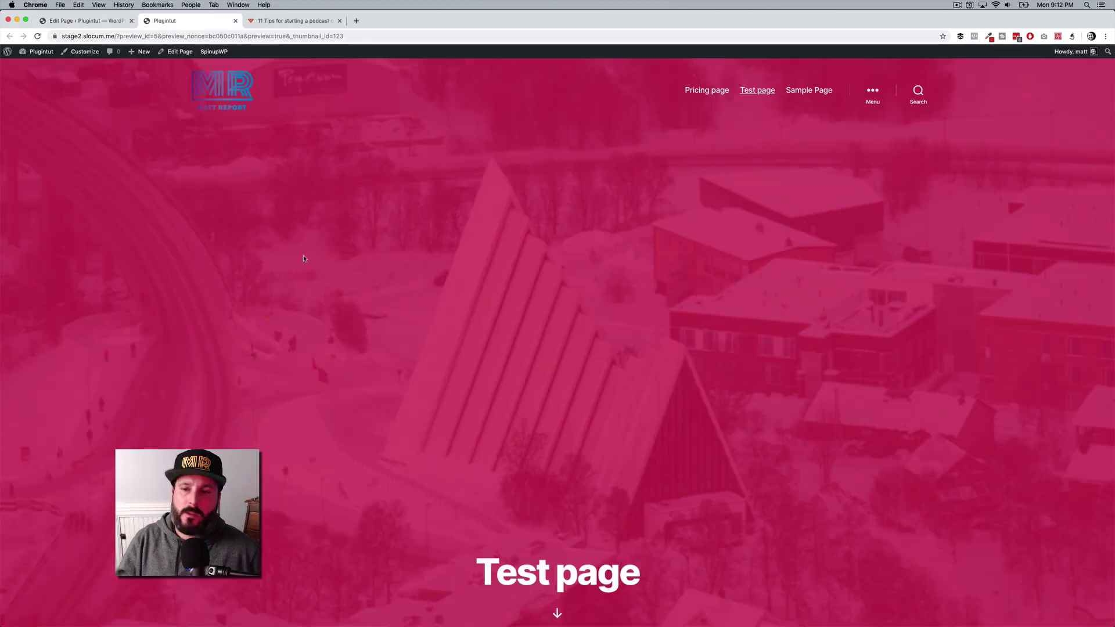
scroll(329, 321, "down", 3)
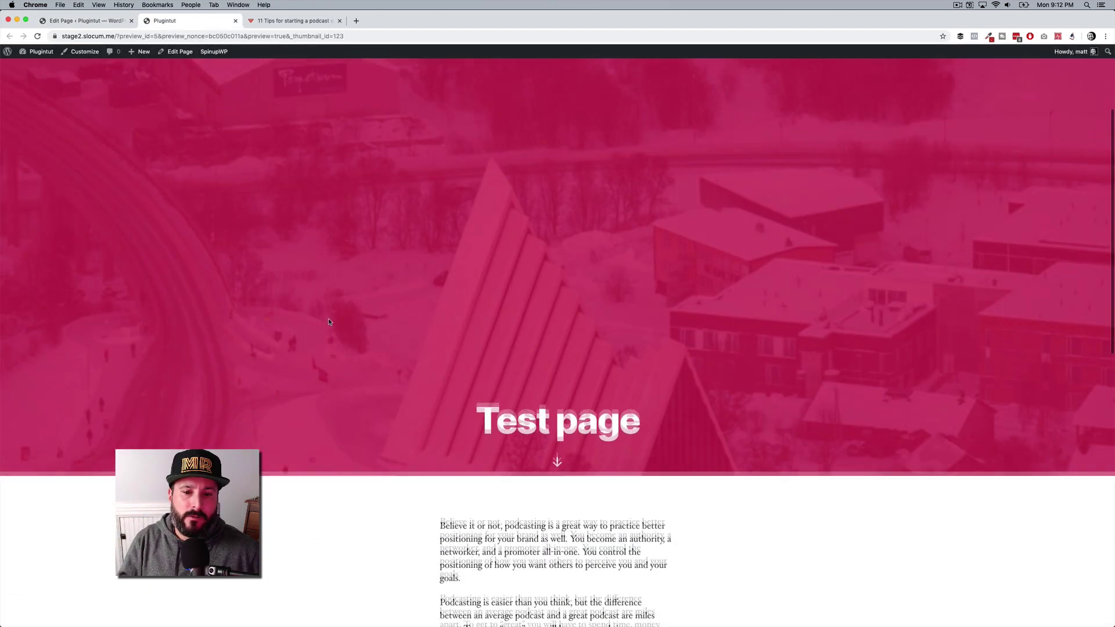
scroll(328, 322, "up", 3)
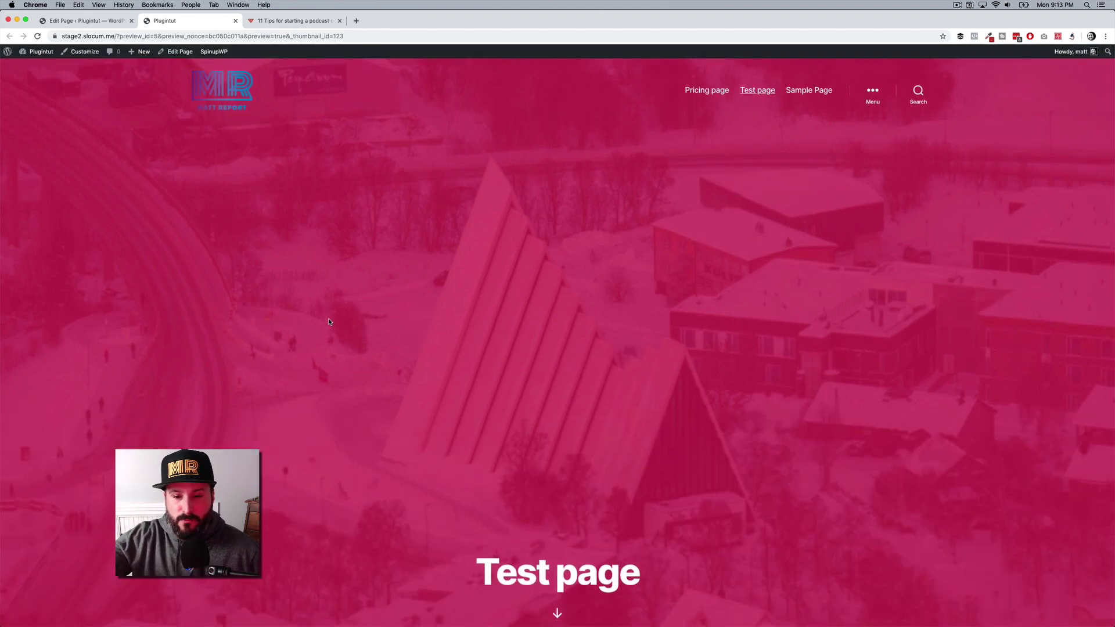
scroll(528, 535, "down", 2)
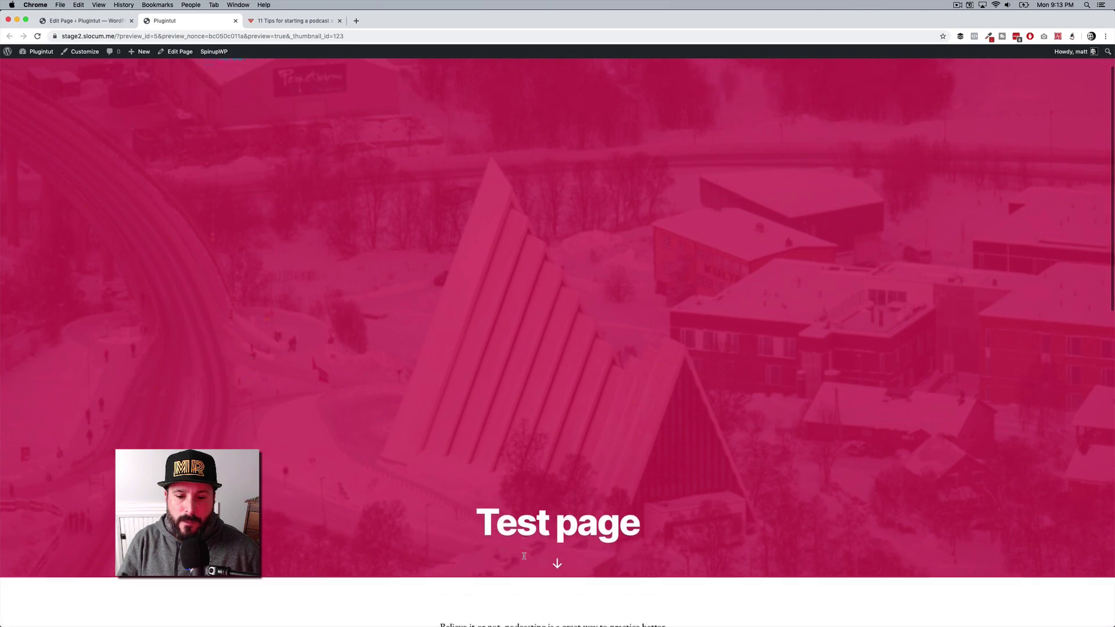
left_click(558, 539)
scroll(559, 538, "up", 5)
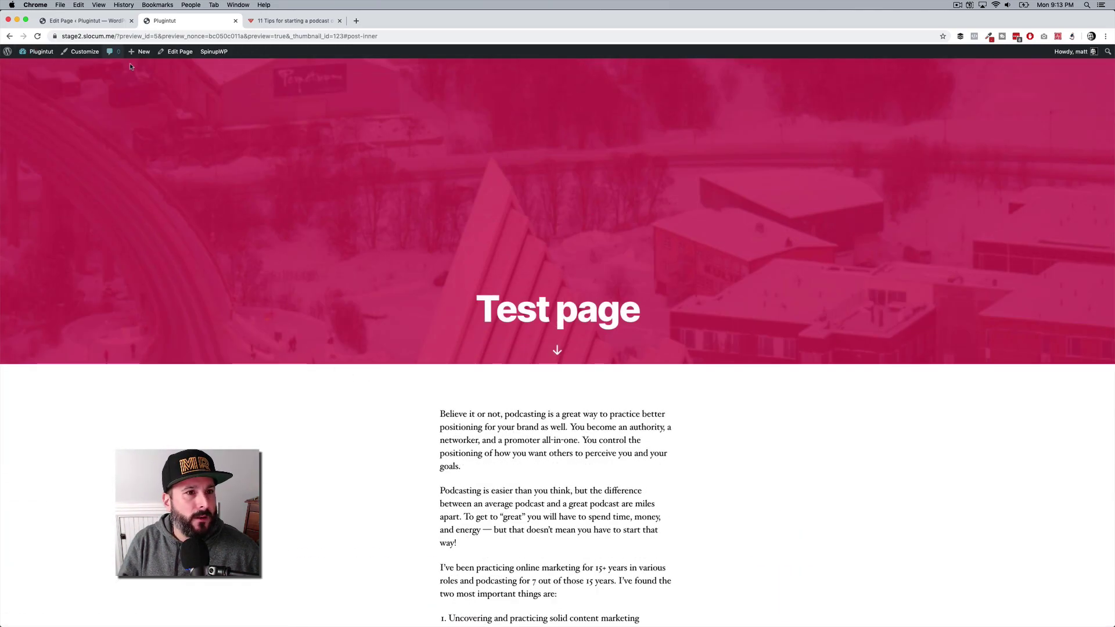
left_click(236, 21)
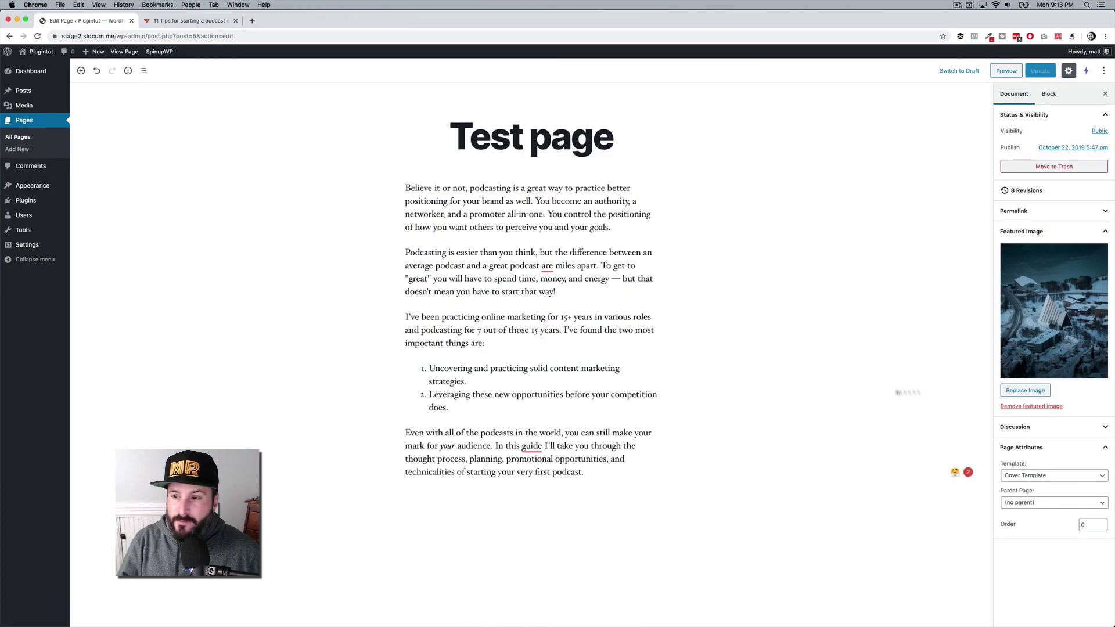
Step: Change the page template of "Test page" to Full Width Template and update the page
left_click(1040, 475)
left_click(1034, 487)
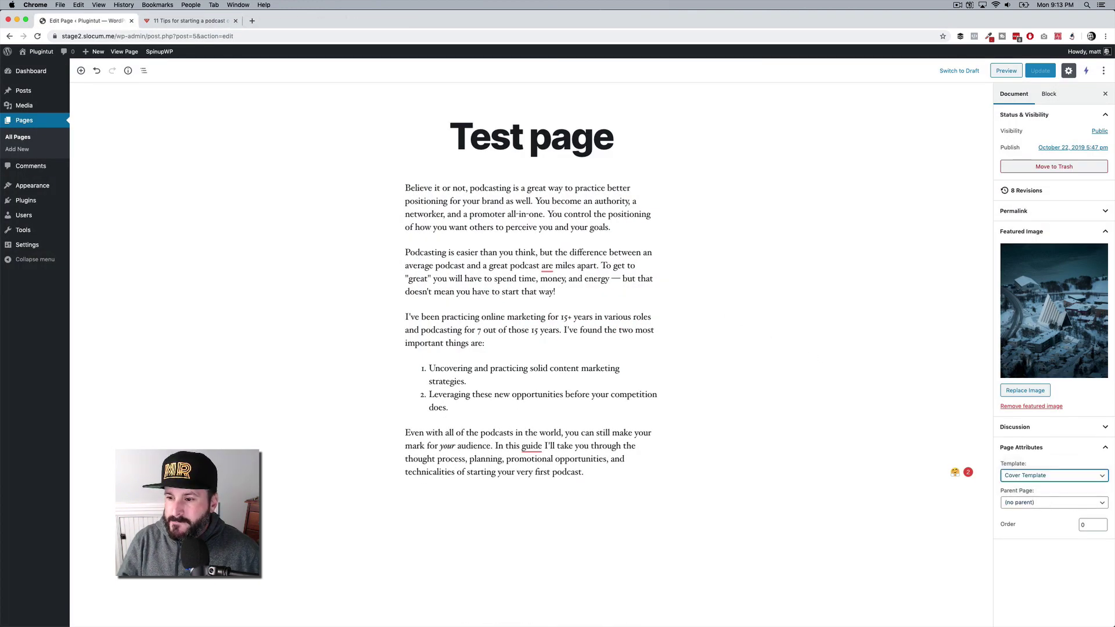
left_click(1033, 72)
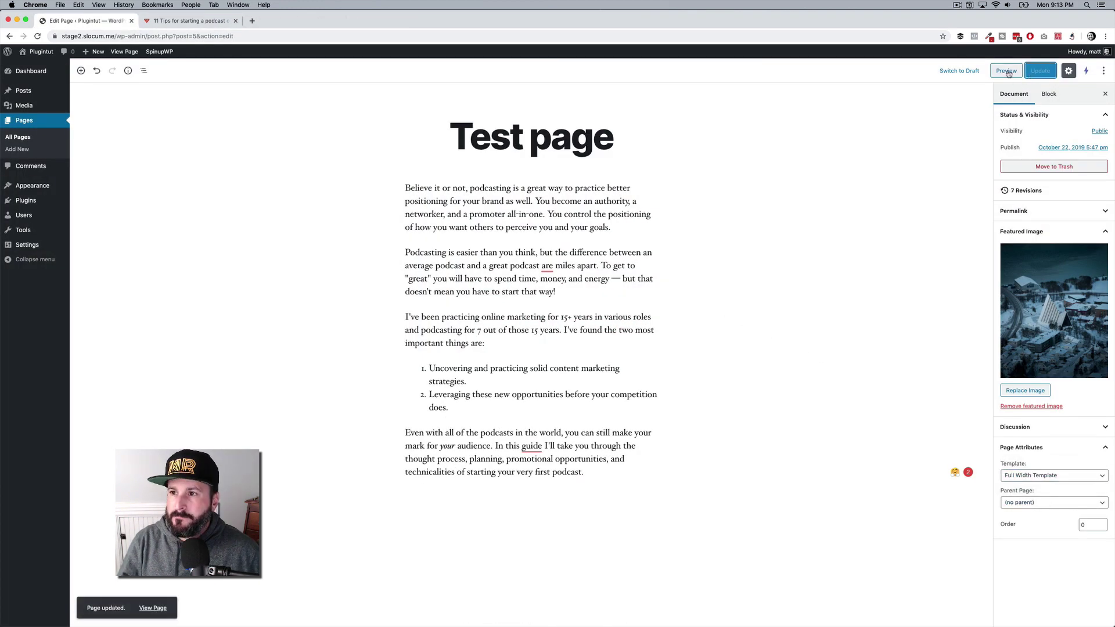
Step: Preview "Test page" with the Full Width Template and examine the featured image and text width
left_click(1007, 70)
scroll(309, 269, "down", 10)
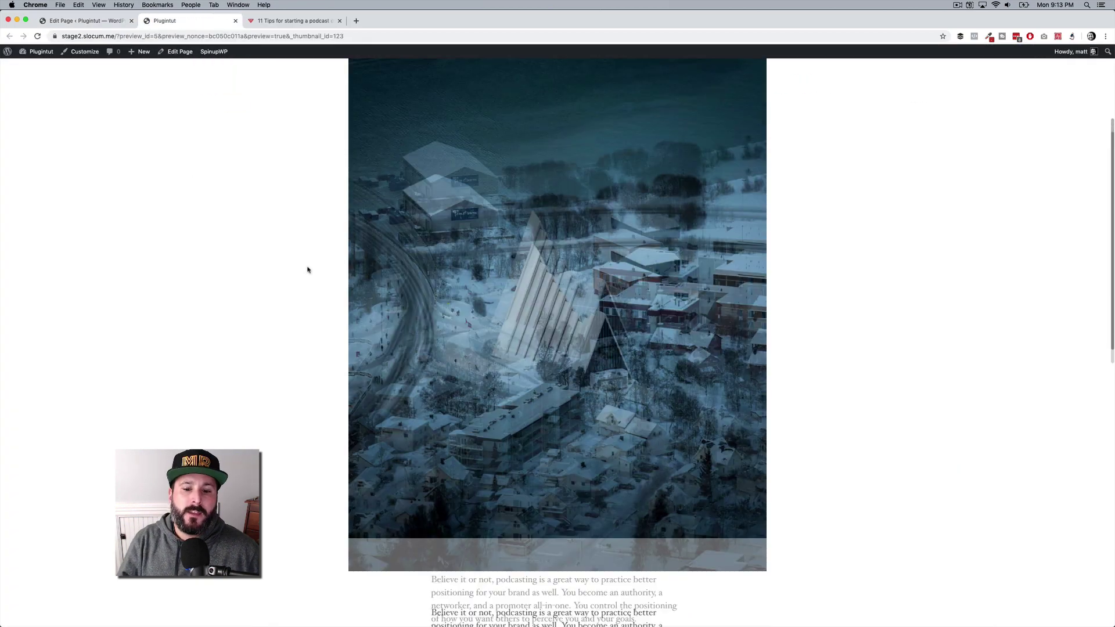
scroll(307, 270, "down", 2)
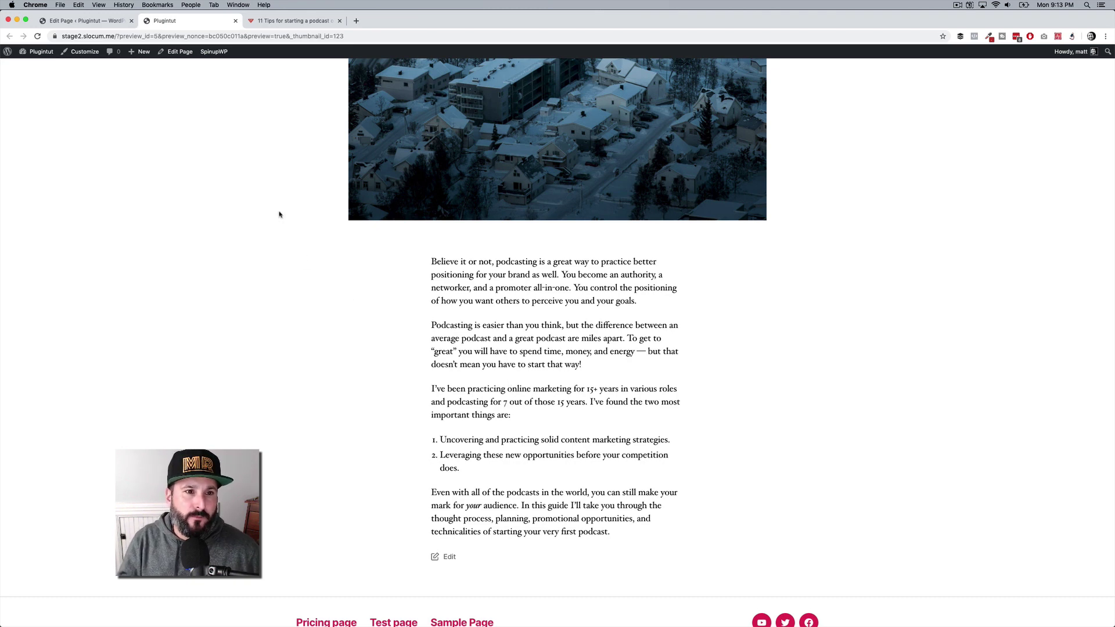
Step: Switch to the "11 Tips for starting a podcast on the South Coast" post and view its cover header
left_click(286, 27)
scroll(375, 211, "up", 10)
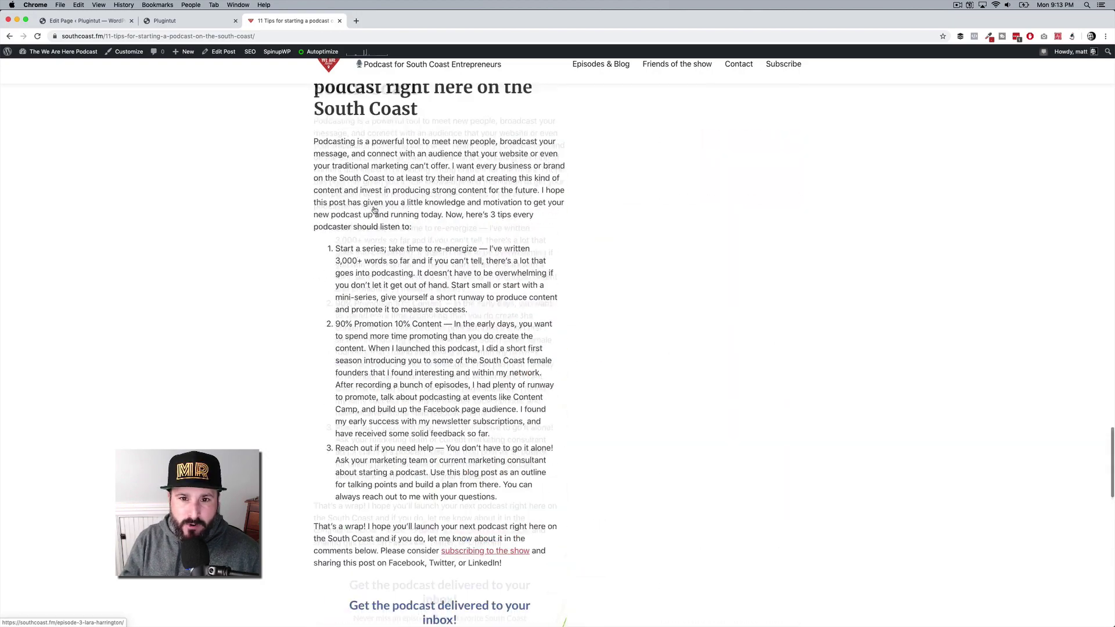
scroll(375, 210, "up", 20)
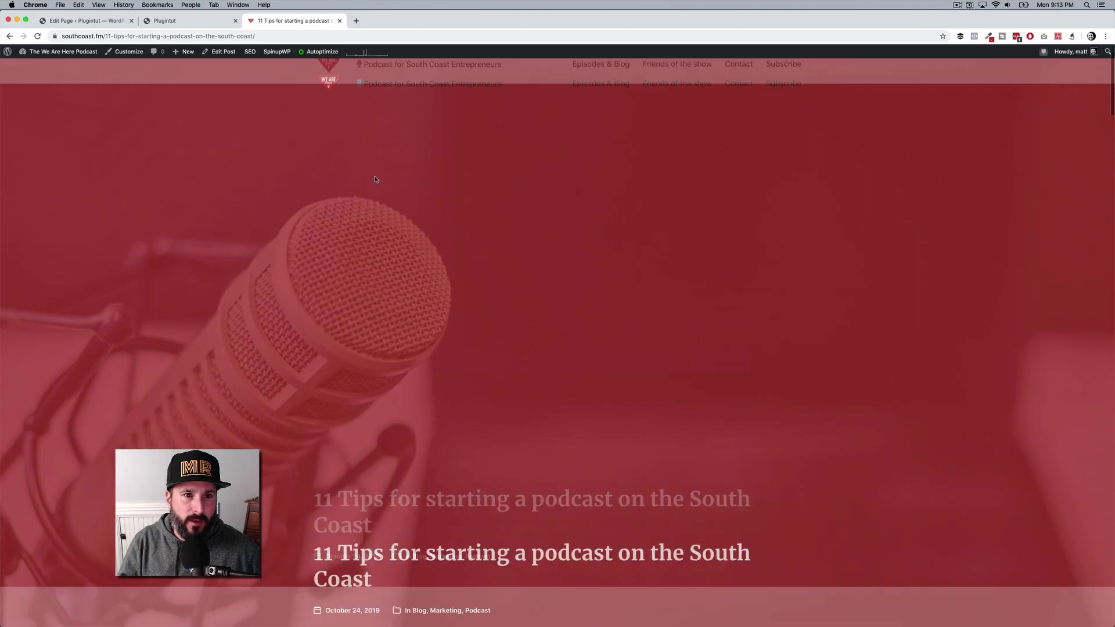
scroll(375, 180, "up", 2)
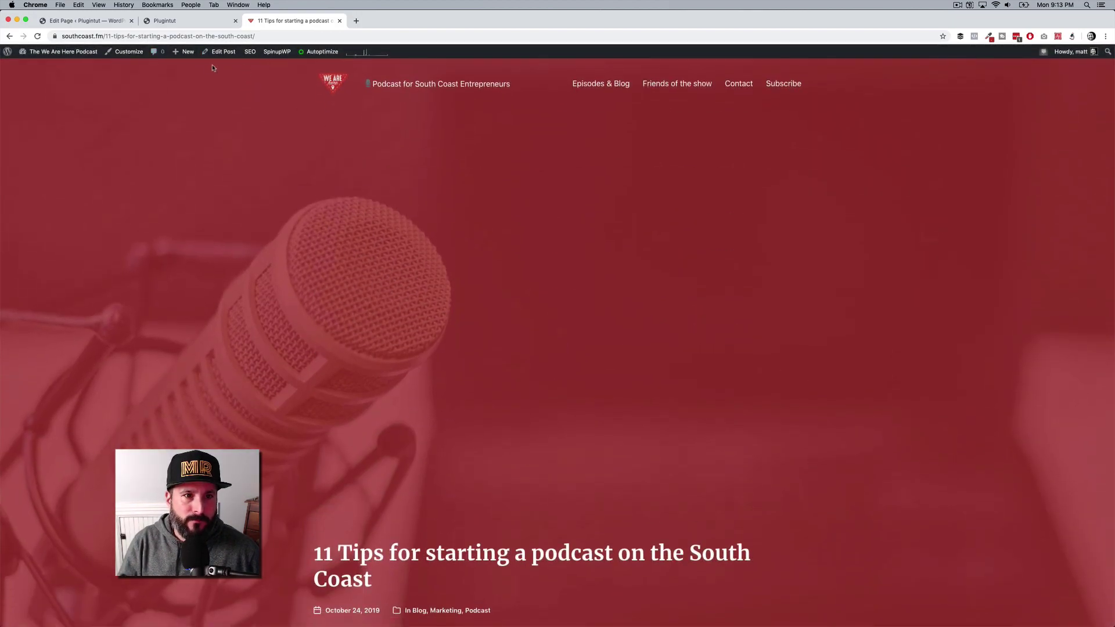
Step: Go to the podcast site's dashboard and open the draft post "How to start a small business podcast" for editing
left_click(63, 51)
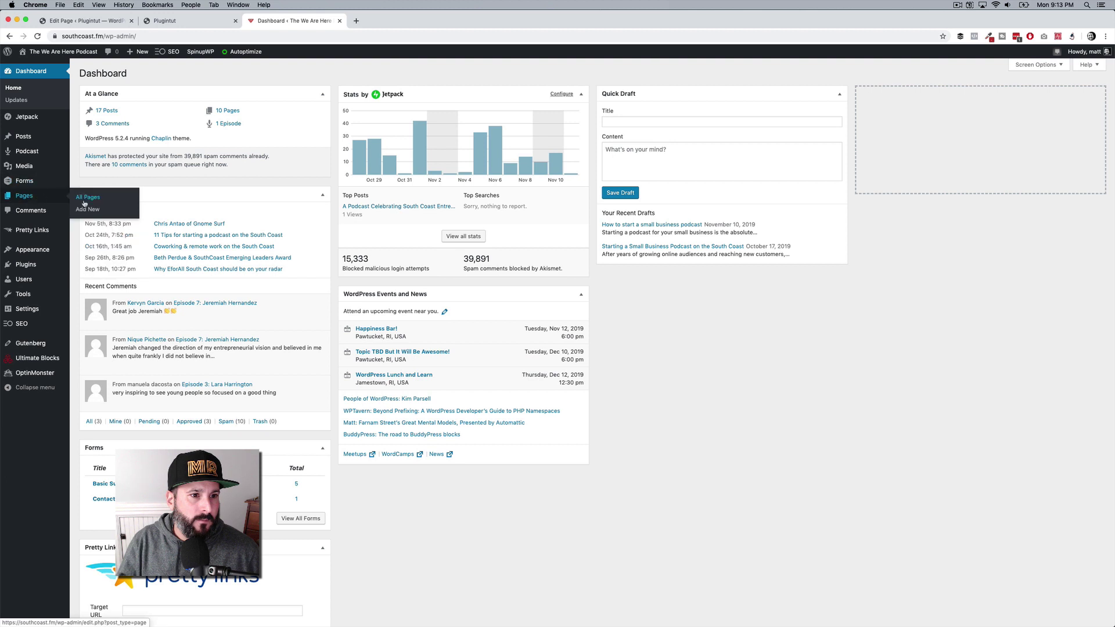
left_click(26, 196)
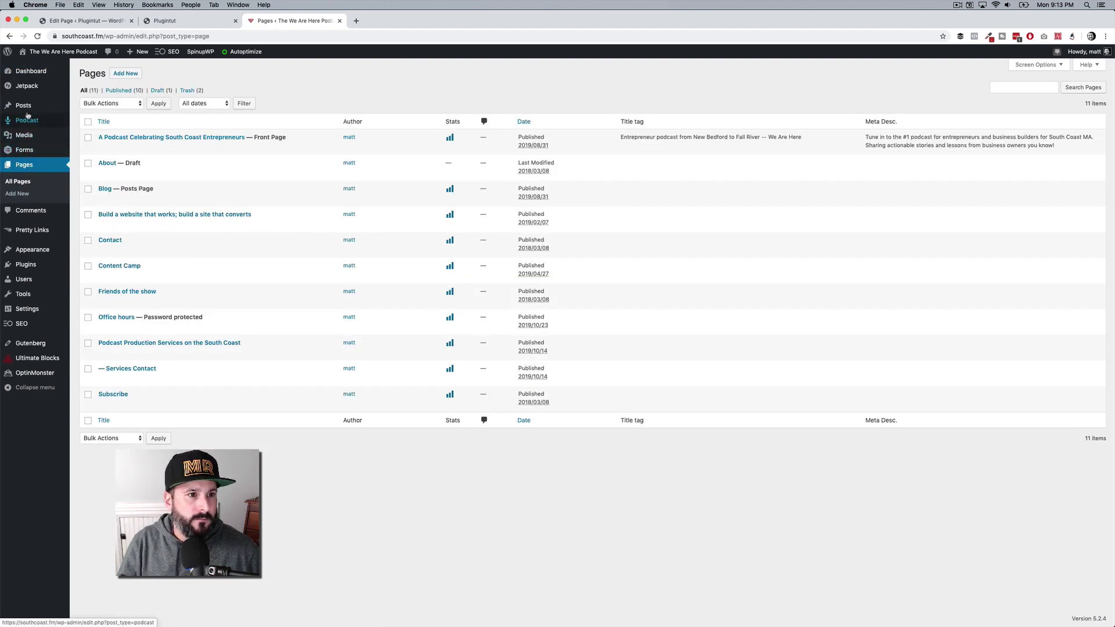
left_click(87, 107)
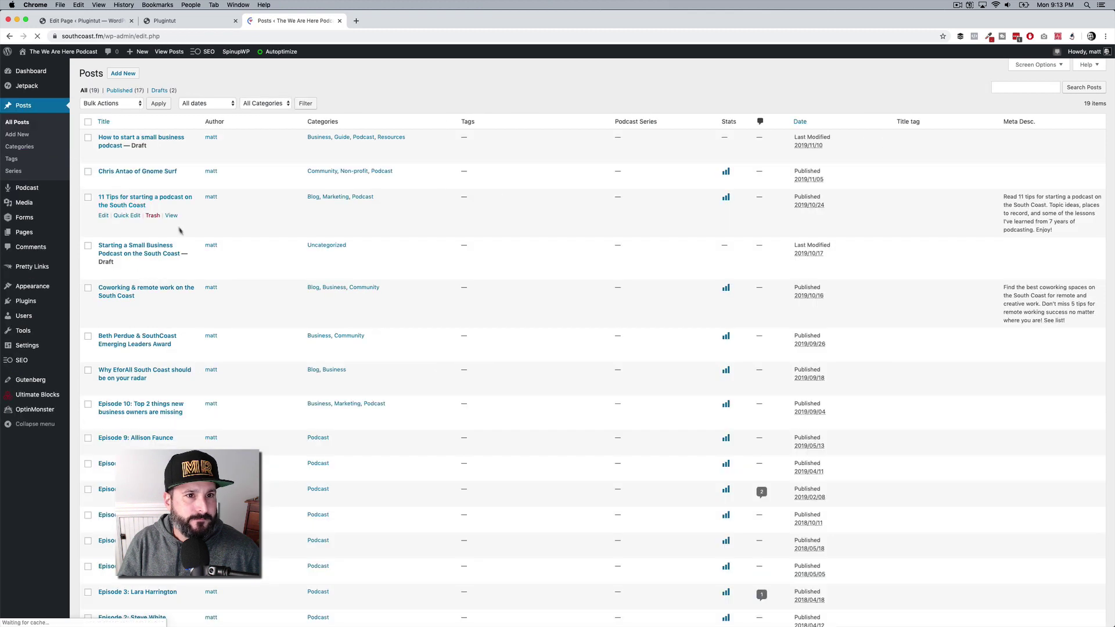
left_click(104, 156)
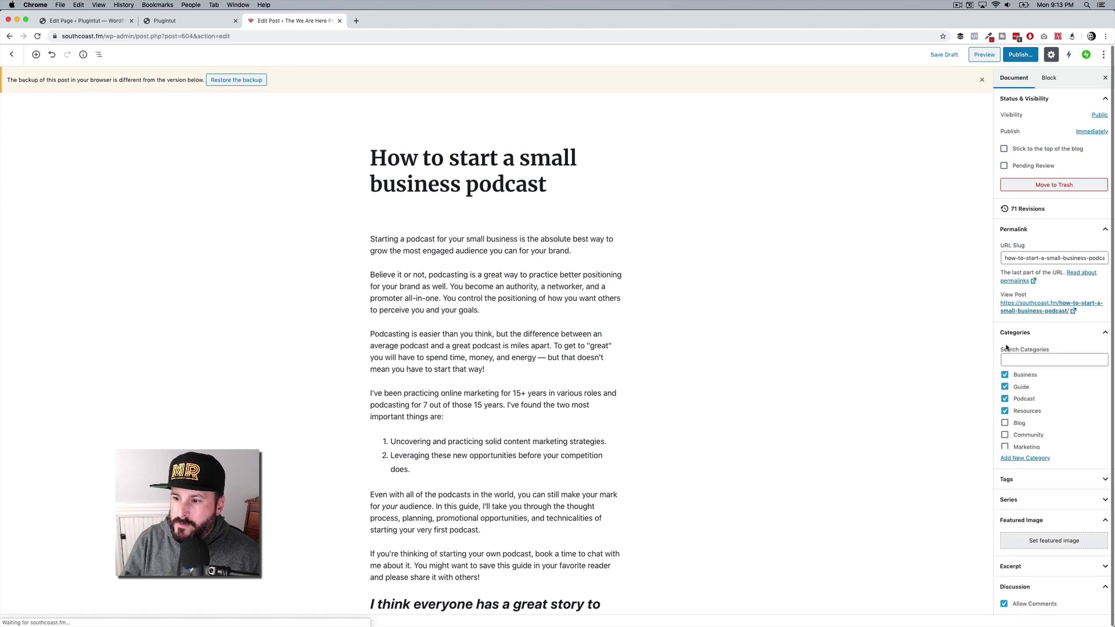
Step: Look over the draft's document settings and preview the post
scroll(1028, 506, "down", 3)
scroll(1028, 506, "up", 3)
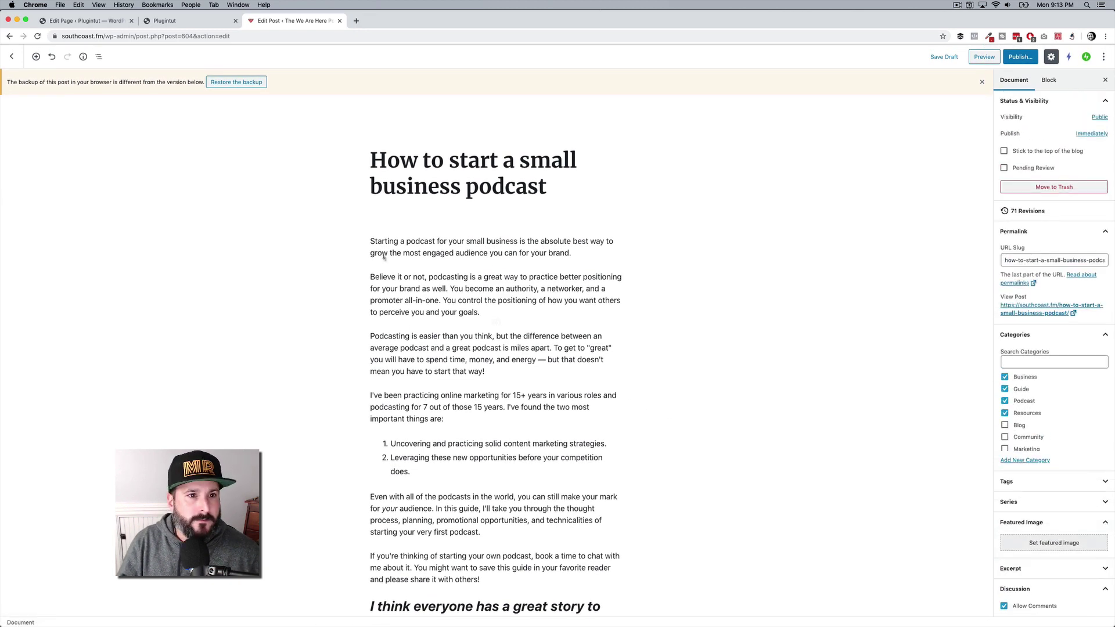
left_click(978, 57)
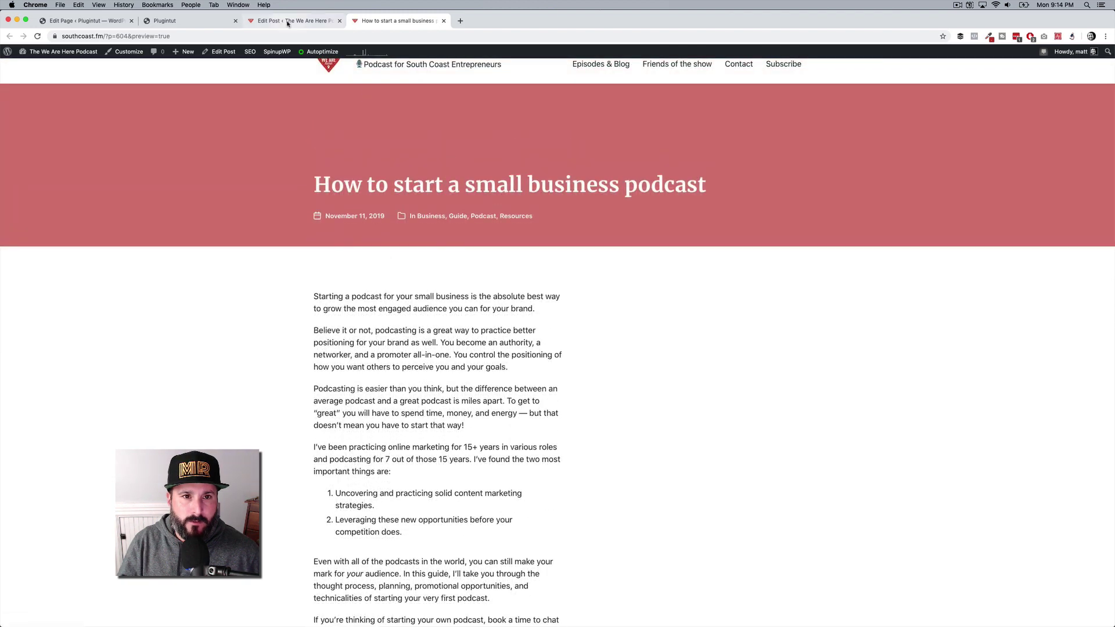
Step: Return to the post editor and try the Full Width Cover Template for the draft
left_click(291, 20)
scroll(1045, 511, "down", 3)
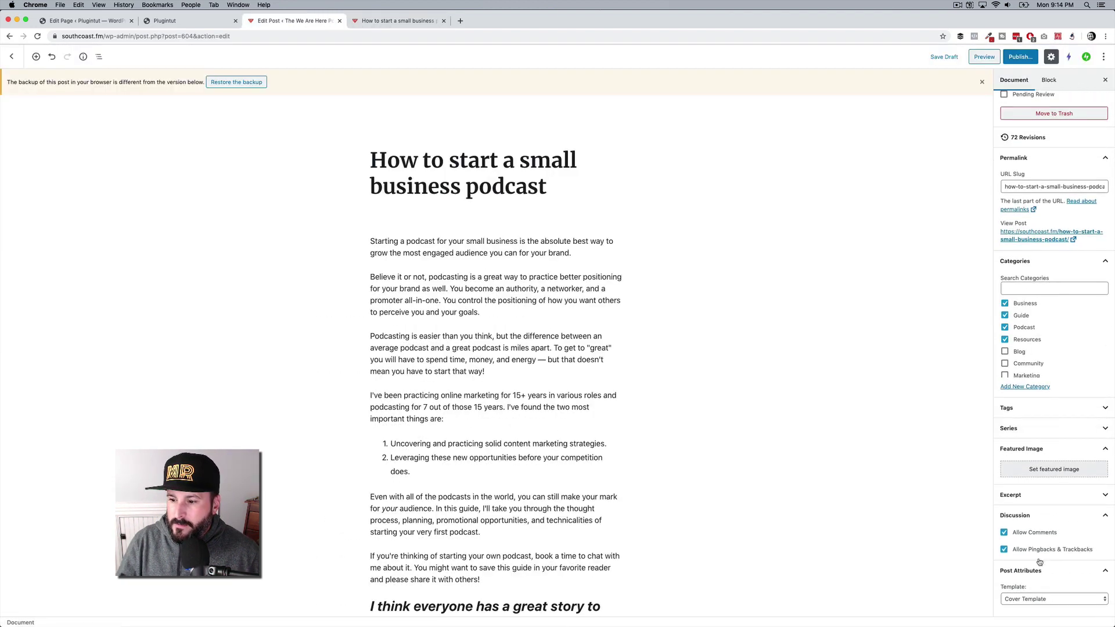
left_click(1028, 599)
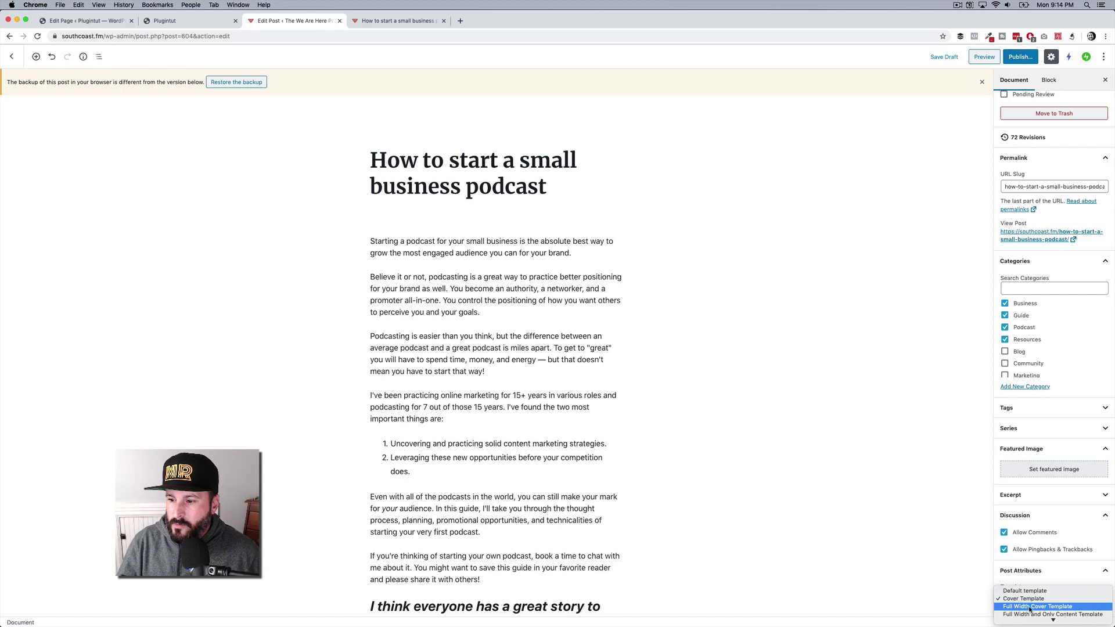
left_click(1030, 608)
left_click(1033, 599)
left_click(1029, 592)
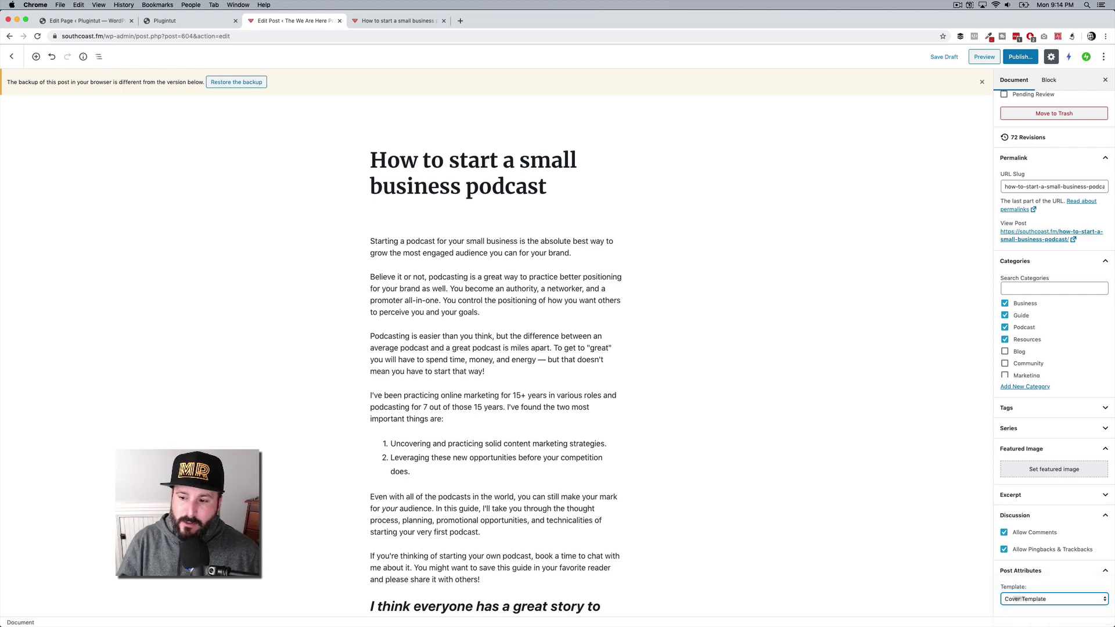
left_click(1036, 601)
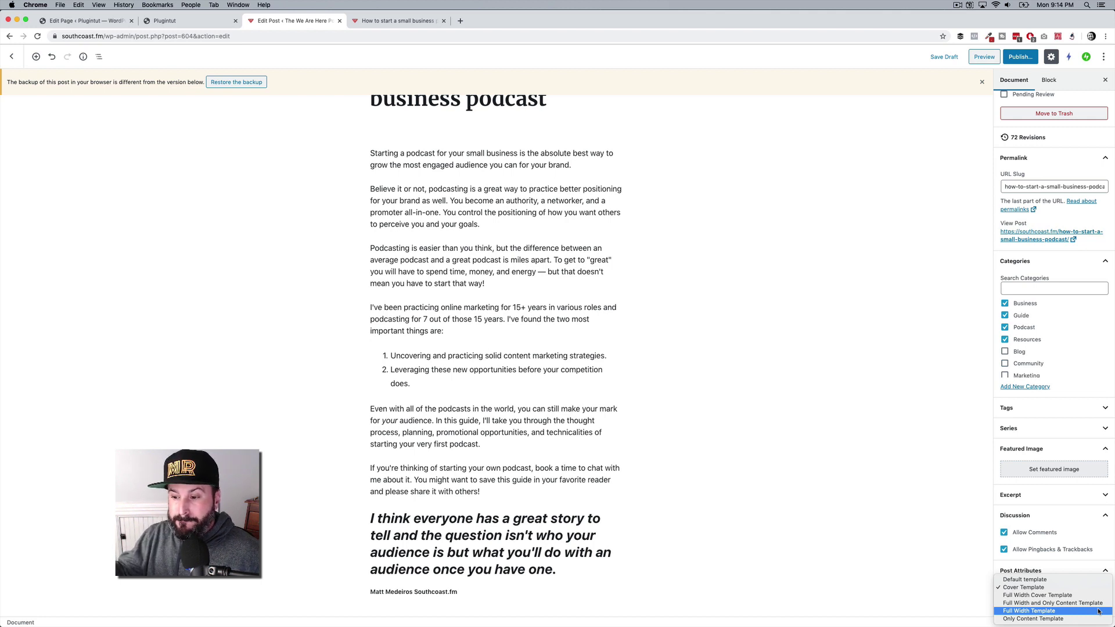
left_click(1046, 596)
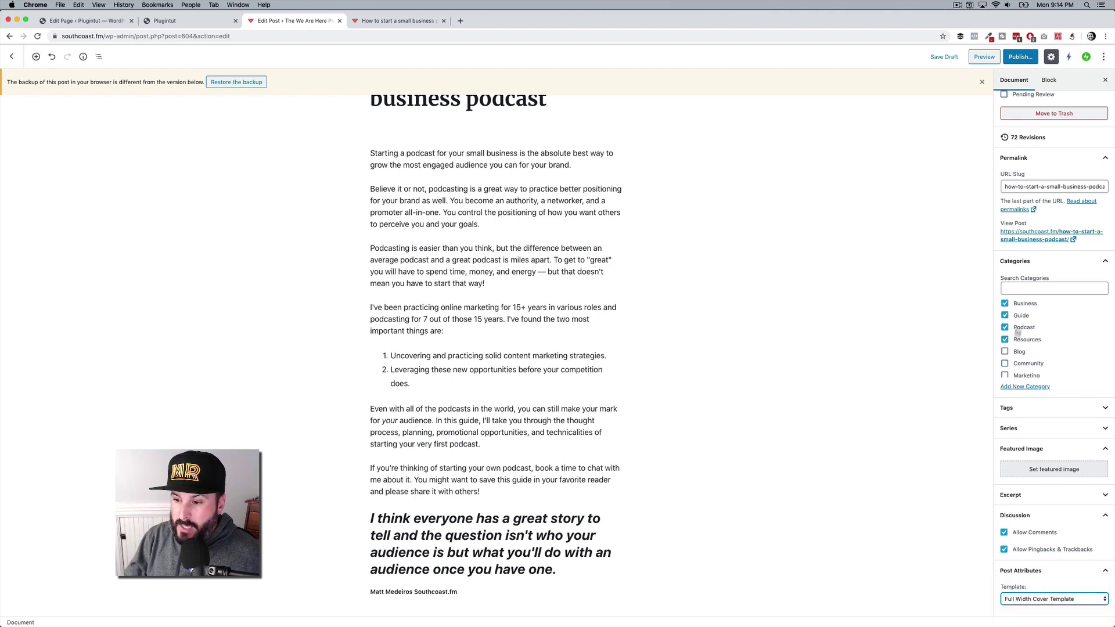
Step: Set the draft's template to Full Width and Only Content Template and preview the post's content layout
left_click(1015, 599)
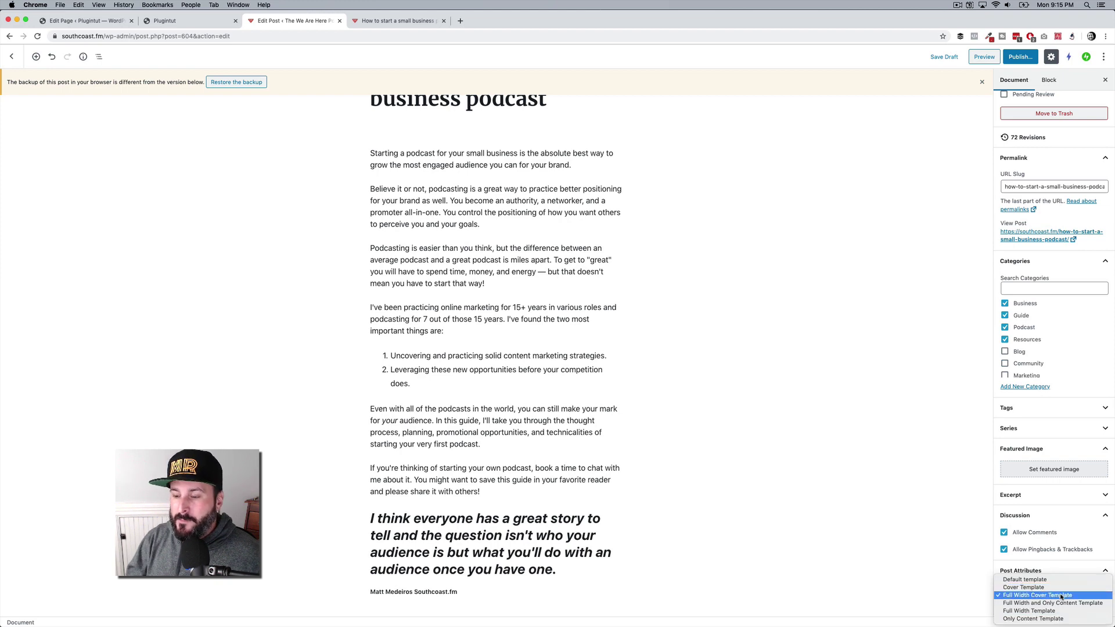
left_click(1060, 604)
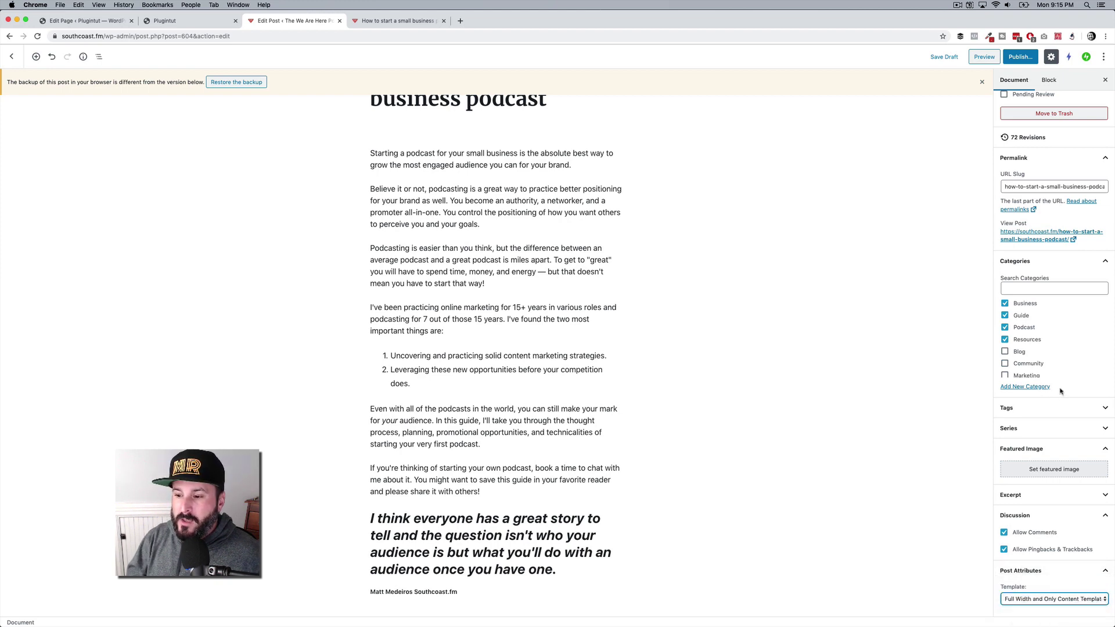
left_click(985, 57)
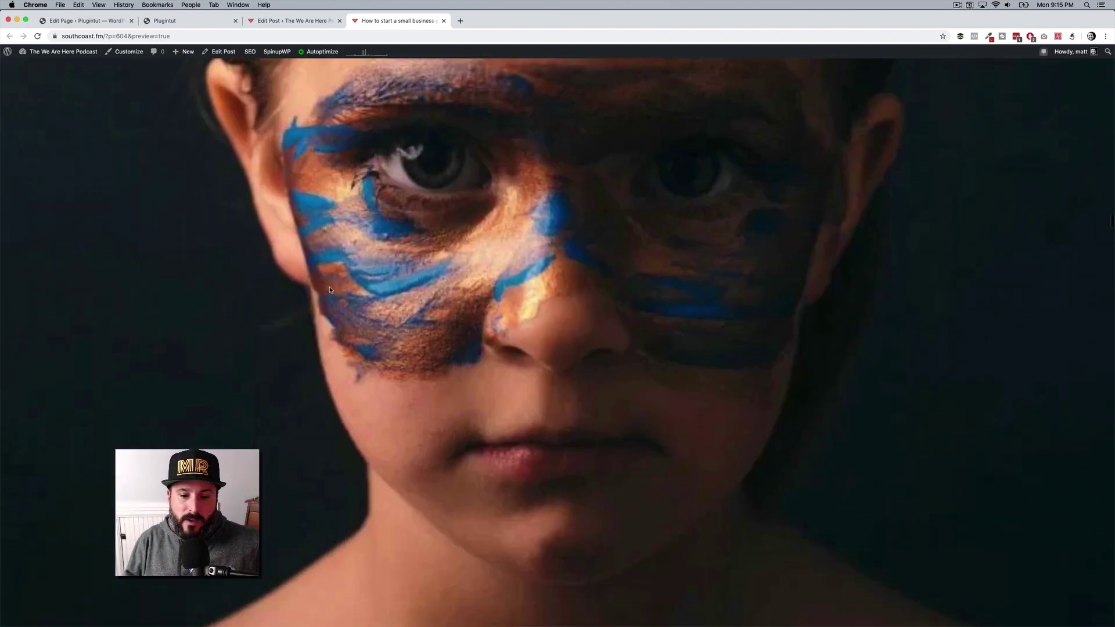
scroll(330, 290, "down", 1)
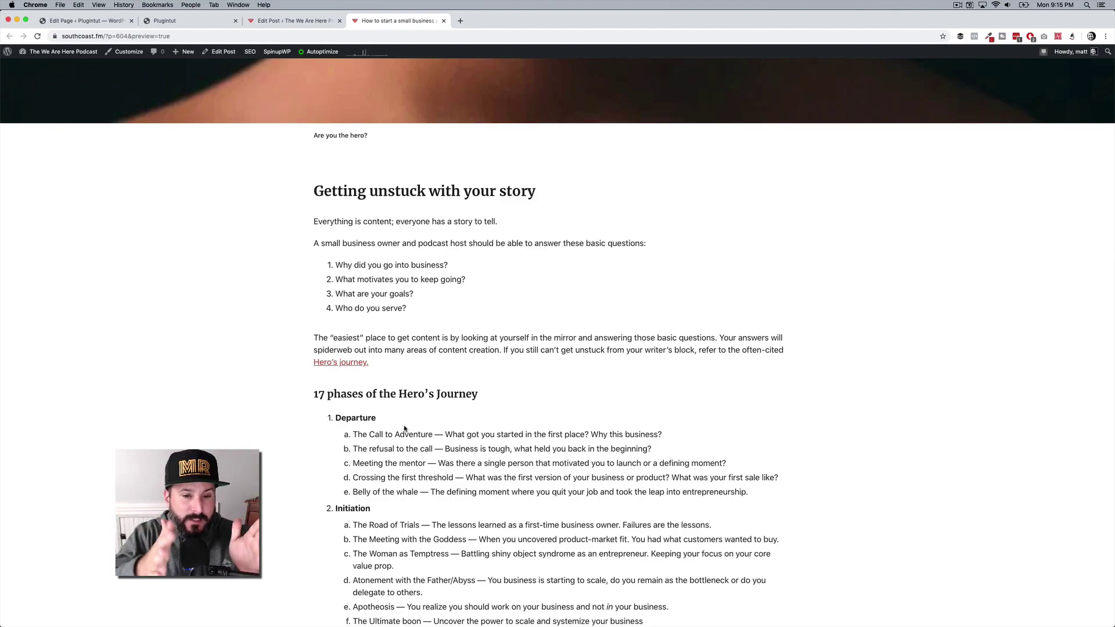
scroll(405, 429, "down", 10)
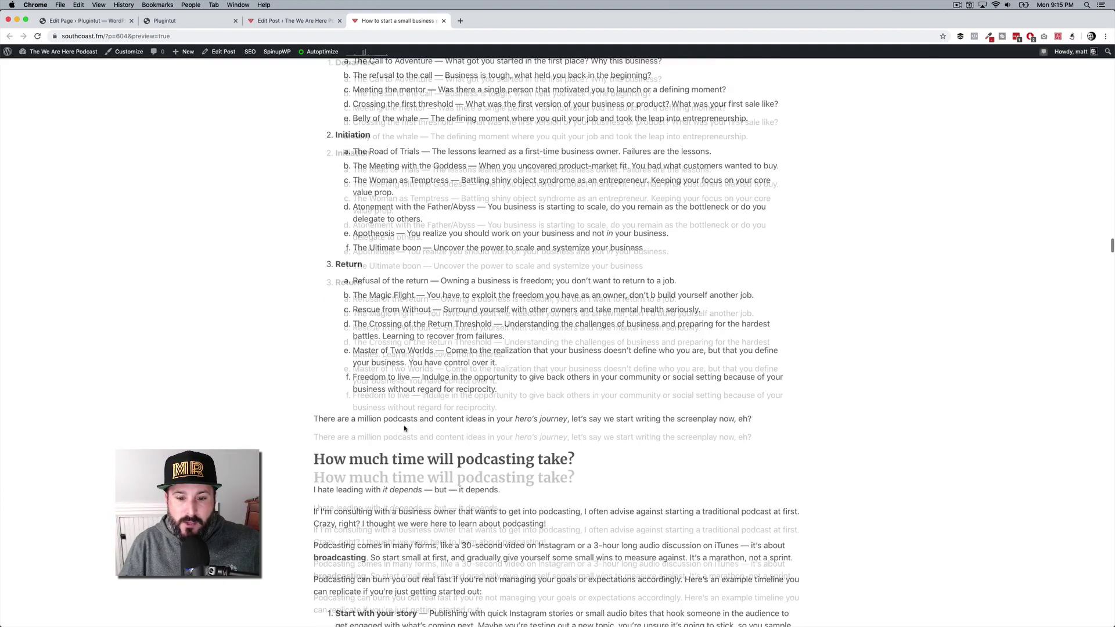
Step: Look over the rest of the podcast guide preview and close the podcast site's preview and editor tabs
scroll(416, 448, "down", 20)
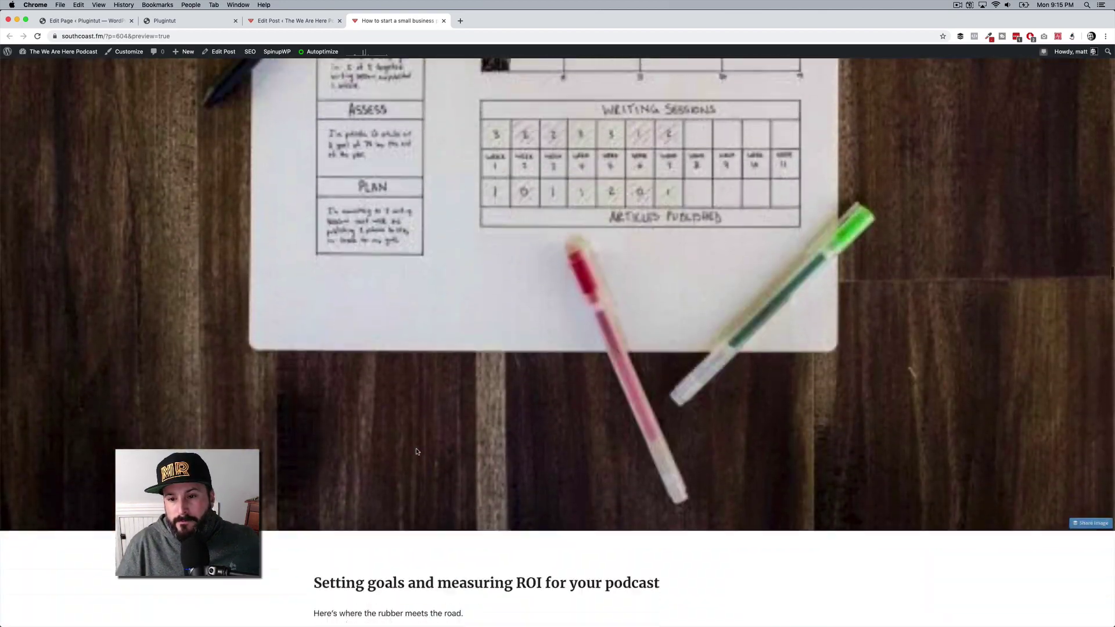
scroll(416, 452, "down", 1)
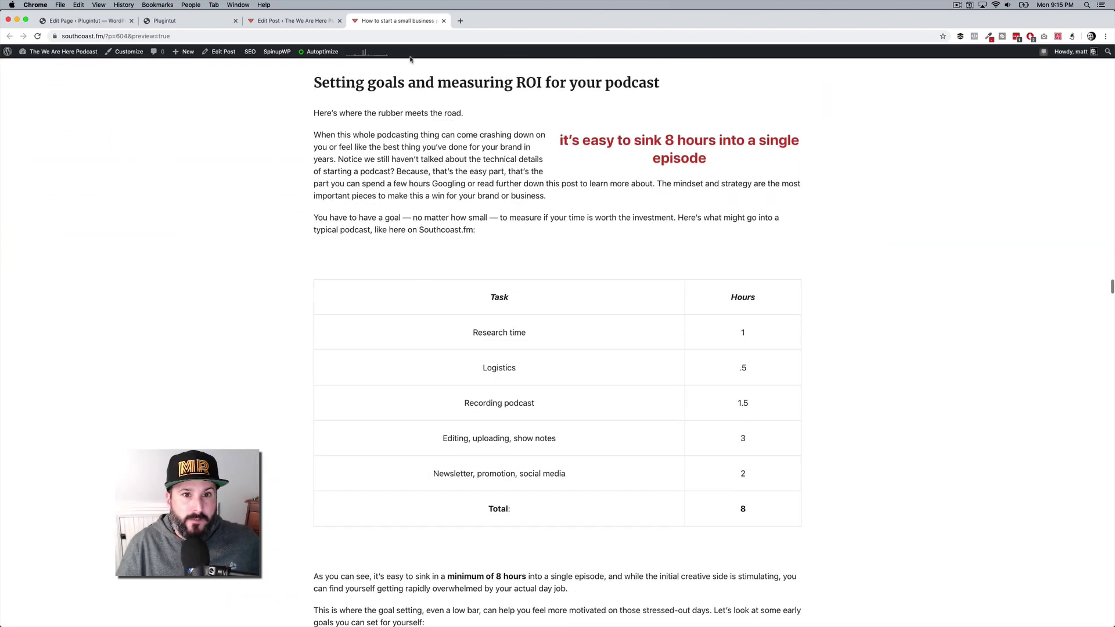
left_click(443, 22)
left_click(197, 21)
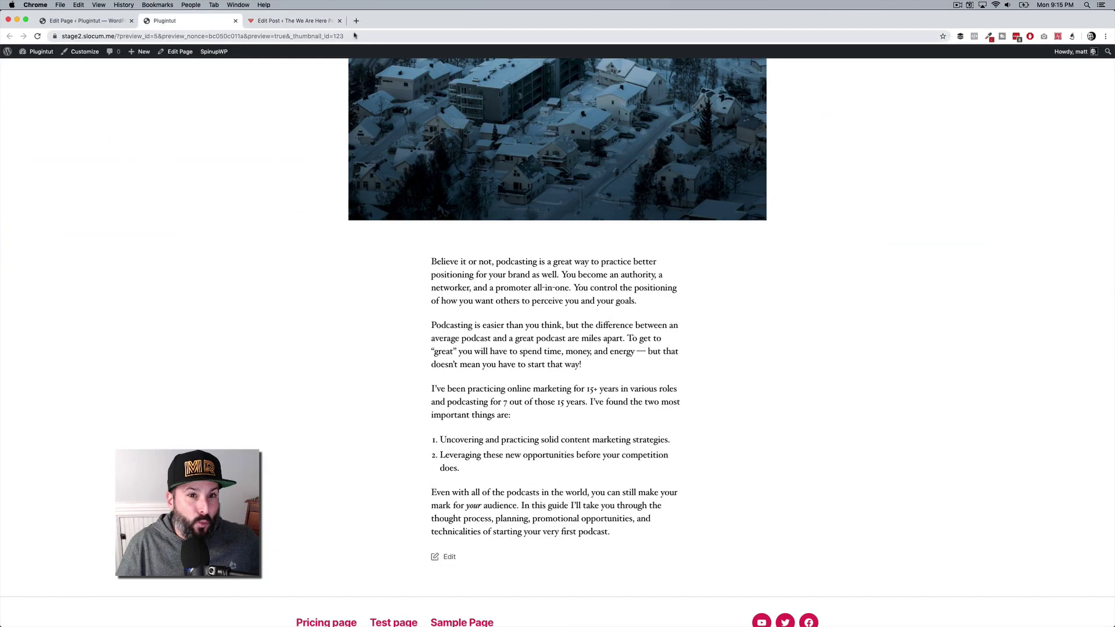
left_click(341, 21)
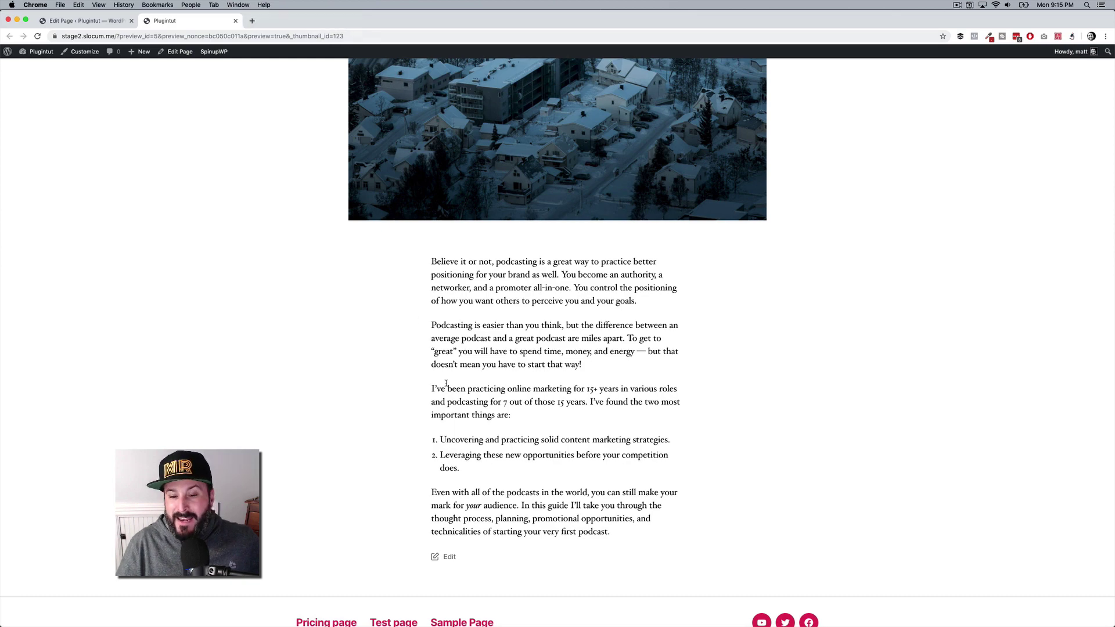
Step: Review the Test page preview on the Plugintut site and return to the page's editor to inspect its paragraphs
scroll(446, 383, "down", 5)
scroll(446, 384, "up", 15)
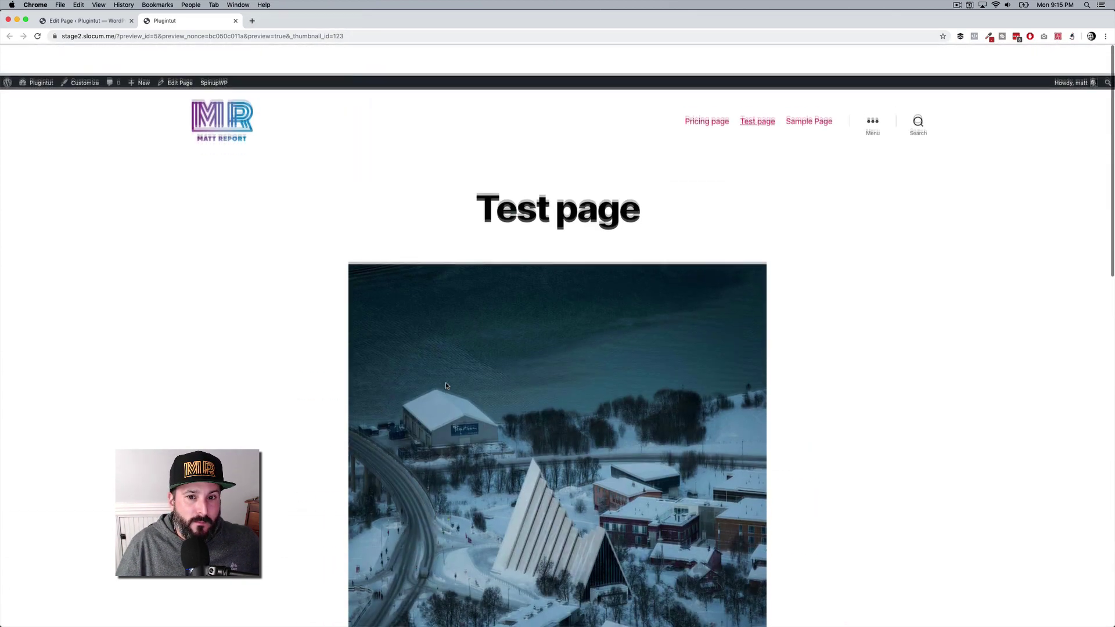
left_click(100, 23)
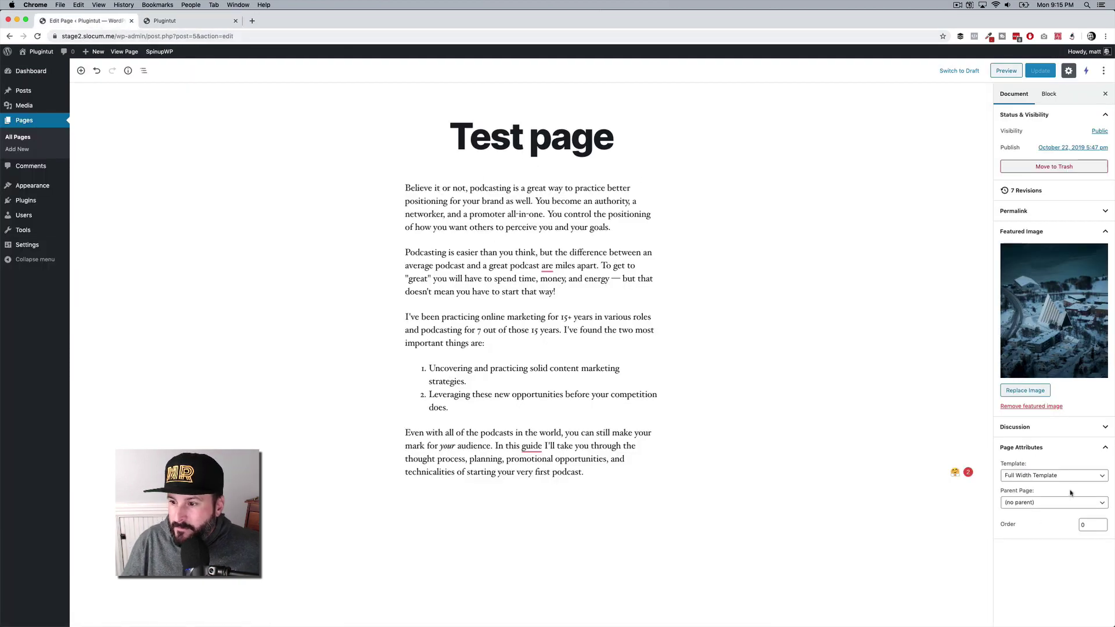
left_click(446, 255)
left_click(452, 232)
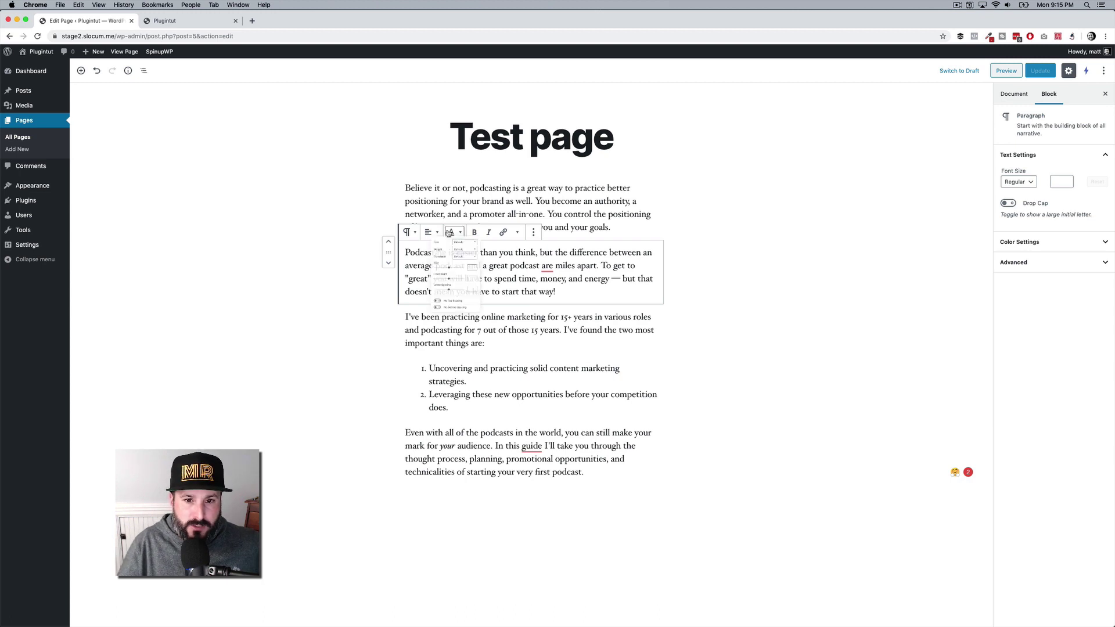
left_click(471, 201)
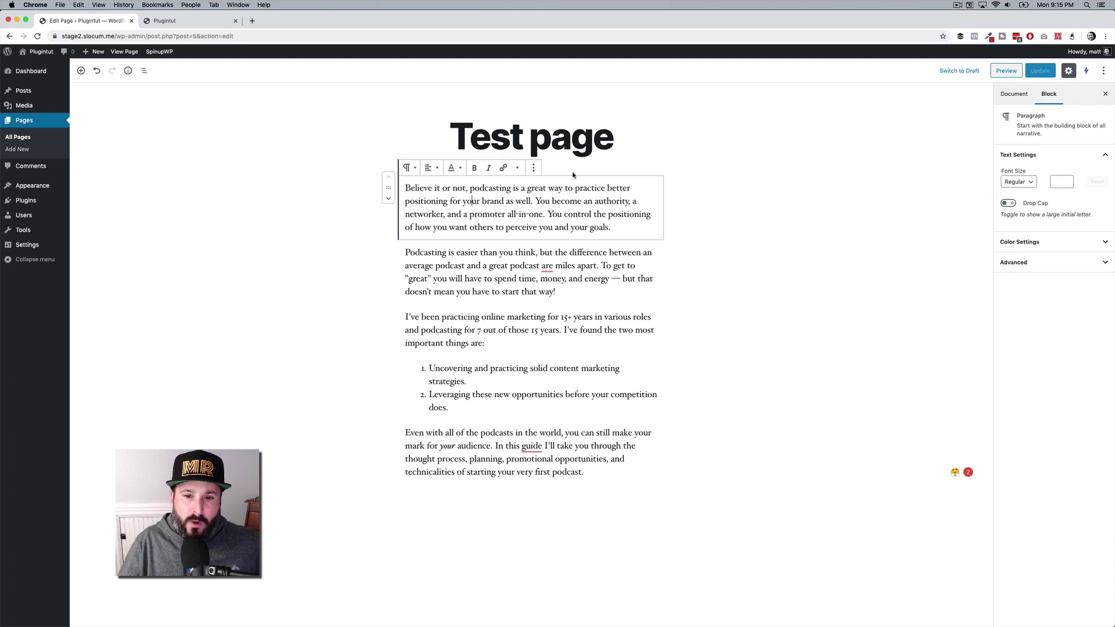
Step: Insert a Group block below the second paragraph of the Test page and set it to Wide Width
left_click(532, 305)
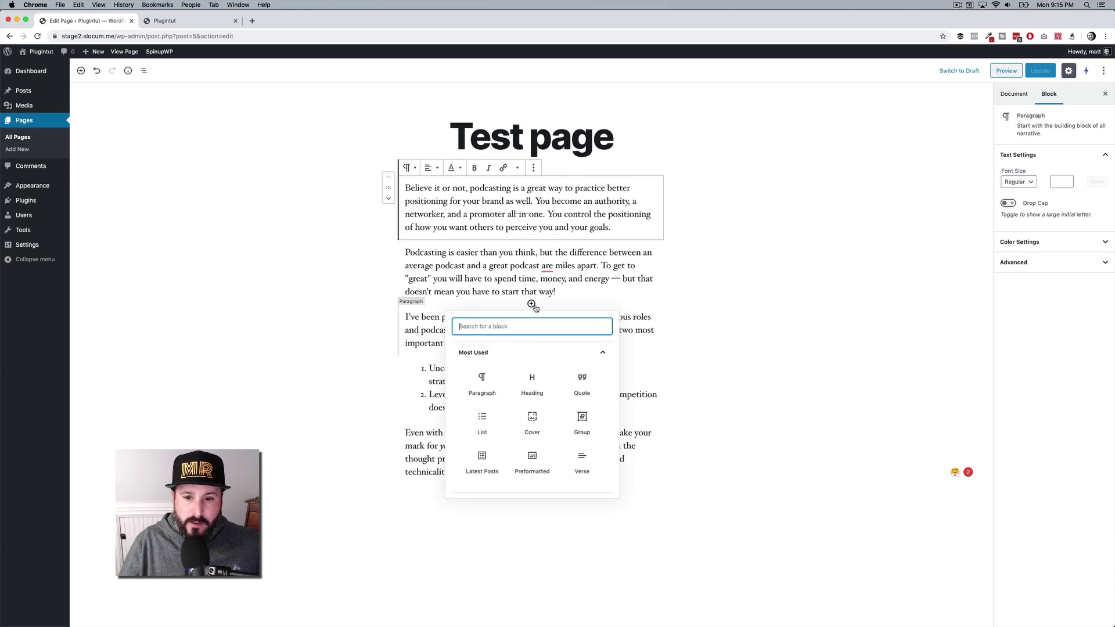
left_click(582, 418)
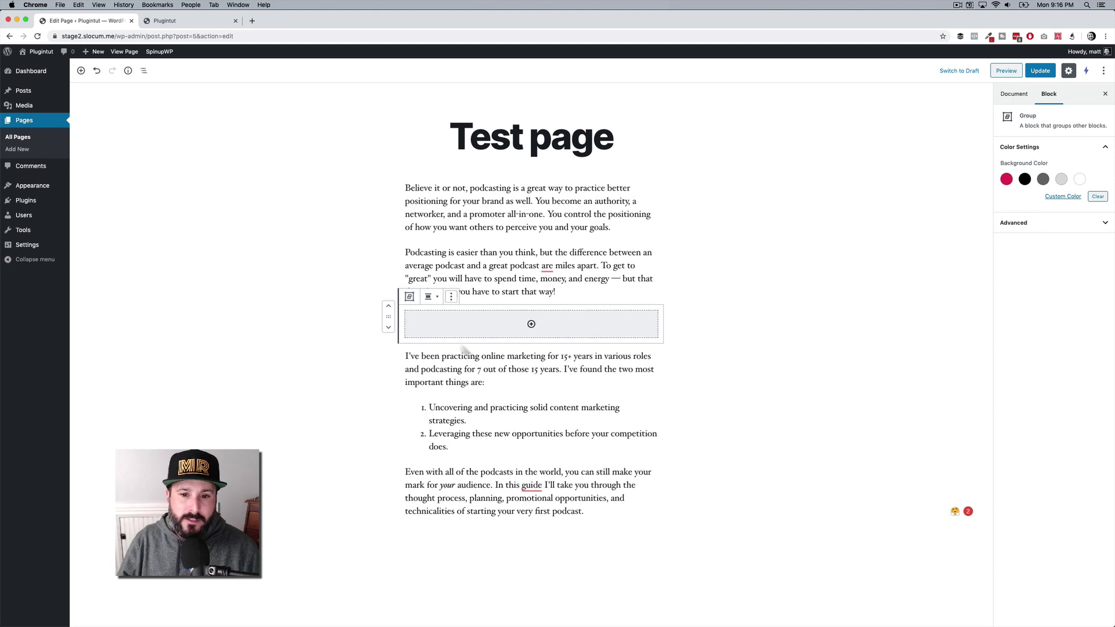
left_click(430, 297)
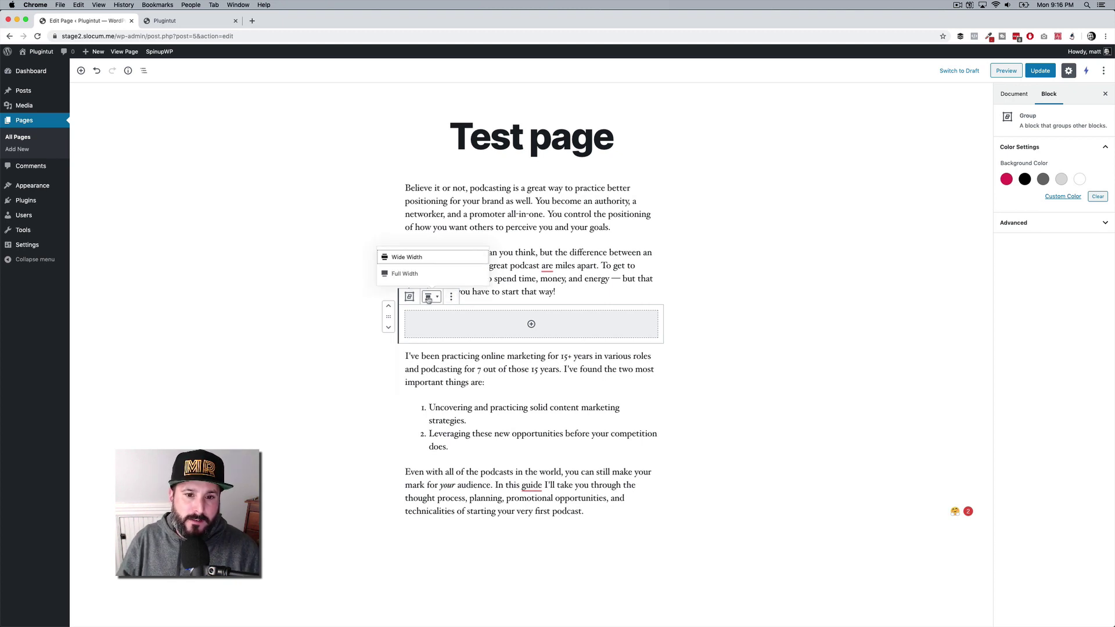
left_click(429, 257)
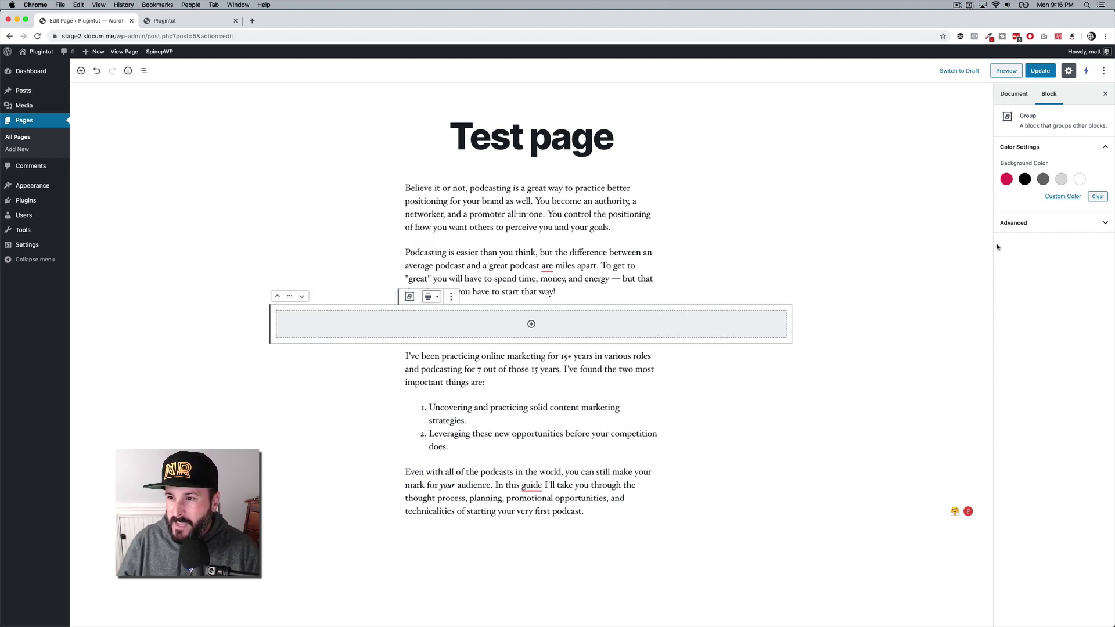
Step: Give the Group block a crimson background and add a paragraph inside it reading "Hello world"
left_click(1007, 179)
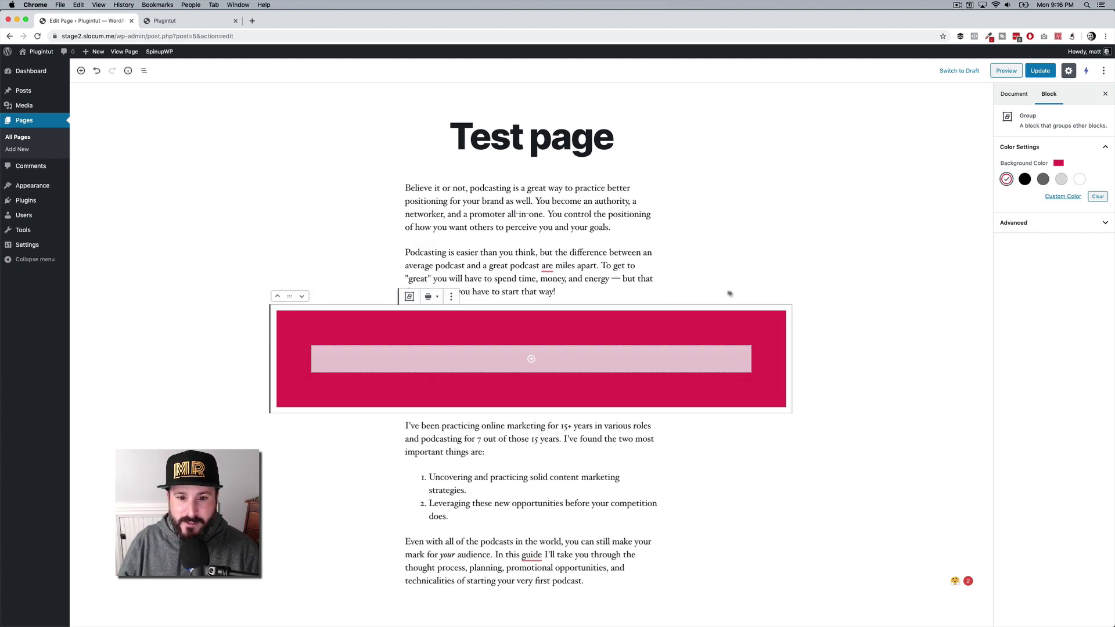
left_click(531, 362)
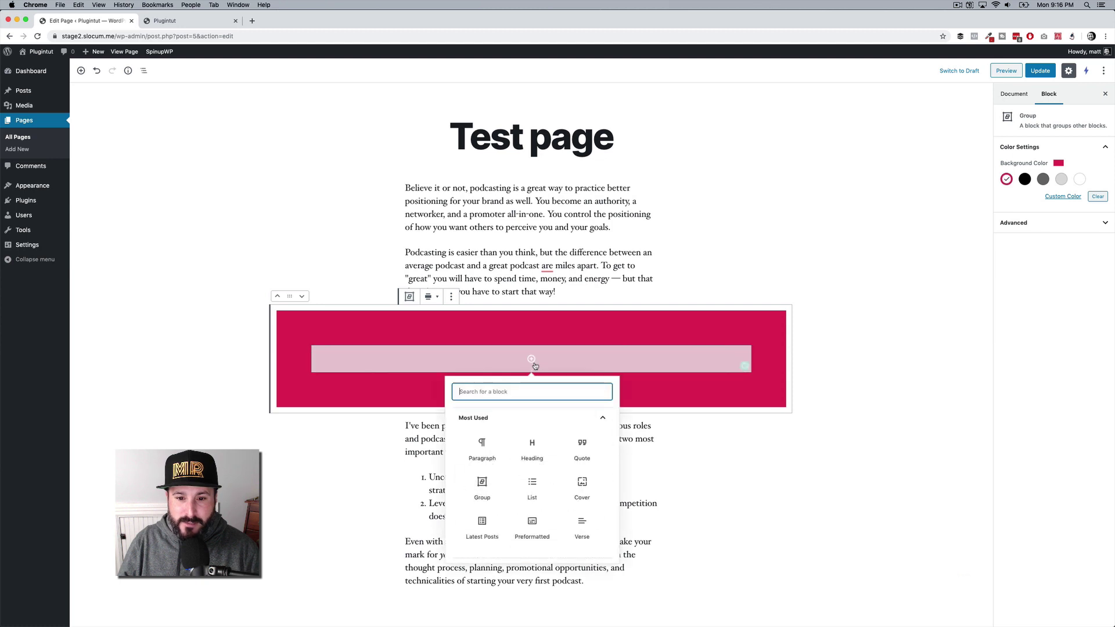
left_click(485, 451)
scroll(492, 451, "down", 3)
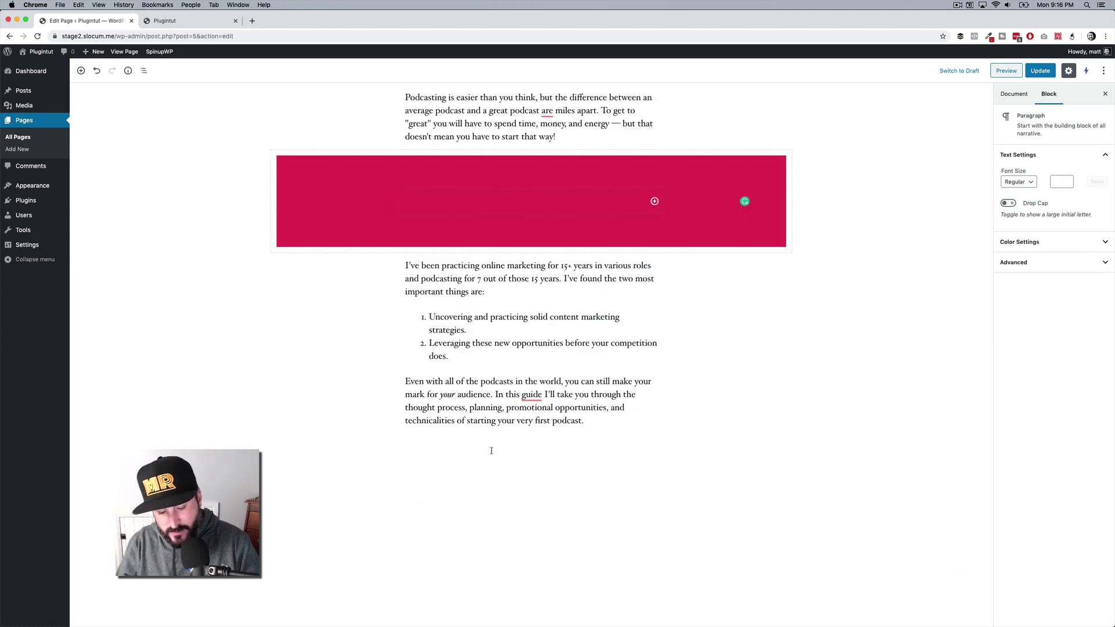
type("Hello world")
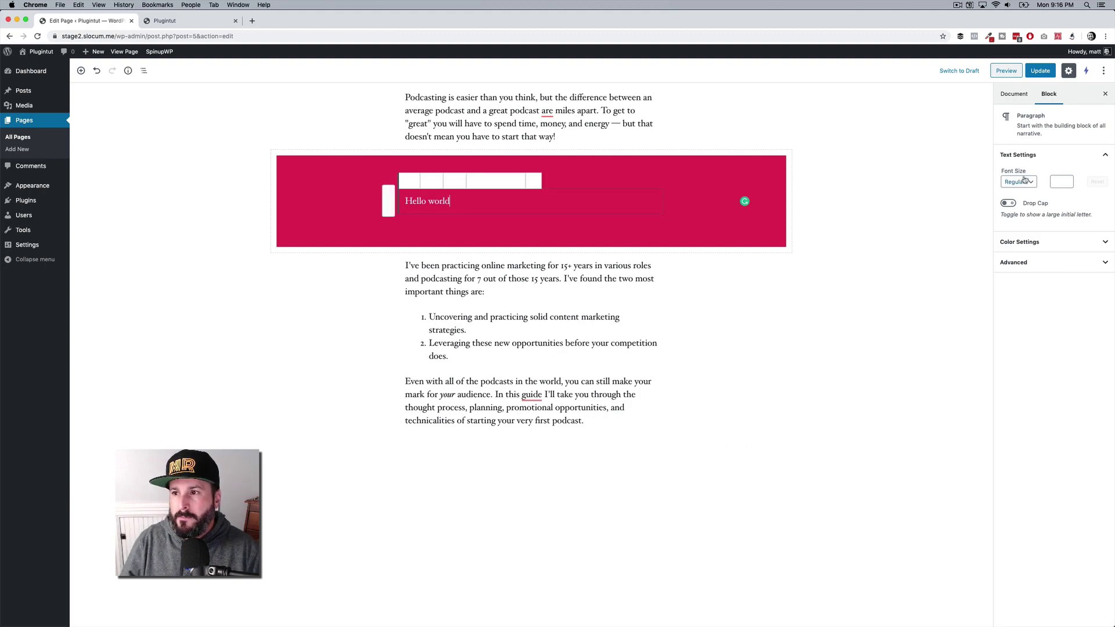
Step: Update the Test page, examine the wide Group block in the page preview, and close the preview
left_click(1040, 70)
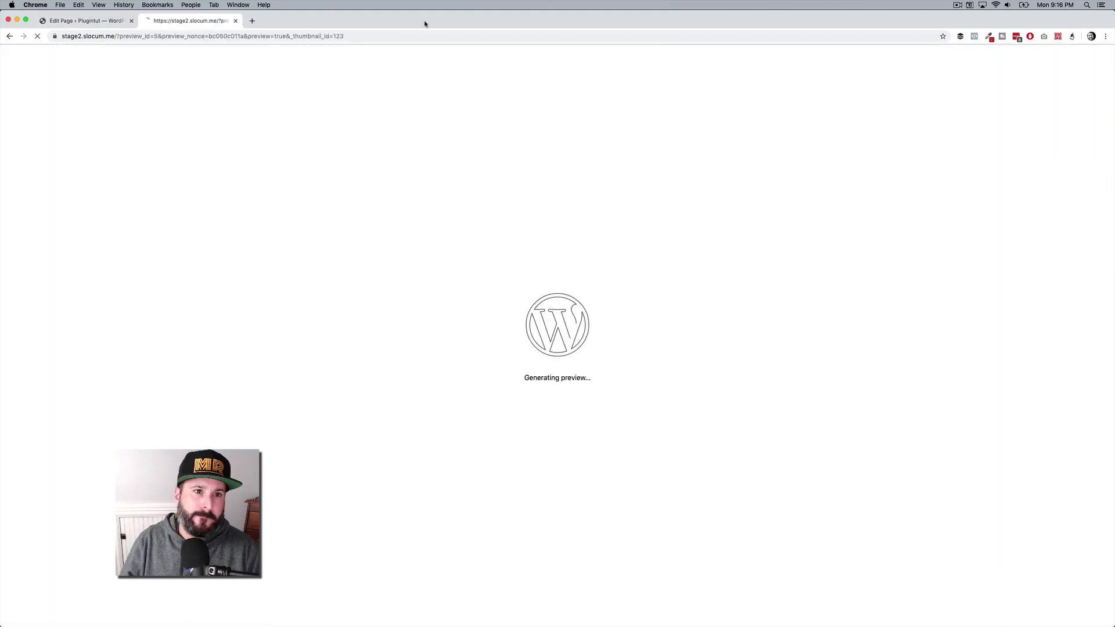
scroll(391, 306, "down", 5)
scroll(390, 306, "down", 8)
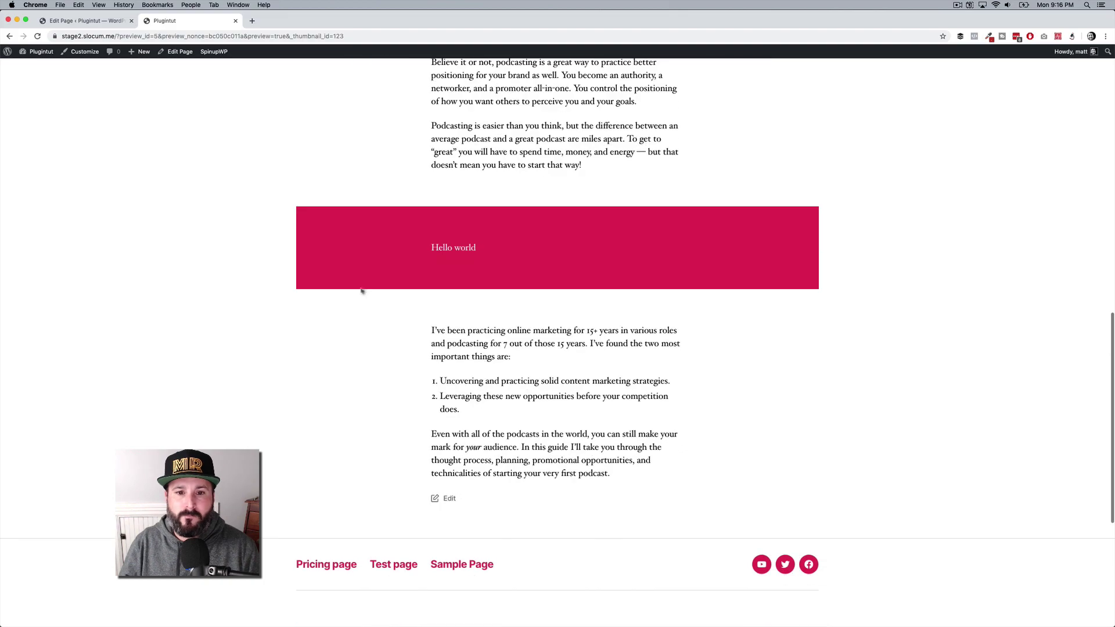
scroll(390, 302, "up", 10)
scroll(401, 293, "down", 10)
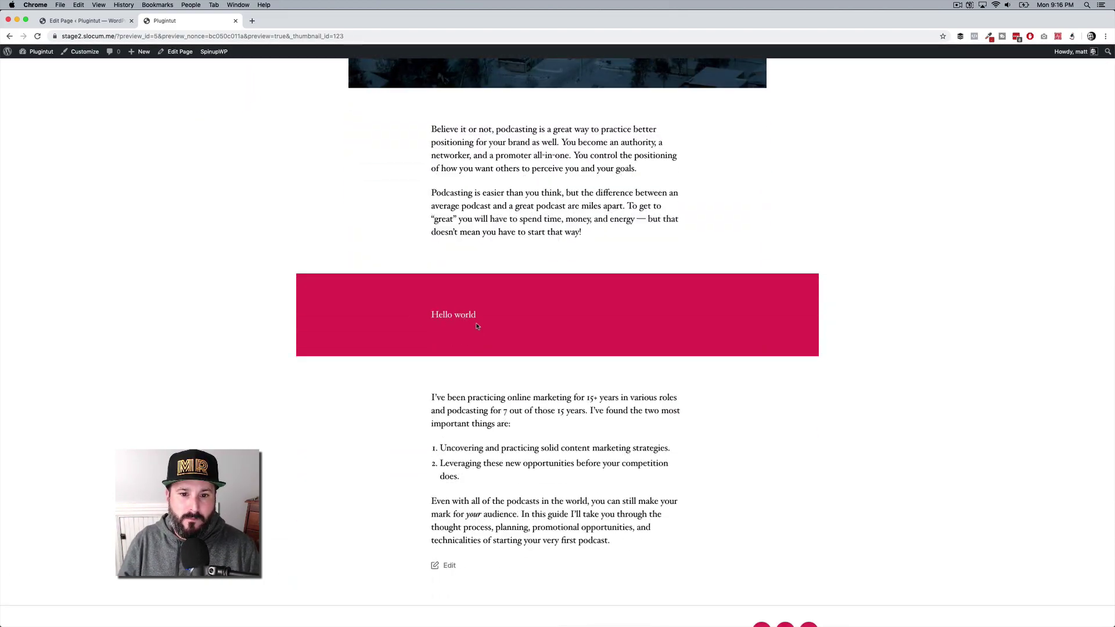
scroll(471, 328, "up", 10)
scroll(472, 325, "down", 10)
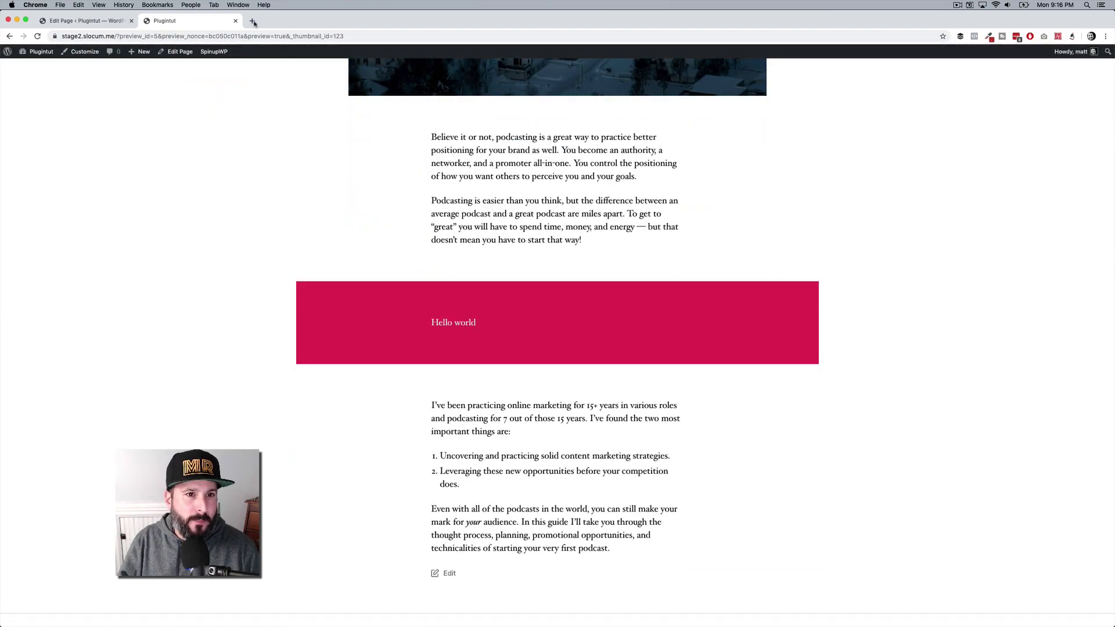
left_click(235, 21)
Step: Remove the "Hello world" paragraph from inside the Group block
left_click(505, 219)
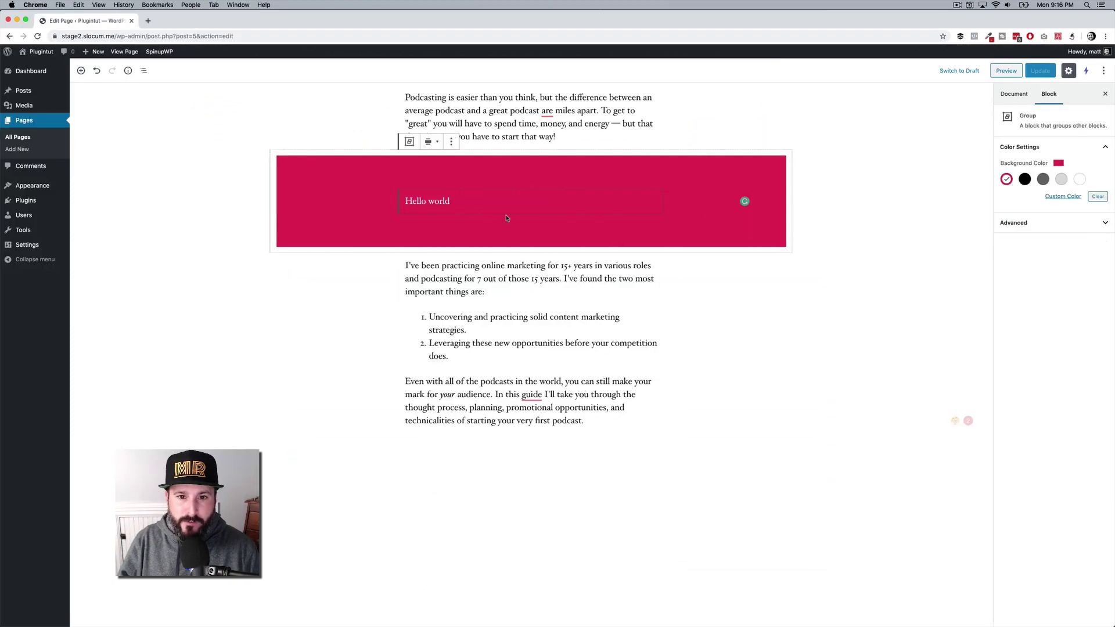
left_click(512, 203)
left_click(533, 181)
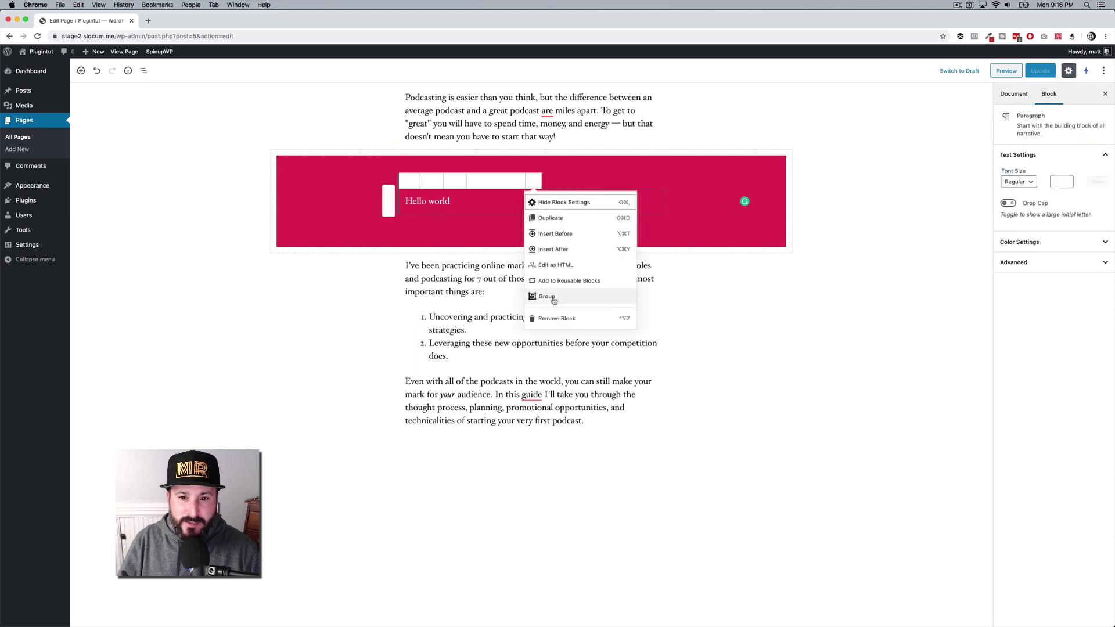
left_click(462, 192)
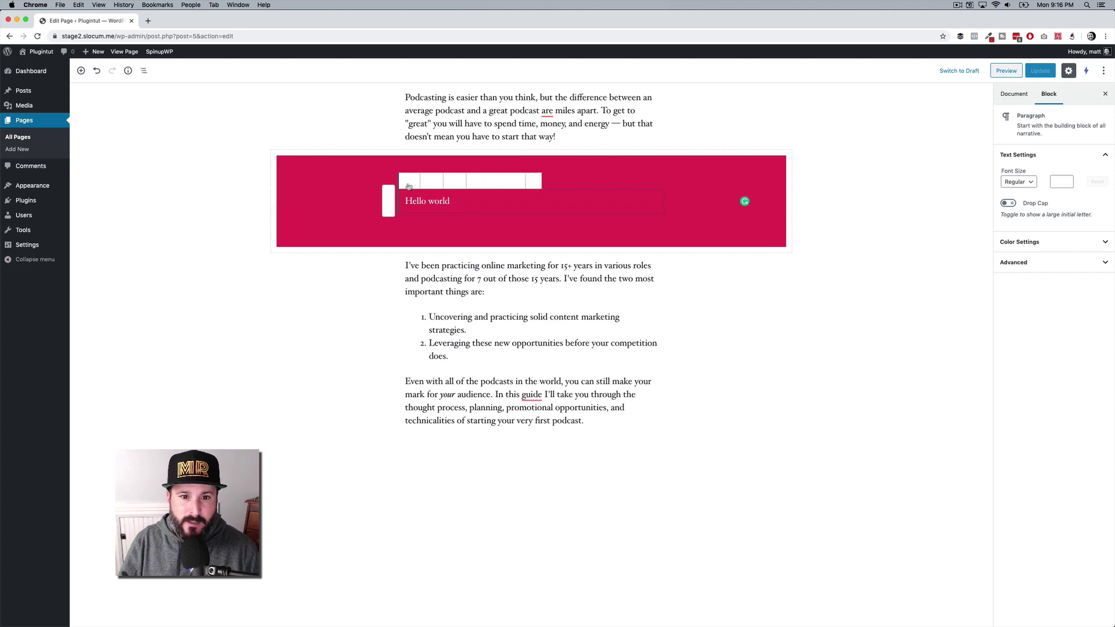
left_click(538, 183)
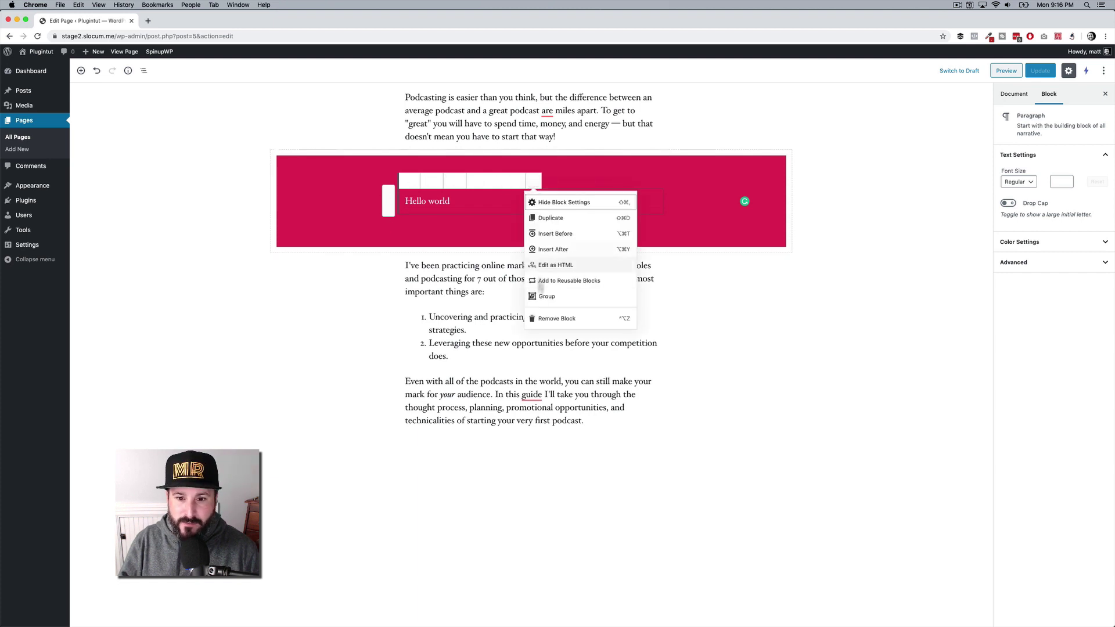
left_click(540, 317)
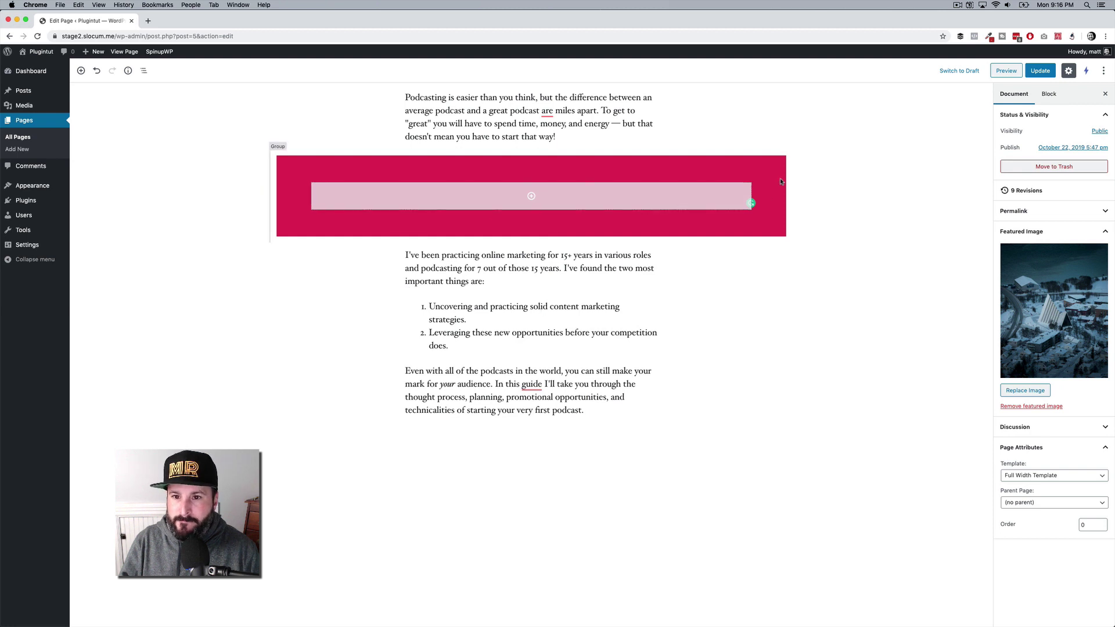
Step: Clear the Group block's background color
left_click(710, 176)
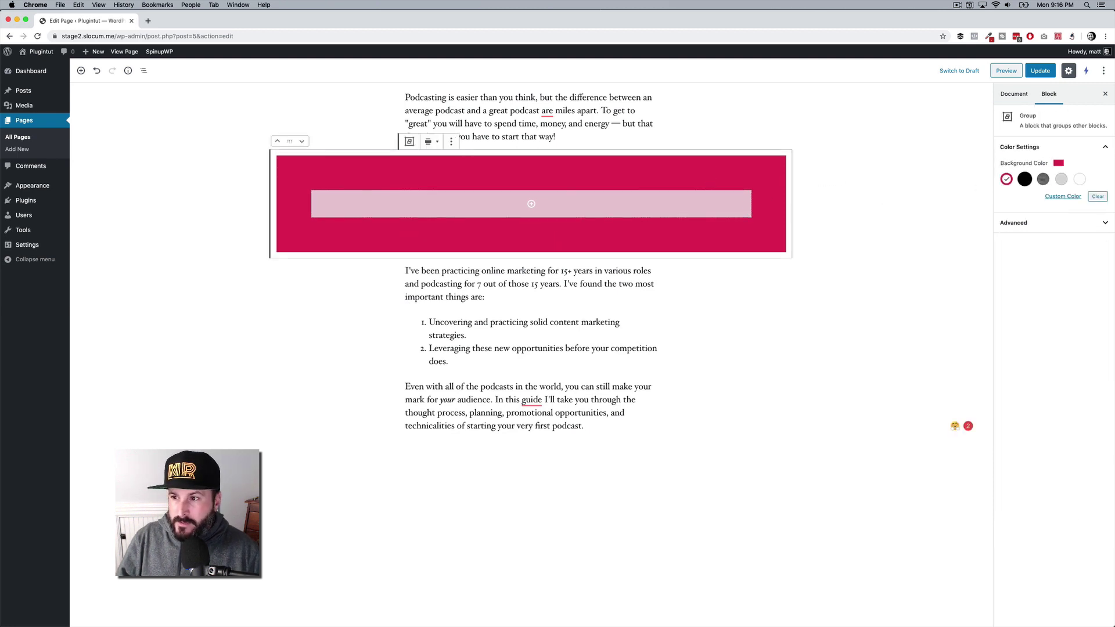
left_click(1097, 197)
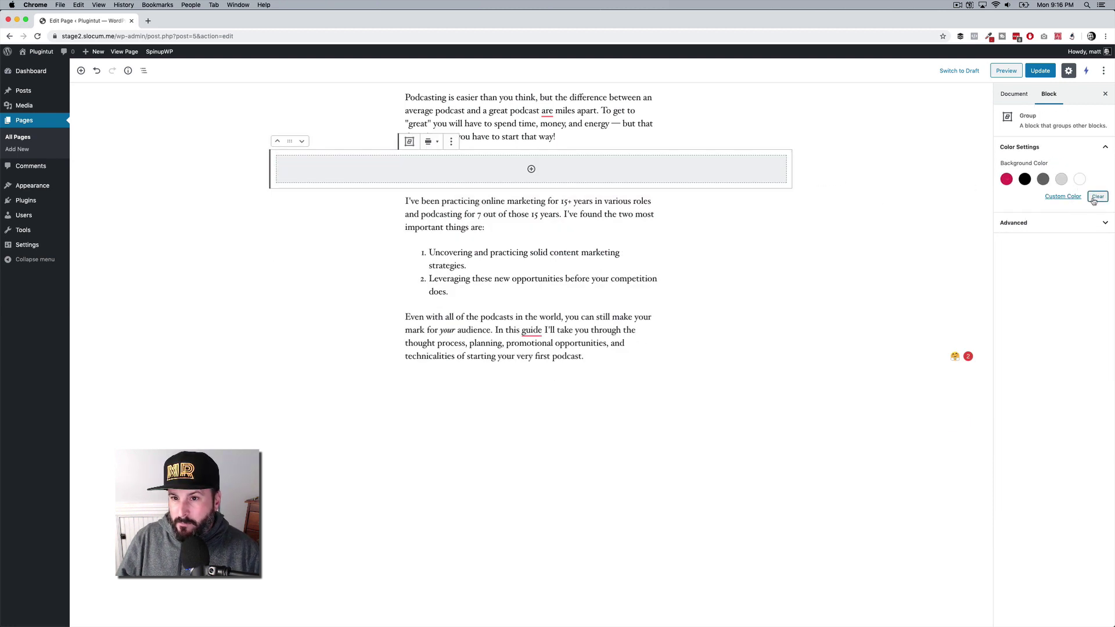
left_click(807, 194)
Step: Set the empty Group block's alignment to Full Width
left_click(530, 169)
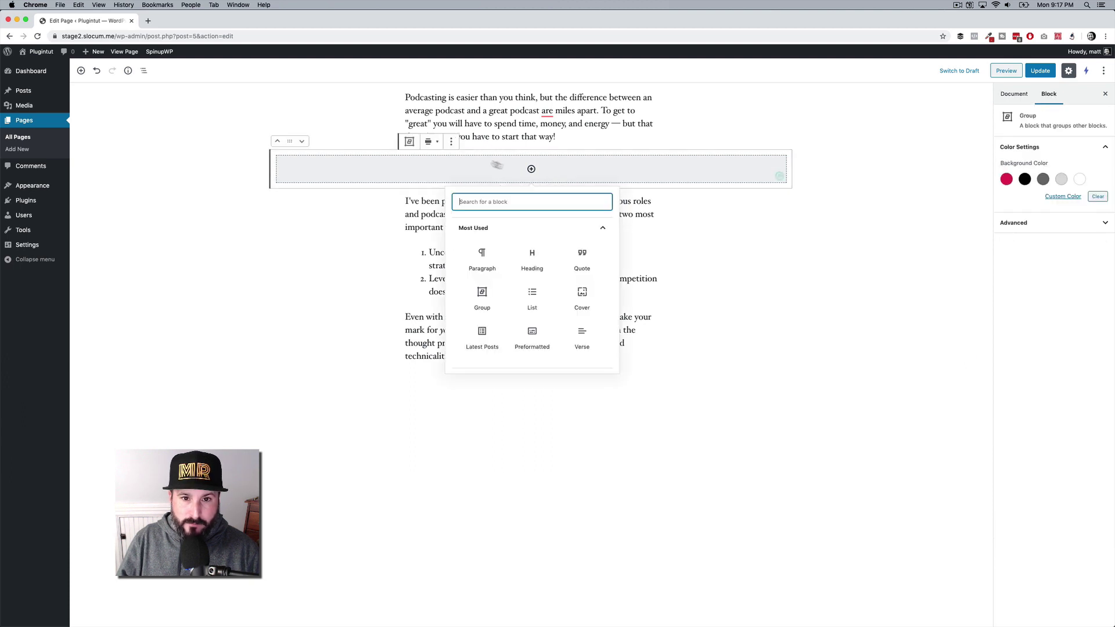
left_click(451, 143)
left_click(451, 143)
left_click(430, 142)
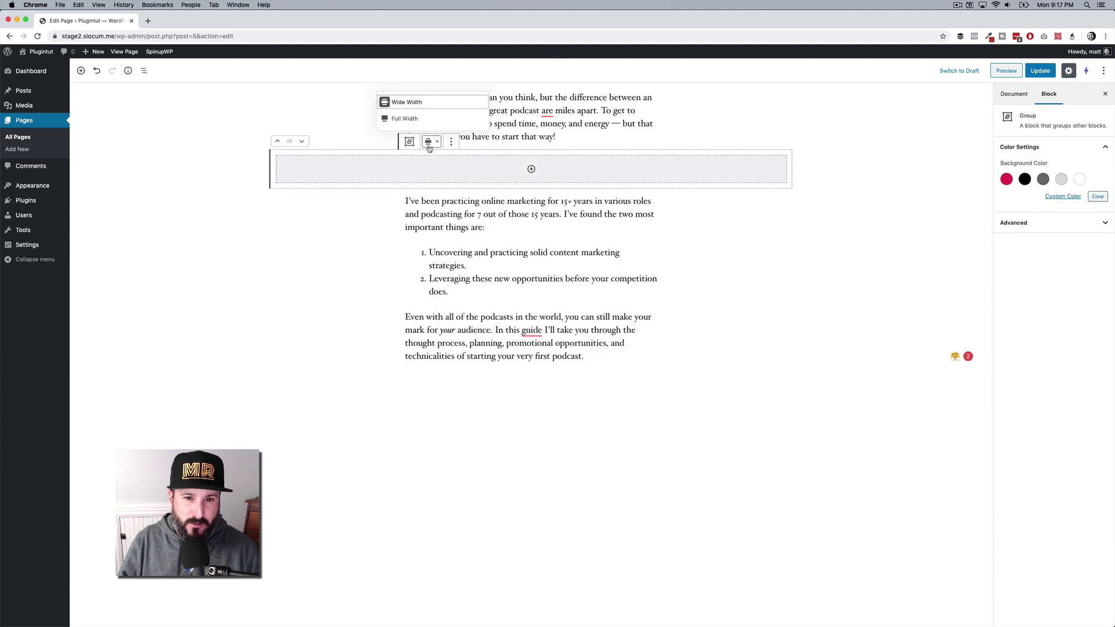
left_click(389, 118)
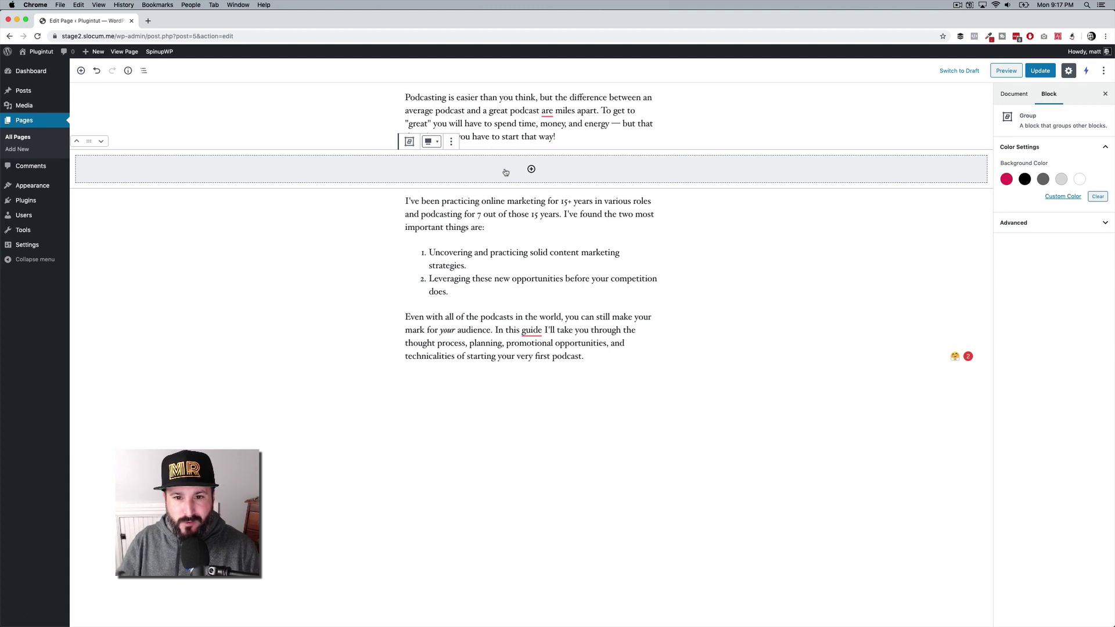
Step: Search the block library for "pos" and insert a Latest Posts block inside the Group block
left_click(531, 169)
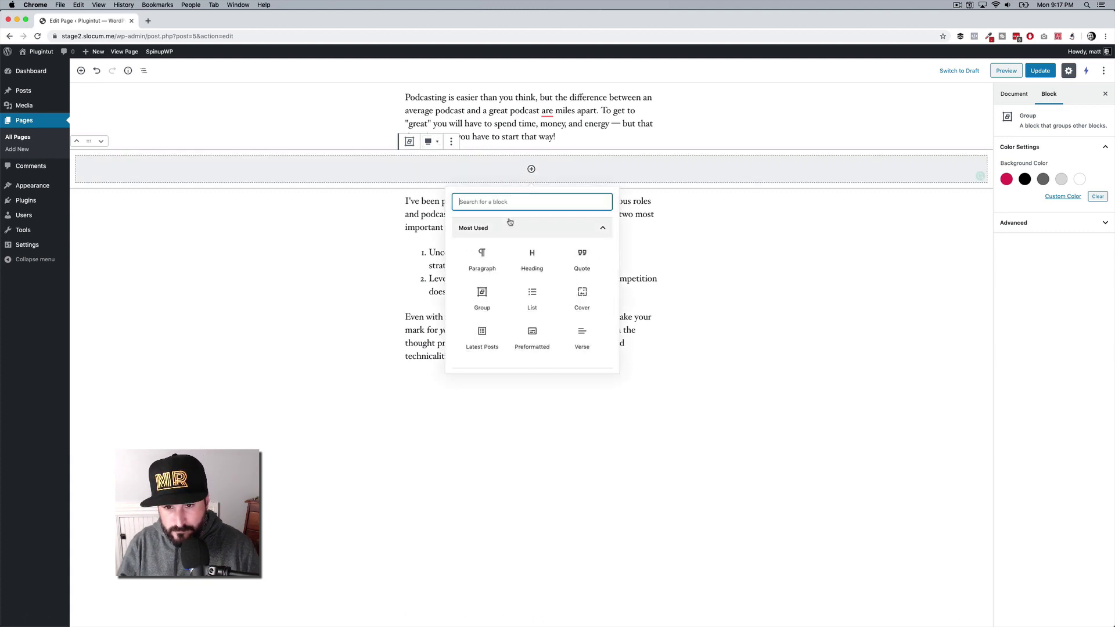
type("pos")
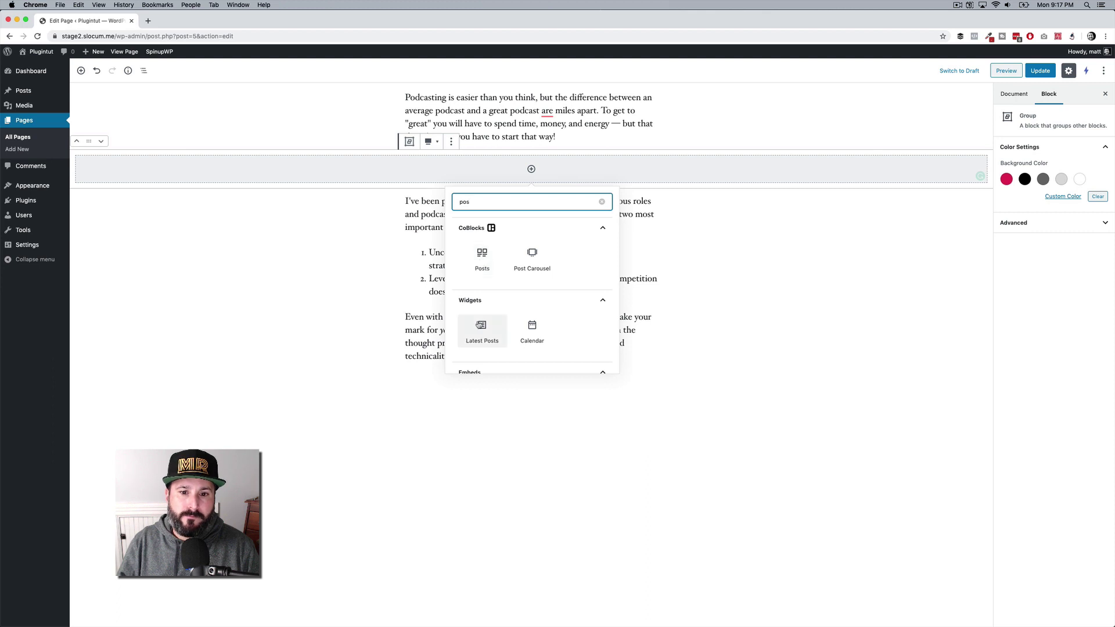
scroll(526, 326, "down", 1)
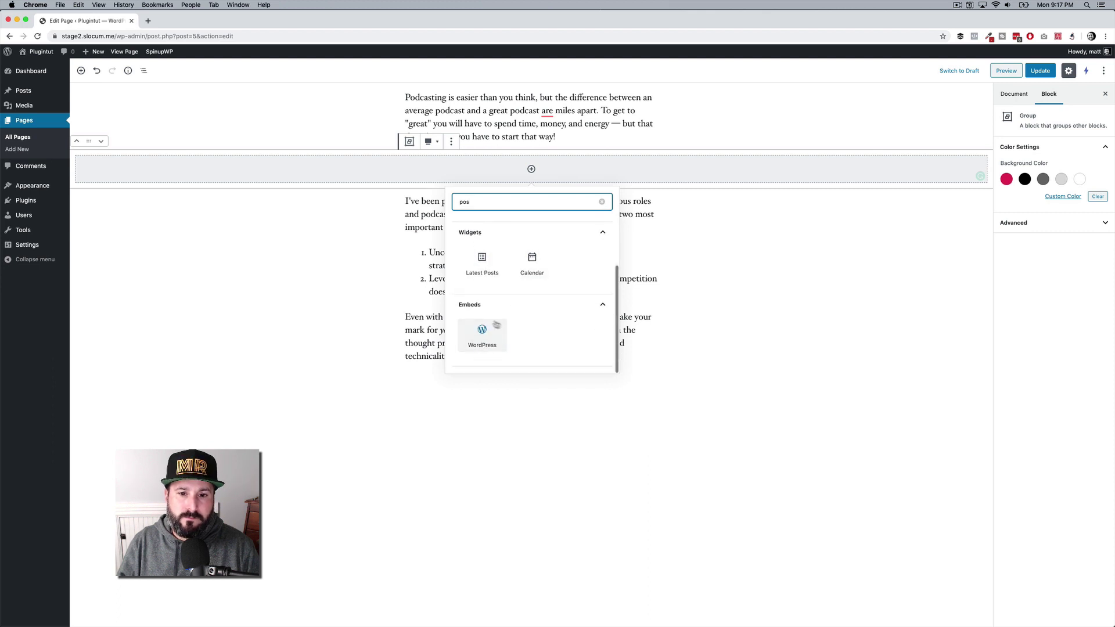
left_click(483, 283)
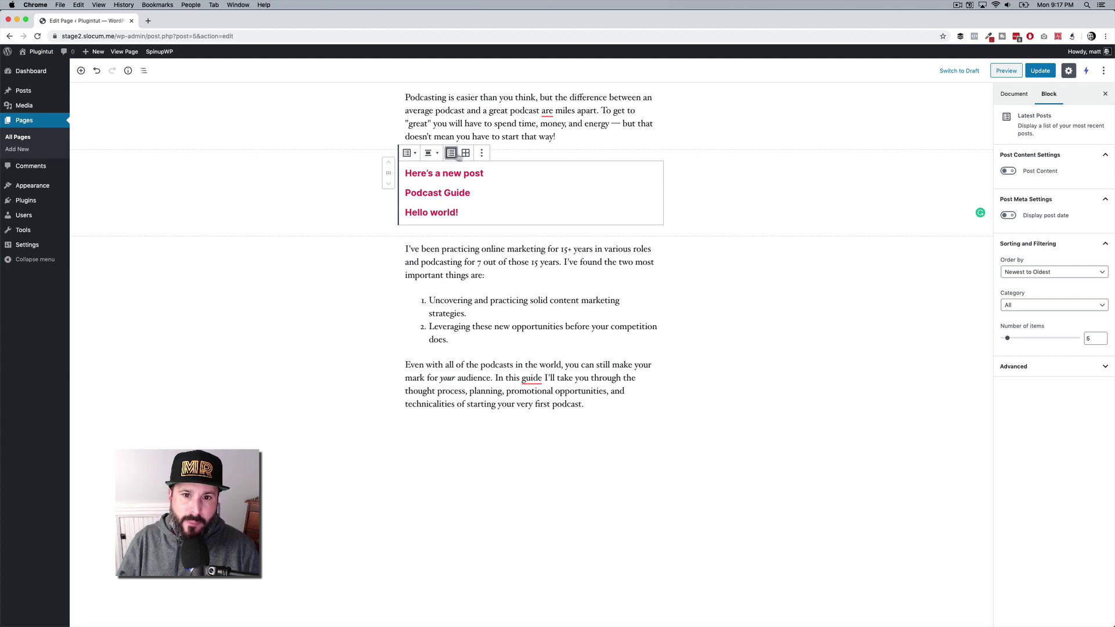
Step: Switch the Latest Posts block to grid view and set its alignment to Full Width
left_click(465, 154)
left_click(430, 154)
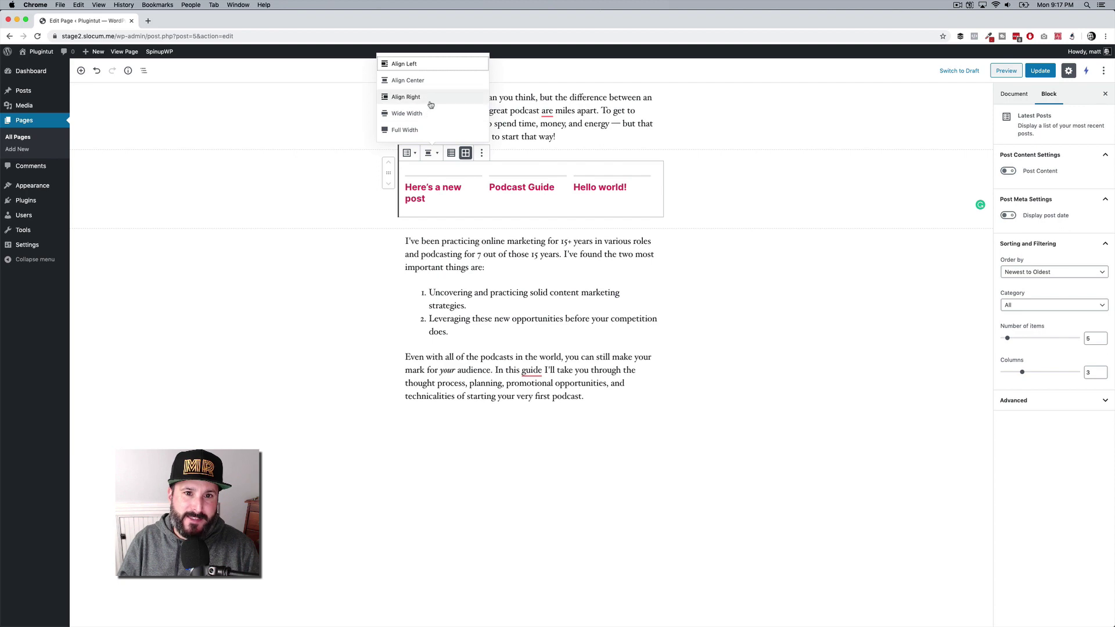
left_click(420, 129)
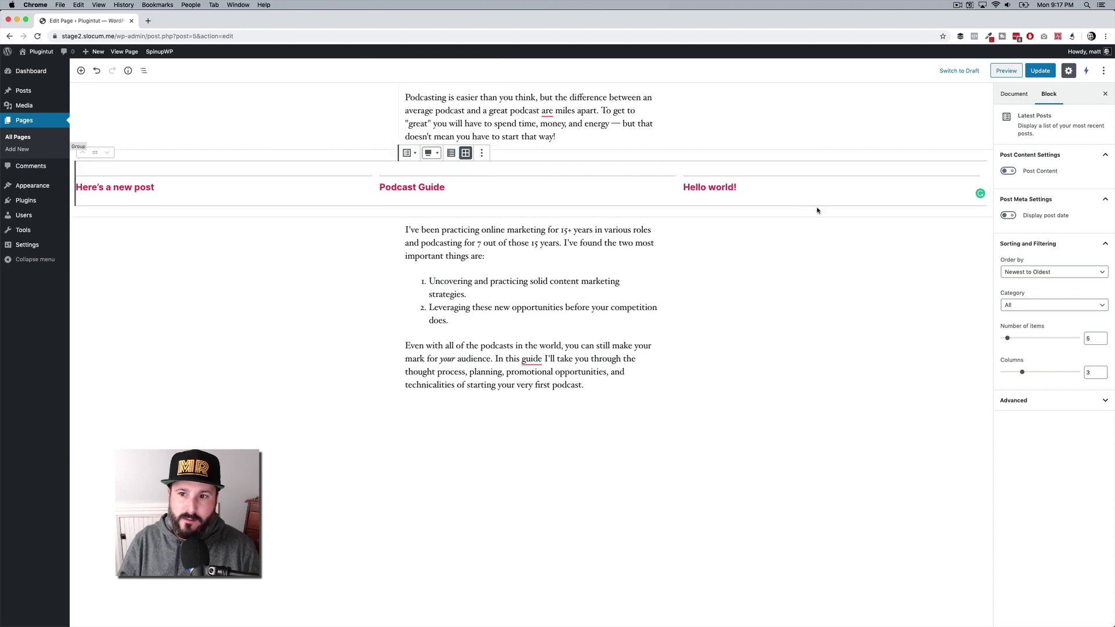
Step: Enable post content and the post date in the Latest Posts block and update the page
left_click(1008, 171)
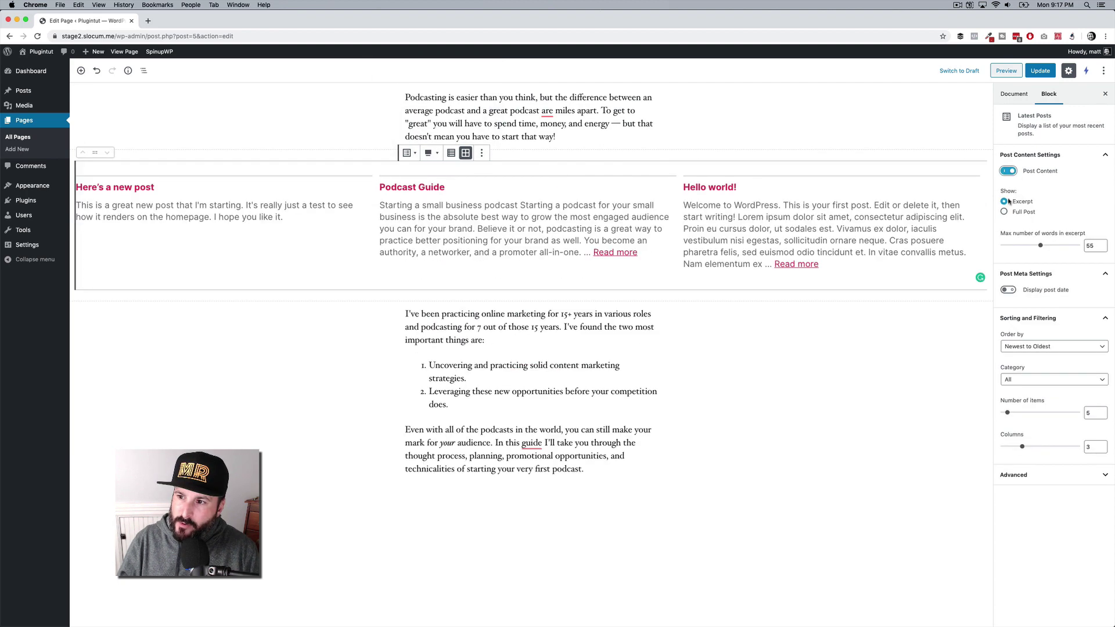
left_click(1008, 290)
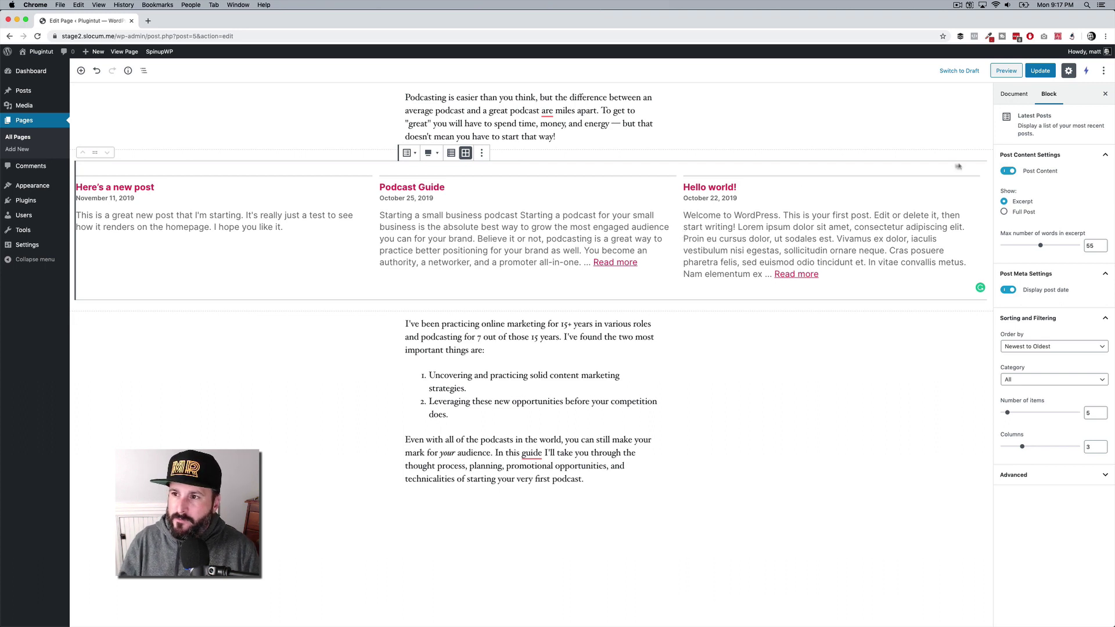
left_click(1040, 70)
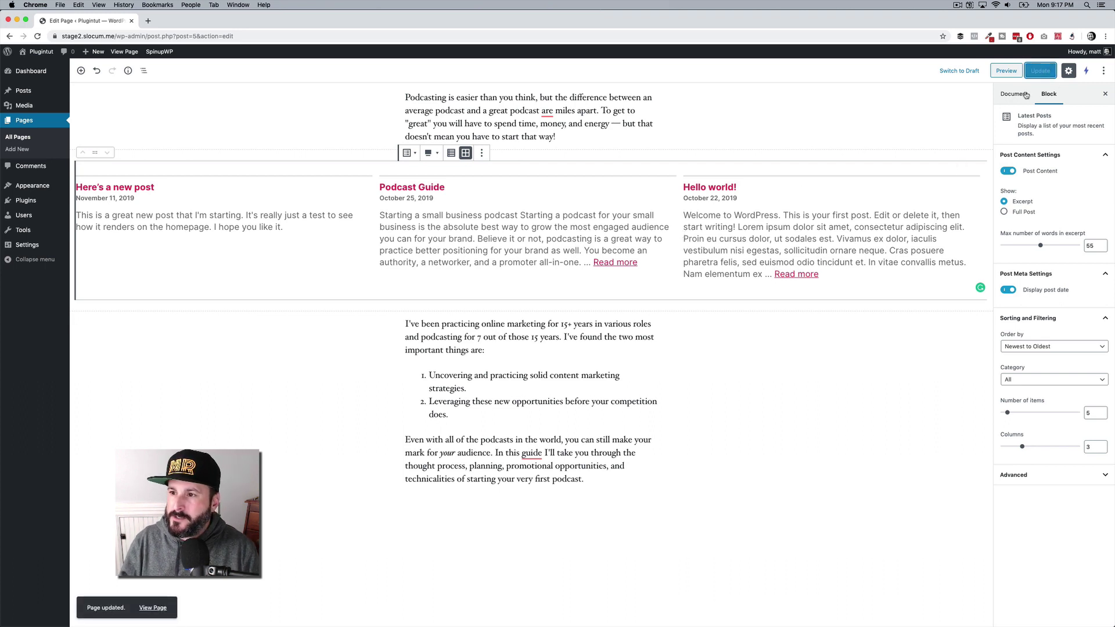
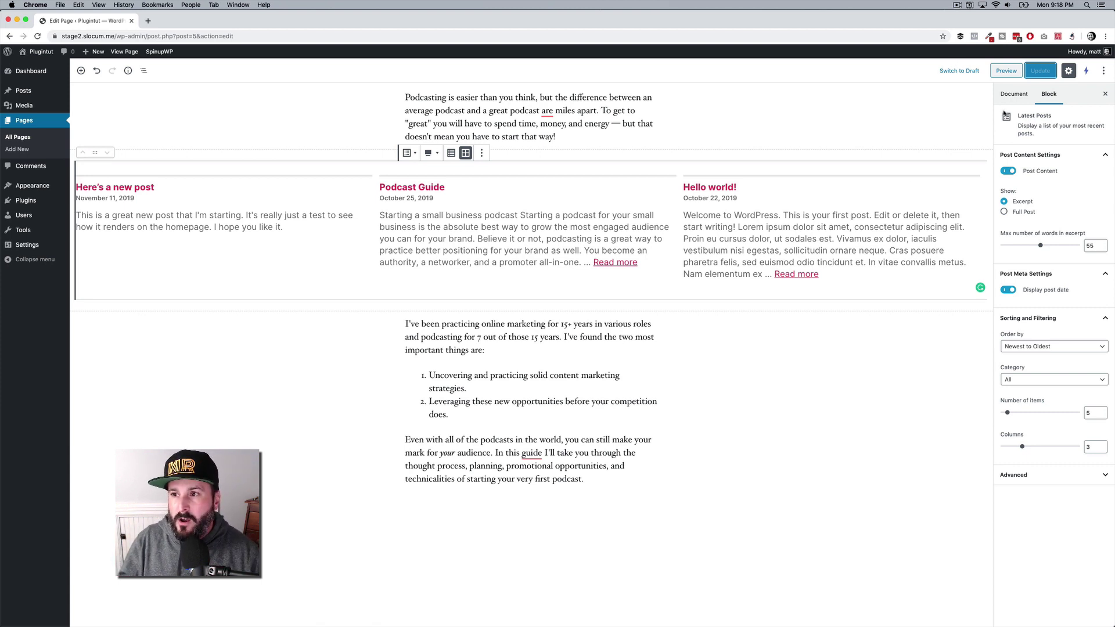
Step: Preview the page to examine the full-width Latest Posts grid, and return to the editor
left_click(1006, 71)
scroll(364, 351, "down", 10)
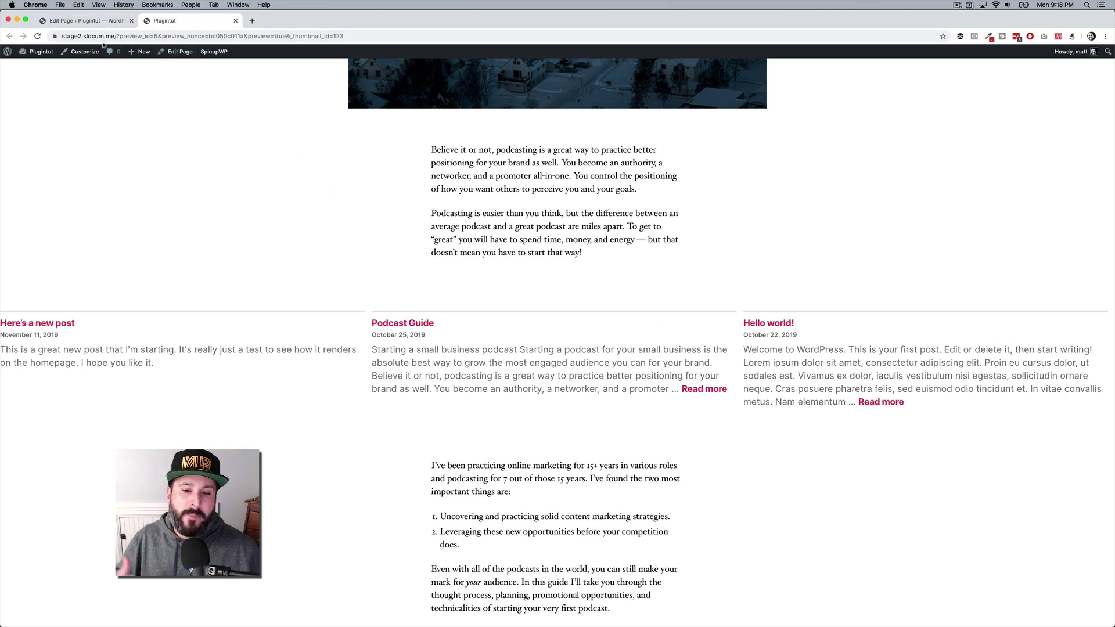
left_click(79, 21)
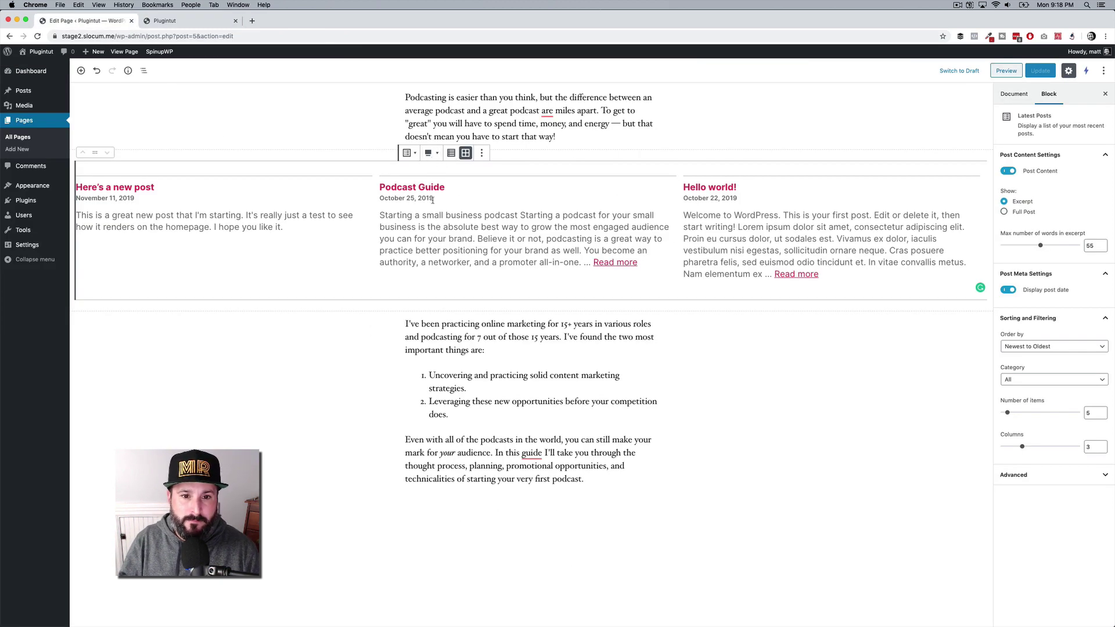
Step: Set the Latest Posts block's alignment to Wide Width and select its parent Group block
left_click(435, 154)
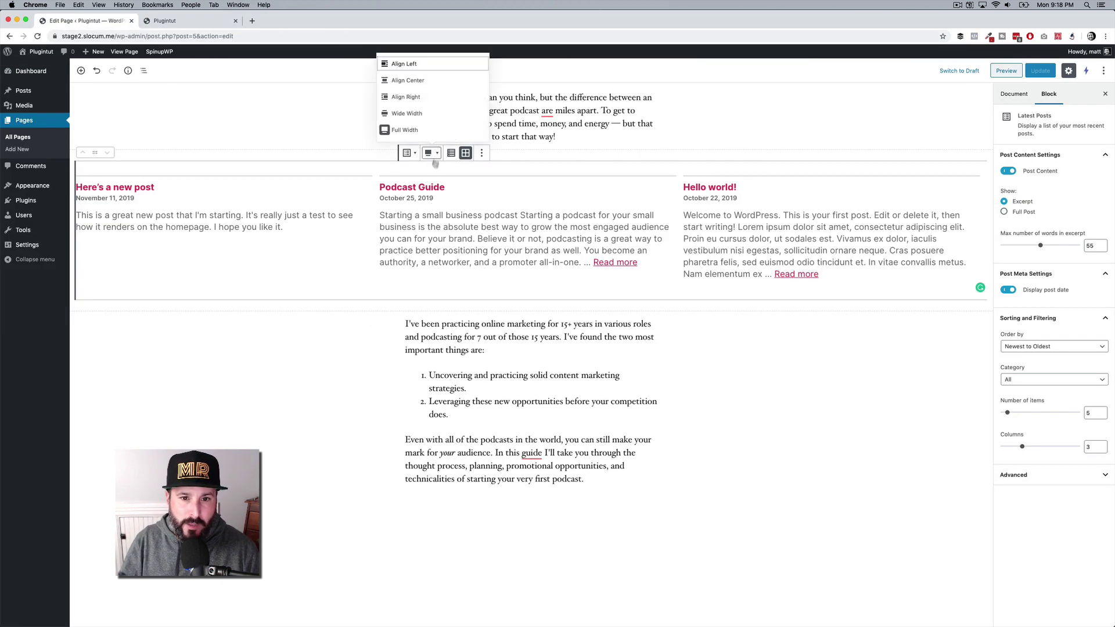
left_click(434, 114)
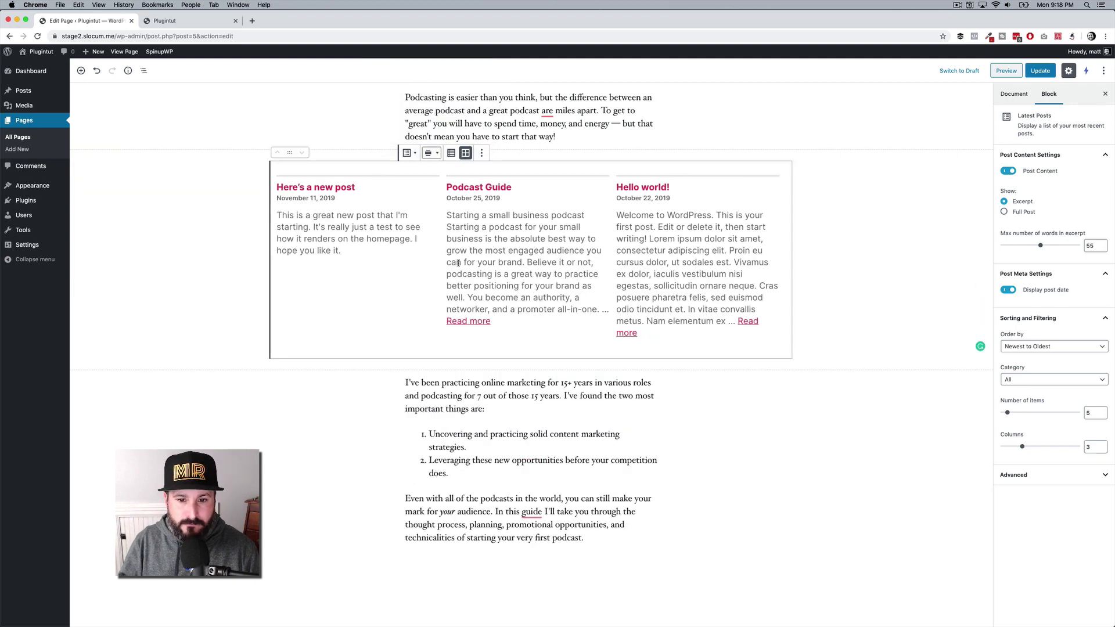
left_click(517, 380)
left_click(524, 227)
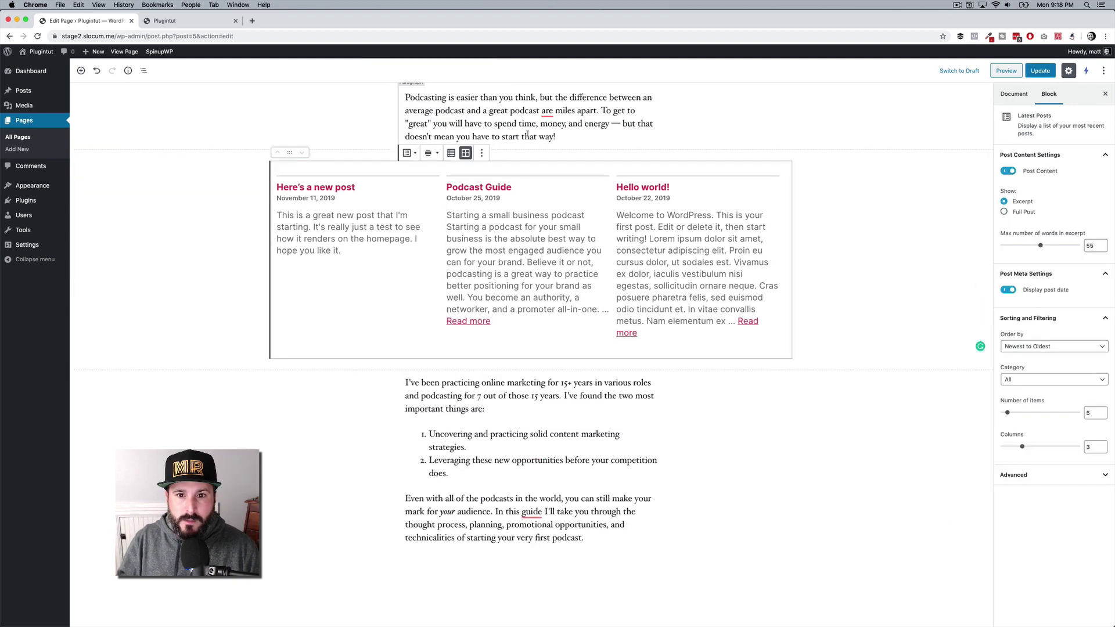
left_click(144, 70)
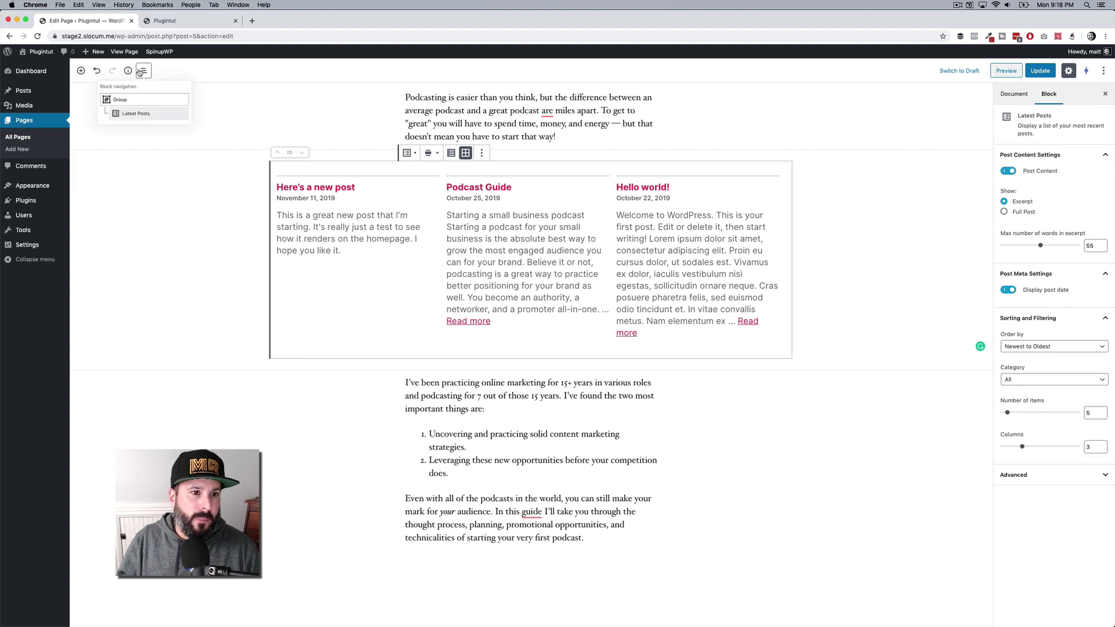
left_click(120, 105)
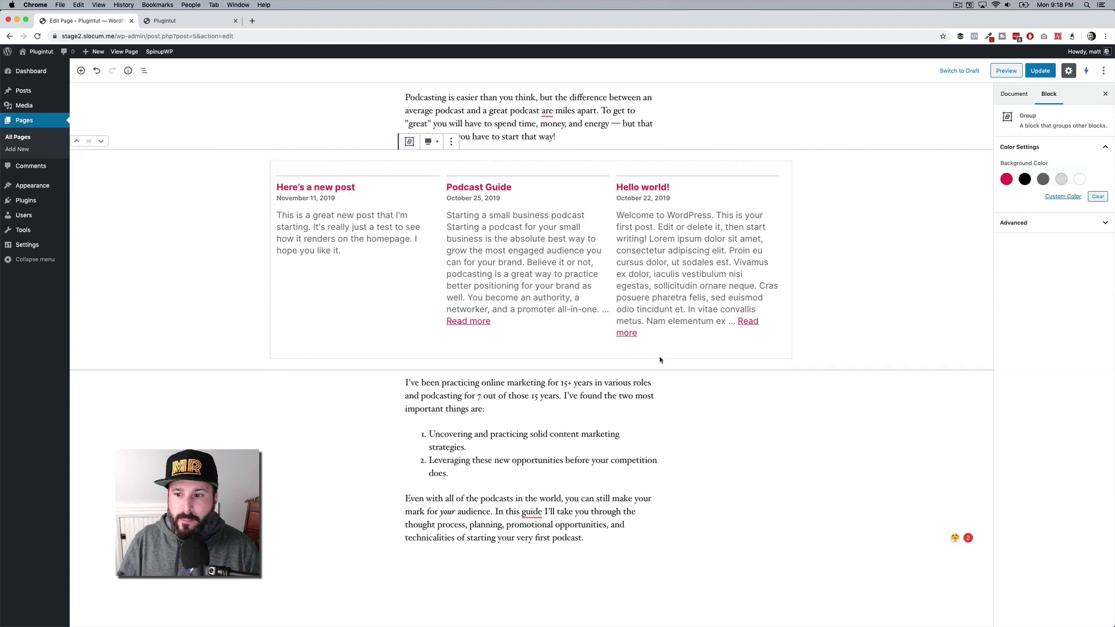
Step: Insert a Cover block from Common Blocks above the Latest Posts block and give it the crimson overlay color
left_click(522, 125)
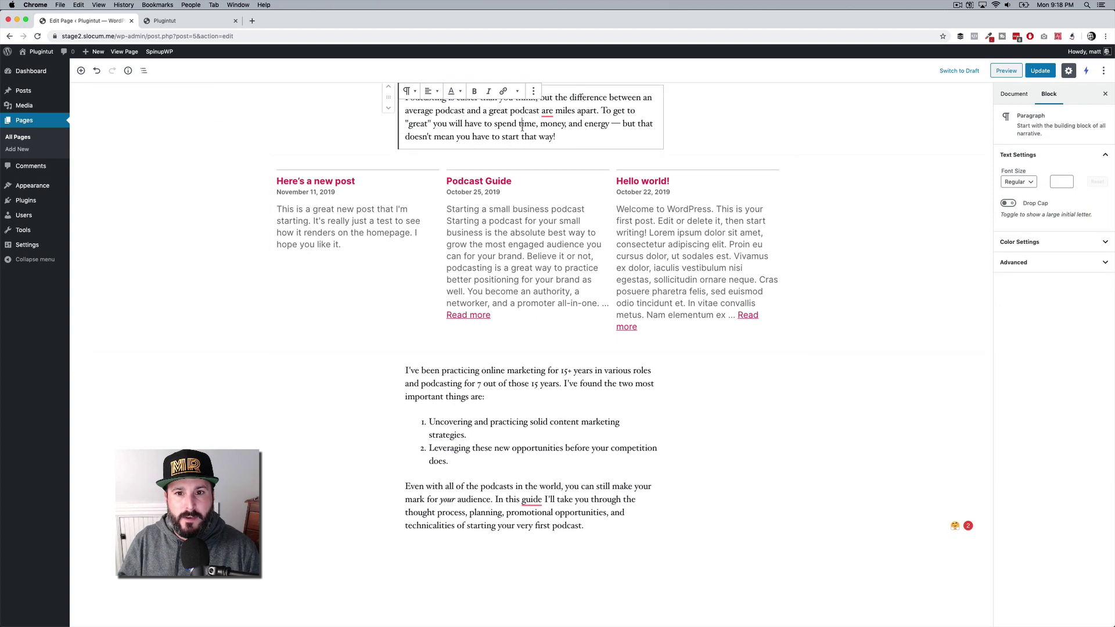
scroll(523, 138, "up", 3)
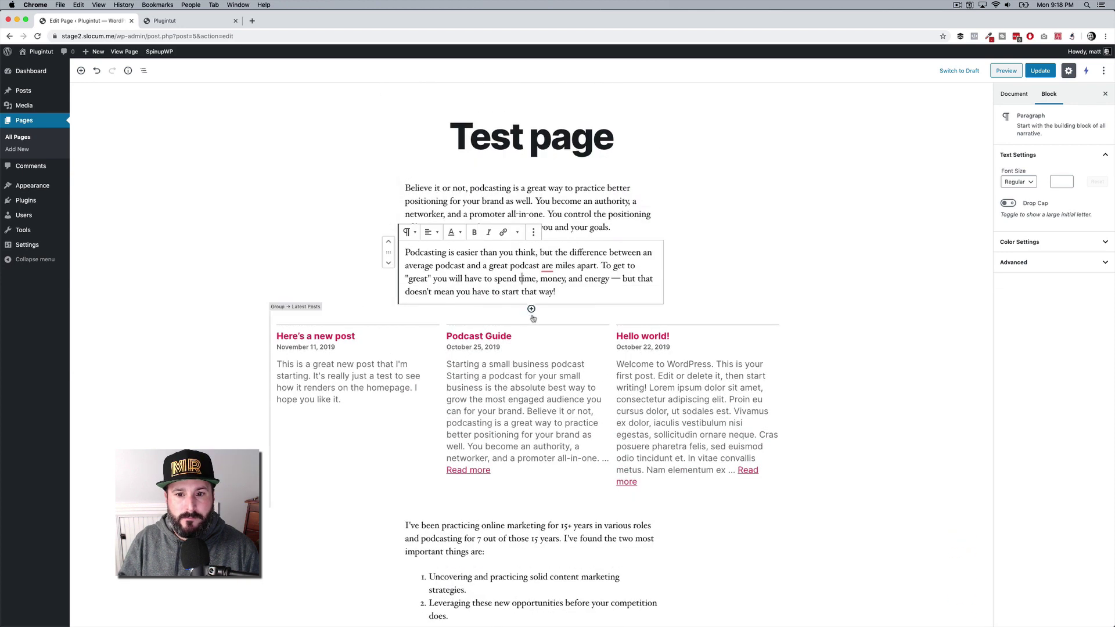
left_click(531, 309)
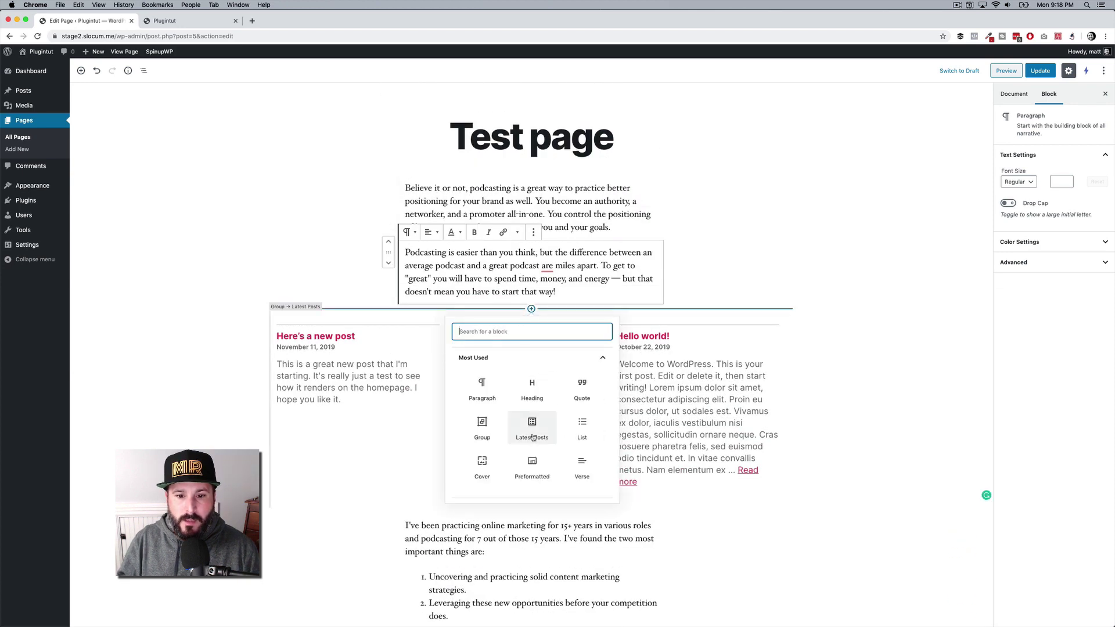
left_click(511, 359)
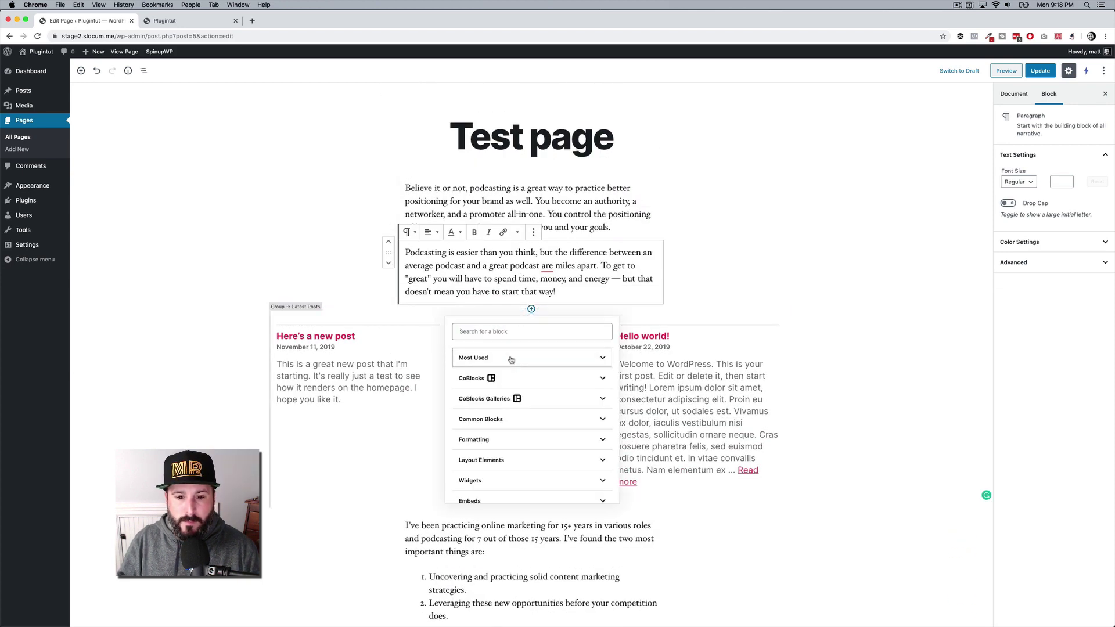
left_click(504, 419)
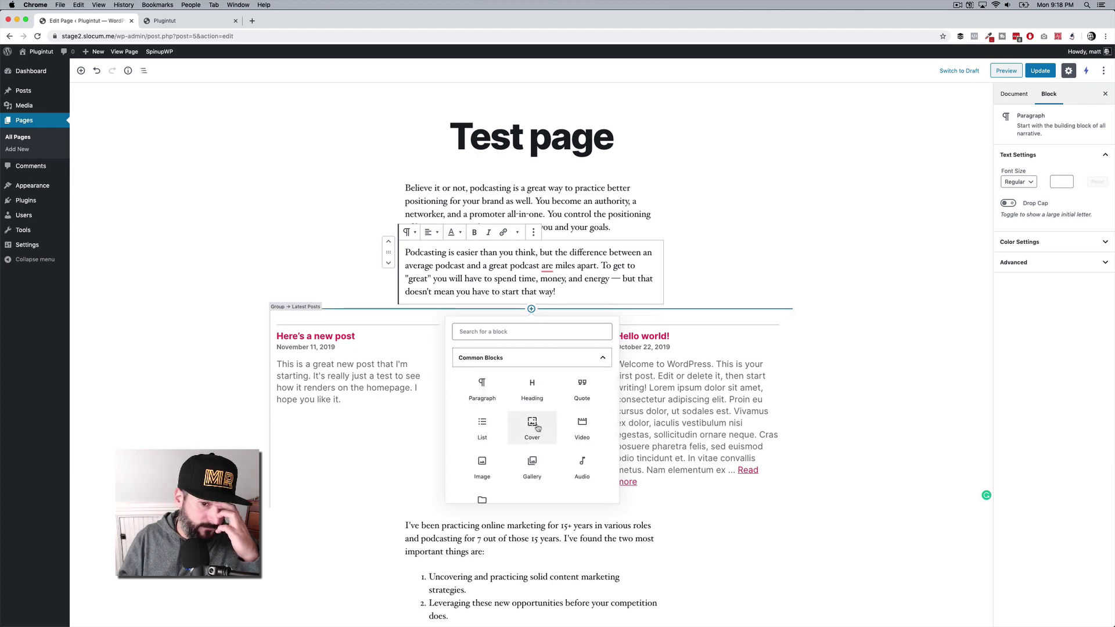
left_click(541, 427)
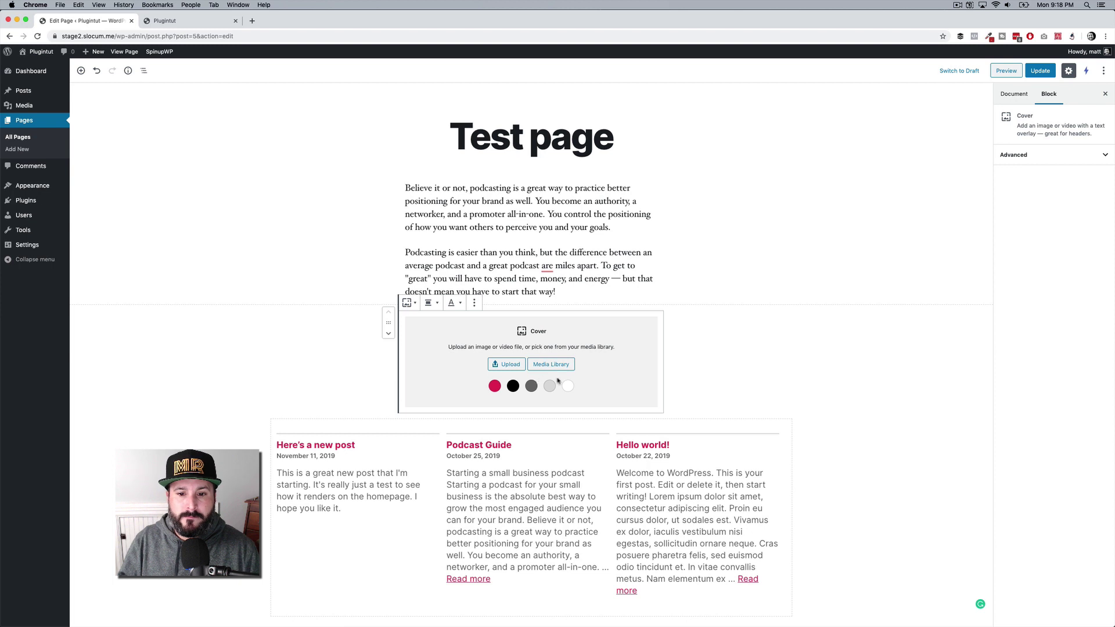
left_click(494, 386)
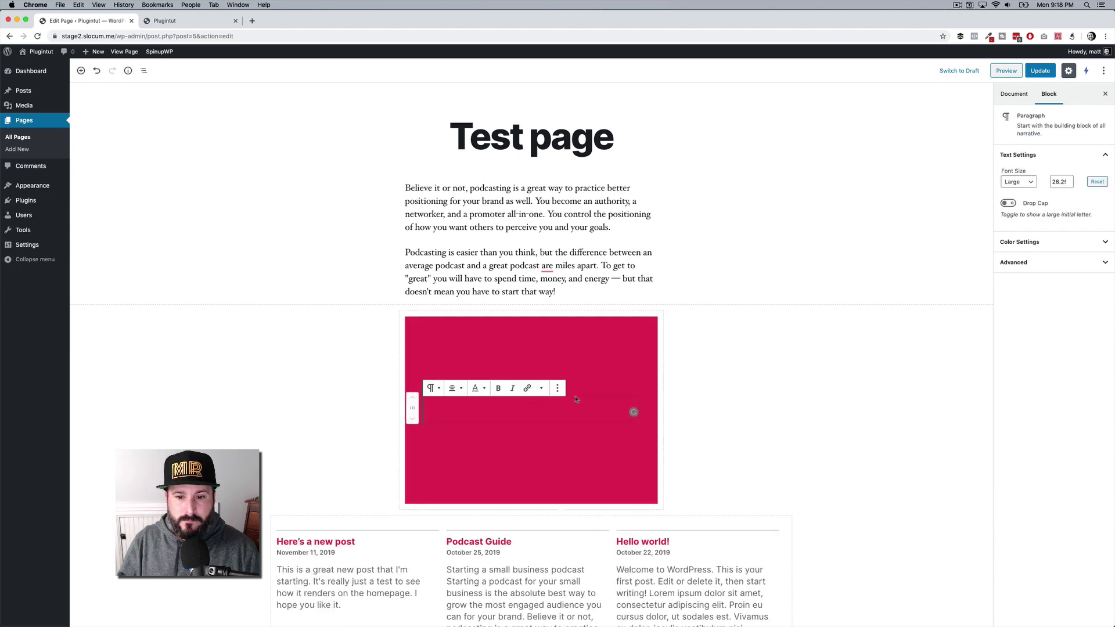
Step: Check the color and transform options of the crimson Cover block and its paragraph, and remove the Cover block
left_click(557, 389)
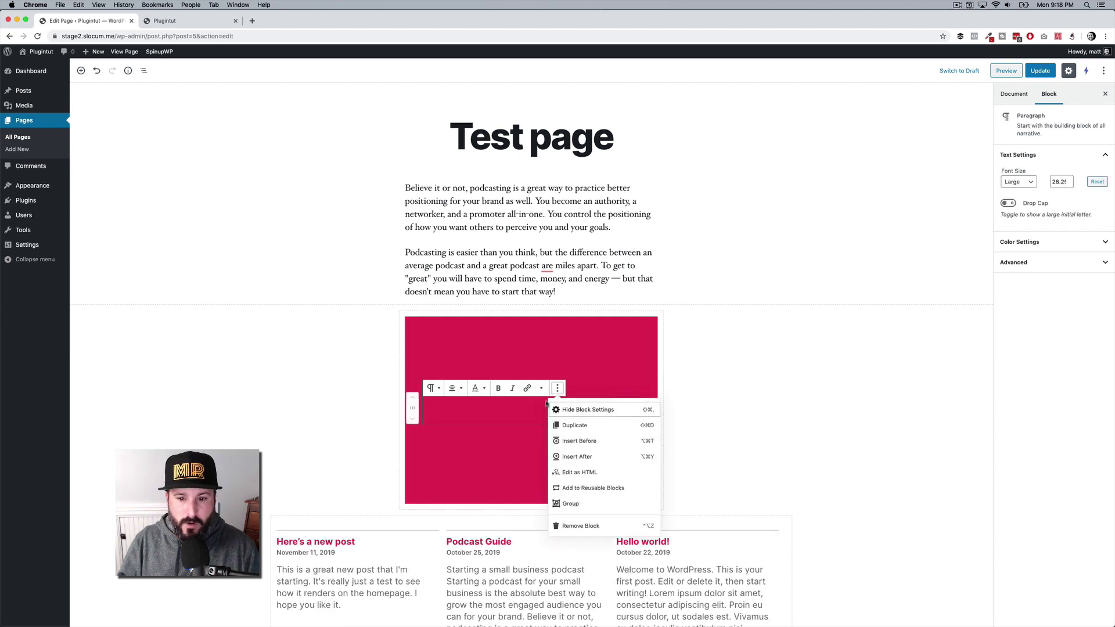
left_click(485, 414)
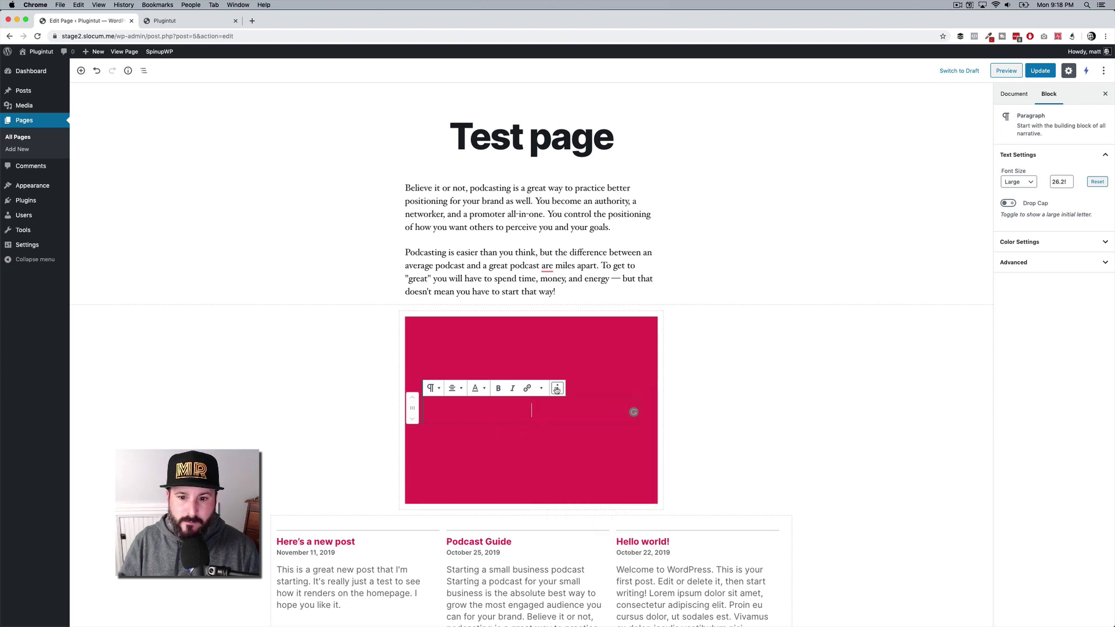
left_click(1028, 247)
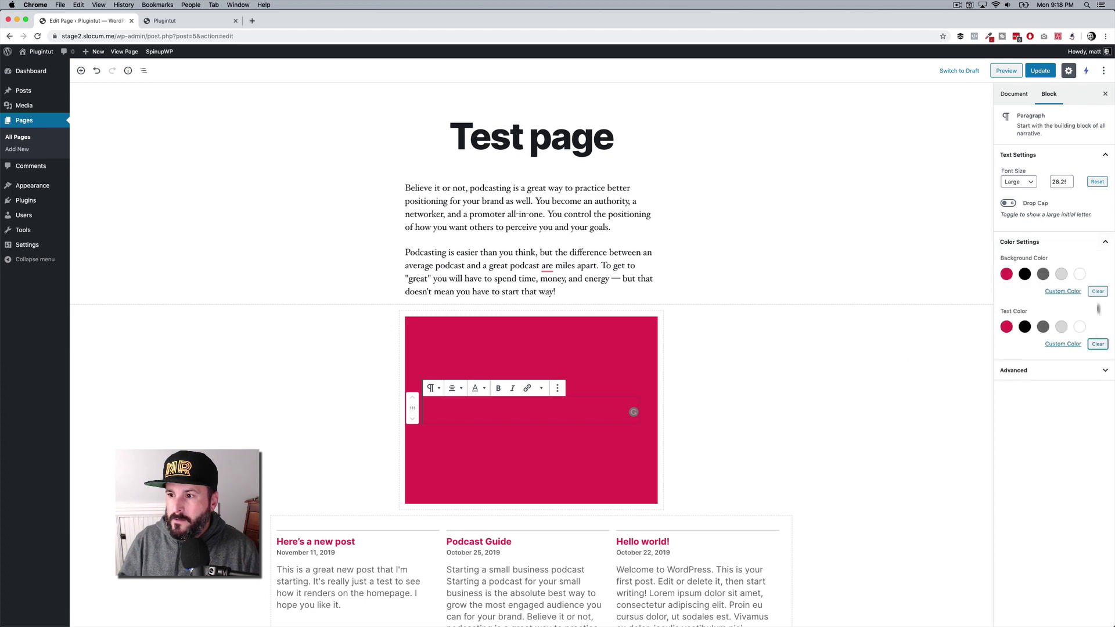
left_click(629, 348)
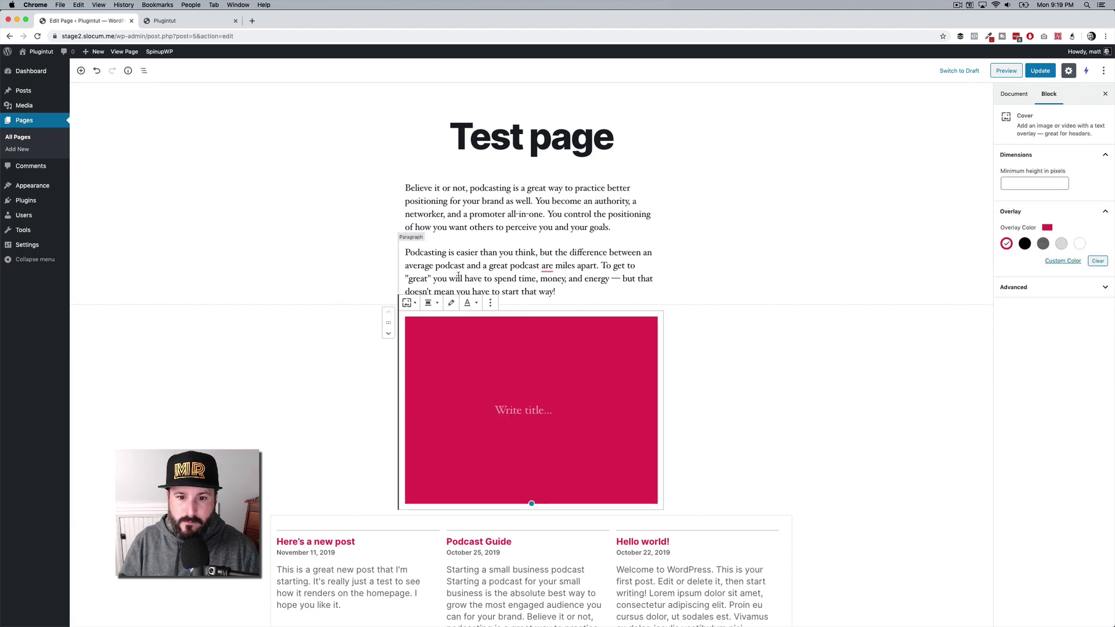
left_click(410, 303)
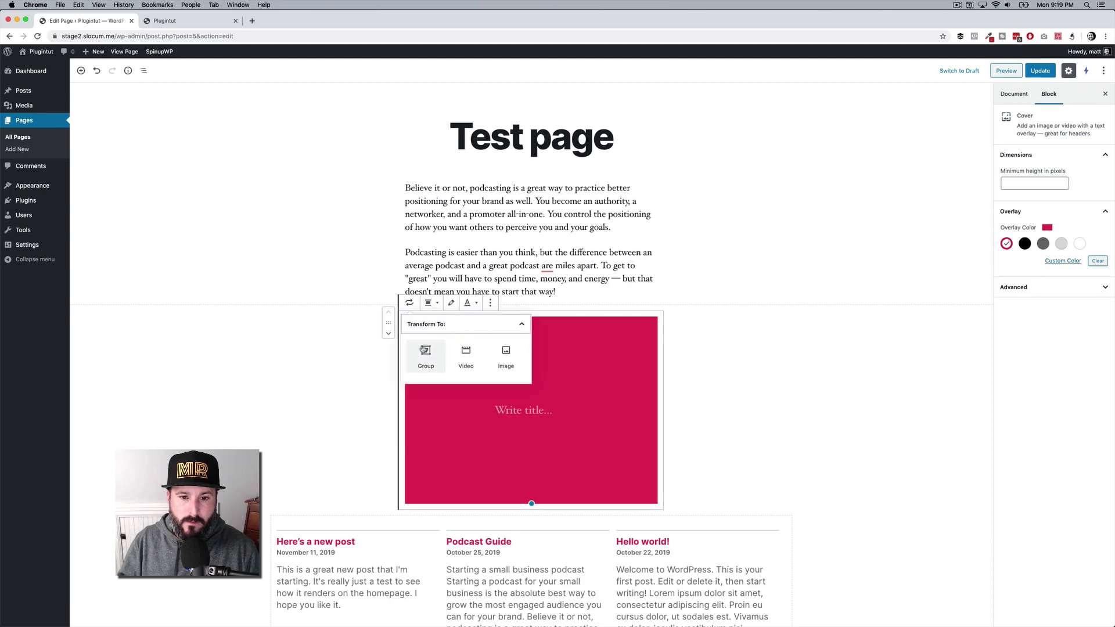
left_click(521, 324)
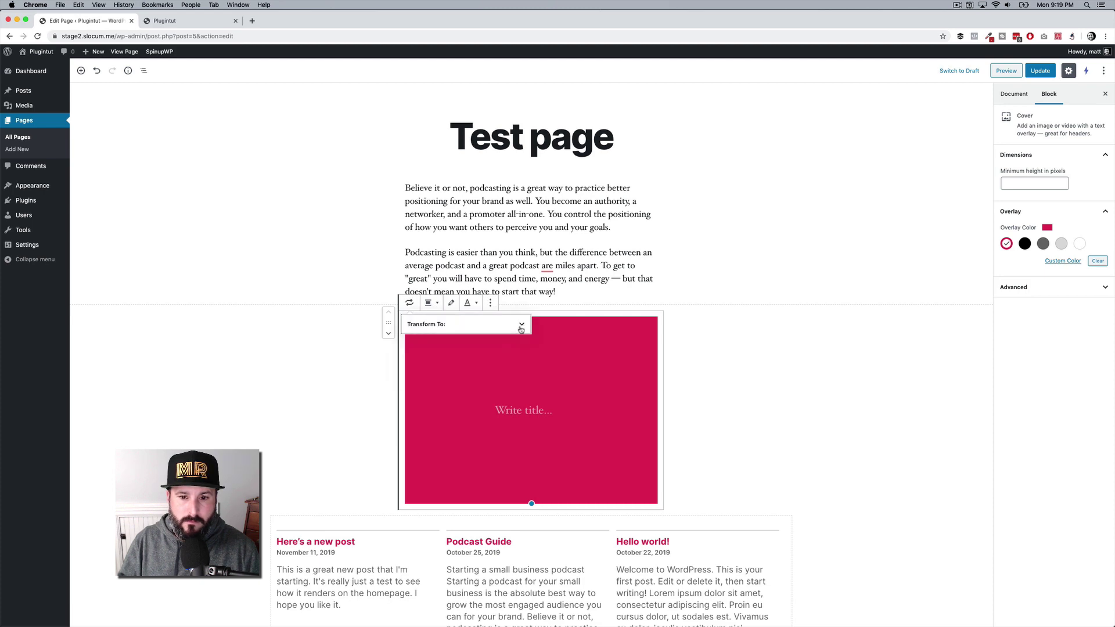
left_click(490, 302)
left_click(513, 440)
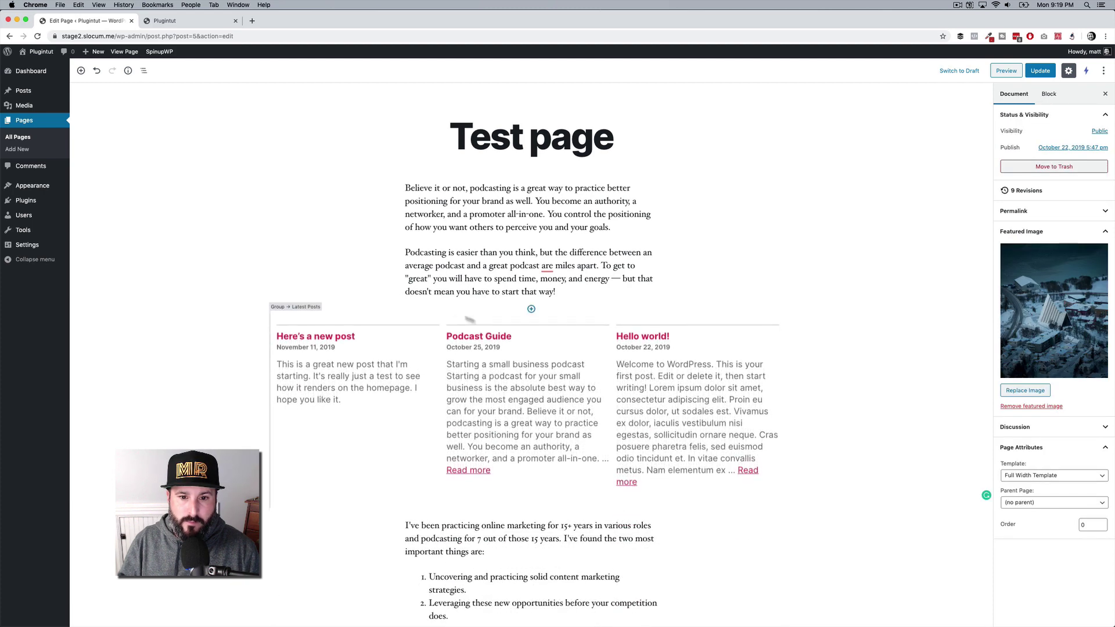
Step: Insert a Cover block above the Latest Posts block, using the red car photo from the media library
left_click(531, 310)
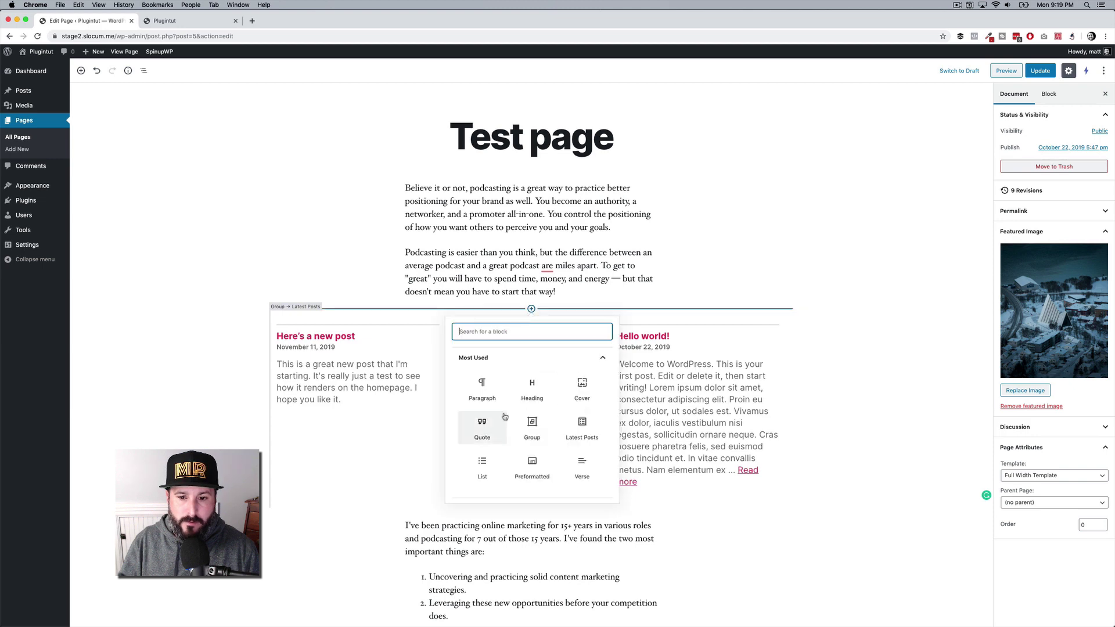
left_click(572, 394)
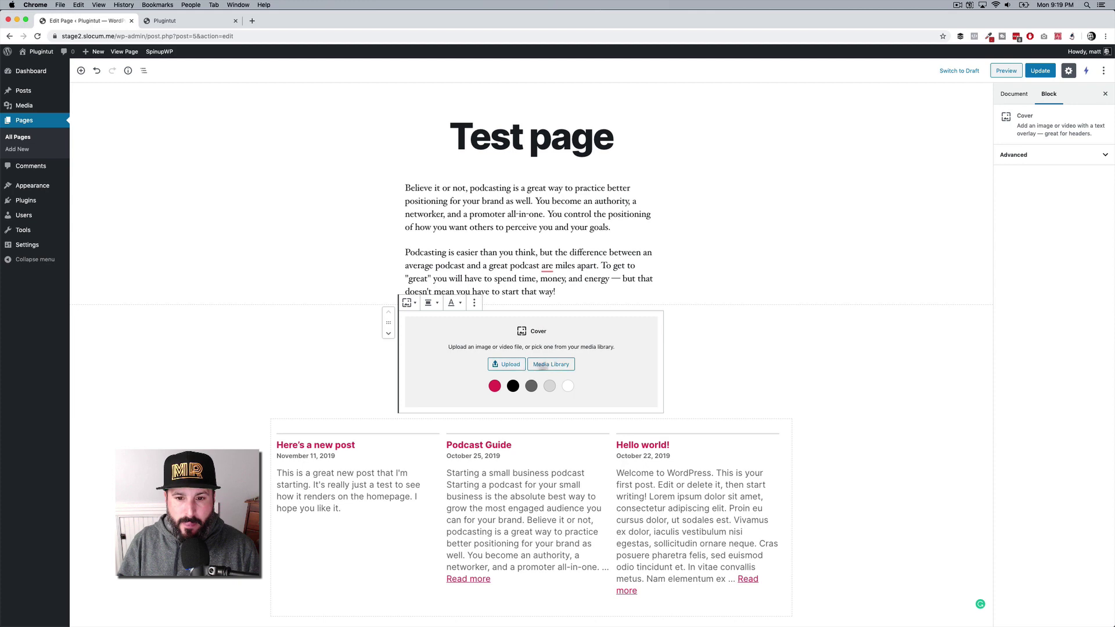
left_click(542, 364)
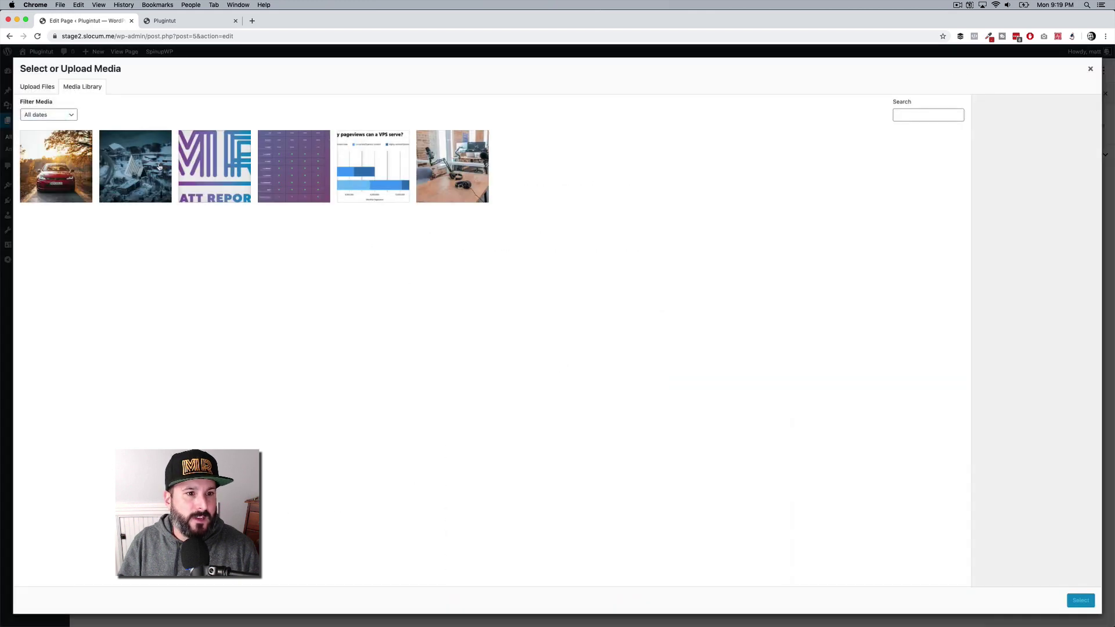
left_click(23, 164)
left_click(1081, 600)
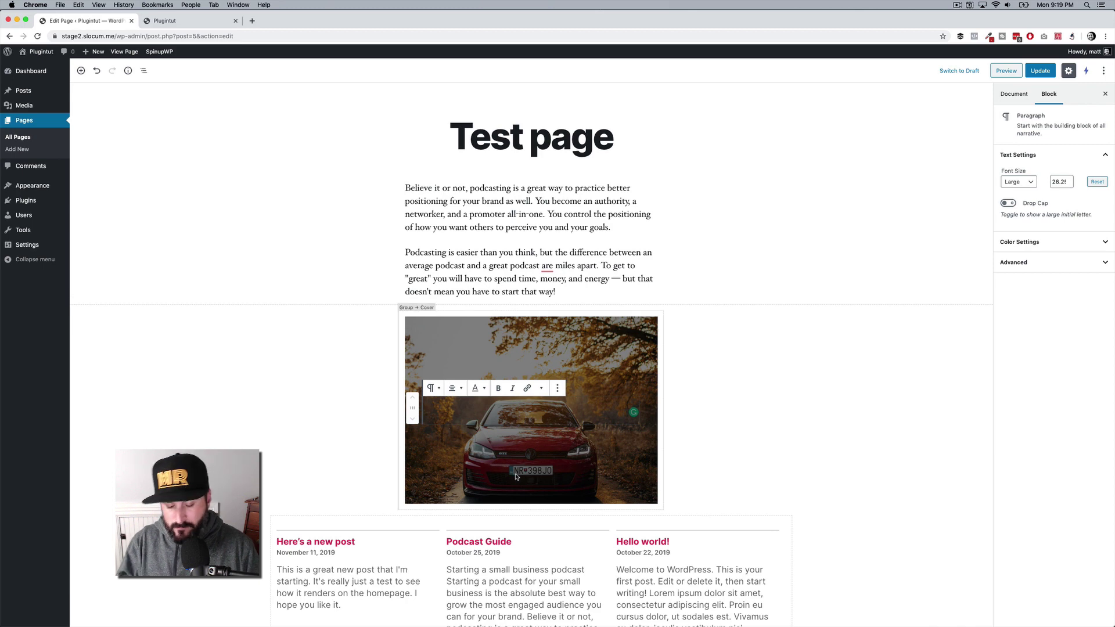
Step: Title the Cover block "These are our latest posts" and set its alignment to Full Width
type("These are ")
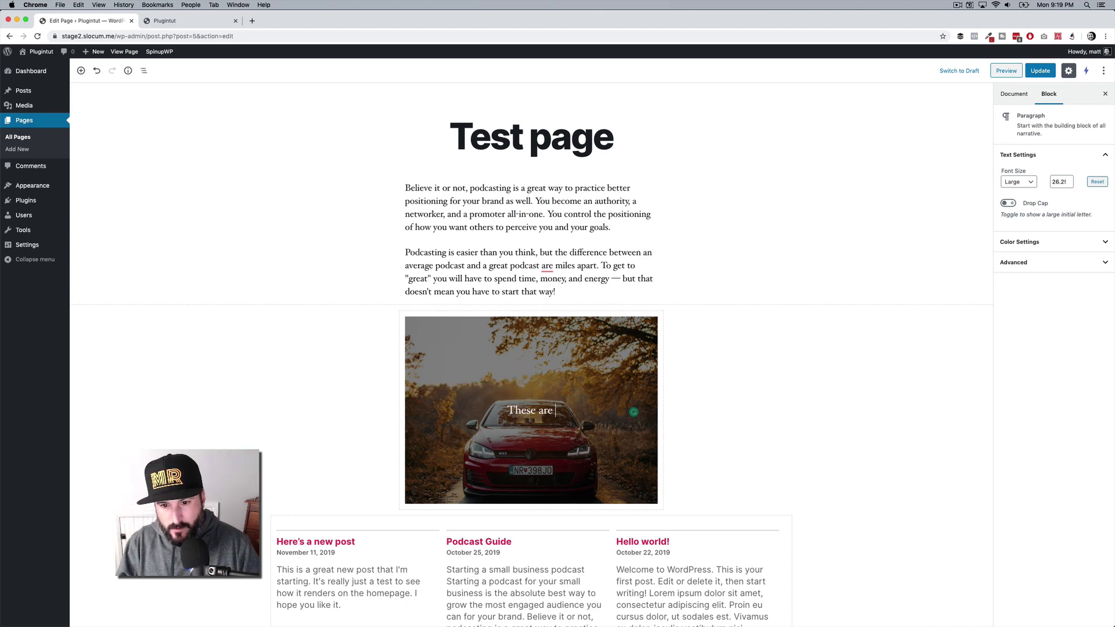
type("our latest posts")
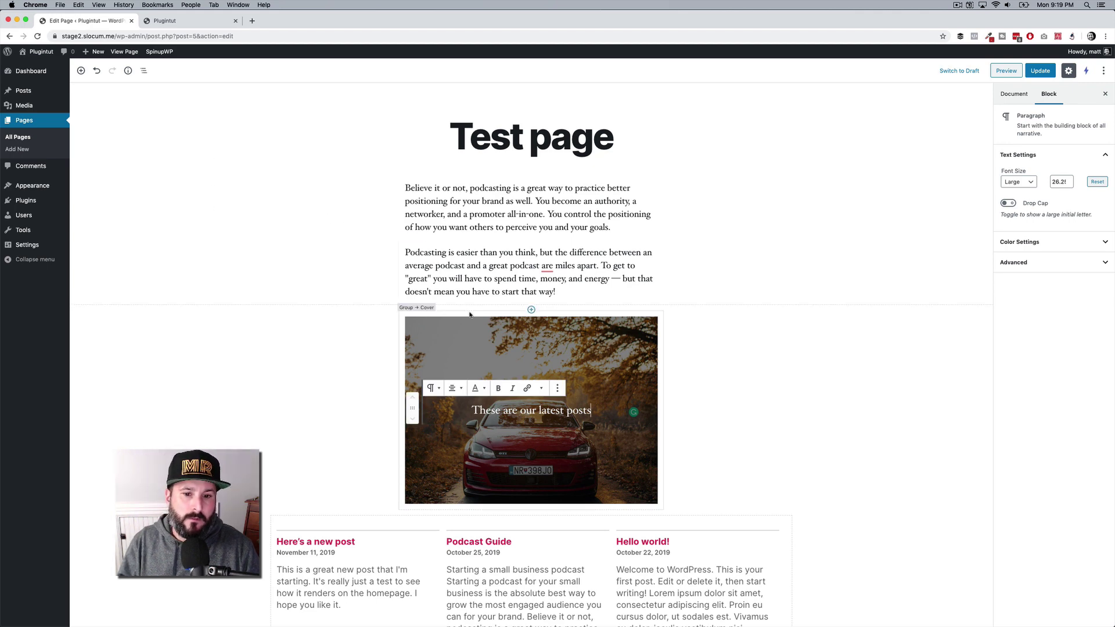
left_click(466, 336)
left_click(429, 303)
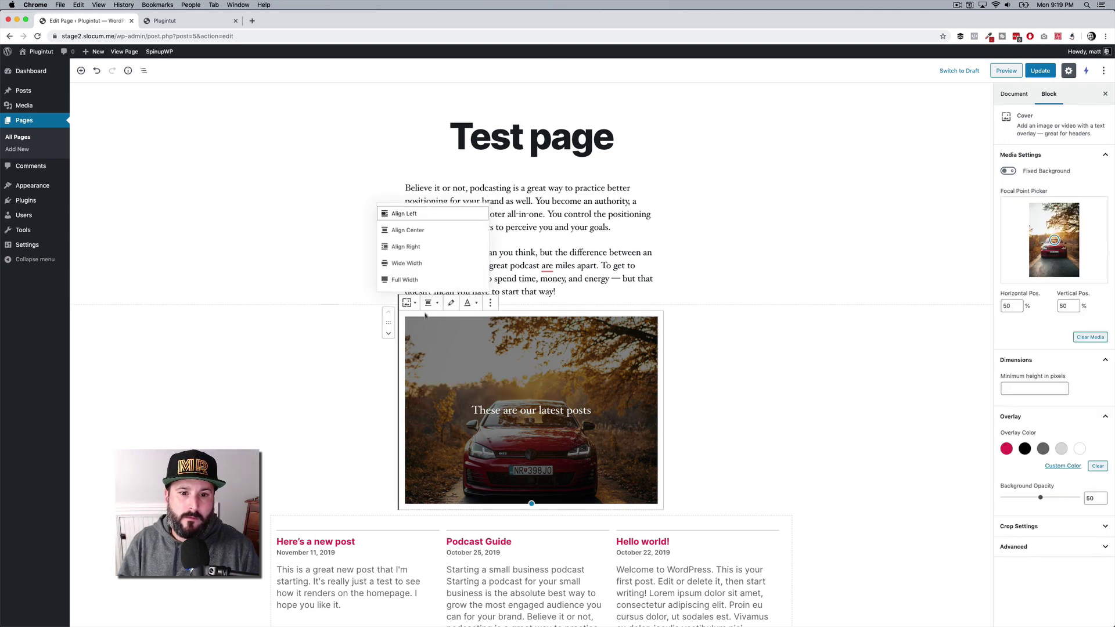
left_click(421, 283)
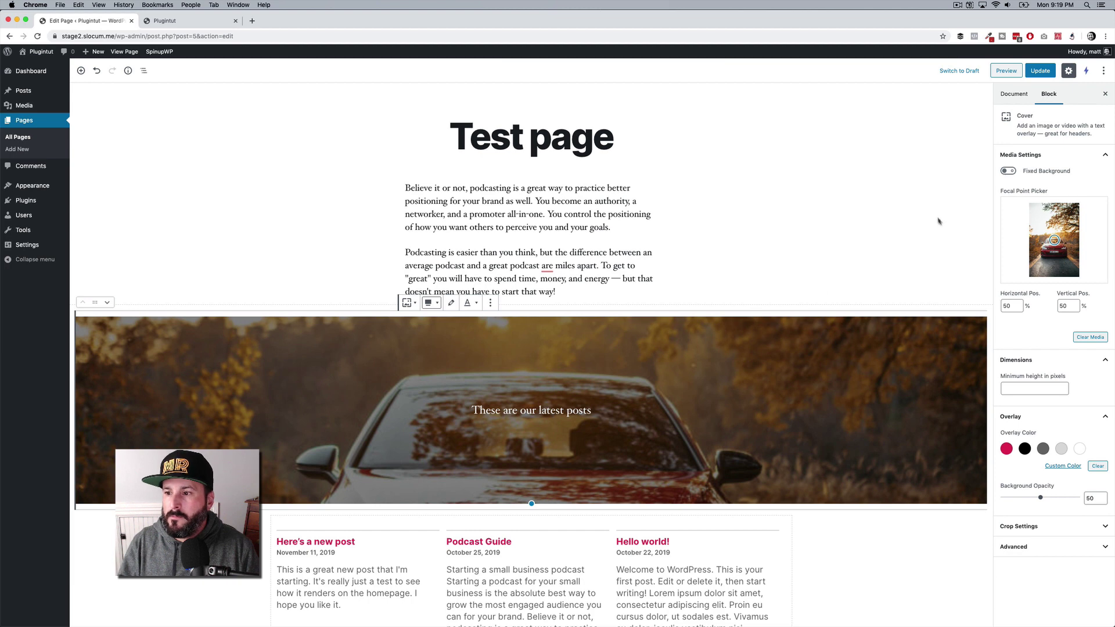
Step: Set the Cover image's focal point to 51% horizontal and 64% vertical, and its minimum height to 500 pixels
left_click_drag(1053, 240, 1057, 250)
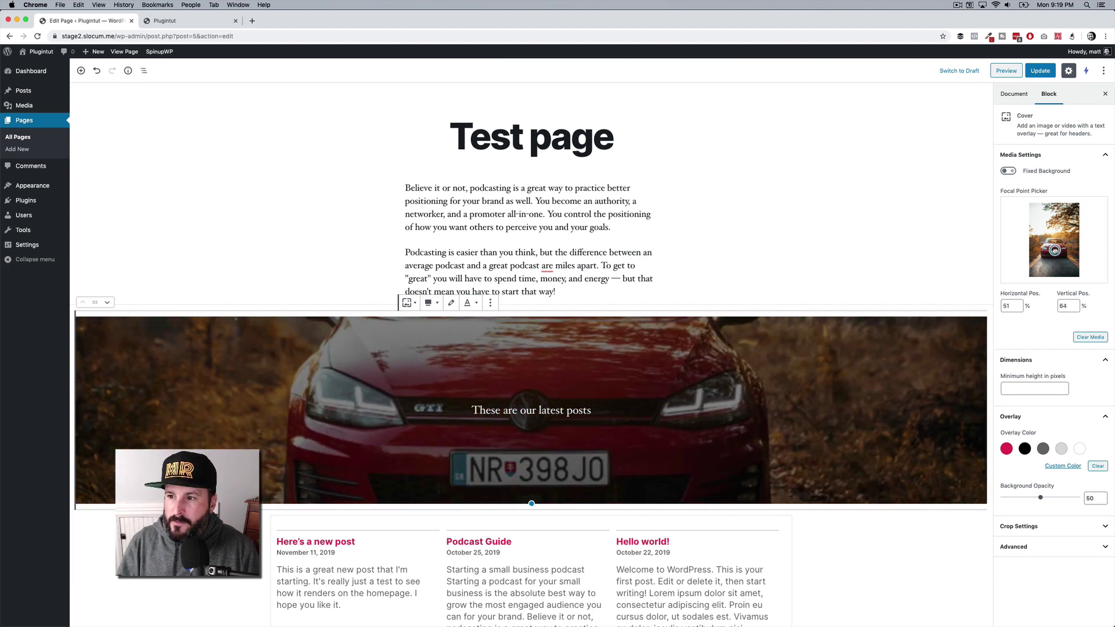
left_click(1043, 172)
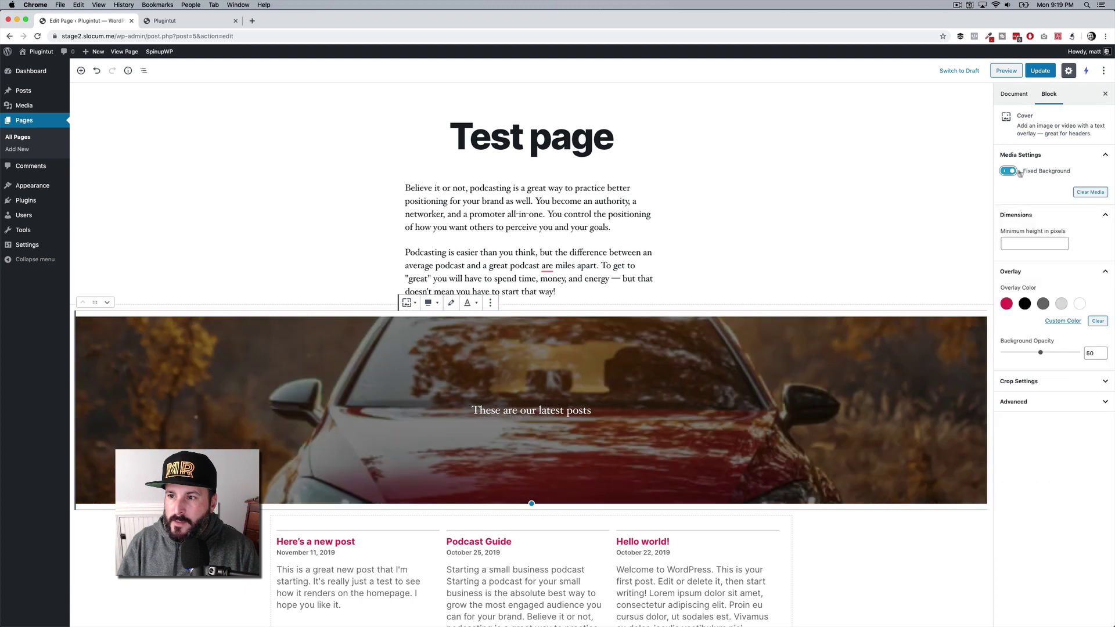
left_click(1044, 172)
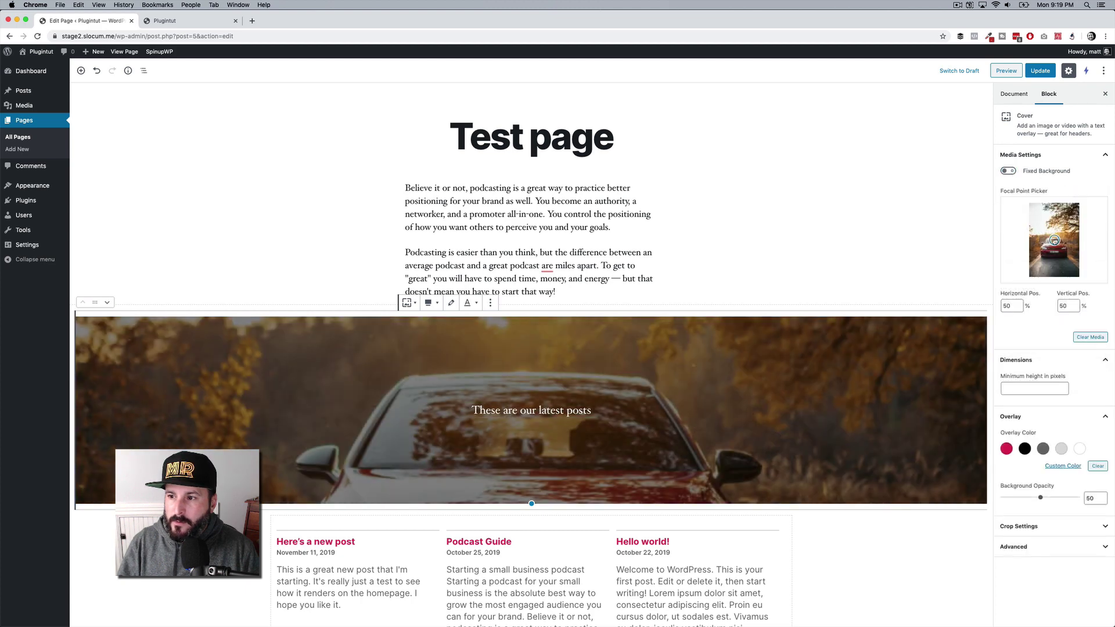
left_click_drag(1054, 240, 1055, 251)
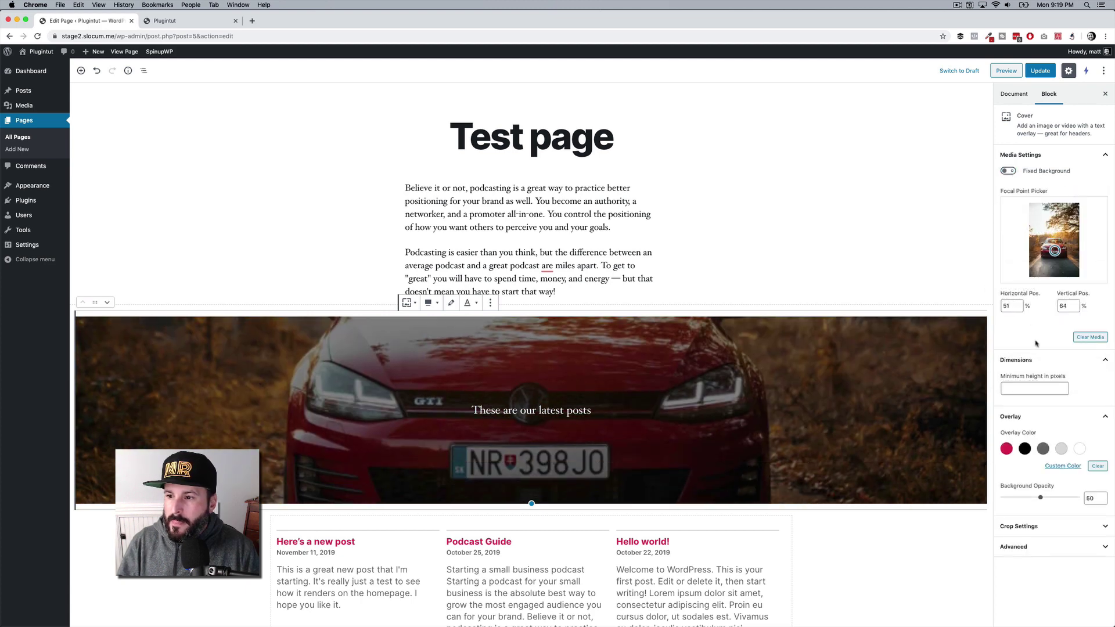
left_click(1041, 386)
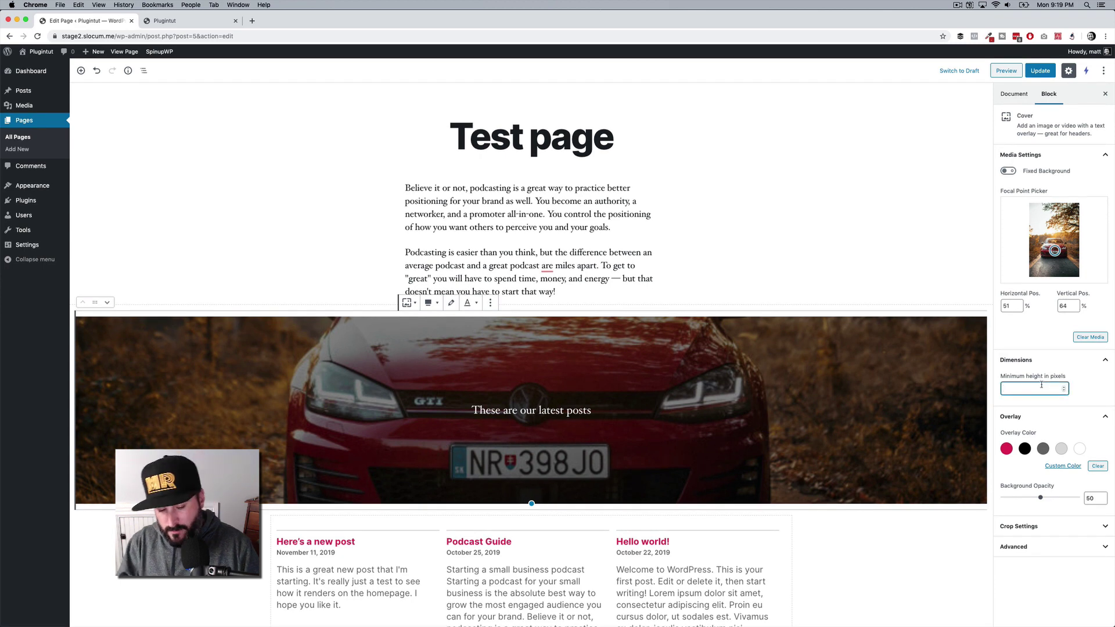
type("500")
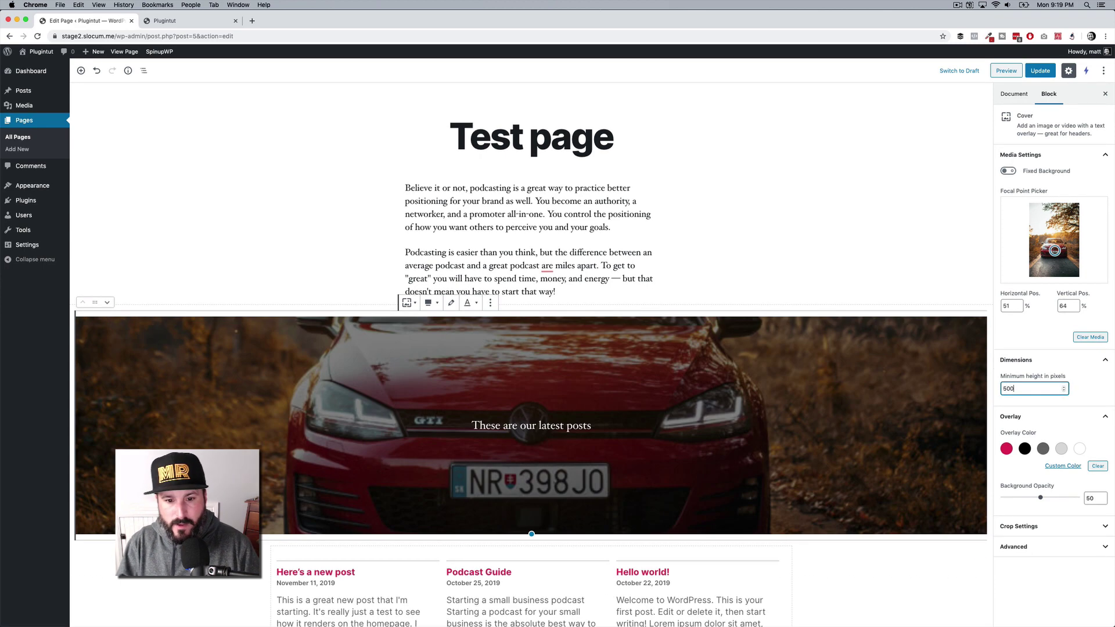
Step: Give the Cover the crimson overlay color with a background opacity of 30, and update the page
left_click(1010, 451)
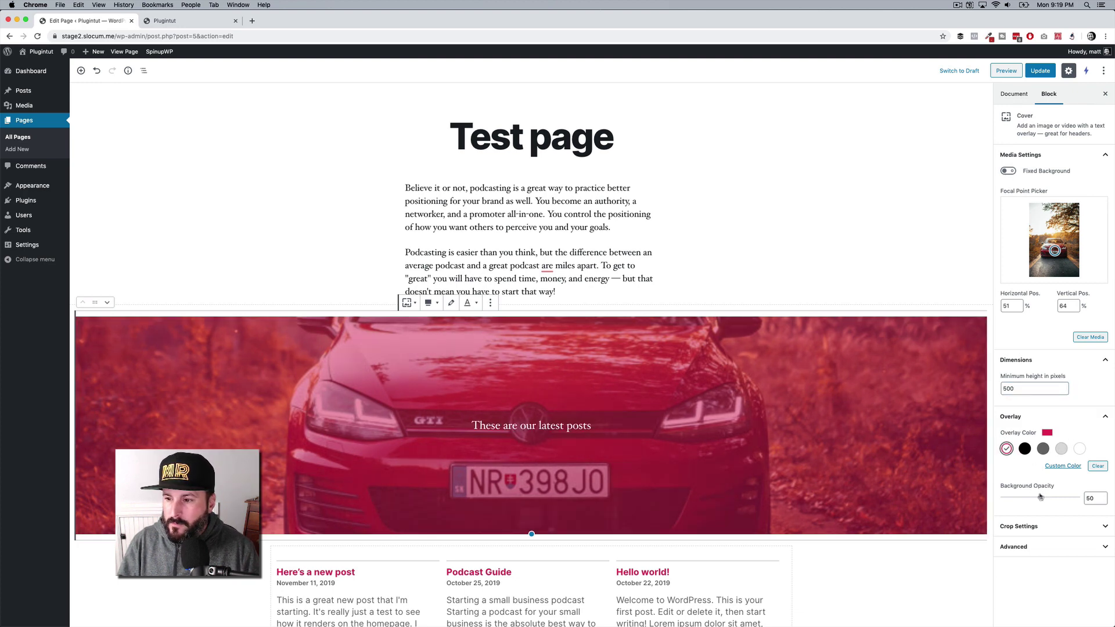
left_click_drag(1035, 497, 1027, 498)
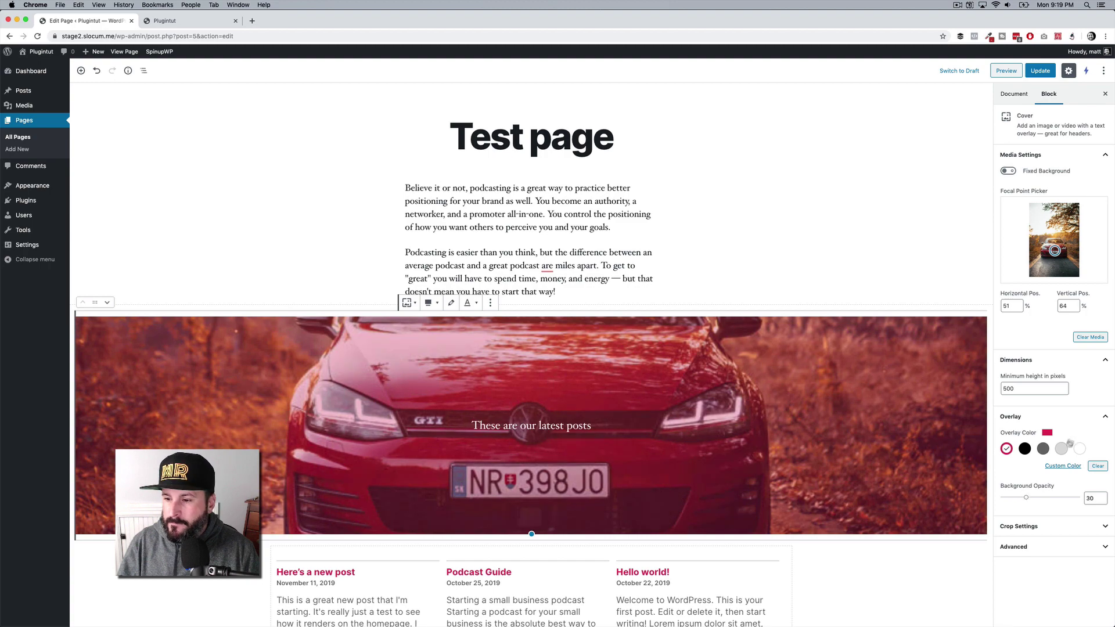
left_click(1039, 533)
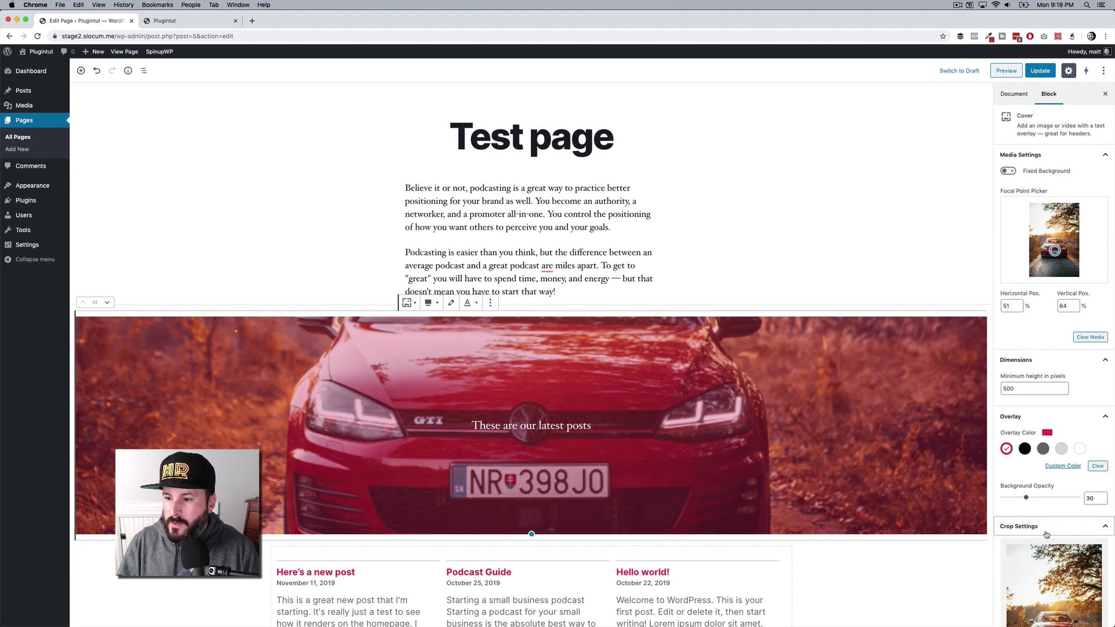
left_click(1047, 533)
left_click(1040, 71)
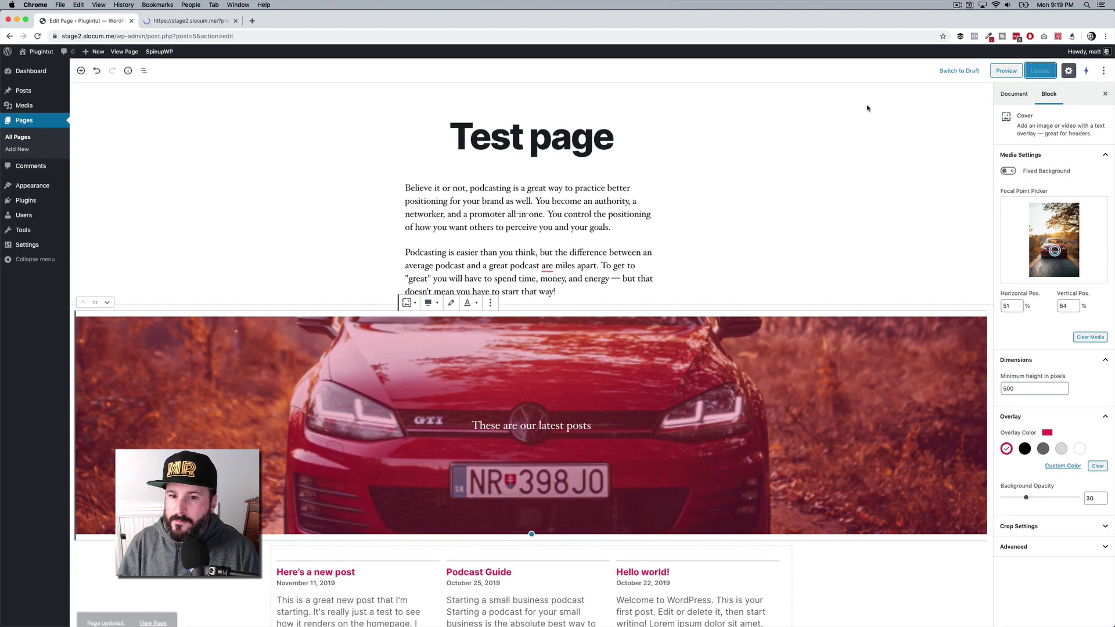
Step: Preview the updated page and examine how the full-width Cover and the Latest Posts grid render
left_click(1006, 70)
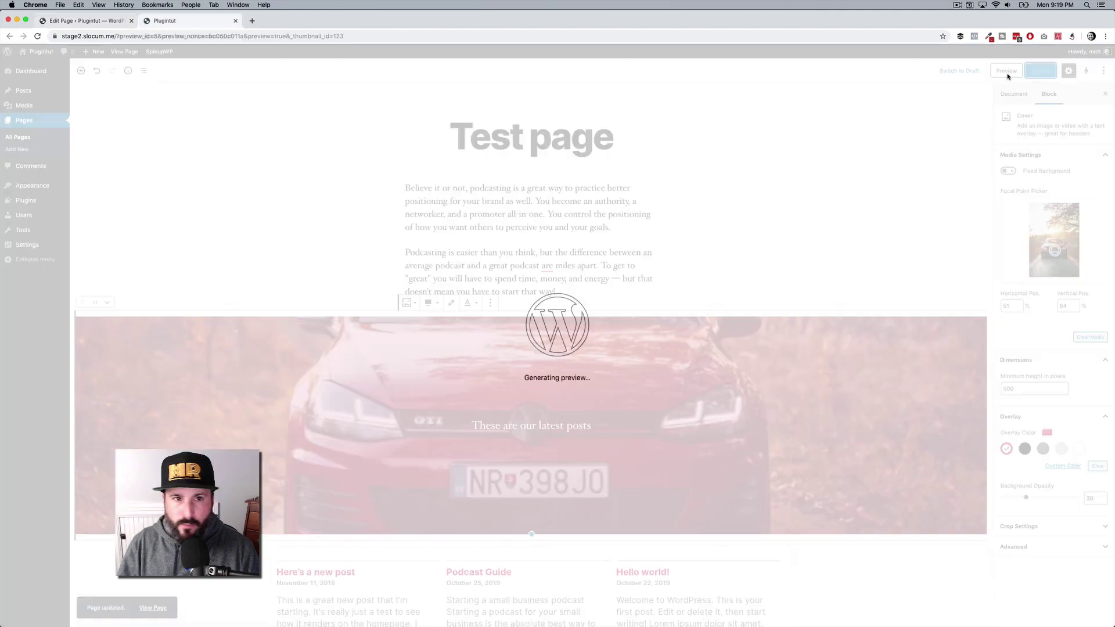
scroll(412, 349, "down", 10)
scroll(412, 349, "down", 5)
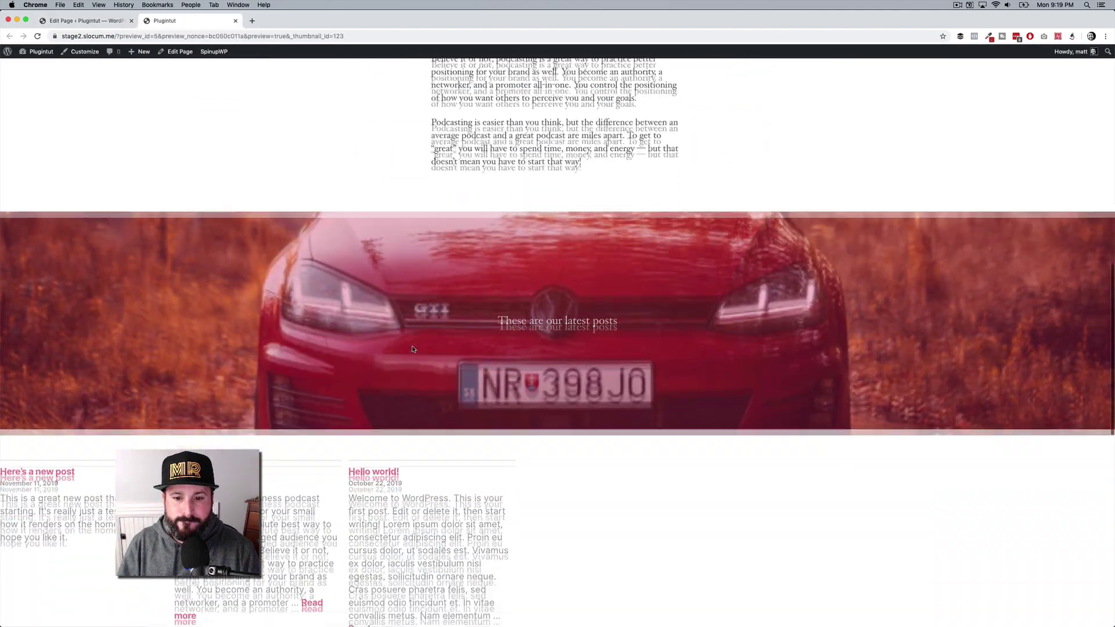
scroll(283, 405, "down", 3)
scroll(283, 405, "up", 3)
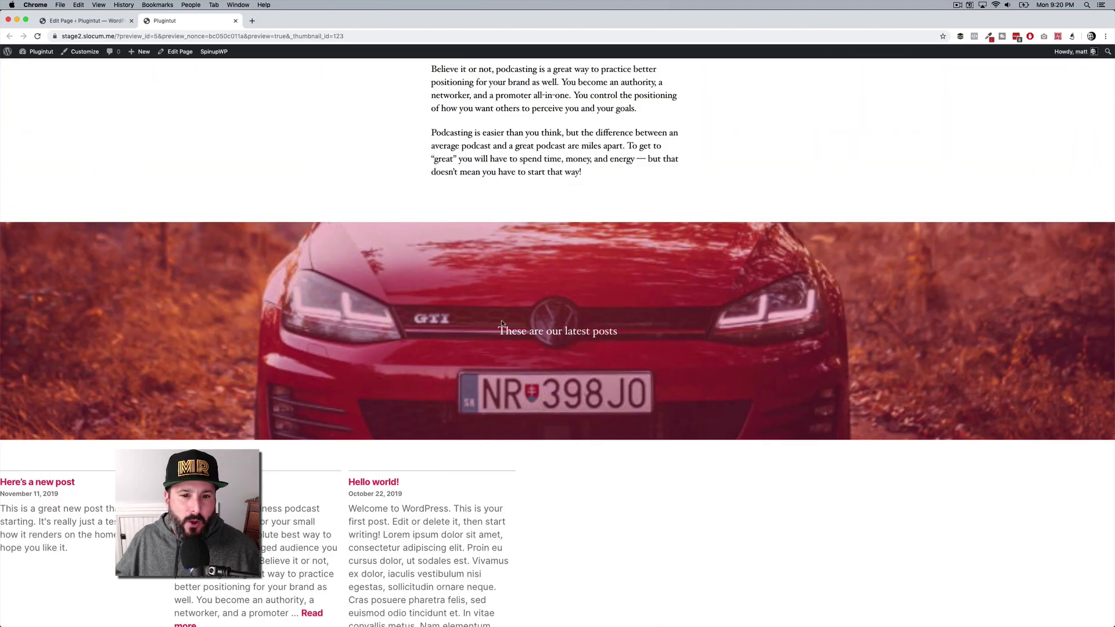
scroll(501, 324, "up", 15)
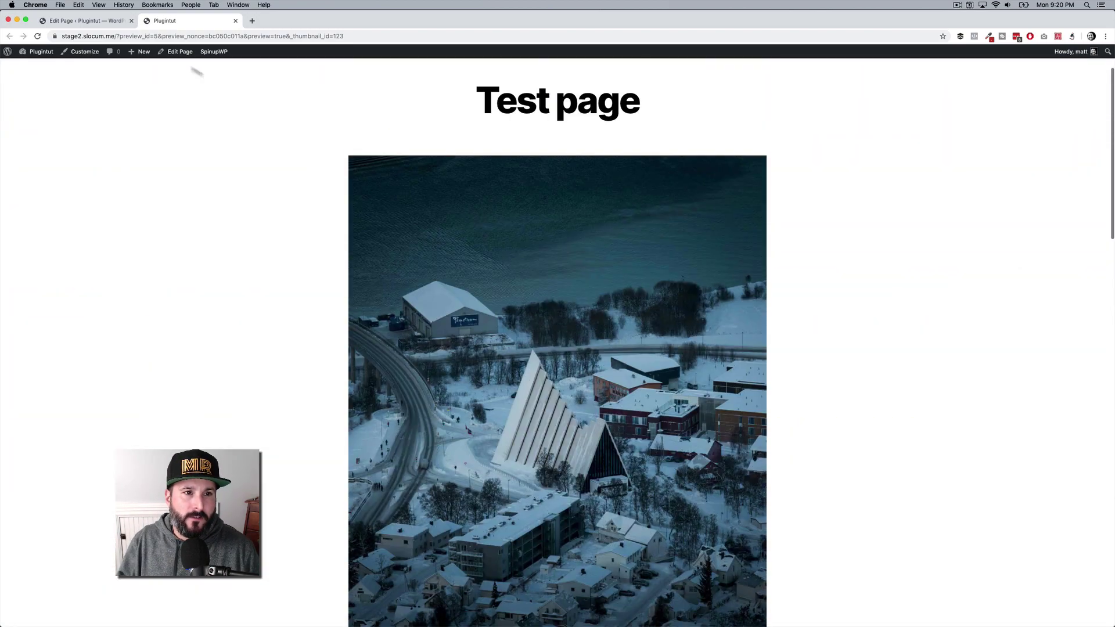
Step: Change the Latest Posts block's alignment so it fits the width of the text column, and update the page
left_click(102, 23)
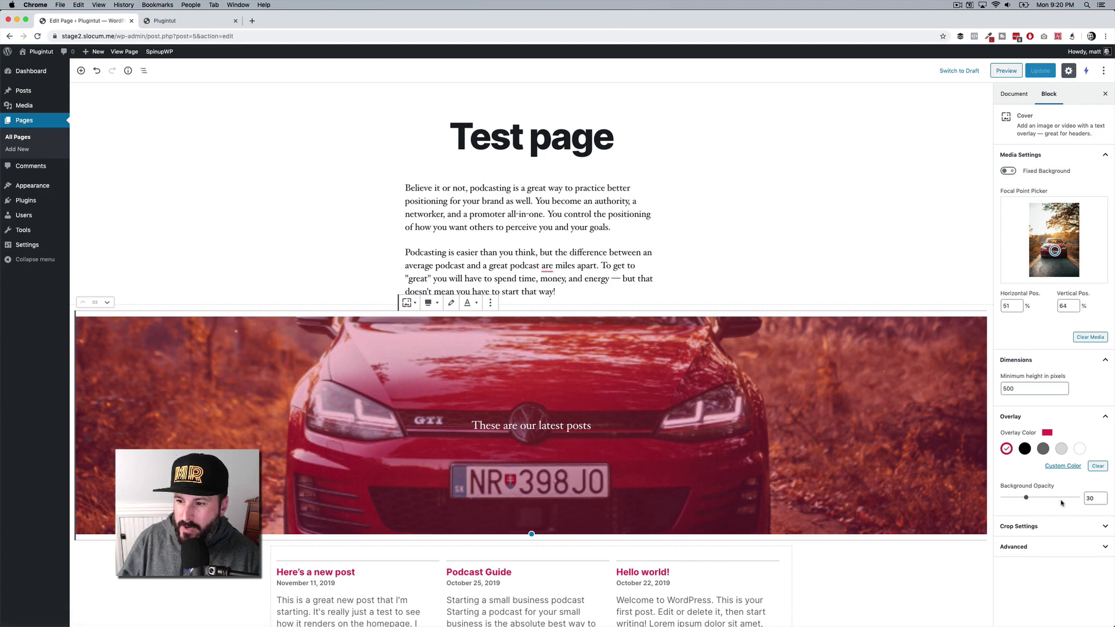
scroll(523, 348, "down", 3)
left_click(462, 405)
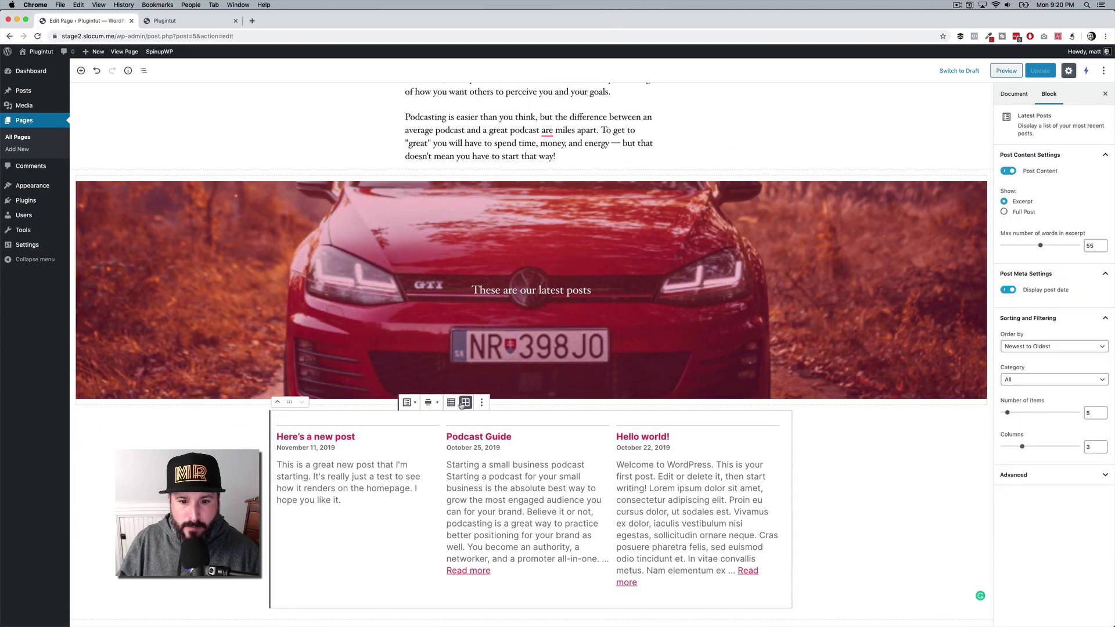
left_click(481, 406)
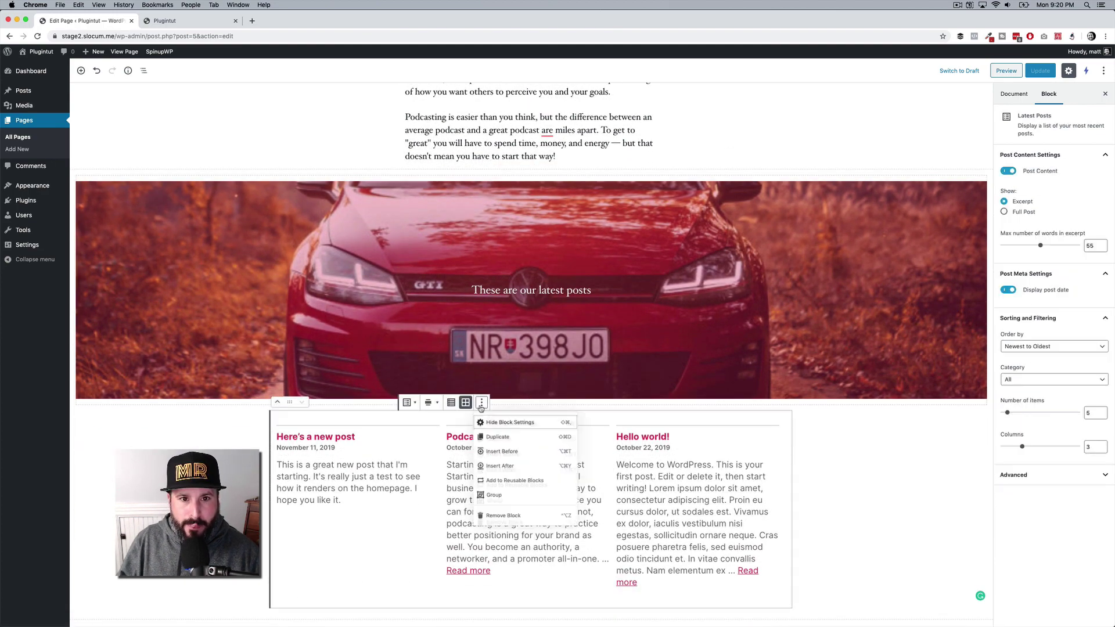
left_click(429, 402)
left_click(406, 363)
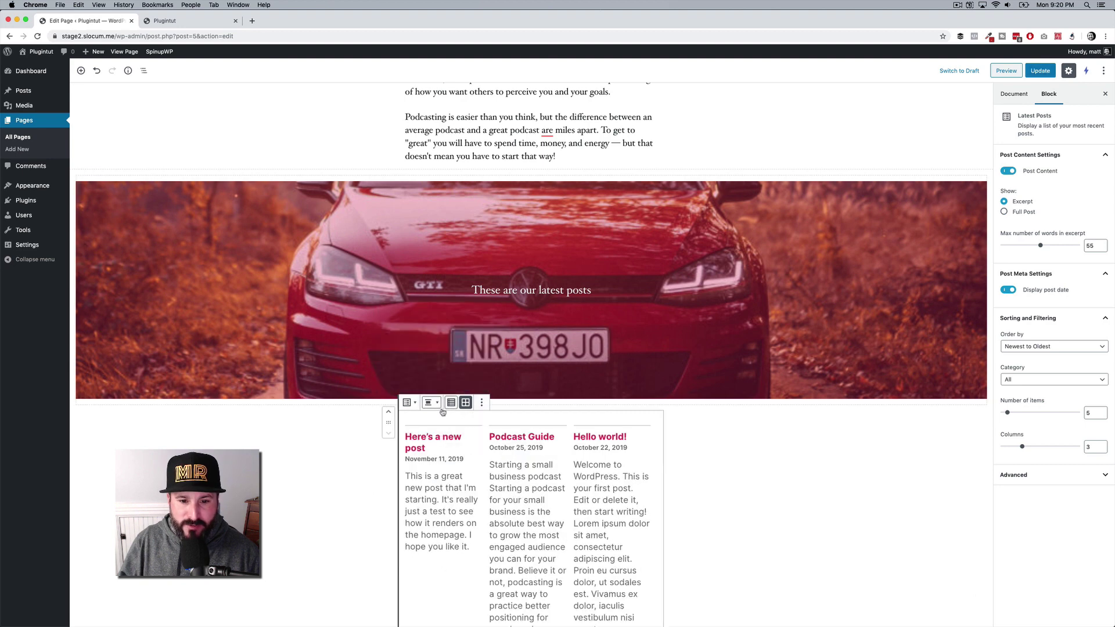
left_click(1040, 70)
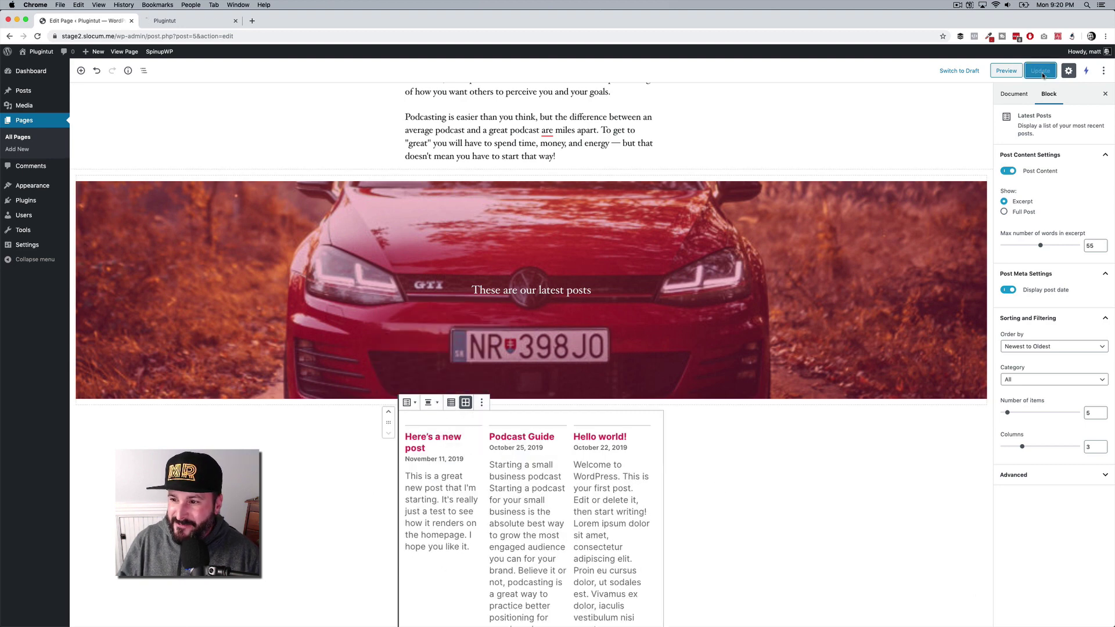
Step: Preview the page again and check how the narrower Latest Posts columns sit below the Cover
left_click(729, 212)
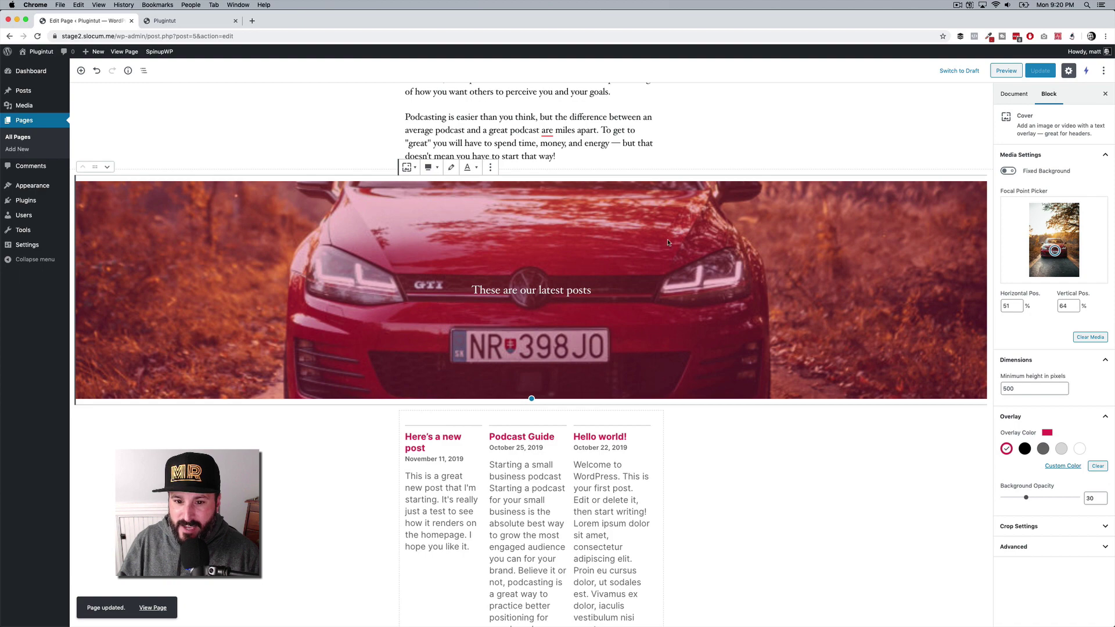
scroll(696, 295, "up", 1)
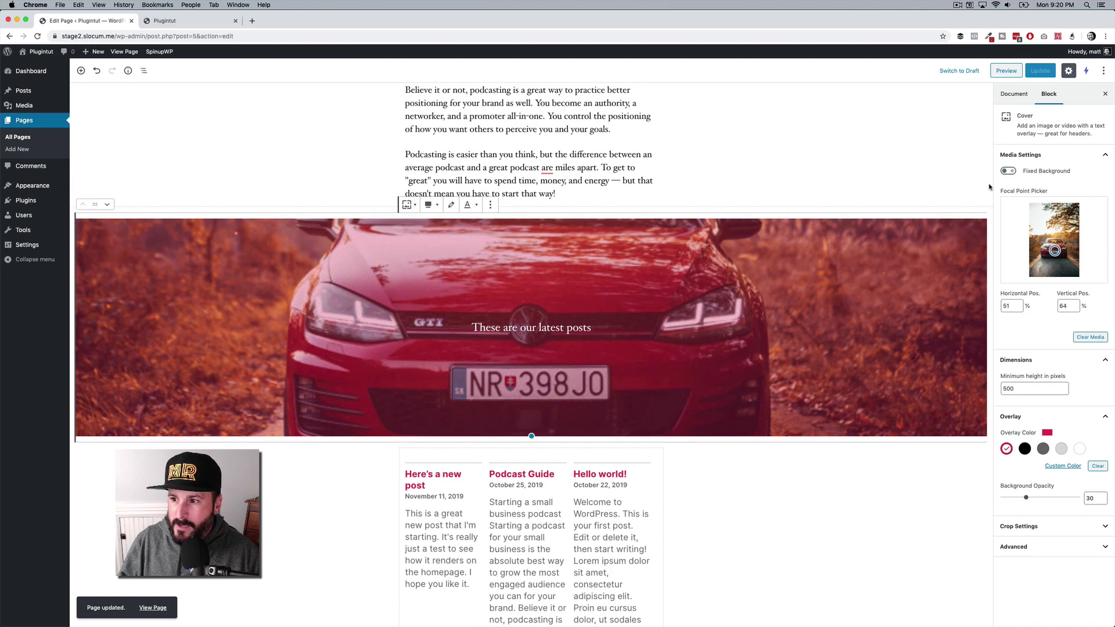
left_click(1007, 70)
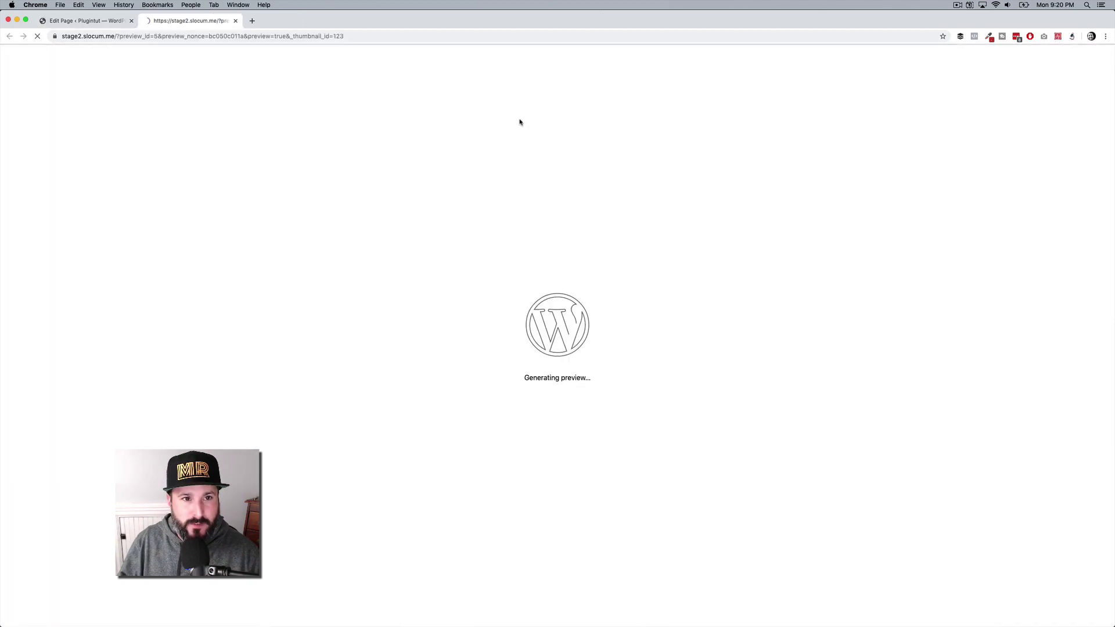
scroll(444, 338, "down", 3)
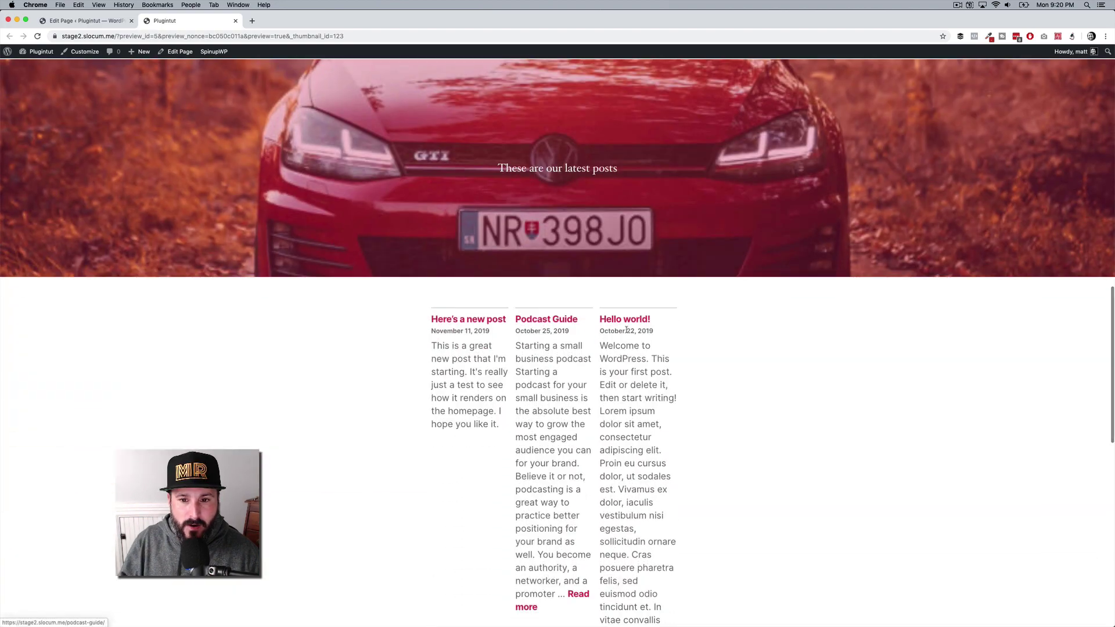
scroll(441, 337, "up", 3)
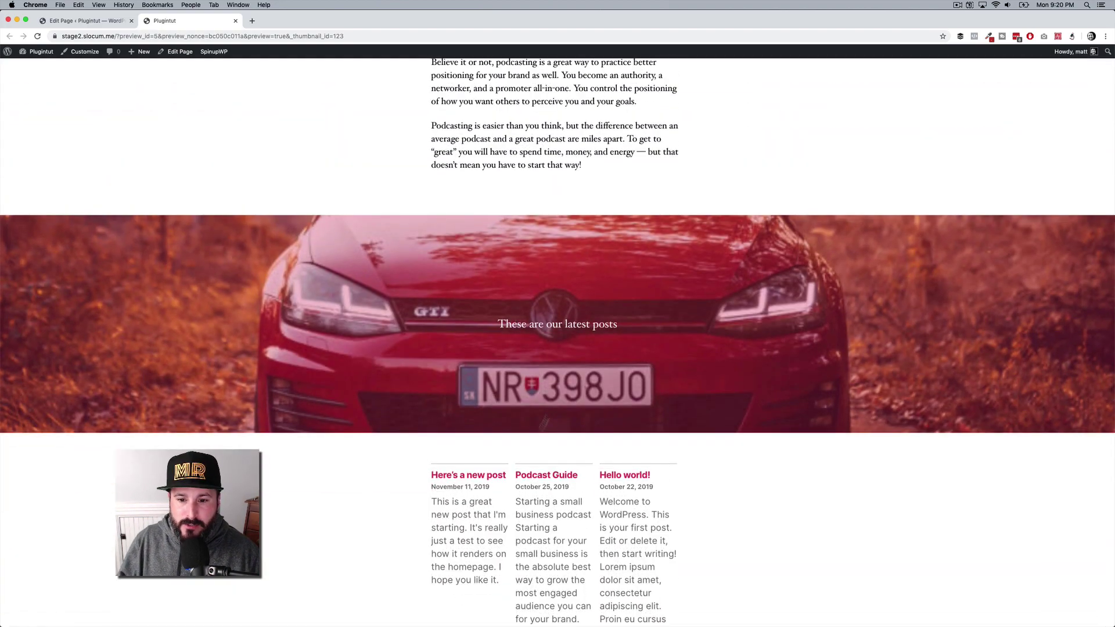
scroll(520, 454, "down", 2)
scroll(660, 433, "down", 3)
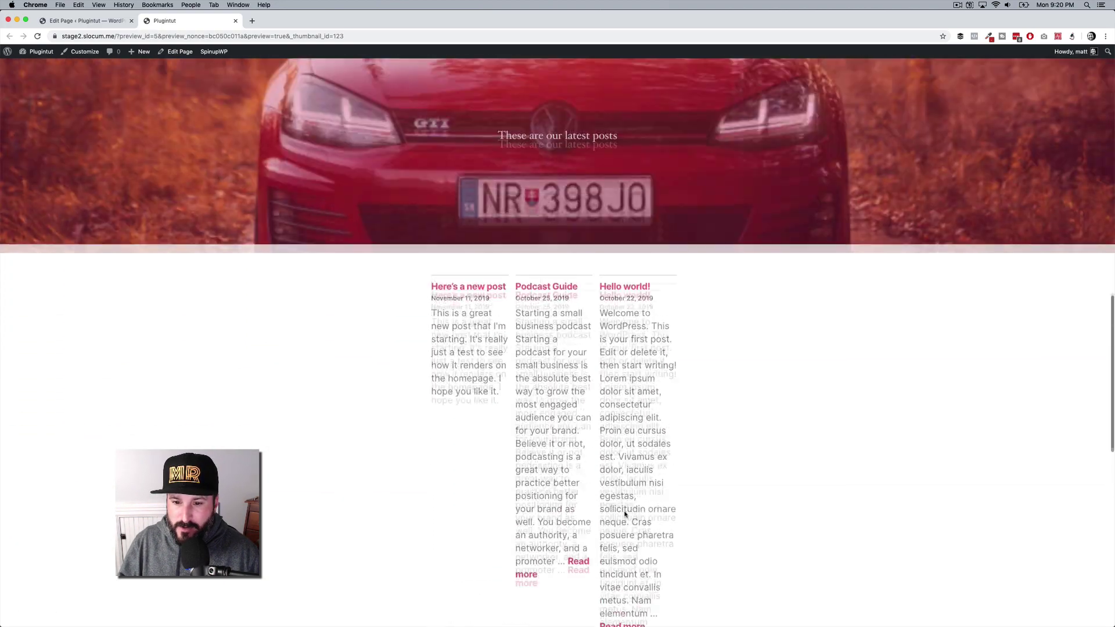
scroll(660, 433, "up", 4)
Step: Remove the opening paragraph that begins "Believe it or not" from the test page in the editor
left_click(84, 20)
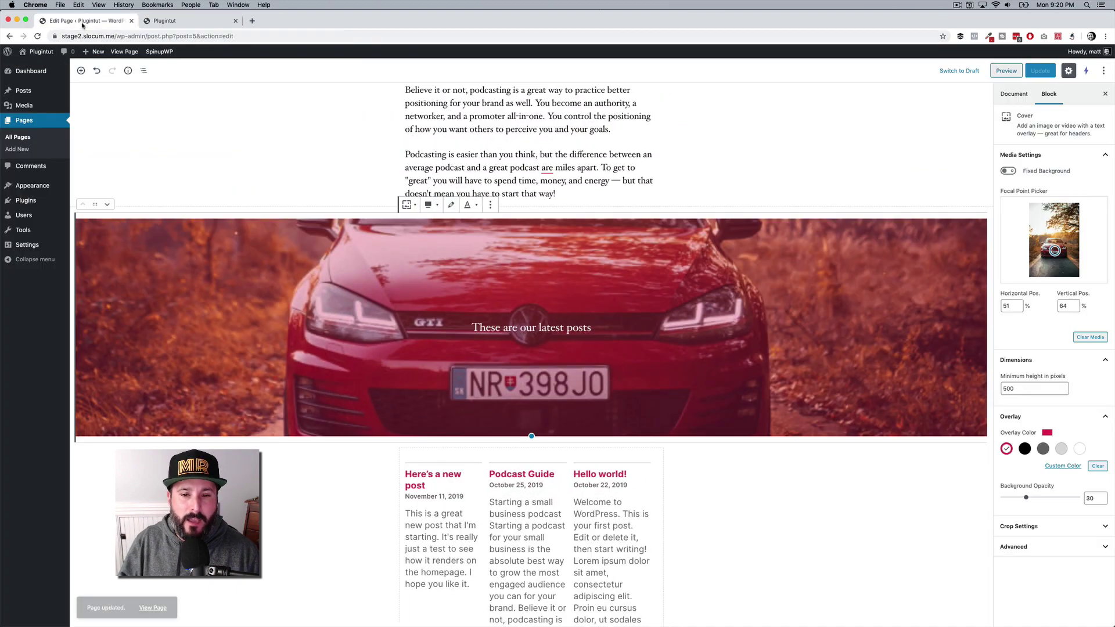
scroll(542, 250, "up", 3)
left_click(534, 212)
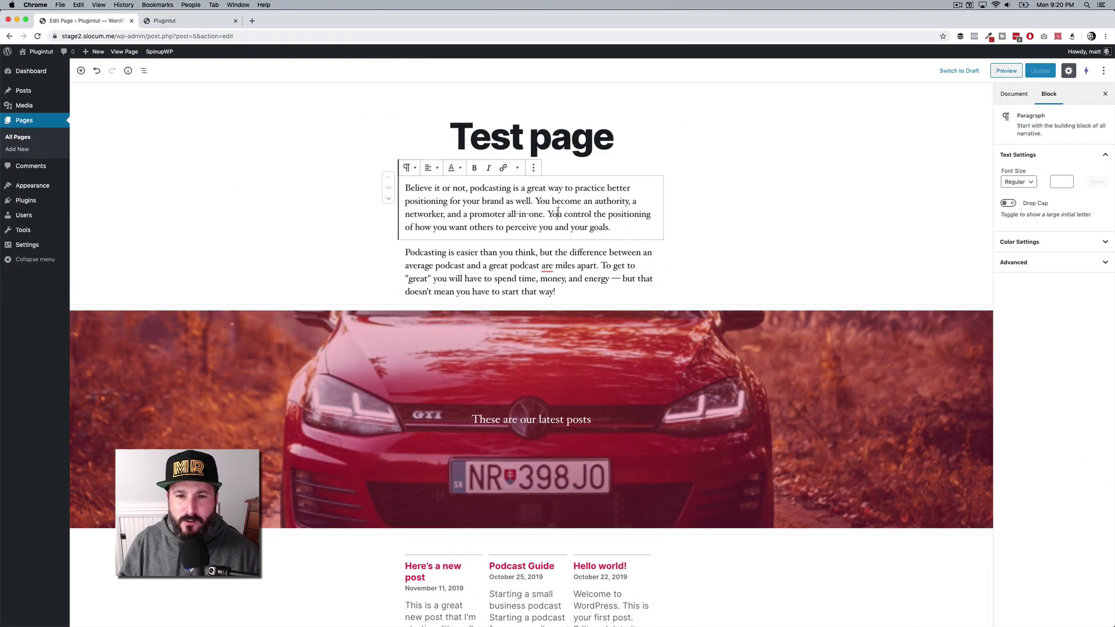
left_click(531, 168)
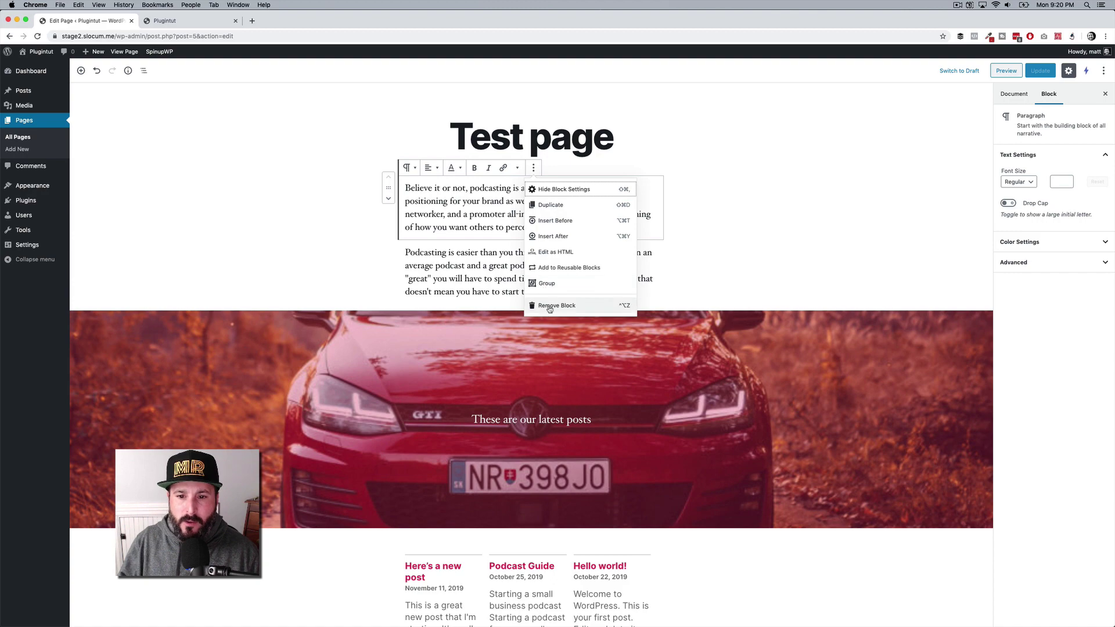
left_click(546, 308)
Step: Insert a Hero block between the numbered list and the last paragraph, with the heading "This is my hero"
left_click(521, 224)
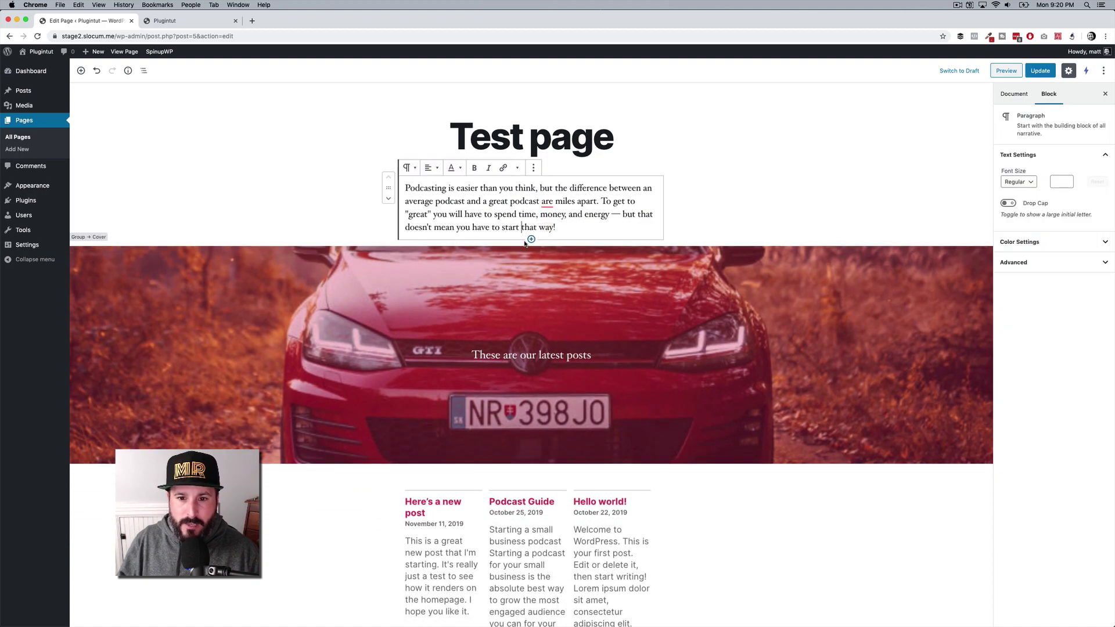
left_click(532, 240)
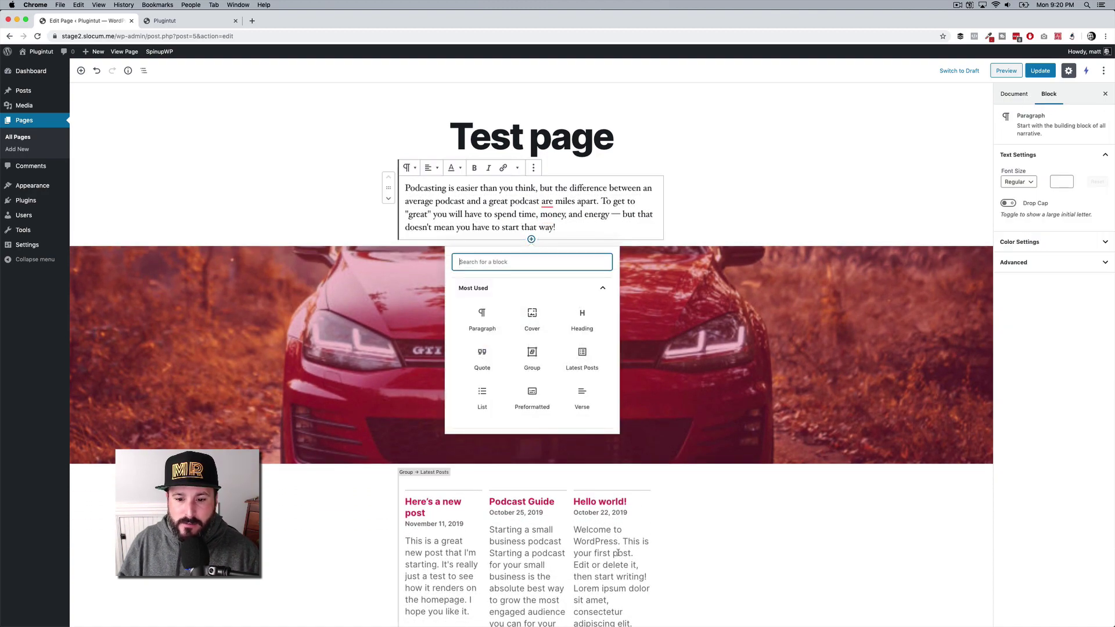
scroll(588, 537, "down", 5)
scroll(588, 537, "down", 5)
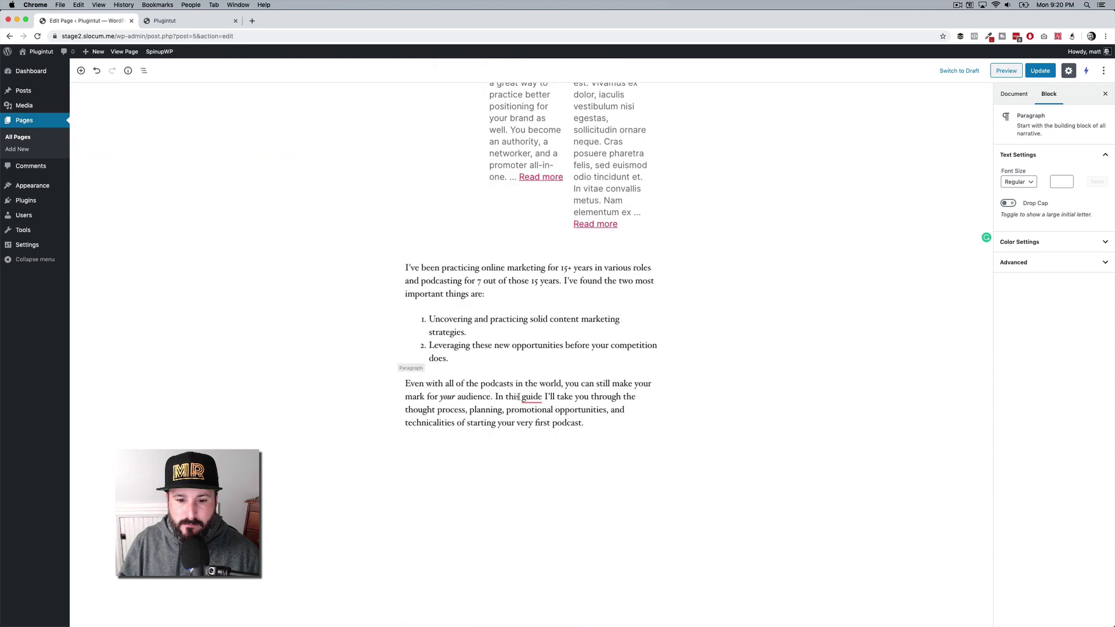
left_click(530, 349)
left_click(531, 370)
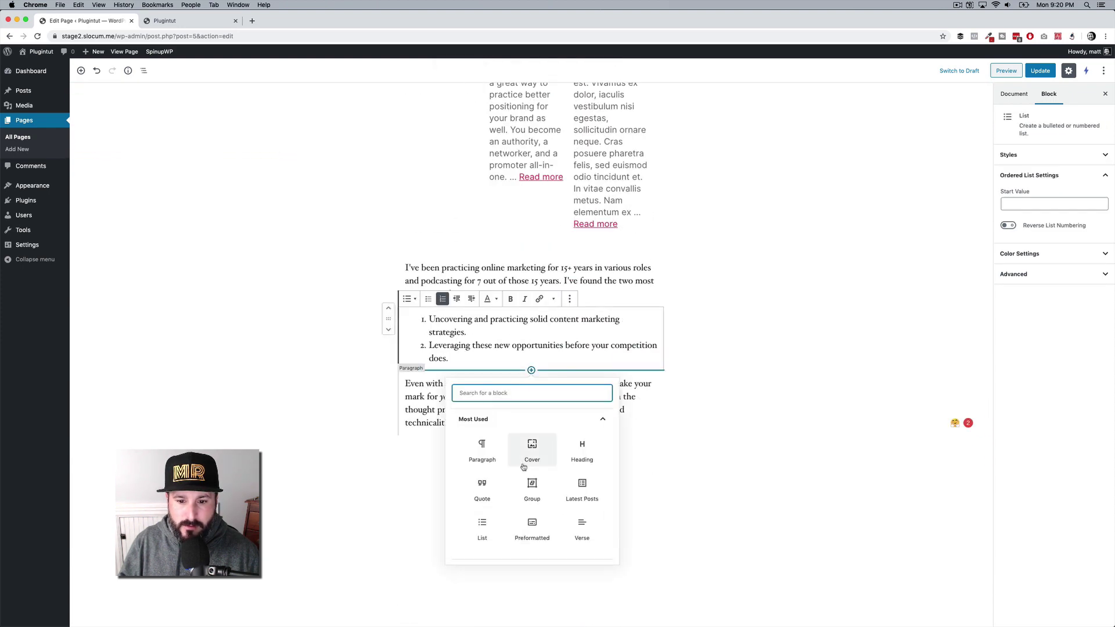
type("co")
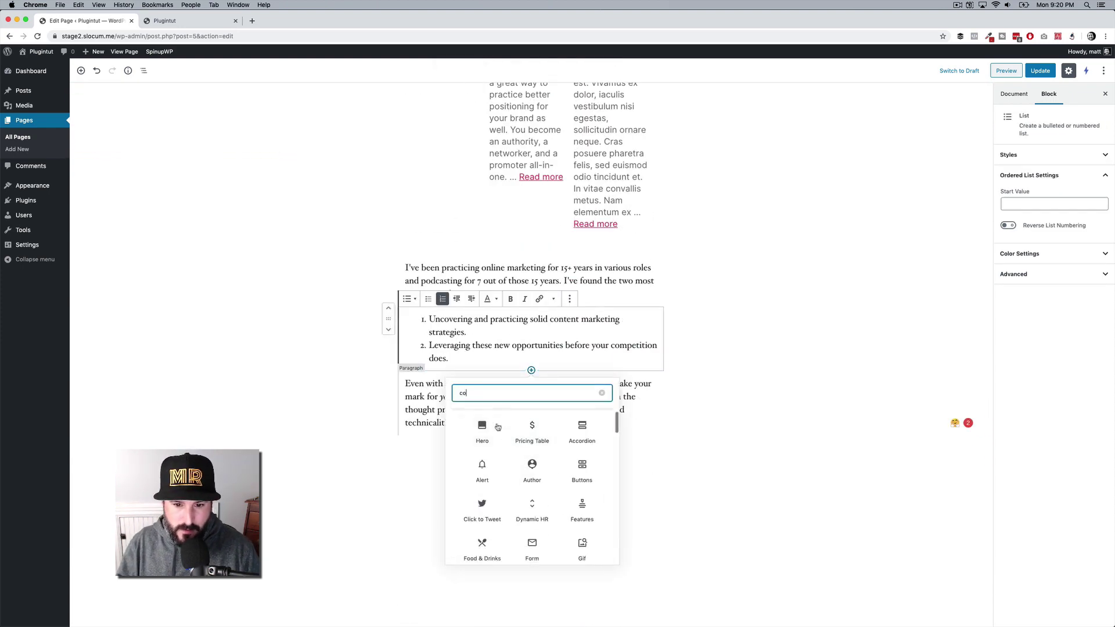
left_click(483, 434)
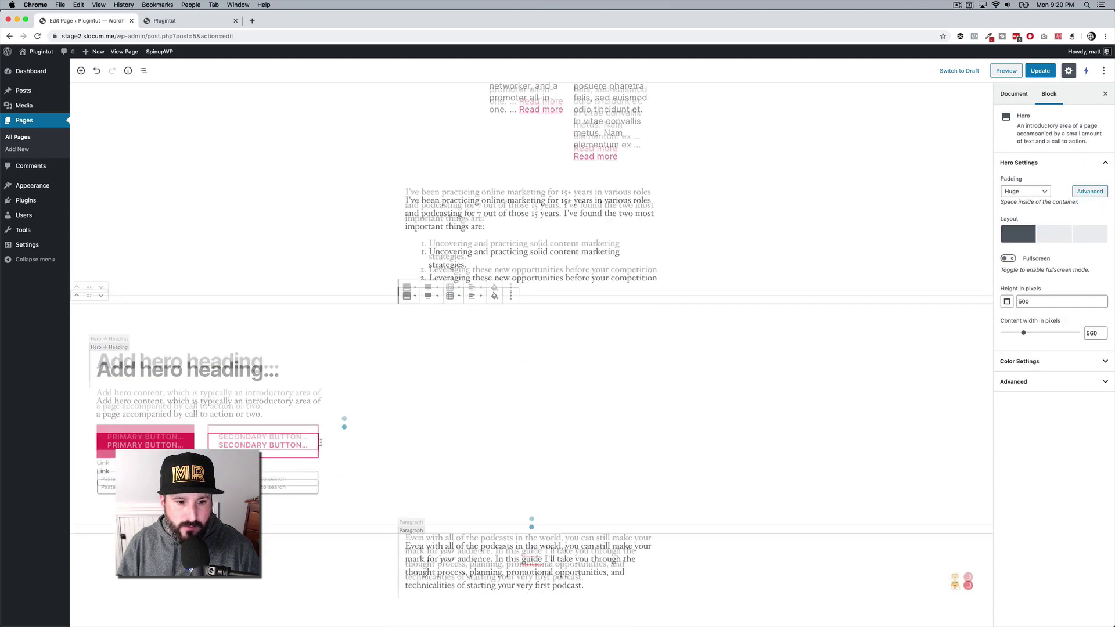
type("This is my hero")
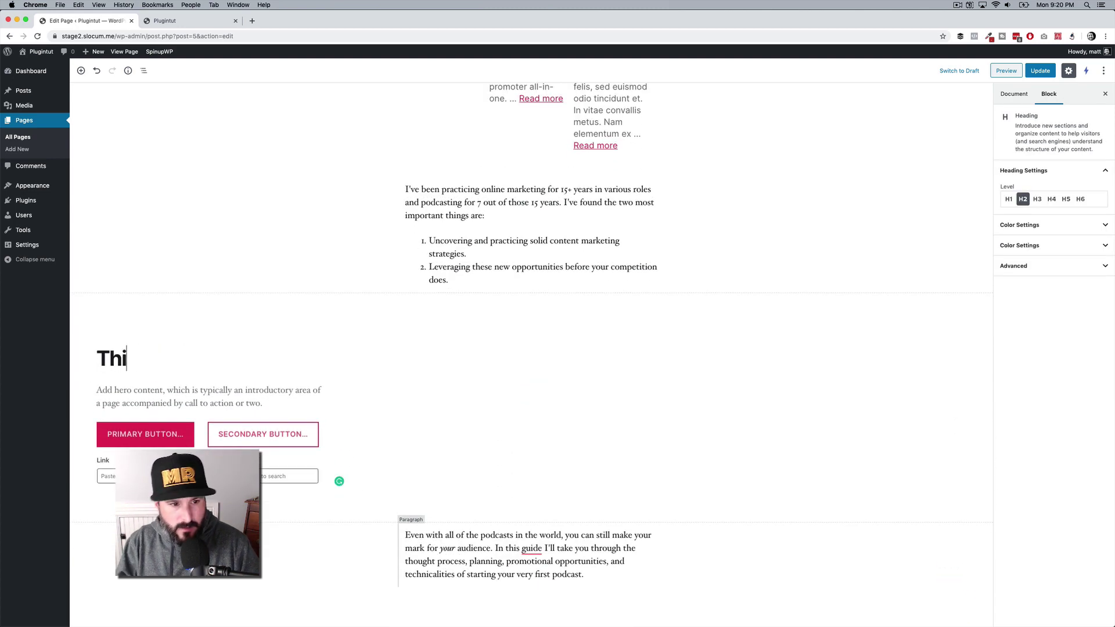
Step: Fill in the Hero block's supporting text with "This is my supporting hero"
left_click(143, 410)
type("This is my supporti")
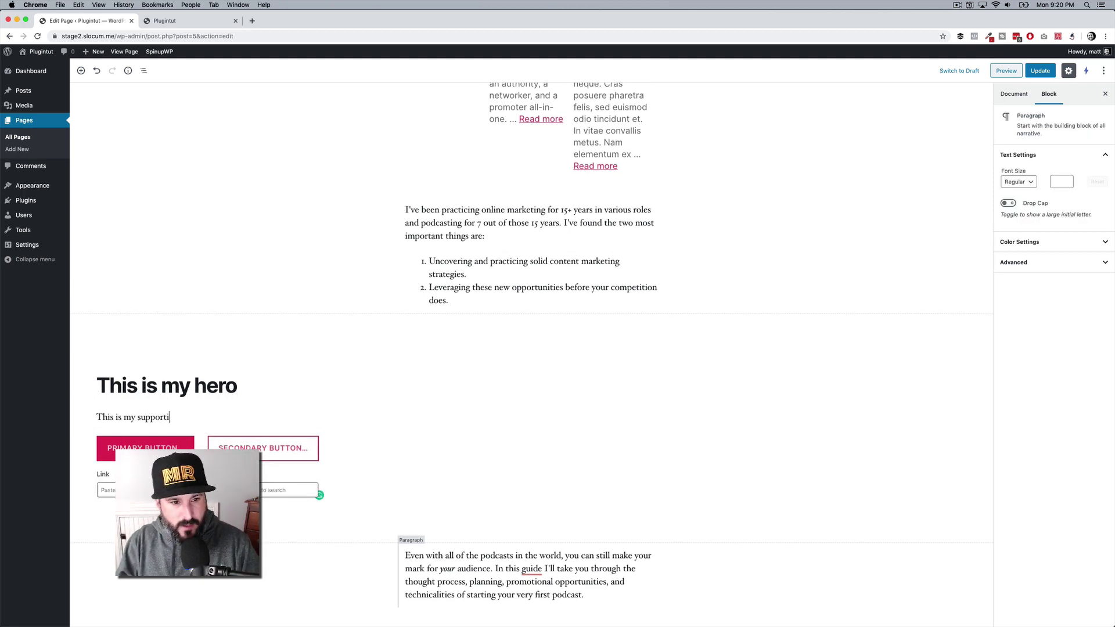
type("ng hero")
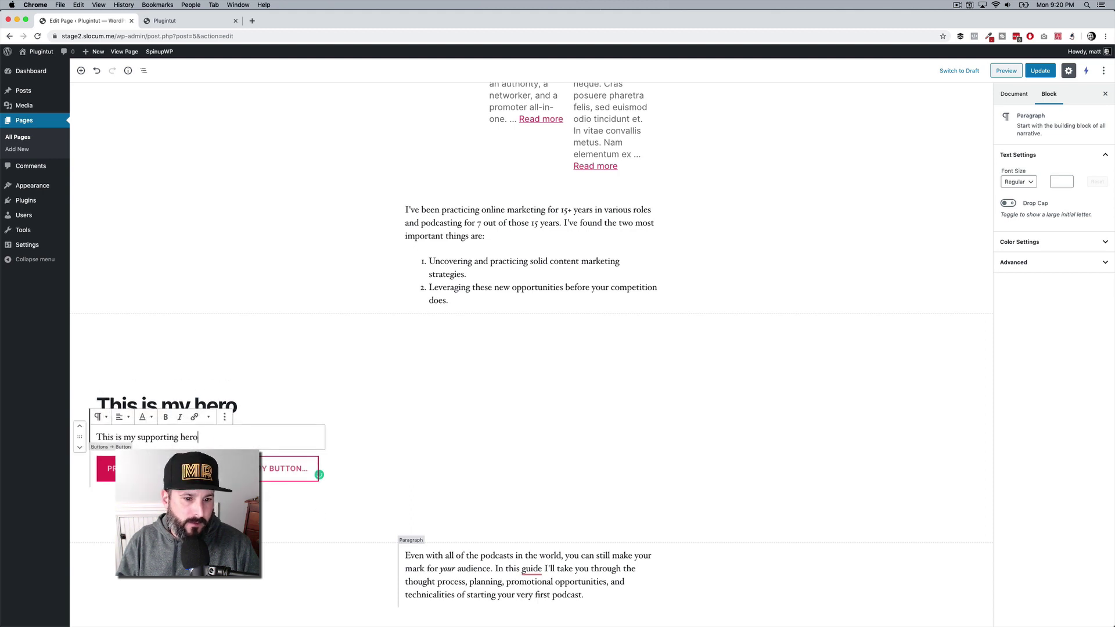
Step: Label the Hero's primary button "CALL TO ACTION 1" and the secondary one "CALL TO ACTION 2", and update the page
left_click(139, 469)
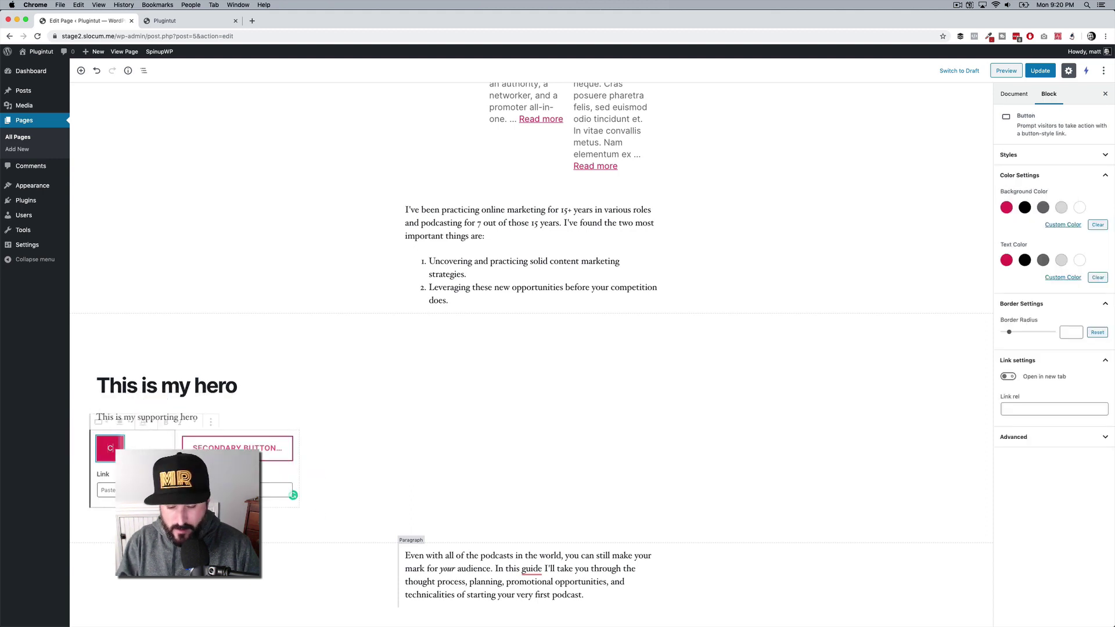
type("CALL TO ACTION 1")
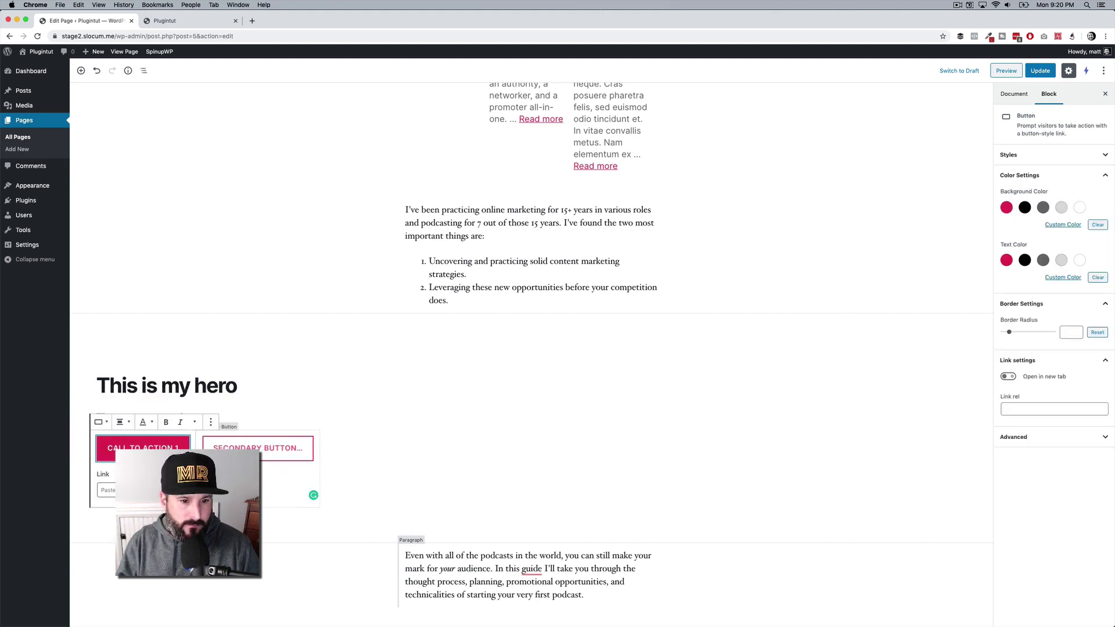
left_click(257, 448)
type("CALL TO ACTION 2")
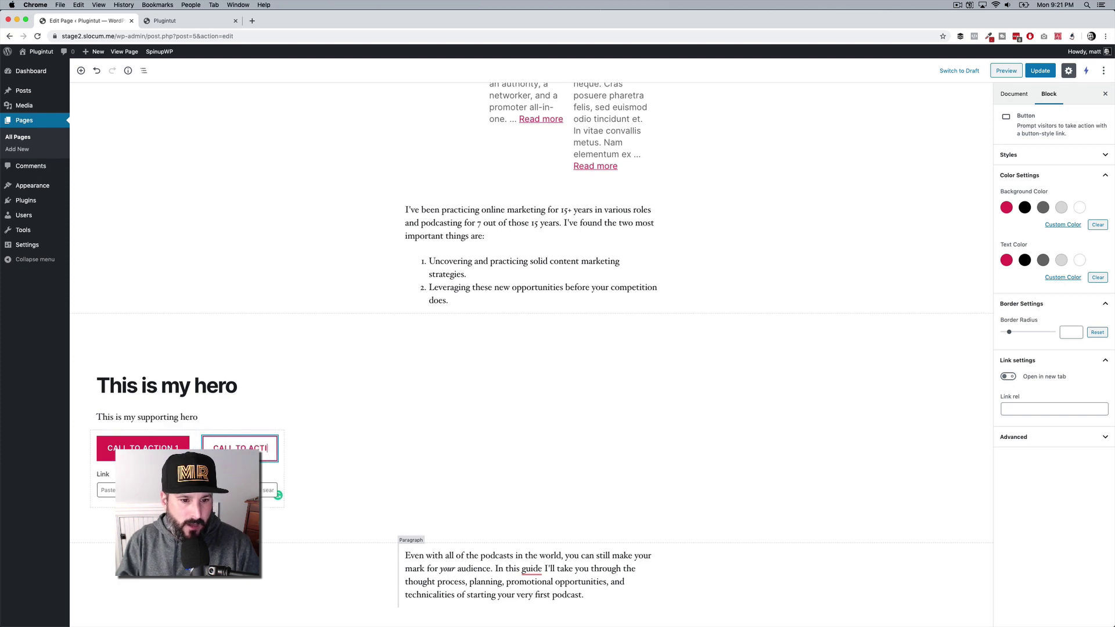
left_click(1042, 71)
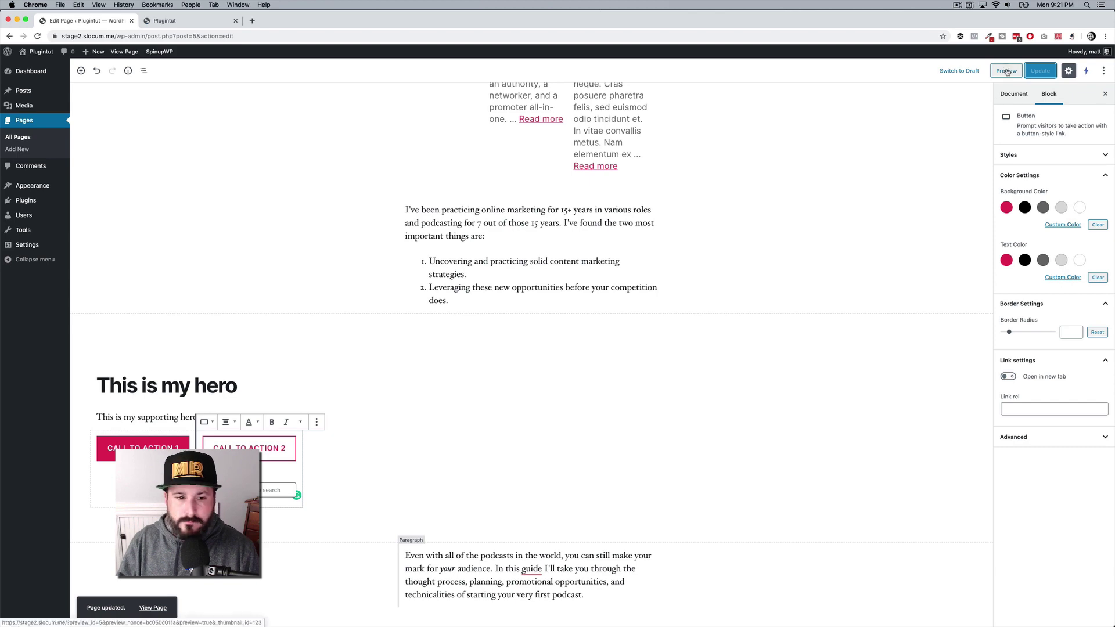
Step: Move the whole Hero block up until it is the first block under the Test page title
left_click(498, 332)
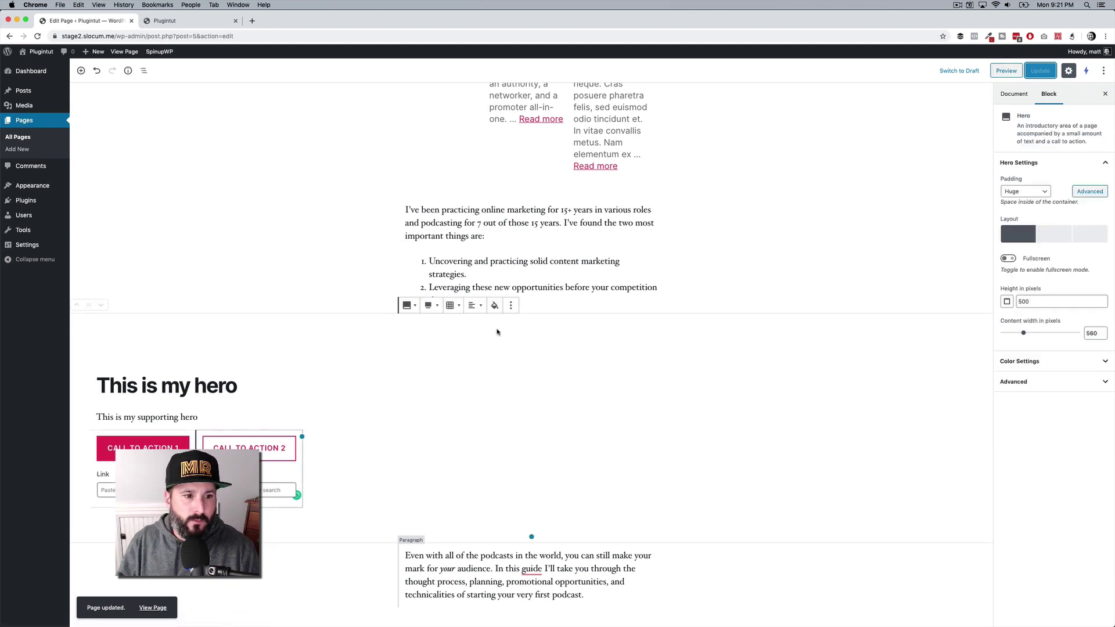
left_click(77, 307)
left_click(77, 307)
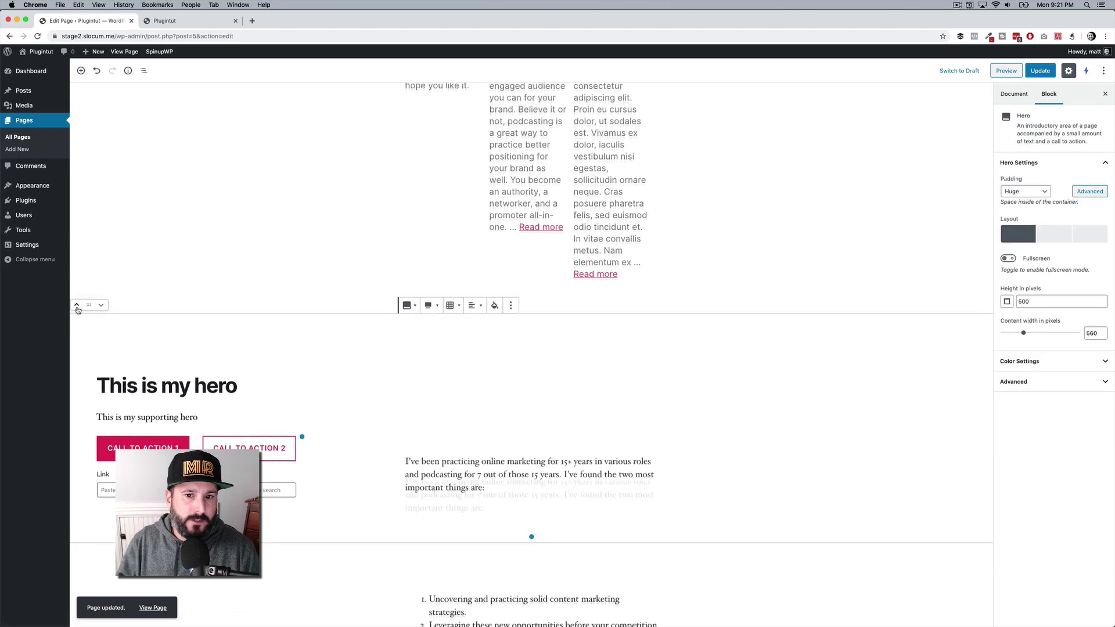
left_click(76, 307)
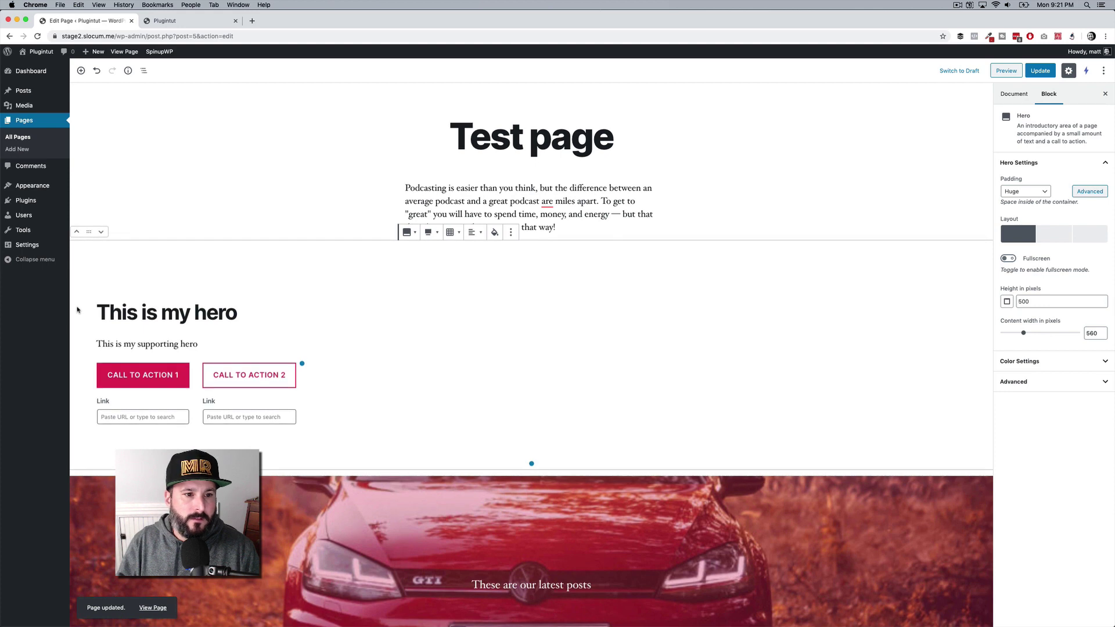
left_click(76, 232)
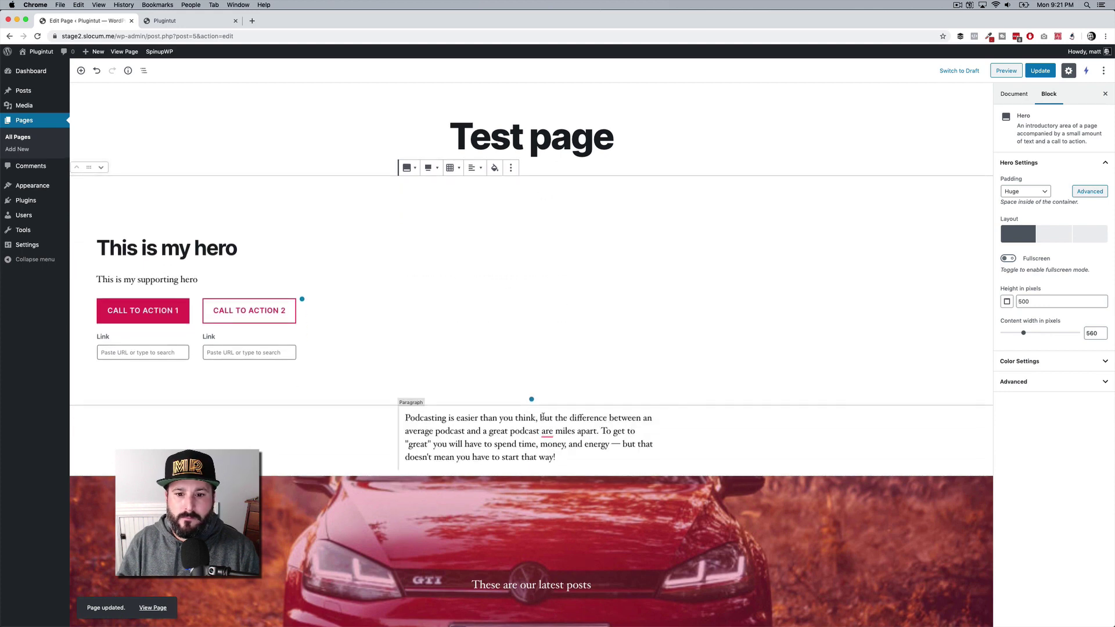
Step: Remove the paragraph beginning "Podcasting is easier than you think" below the Hero, and update the page
left_click(543, 417)
left_click(533, 397)
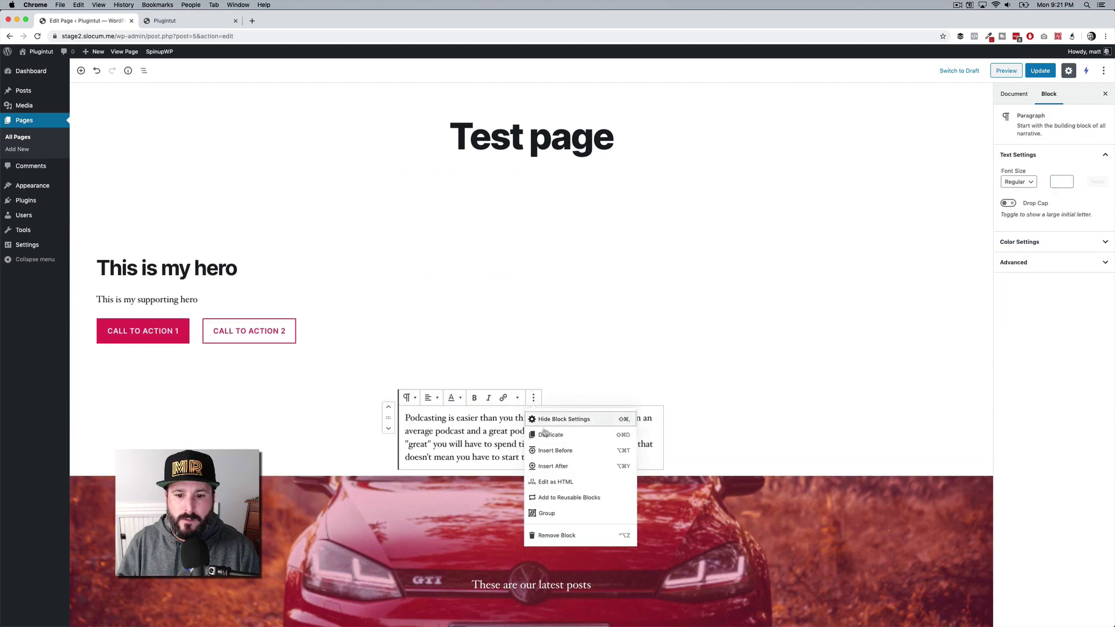
left_click(559, 536)
left_click(1041, 70)
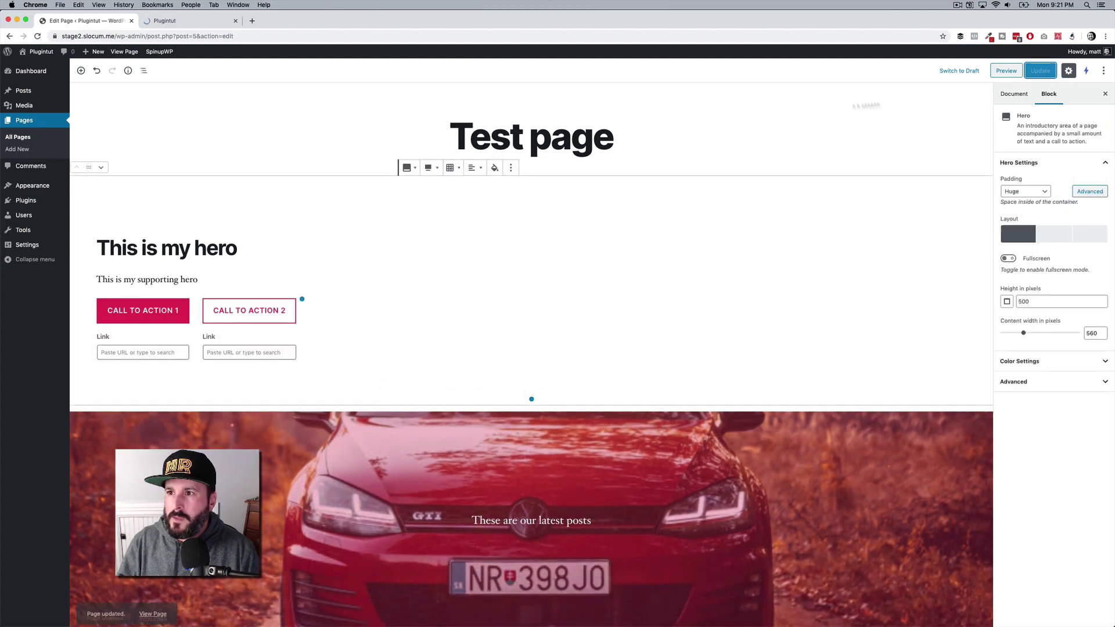
Step: Preview the page and check how the Hero, Cover and Latest Posts blocks follow one another
left_click(1007, 71)
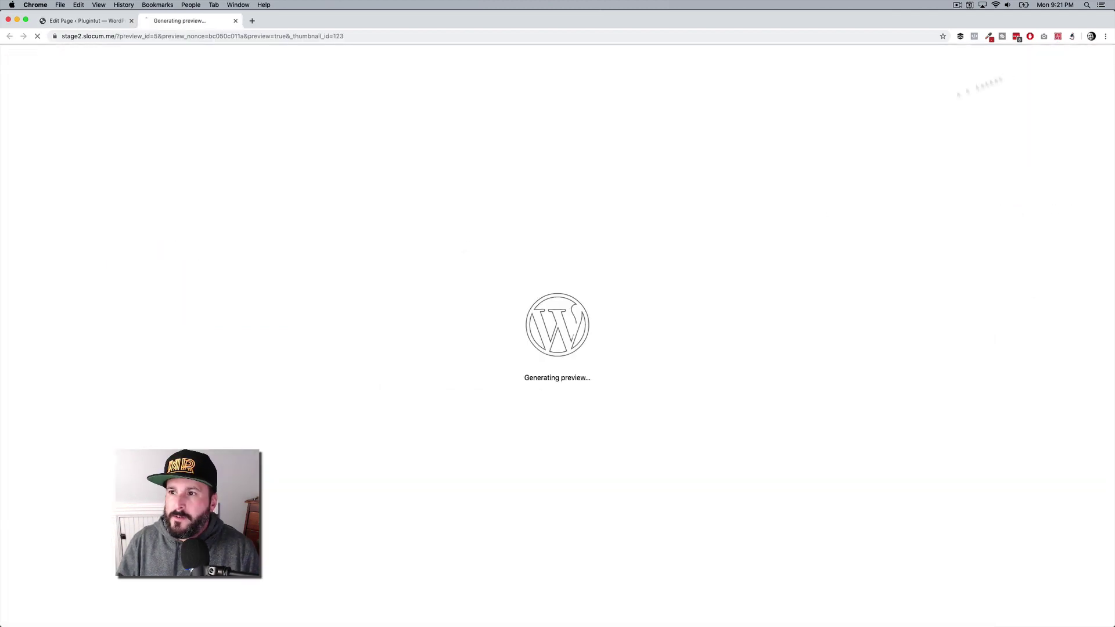
scroll(389, 337, "down", 10)
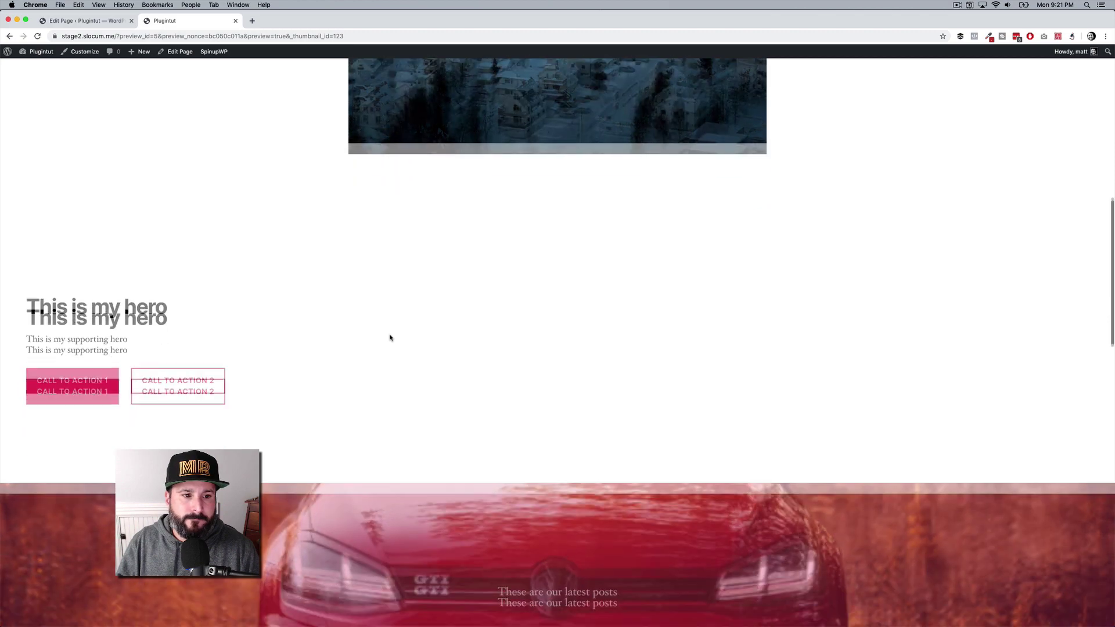
scroll(390, 338, "down", 2)
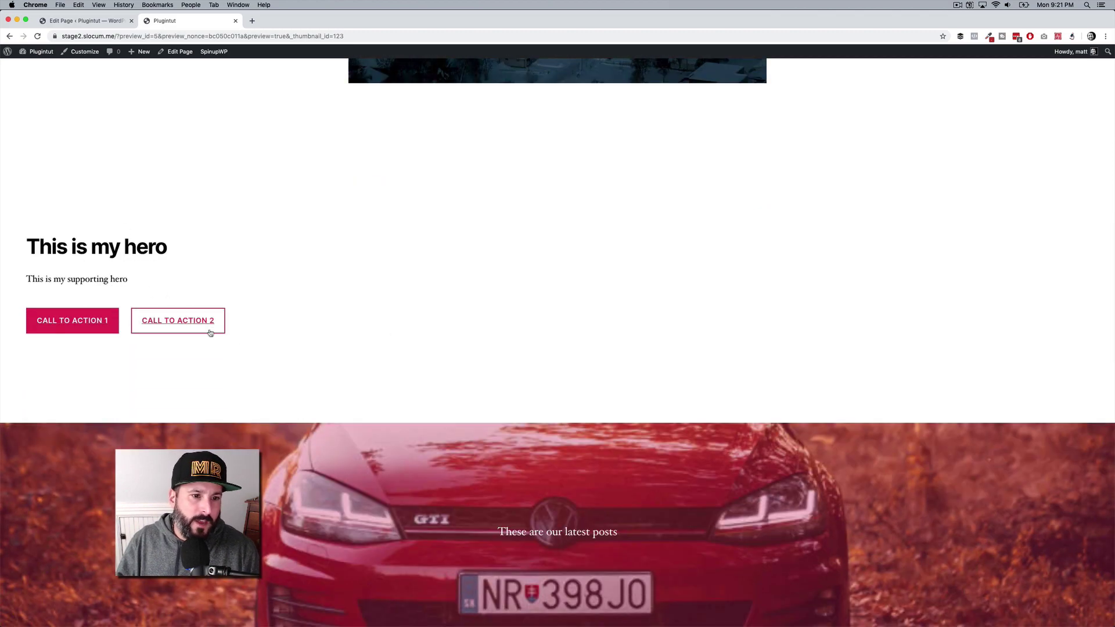
scroll(210, 332, "down", 5)
scroll(616, 328, "down", 3)
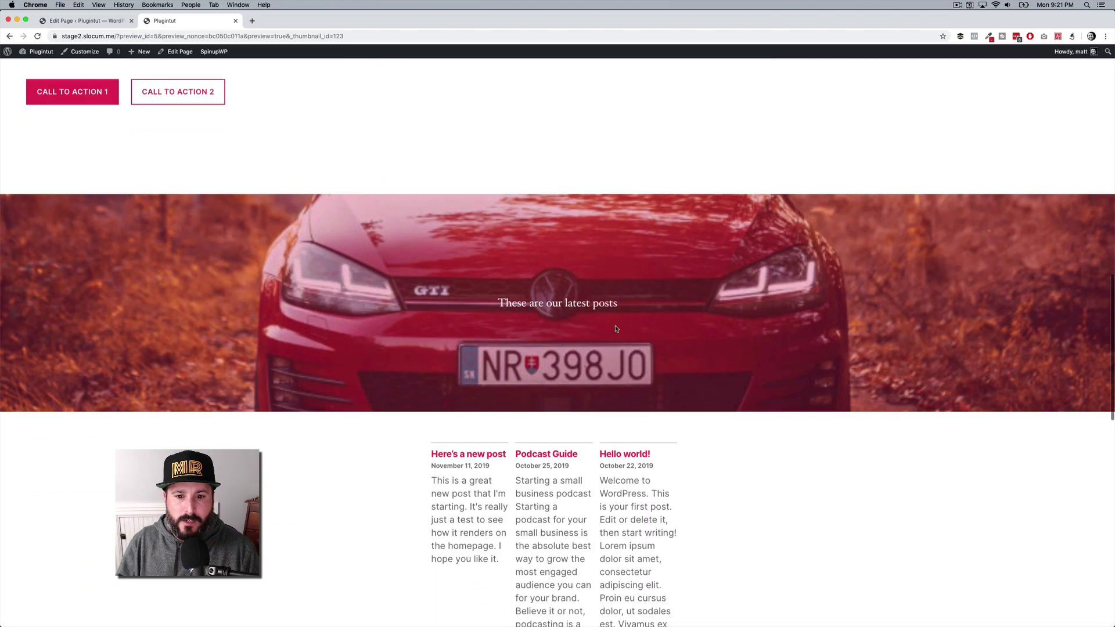
scroll(616, 328, "down", 4)
scroll(577, 363, "down", 5)
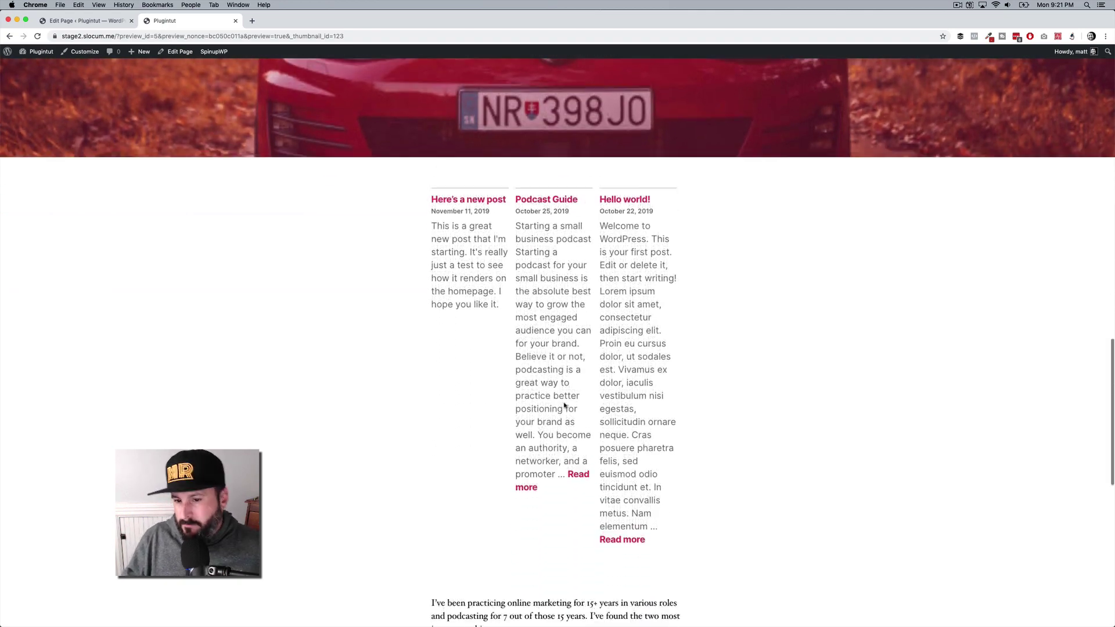
scroll(564, 405, "down", 2)
scroll(564, 404, "up", 7)
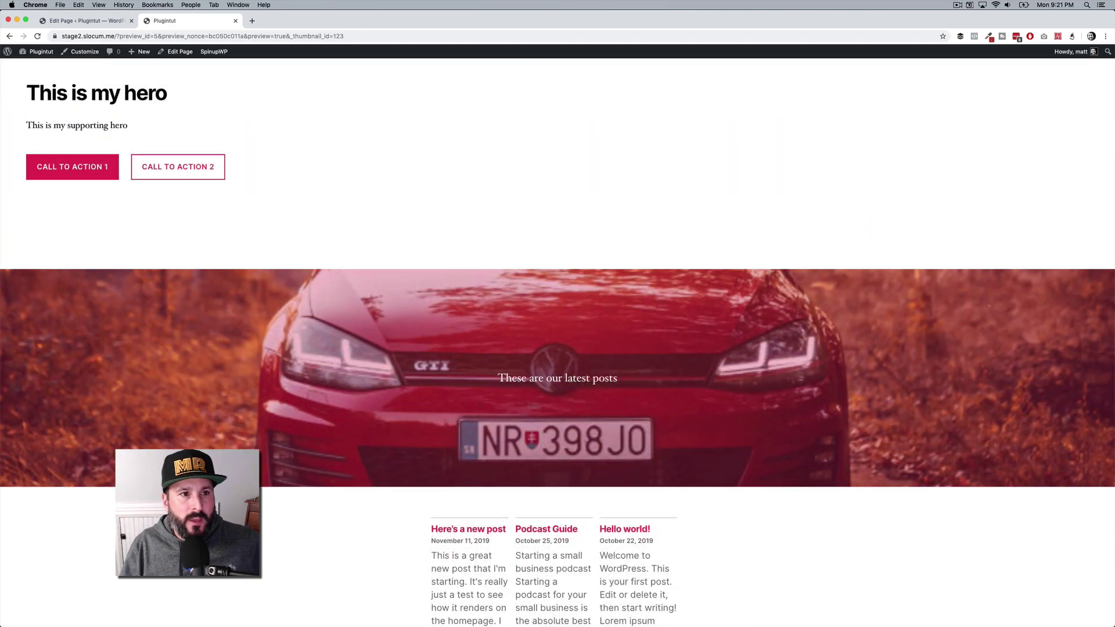
Step: Return to the page editor, switch the Hero block to the centred layout and widen its content to 730 pixels
left_click(90, 20)
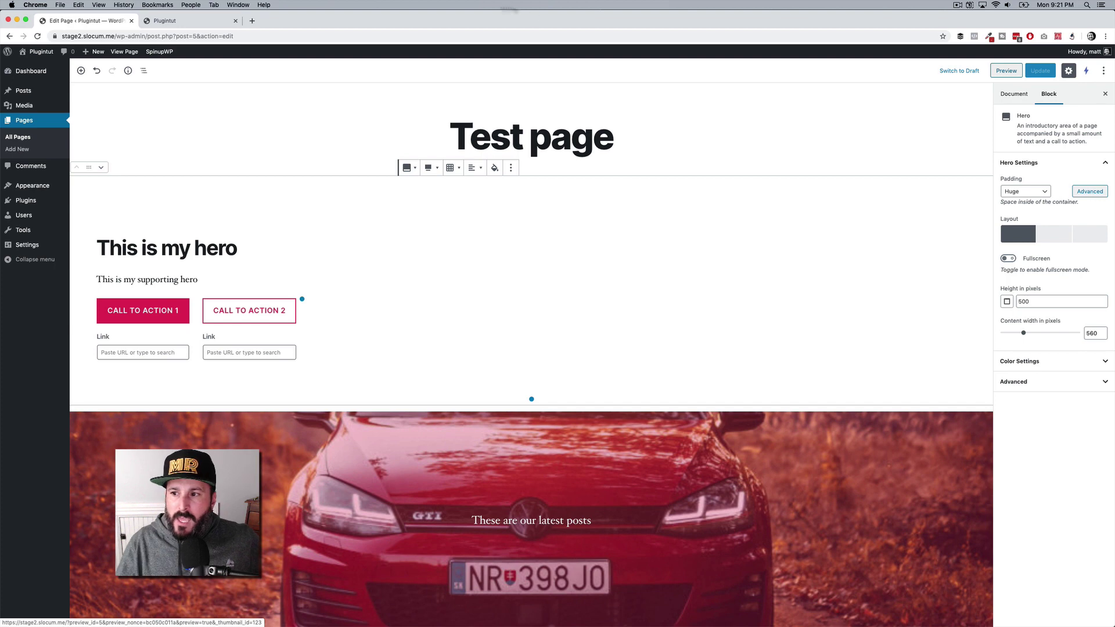
left_click(1045, 238)
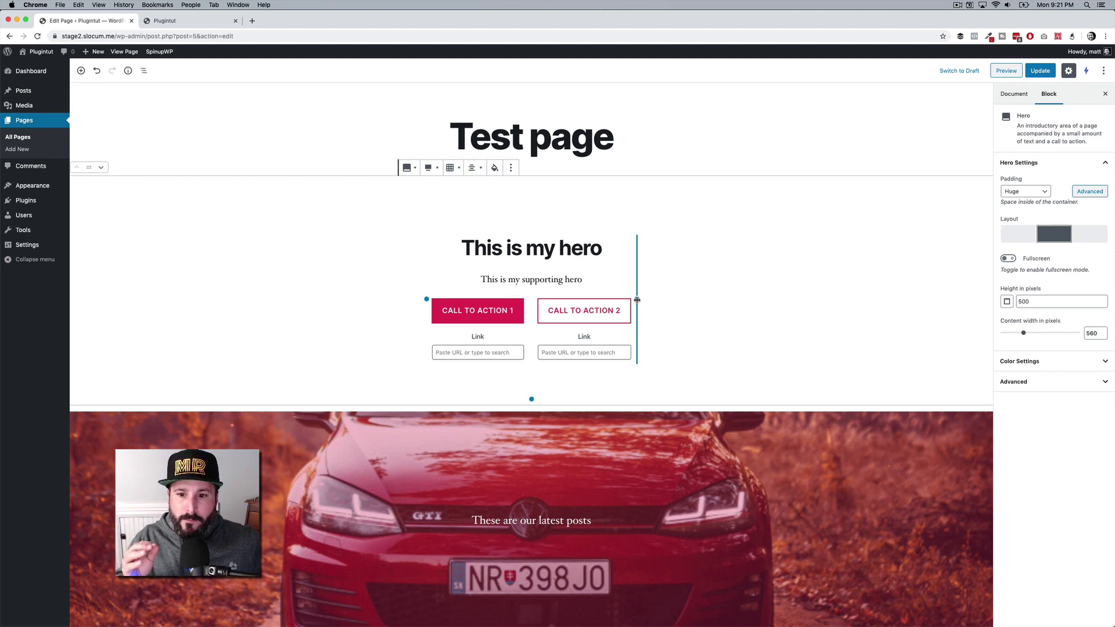
left_click_drag(637, 300, 712, 307)
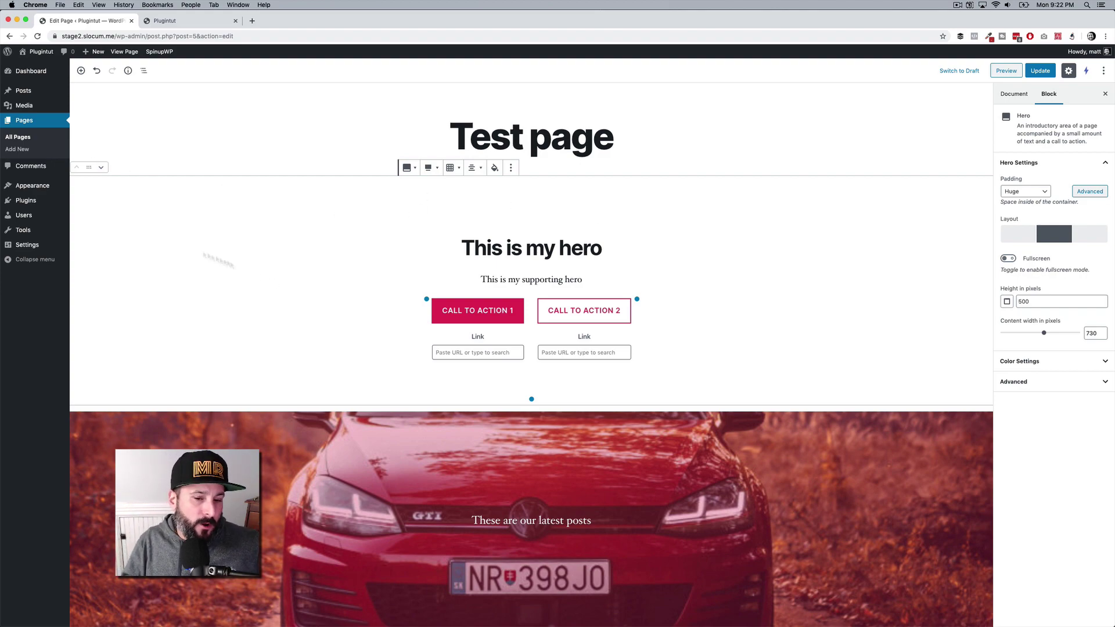
Step: Look through the edited page from the centred Hero down to the closing paragraphs, checking the Latest Posts and Paragraph block settings
scroll(219, 262, "down", 10)
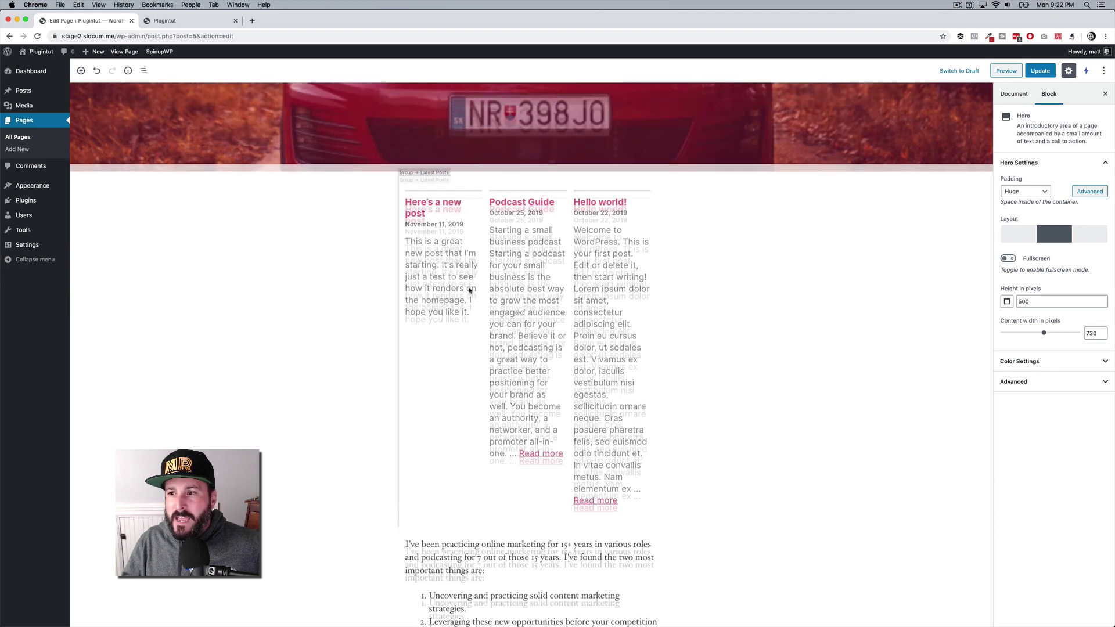
scroll(469, 290, "up", 10)
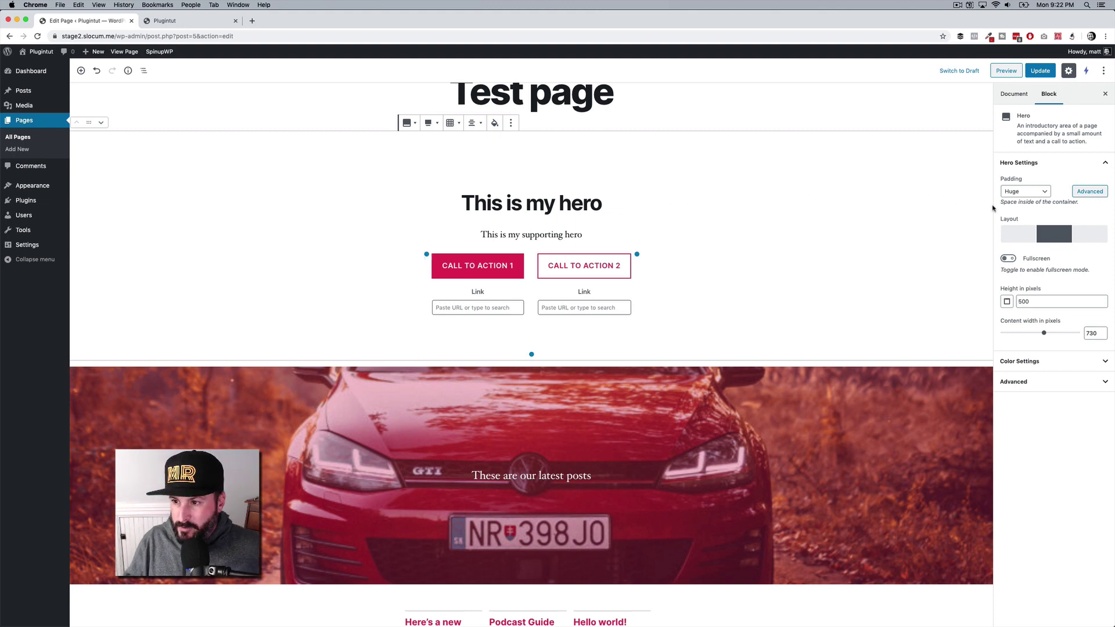
scroll(726, 249, "down", 2)
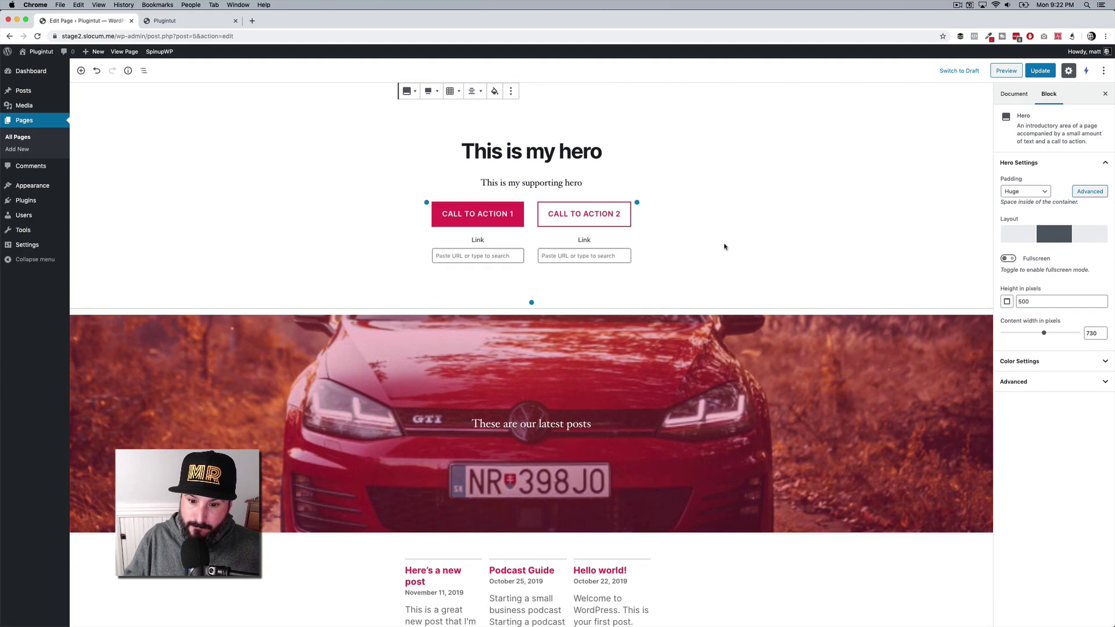
scroll(523, 253, "down", 1)
scroll(275, 252, "down", 4)
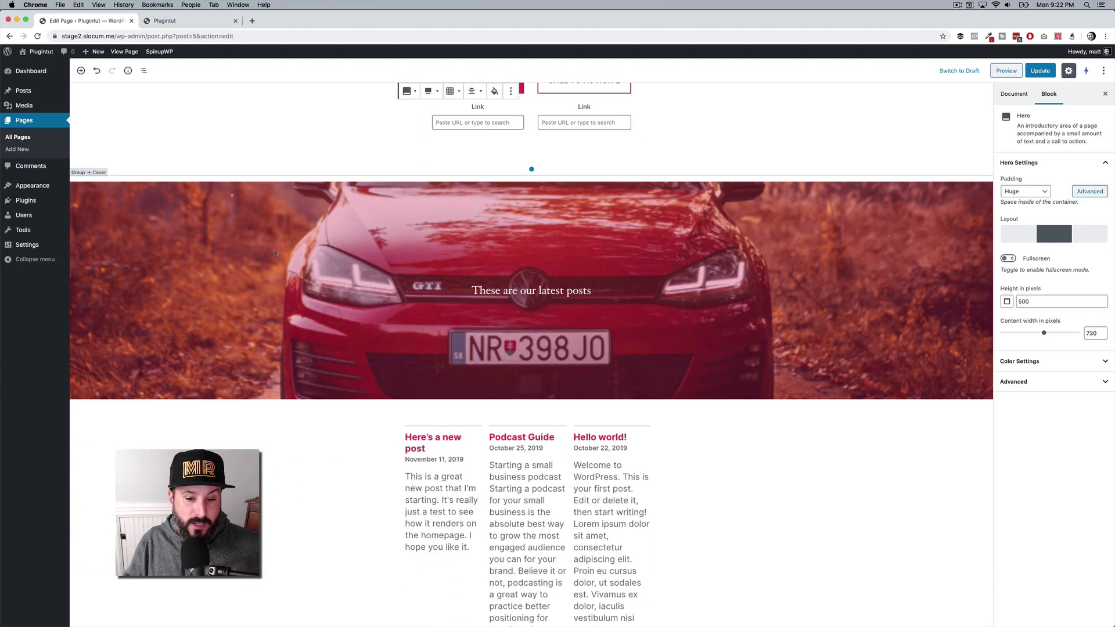
left_click(453, 523)
scroll(455, 532, "down", 5)
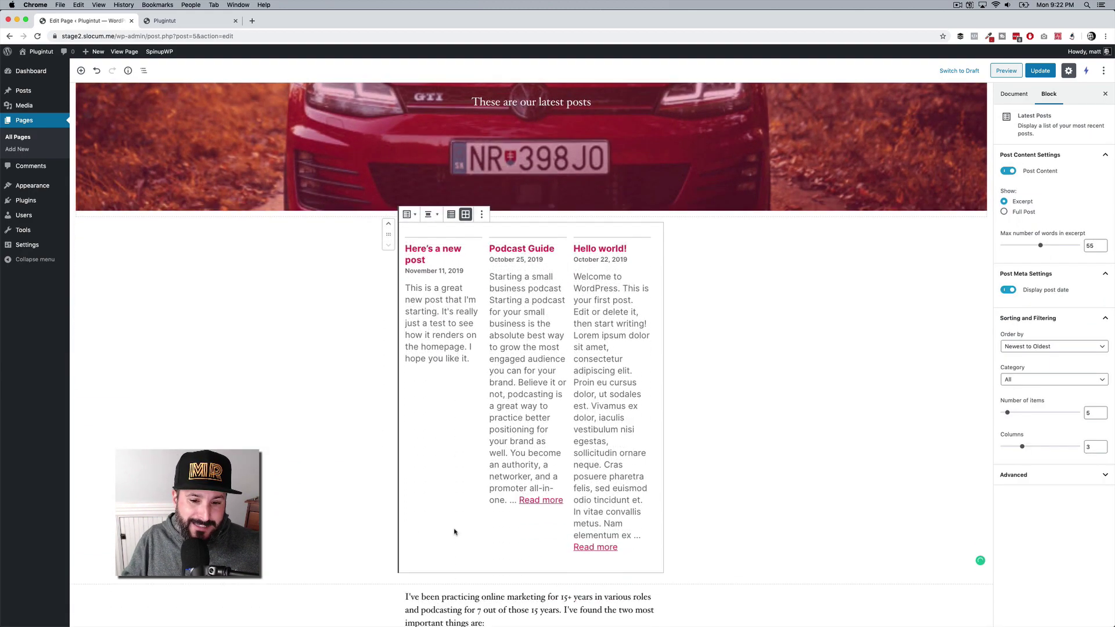
scroll(455, 532, "down", 4)
left_click(454, 553)
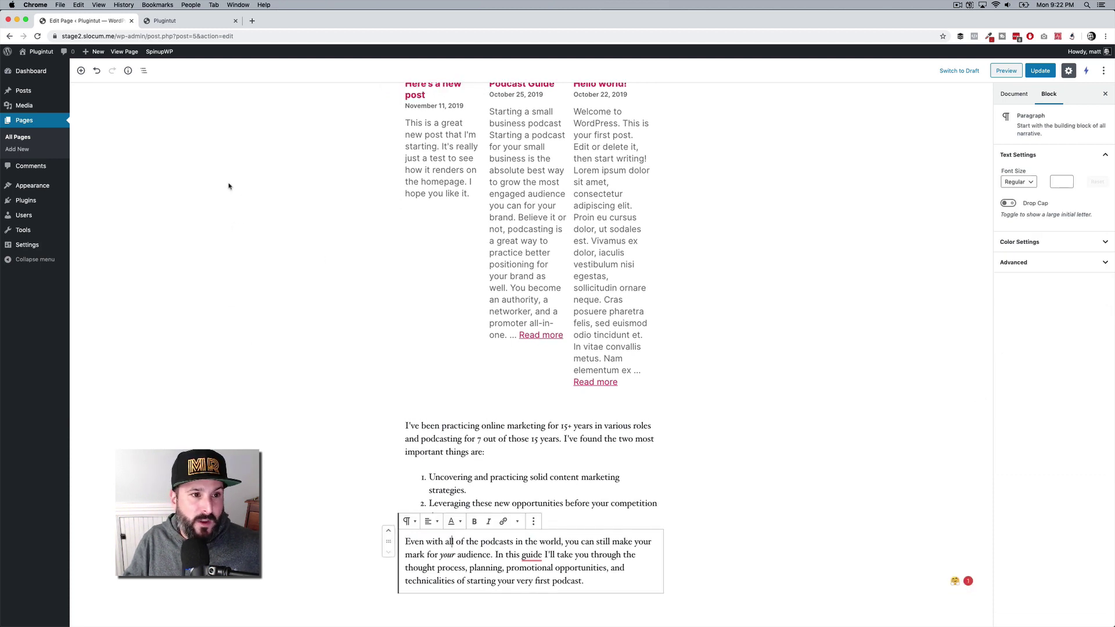
left_click(478, 439)
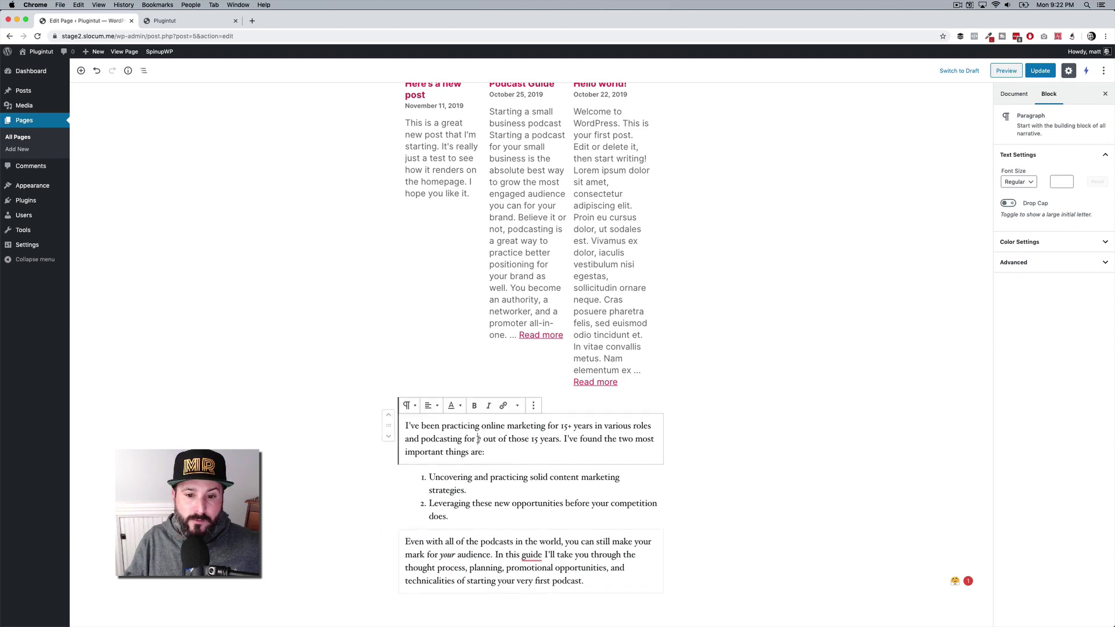
scroll(478, 439, "up", 10)
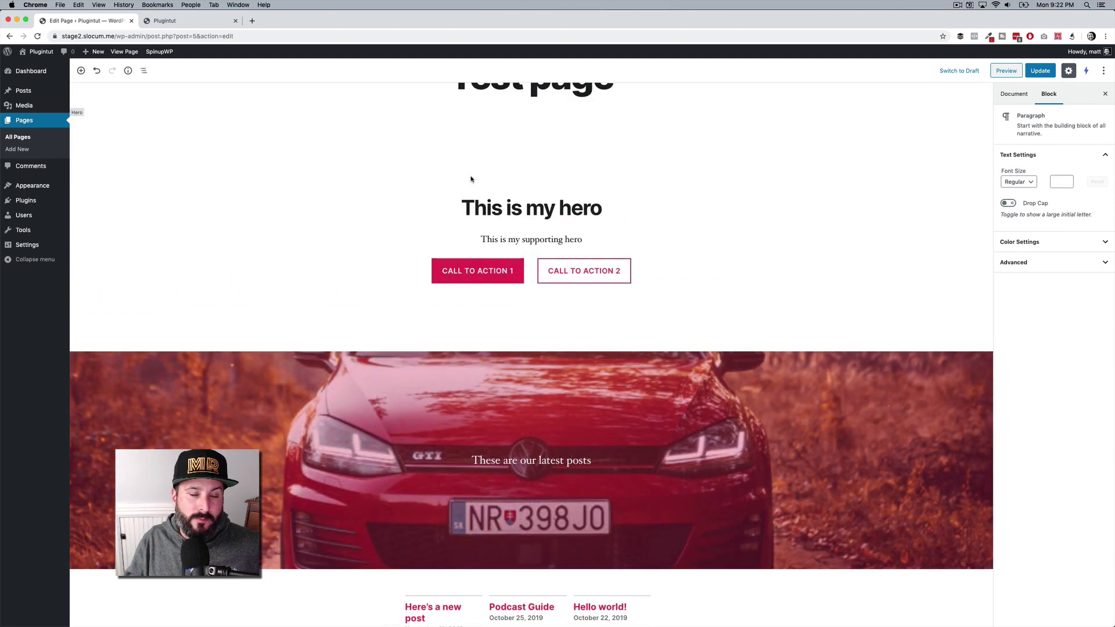
scroll(470, 179, "up", 2)
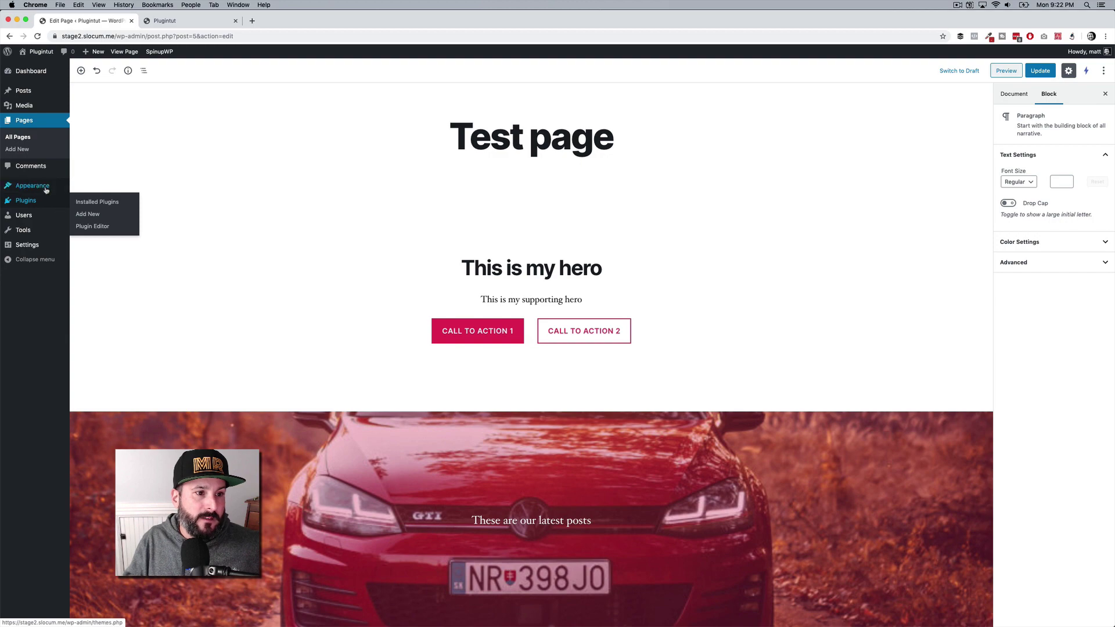
Step: Compare the admin dashboard of the Plugintut test site with that of The We Are Here Podcast site
mouse_move(46, 190)
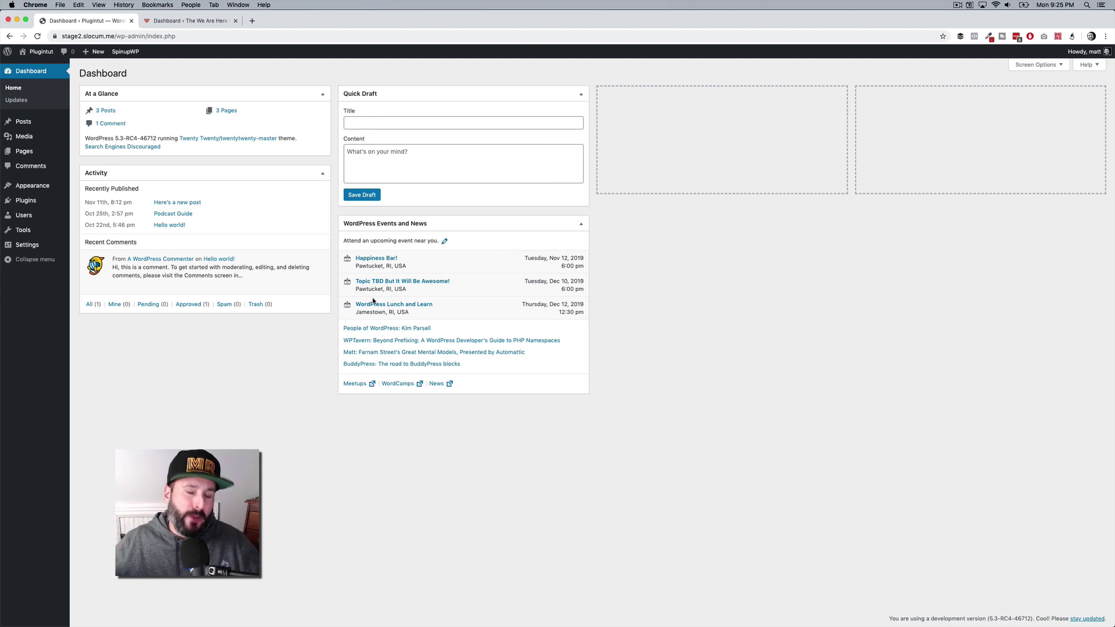
mouse_move(279, 270)
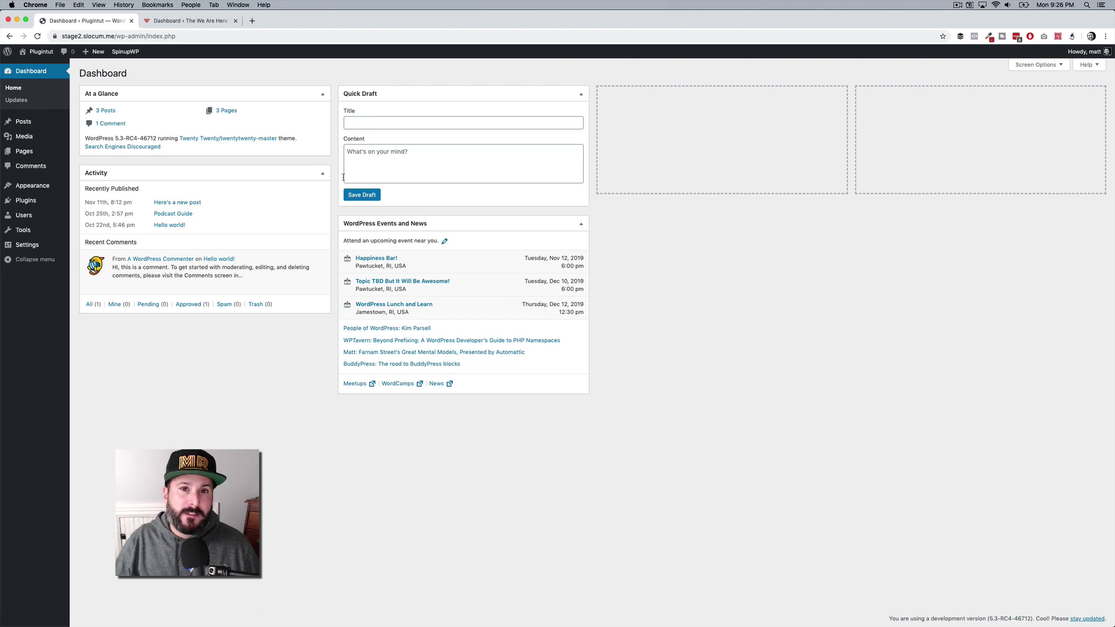
left_click(180, 27)
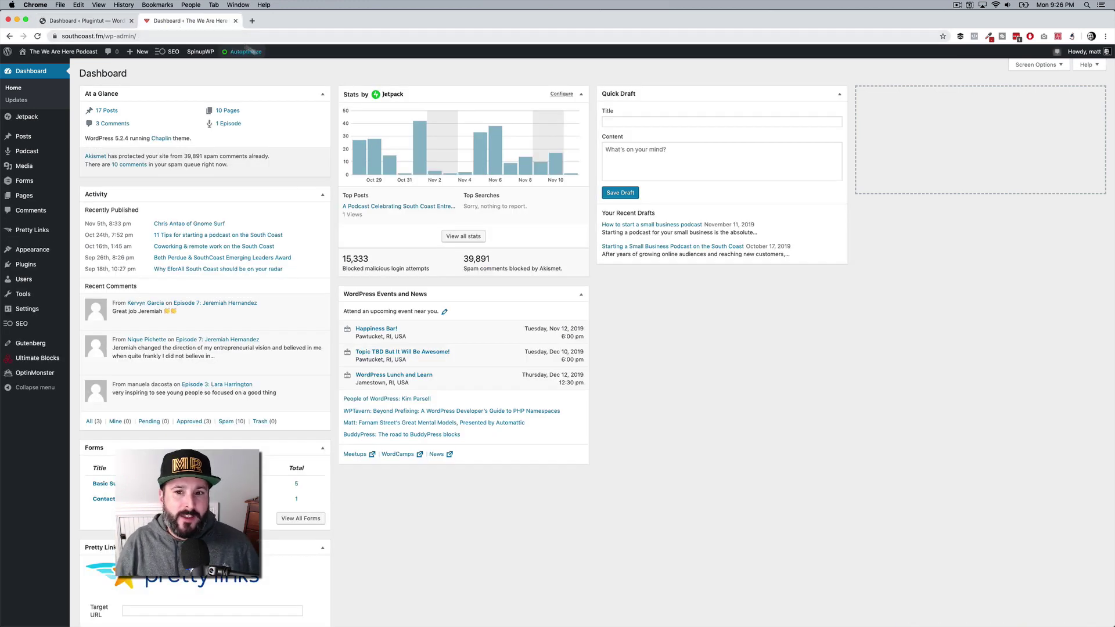
left_click(93, 22)
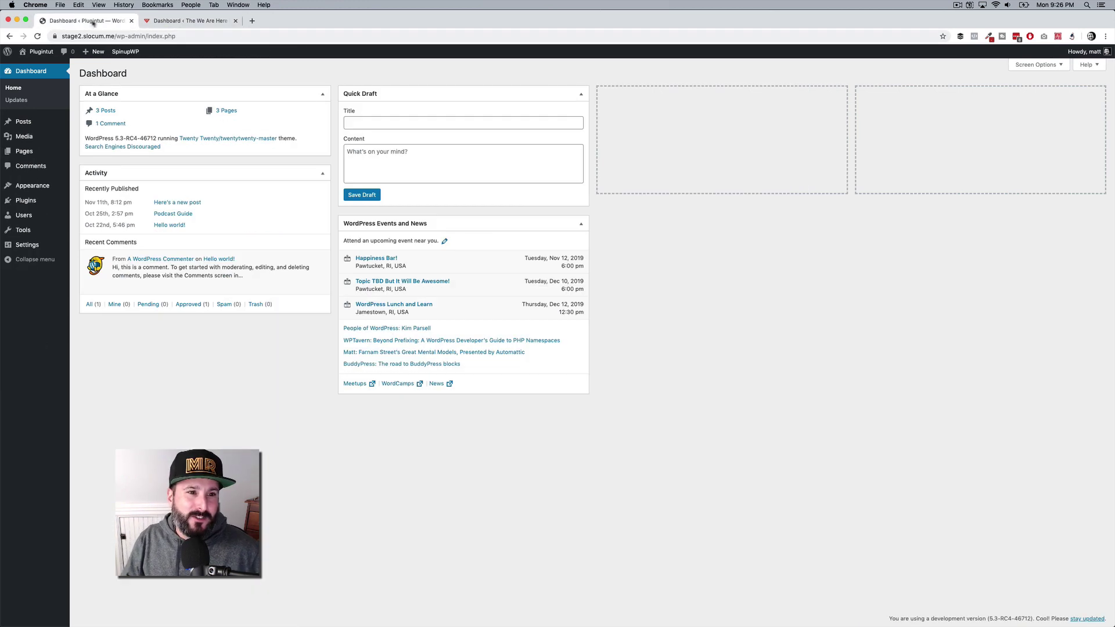
left_click(160, 26)
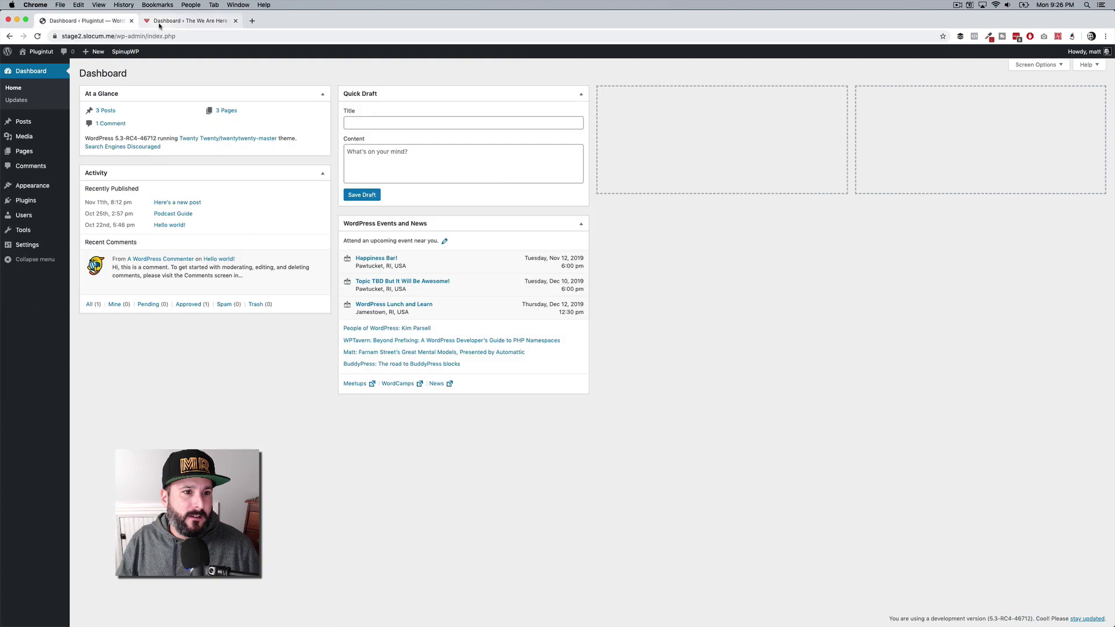
Step: Alternate between the Plugintut and The We Are Here Podcast dashboards to compare the styling of their boxes, fields and buttons
key("ctrl+Tab")
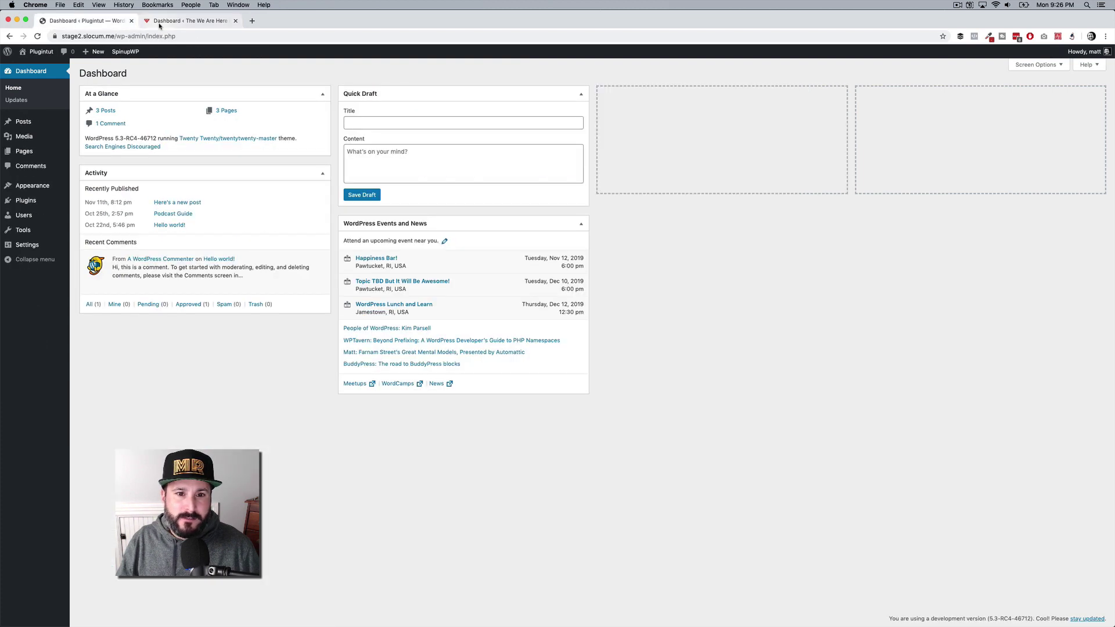
left_click(160, 25)
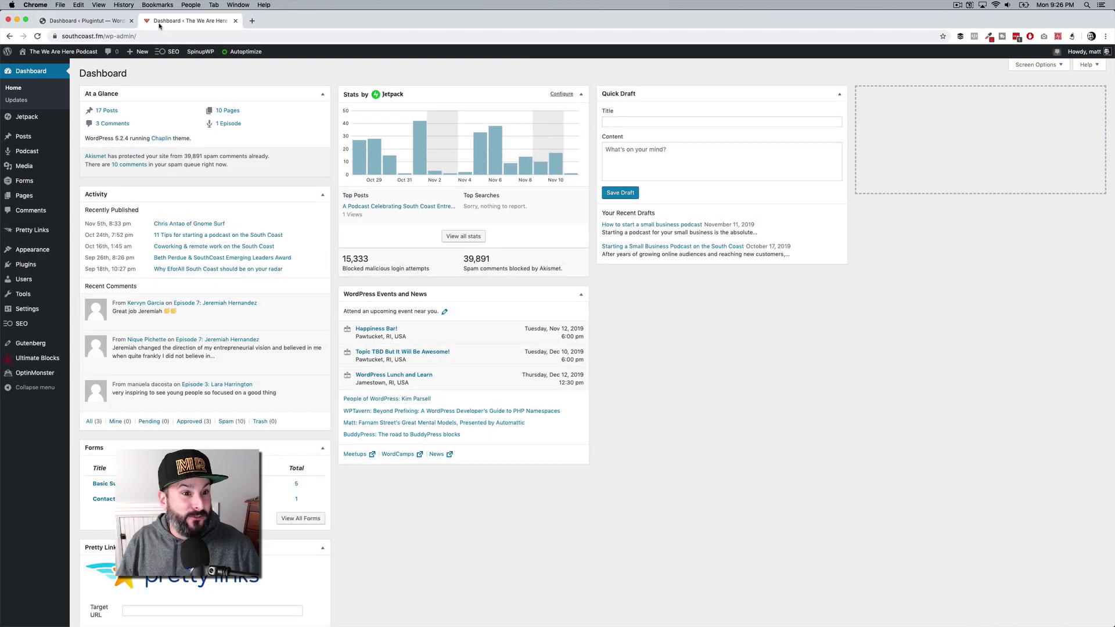
key("ctrl+Tab")
left_click(160, 26)
key("ctrl+Tab")
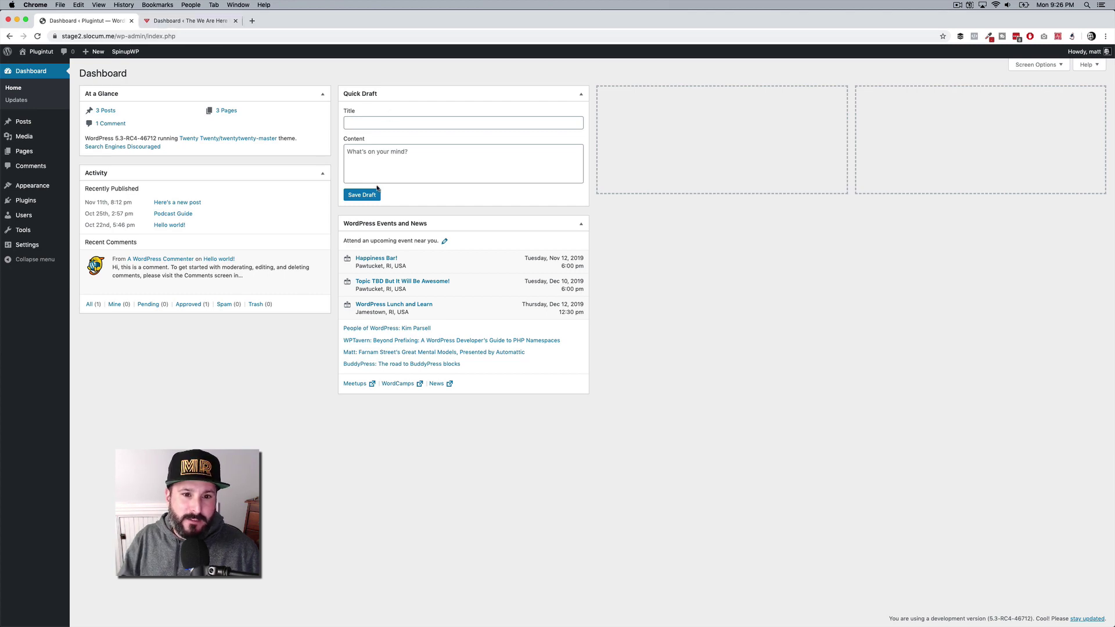
Step: Examine the Quick Draft box and its Save Draft button up close on both dashboards
scroll(382, 195, "up", 5)
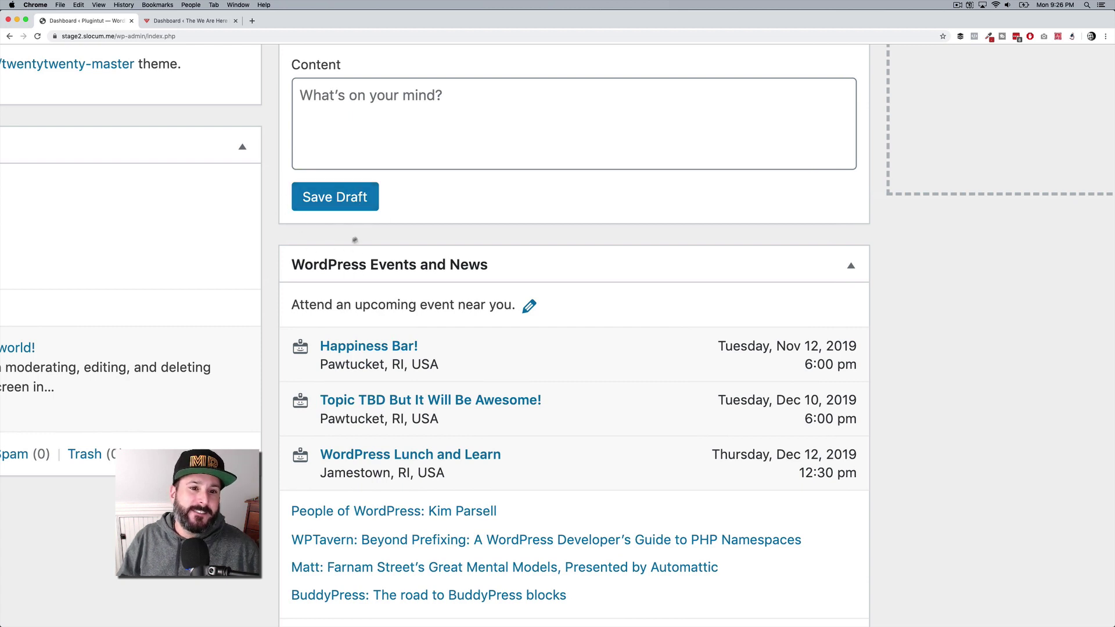
left_click(185, 23)
scroll(640, 199, "up", 5)
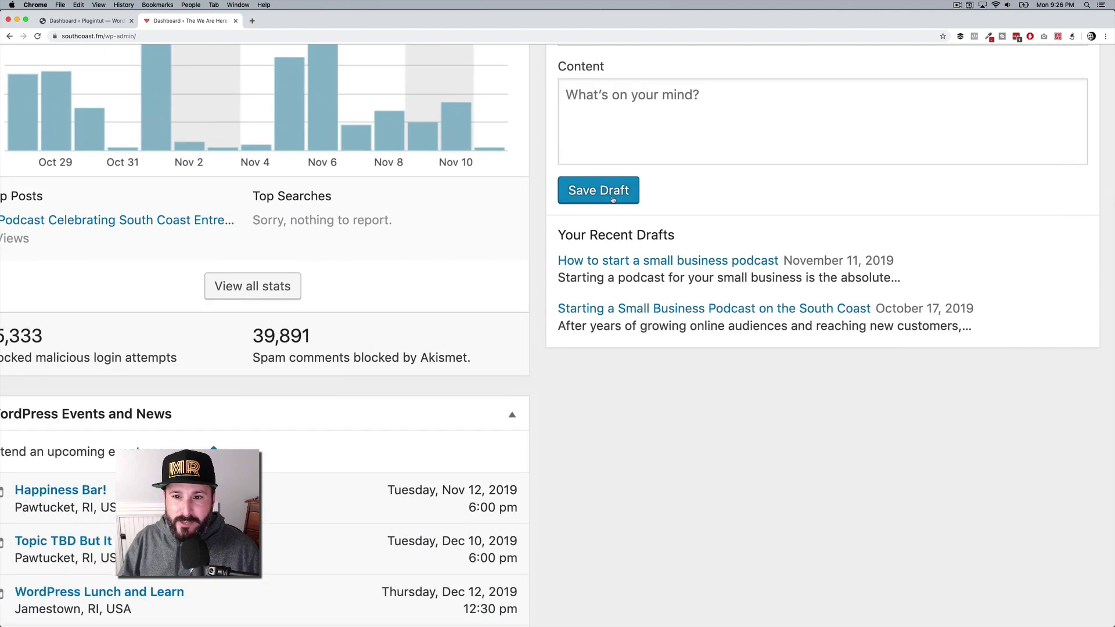
scroll(612, 201, "up", 3)
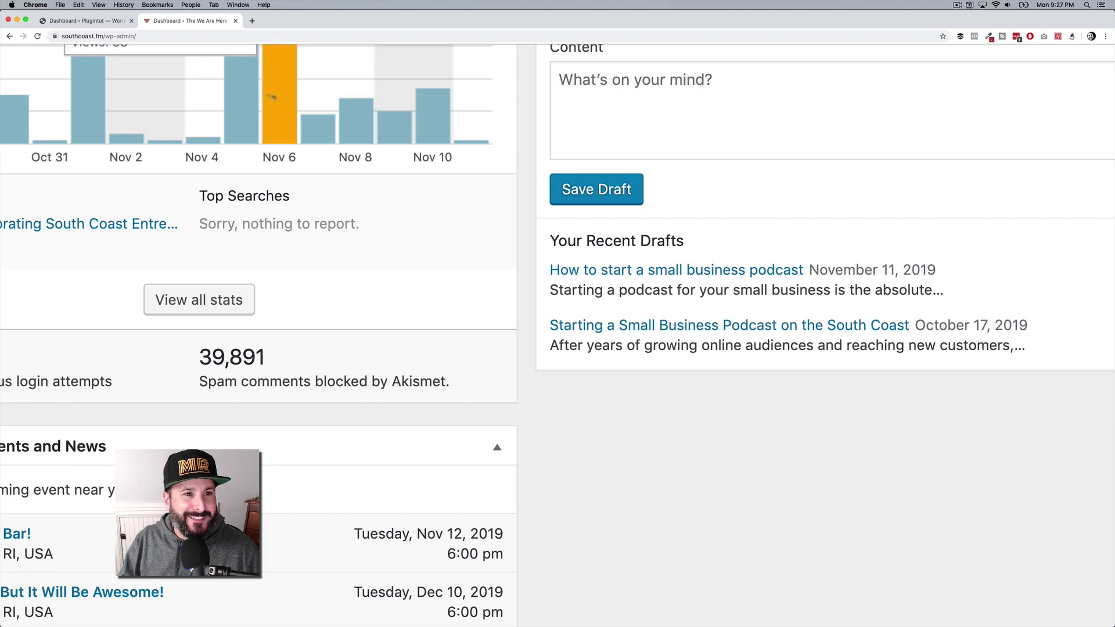
left_click(108, 22)
scroll(250, 170, "down", 5)
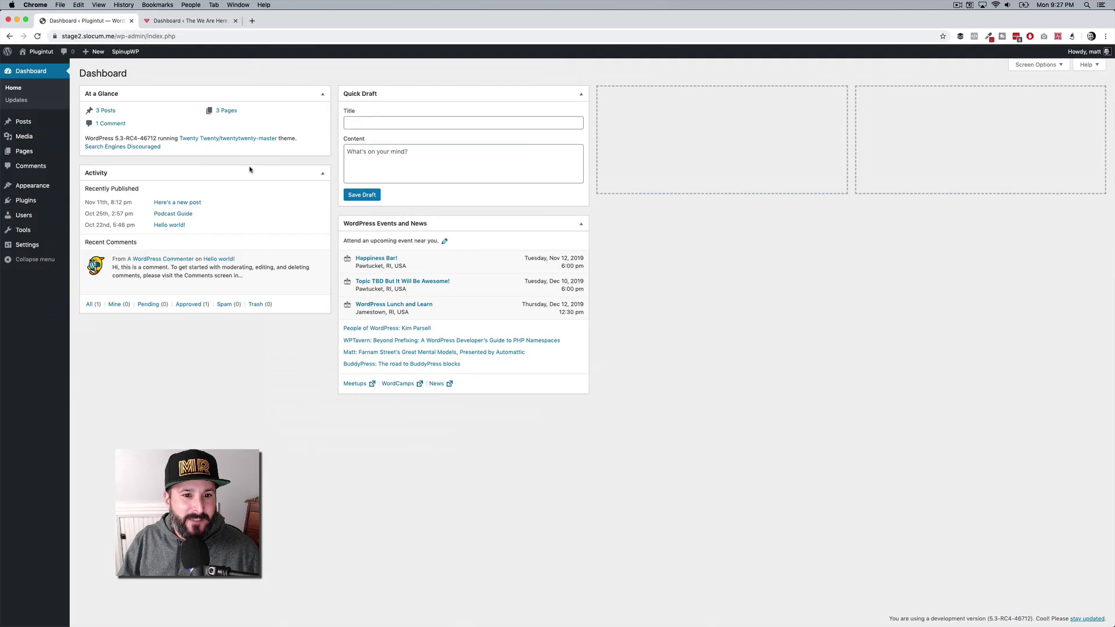
Step: Open the list of all posts on the Plugintut site and on The We Are Here Podcast site
mouse_move(25, 126)
left_click(88, 123)
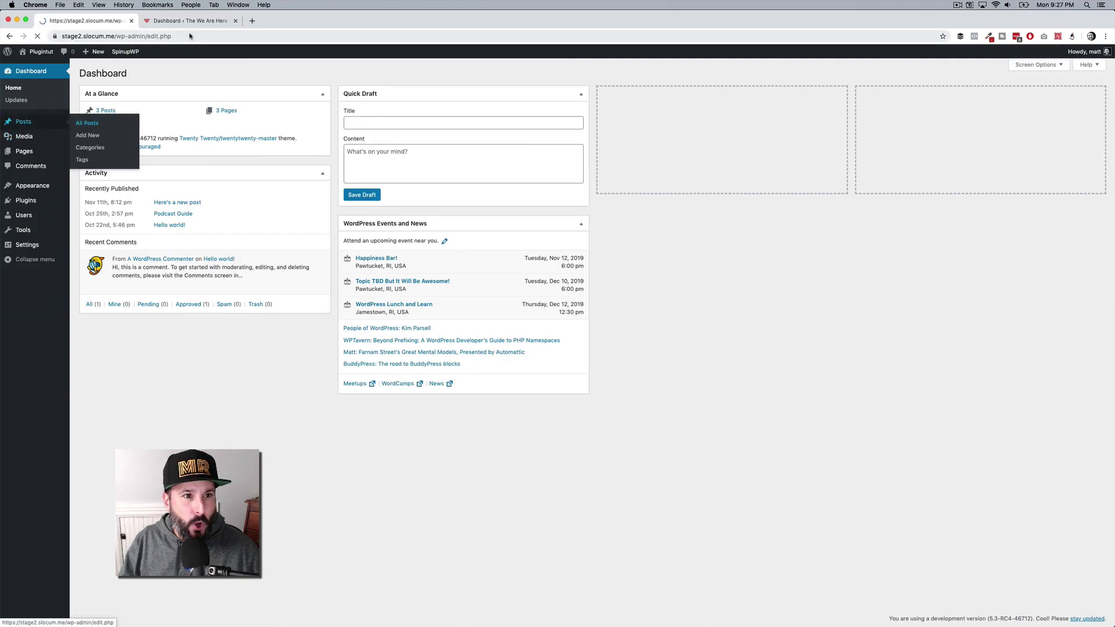
left_click(196, 21)
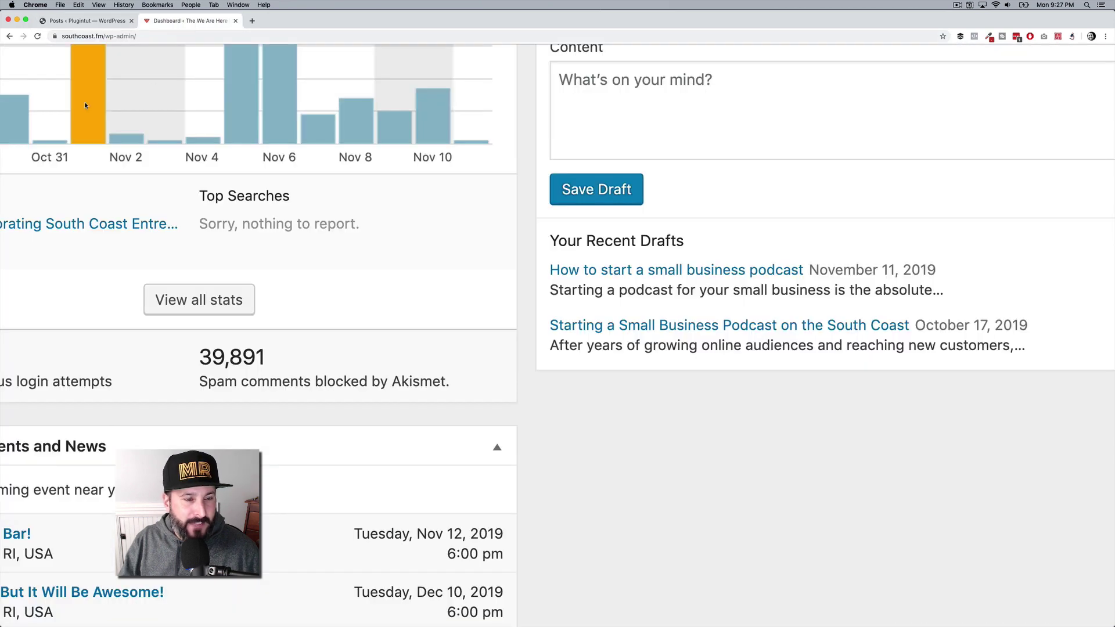
scroll(85, 102, "down", 5)
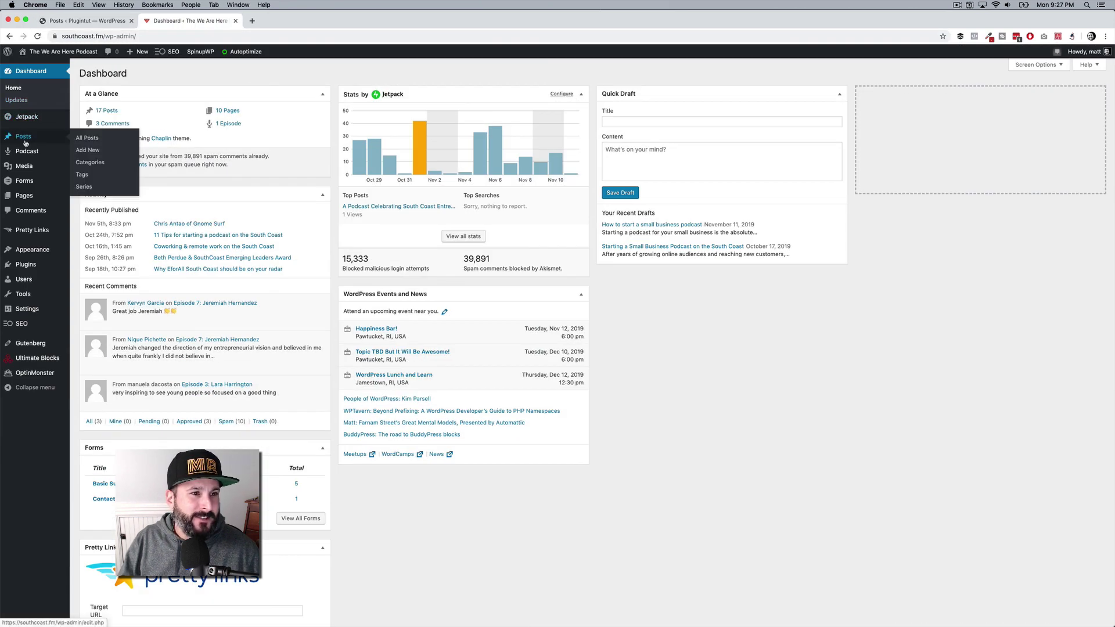
left_click(50, 140)
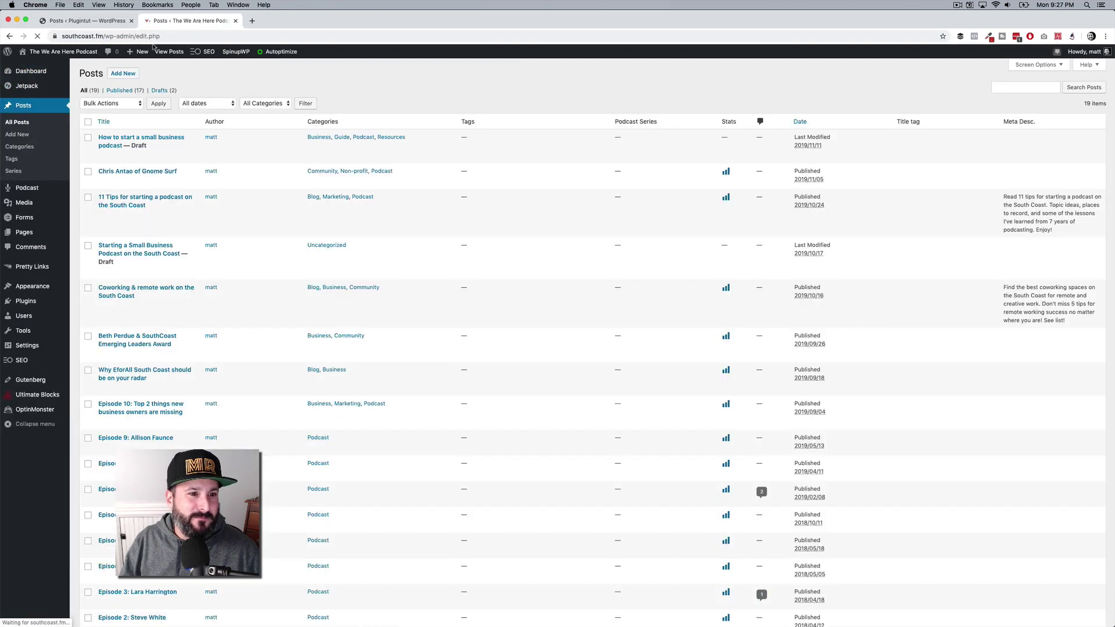
Step: Compare the two sites' Posts lists, including the filter dropdowns, the buttons and the search field
left_click(87, 21)
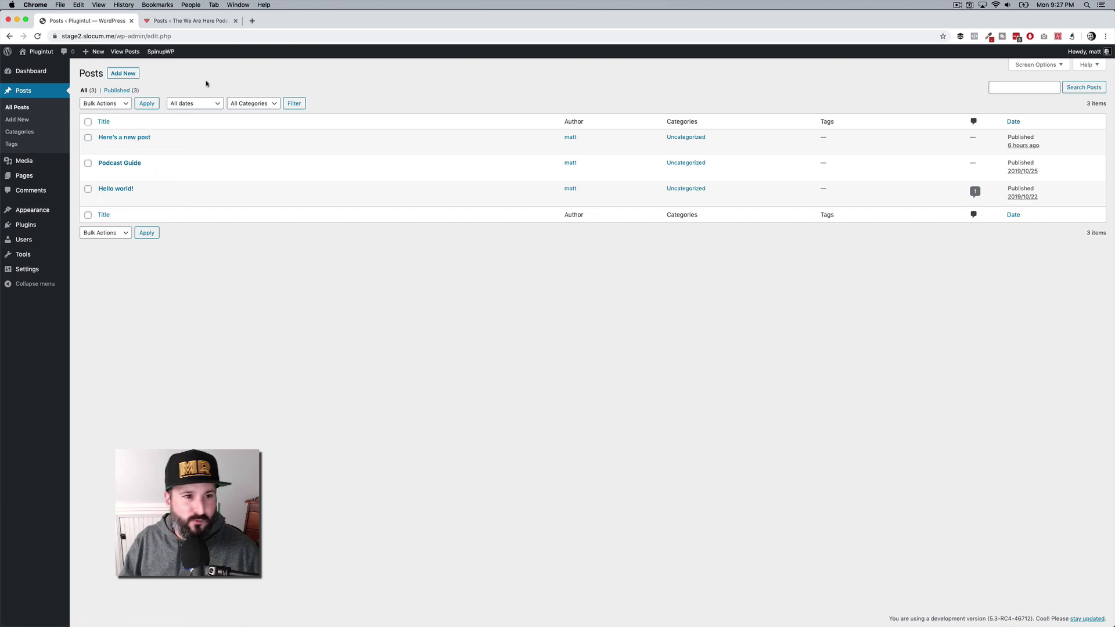
key("ctrl+Tab")
key("ctrl+Tab")
key("ctrl+Tab")
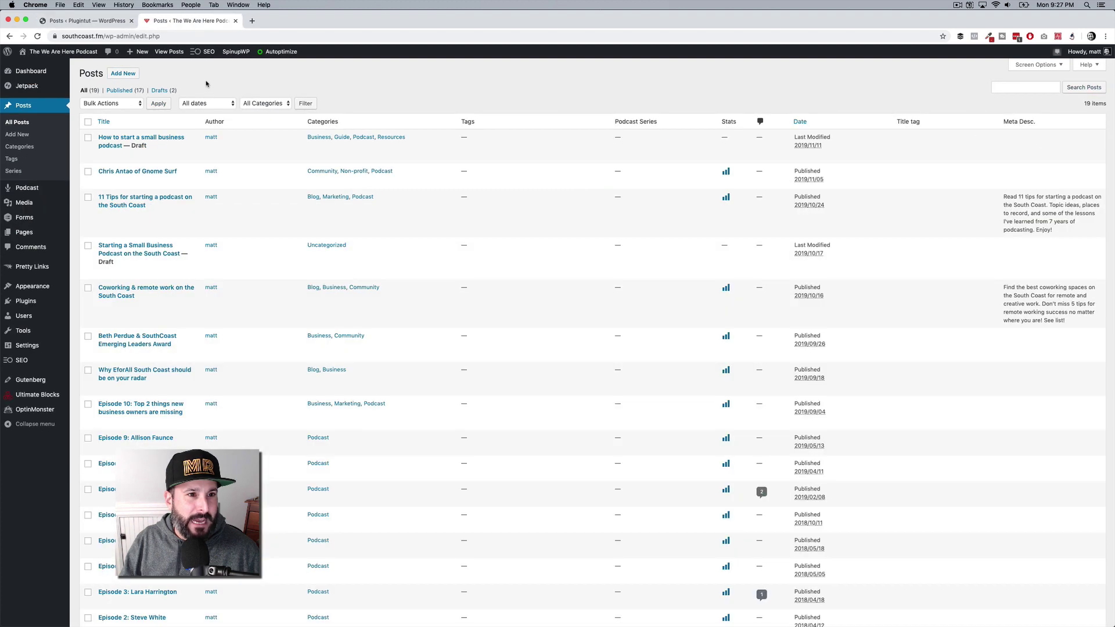
key("ctrl+Tab")
key("ctrl+Tab")
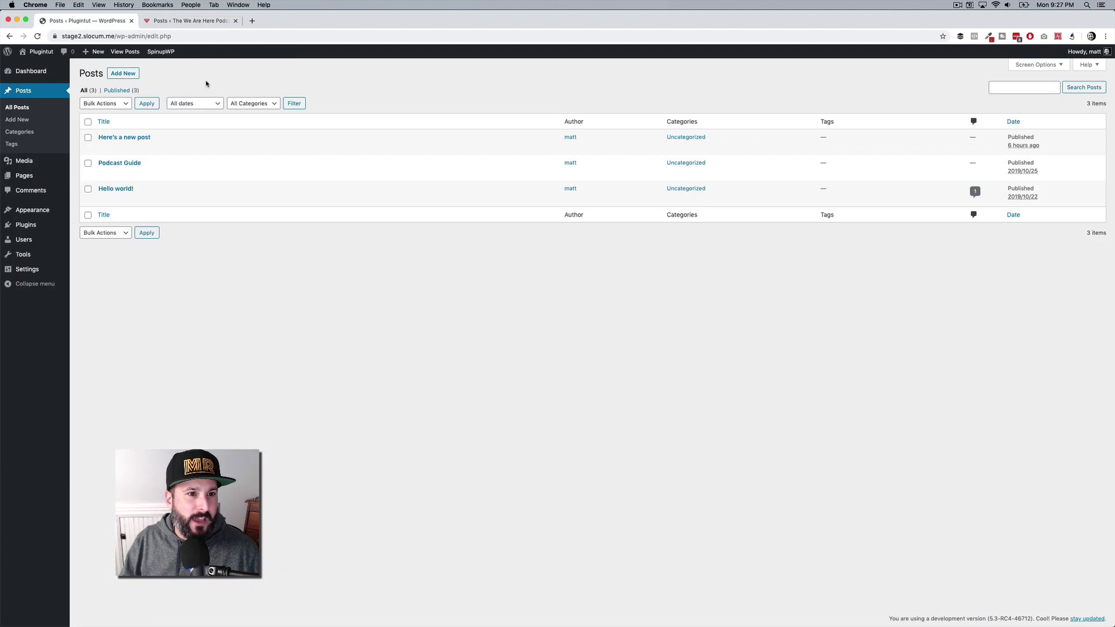
key("ctrl+Tab")
key("ctrl+Tab")
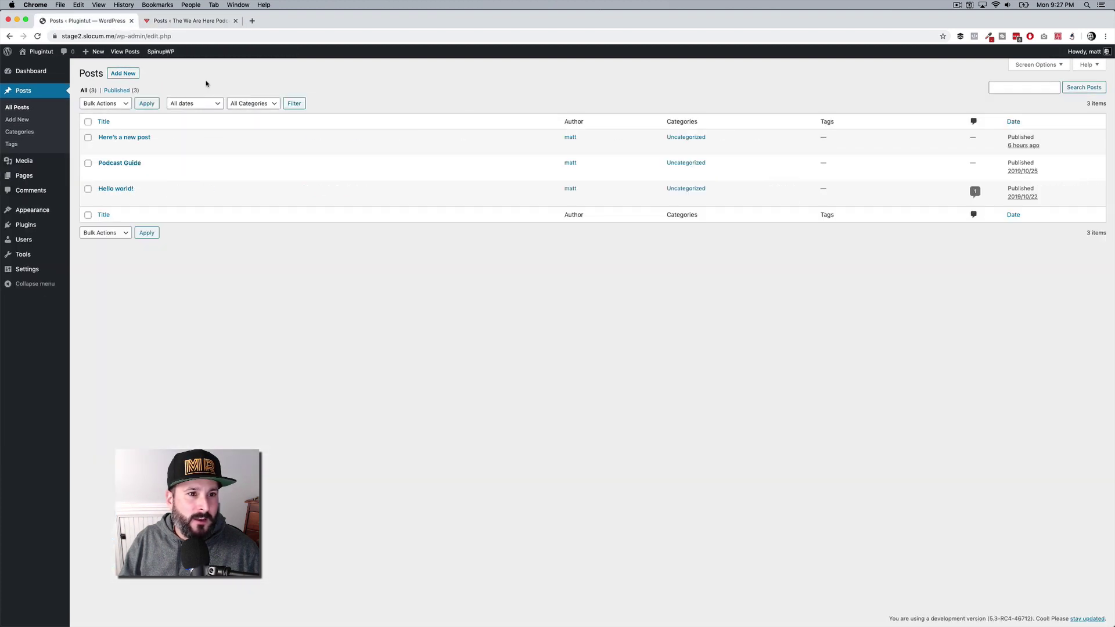